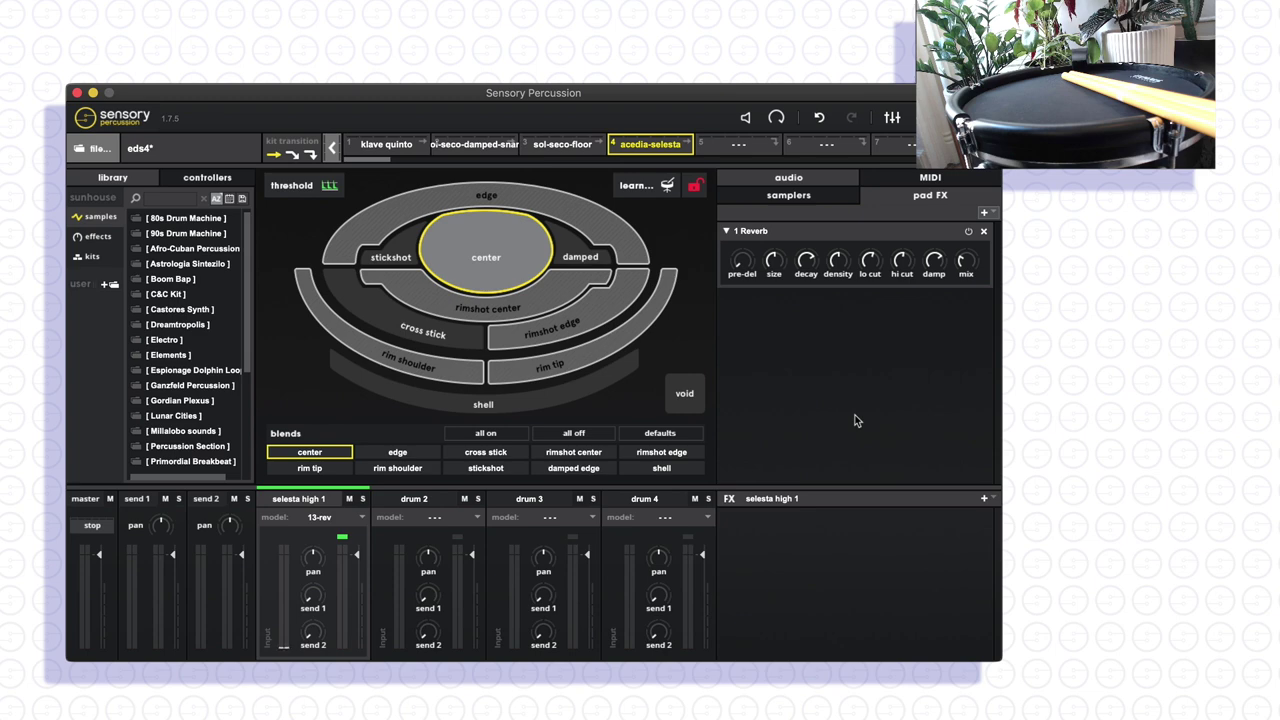
- Add an Analog Delay to the center pad's effects and move it ahead of the Reverb
click(990, 214)
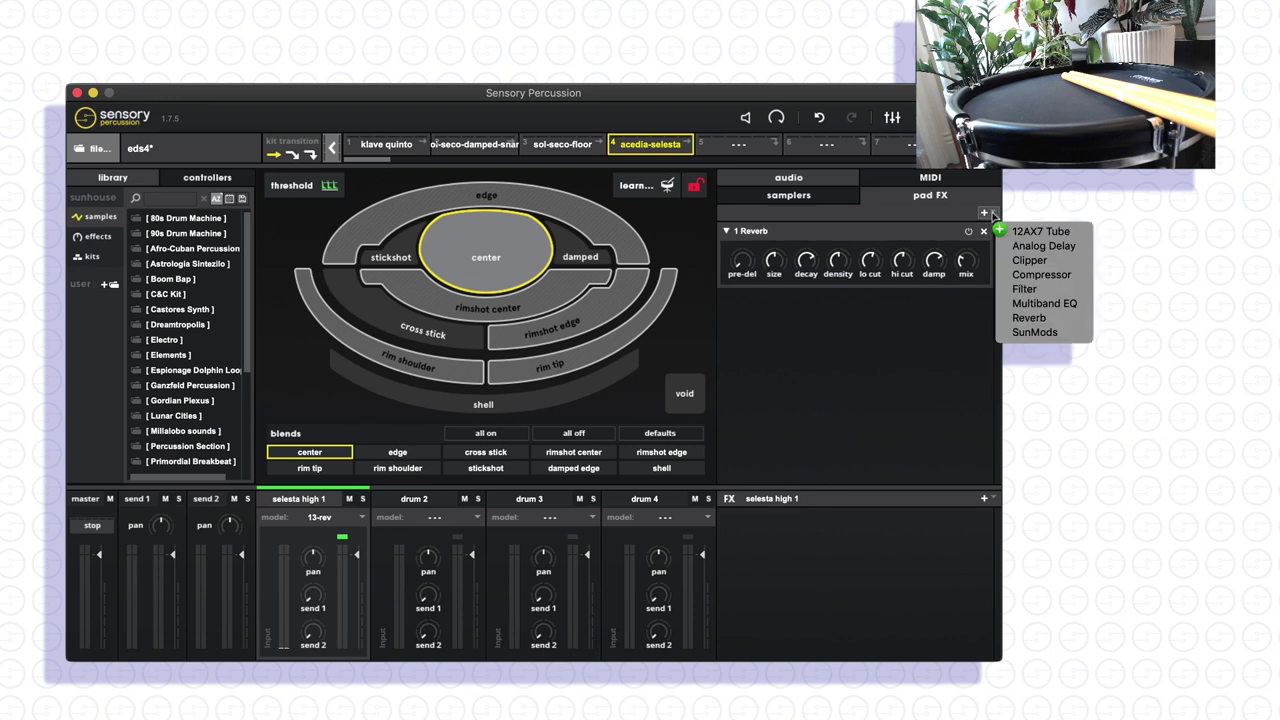
drag(1025, 246, 843, 366)
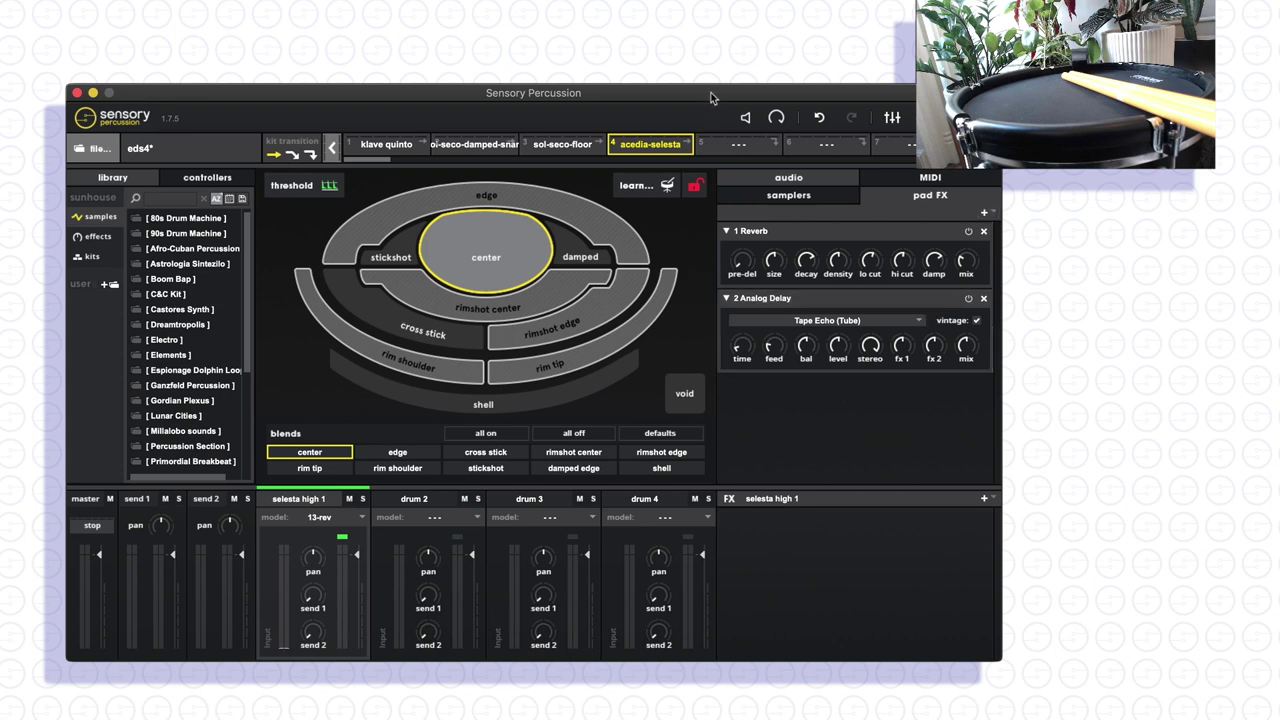
drag(710, 94, 718, 60)
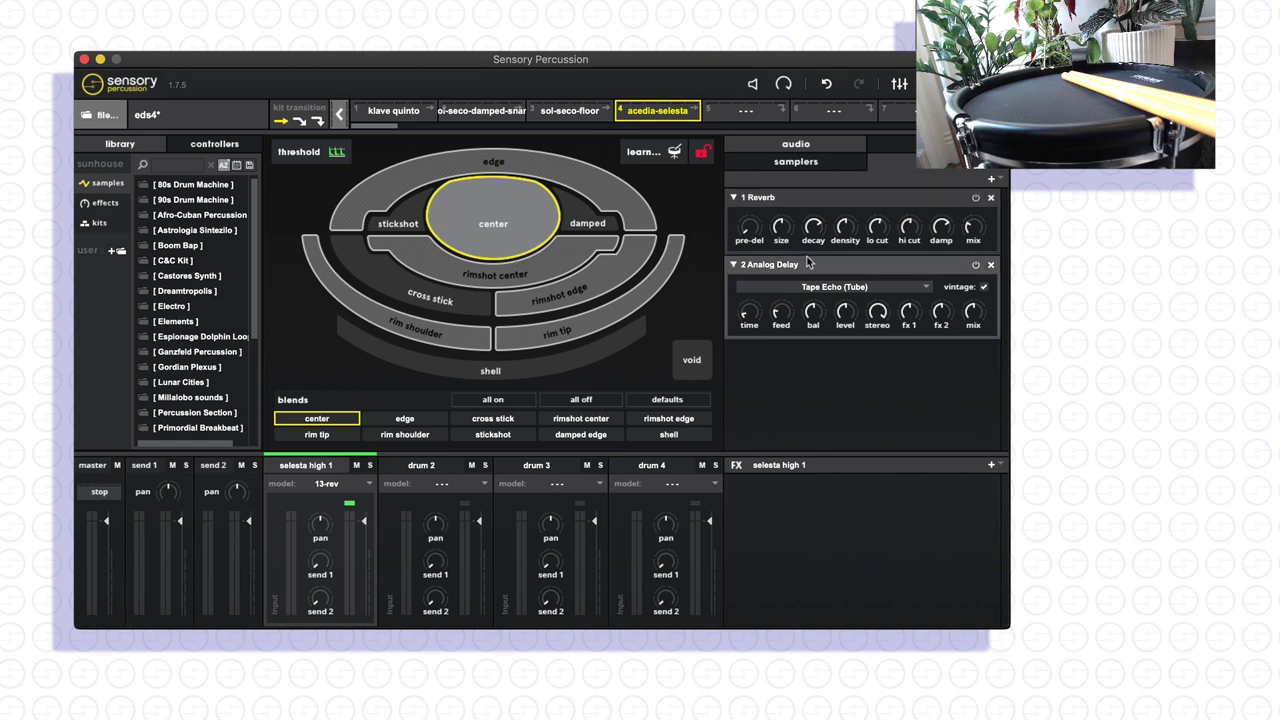
drag(810, 262, 787, 205)
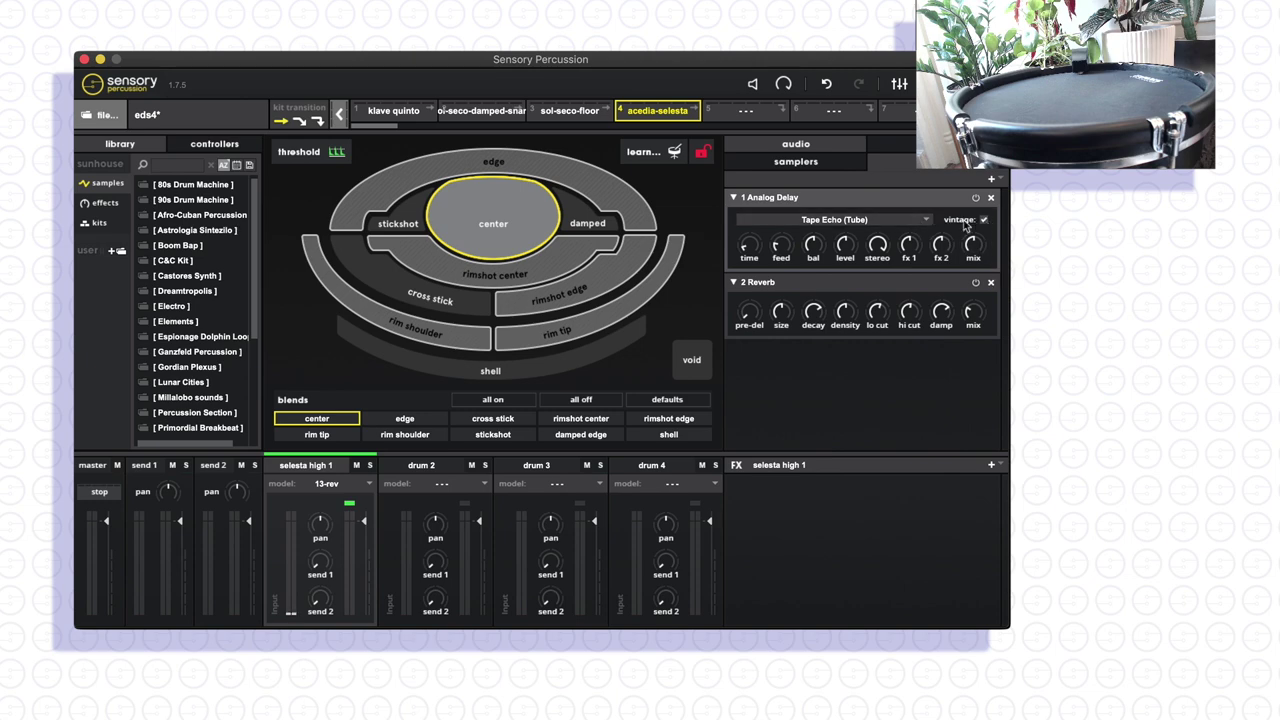
- Switch the Analog Delay to the Oil Can Delay model and adjust its time and feedback
click(913, 228)
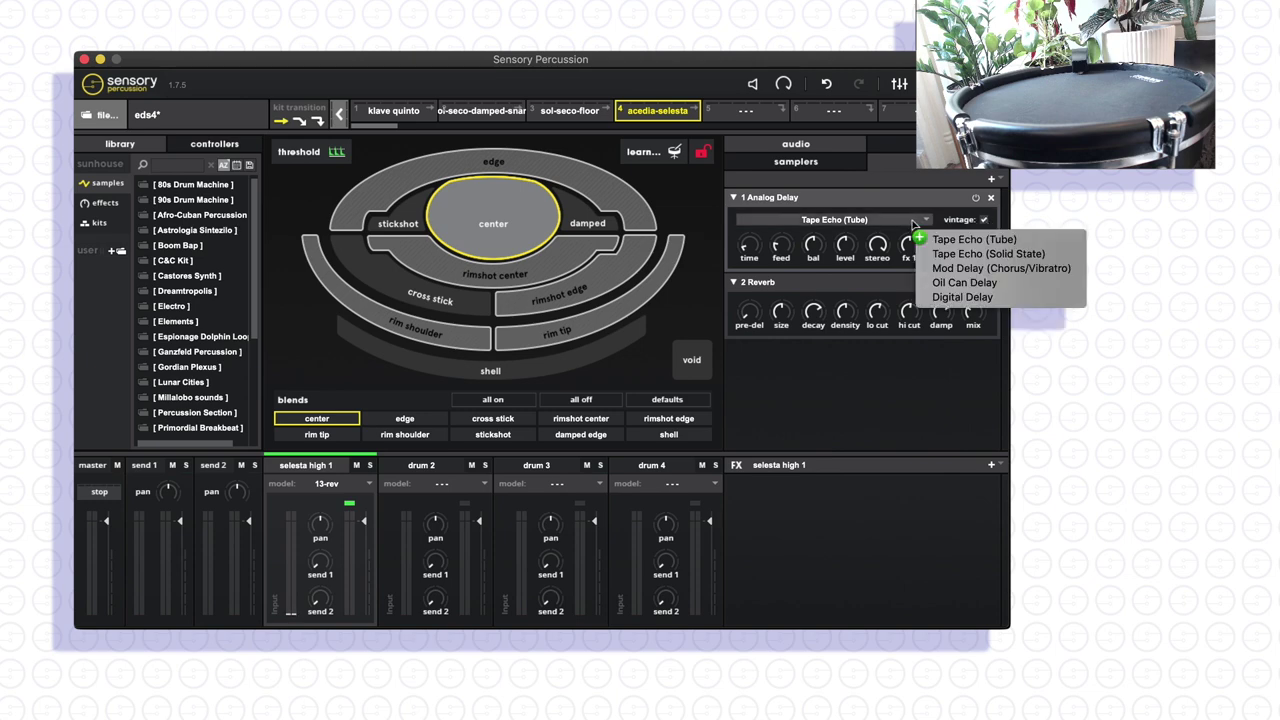
click(972, 285)
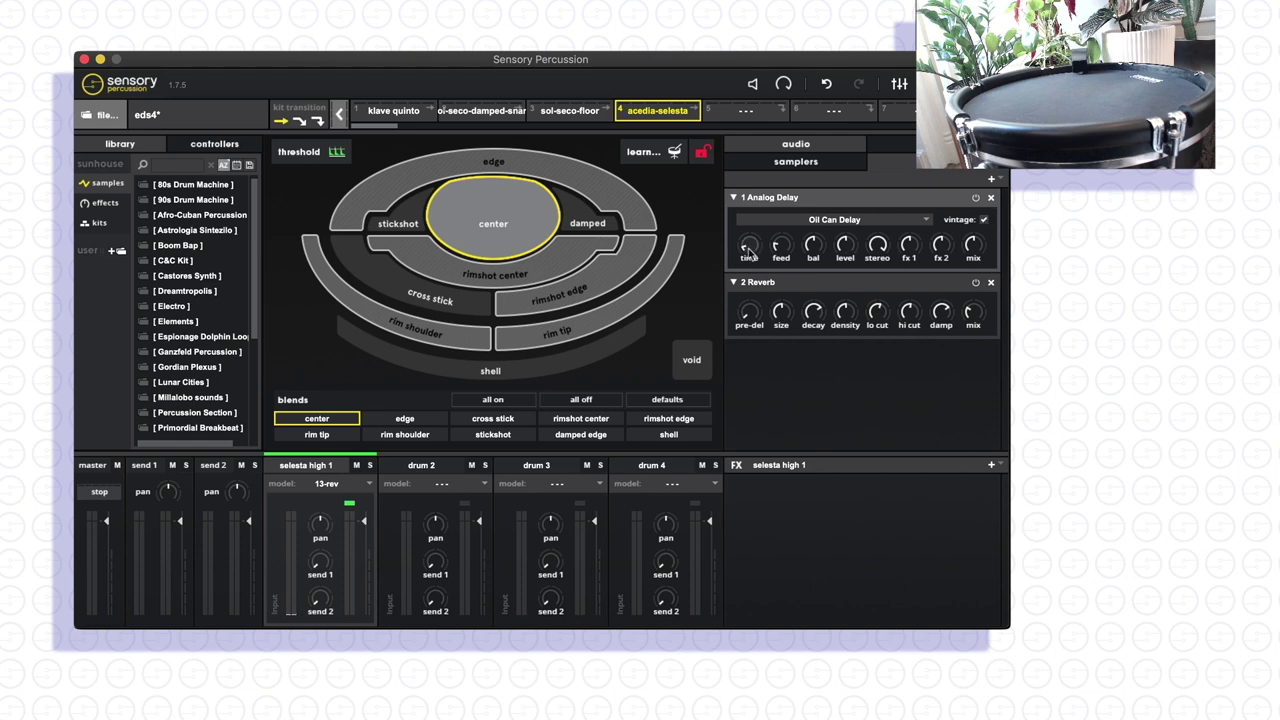
mouse_move(752, 255)
mouse_down()
mouse_move(757, 228)
mouse_move(746, 250)
mouse_up()
drag(747, 252, 747, 251)
drag(749, 253, 749, 259)
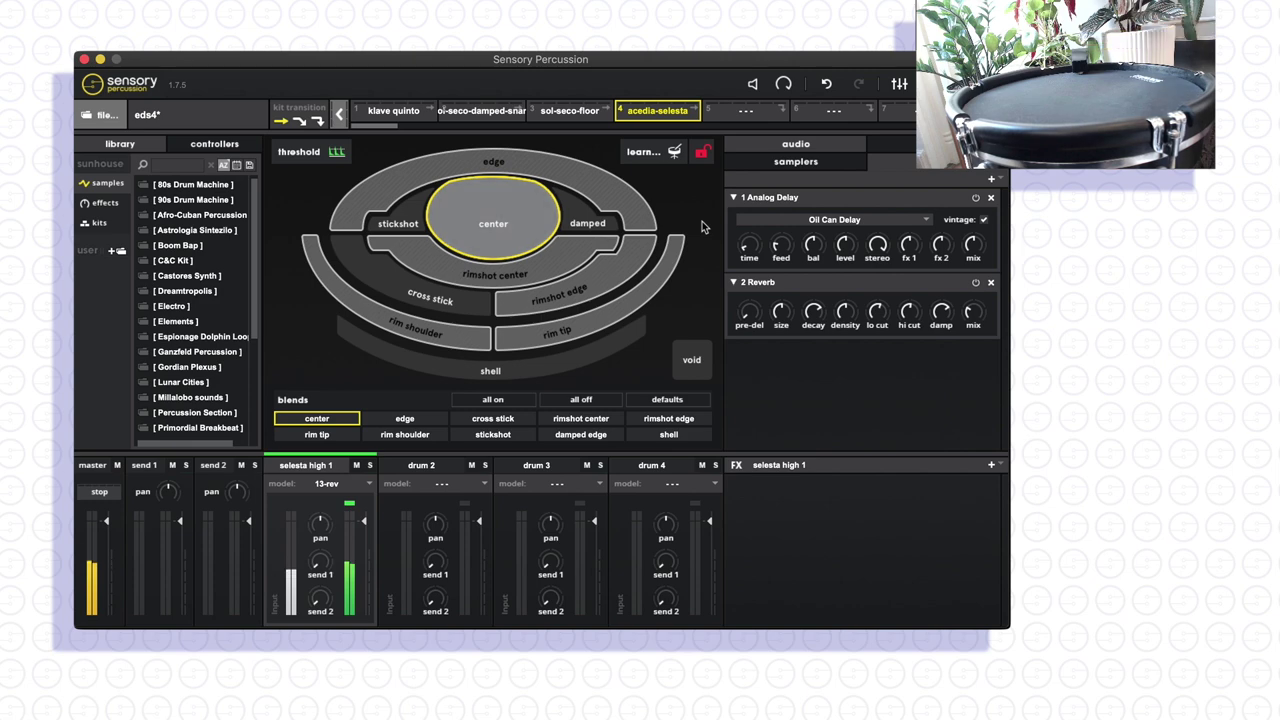
drag(789, 250, 784, 206)
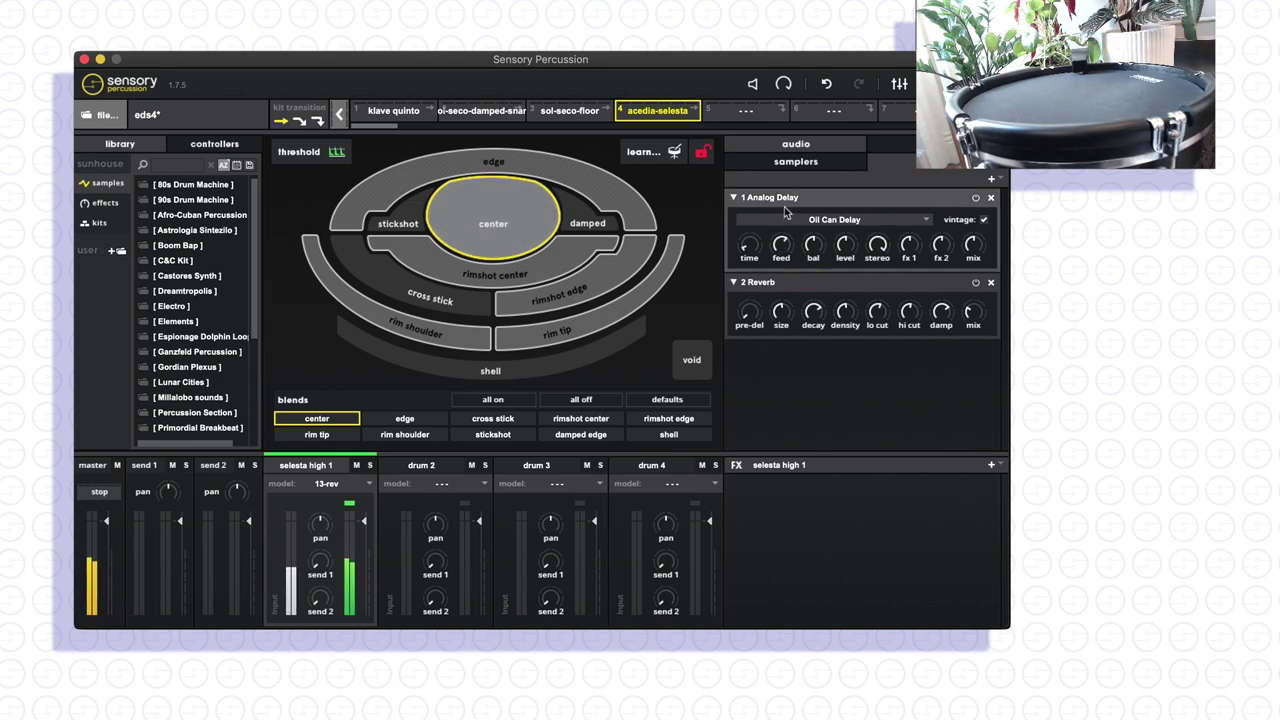
drag(749, 246, 754, 221)
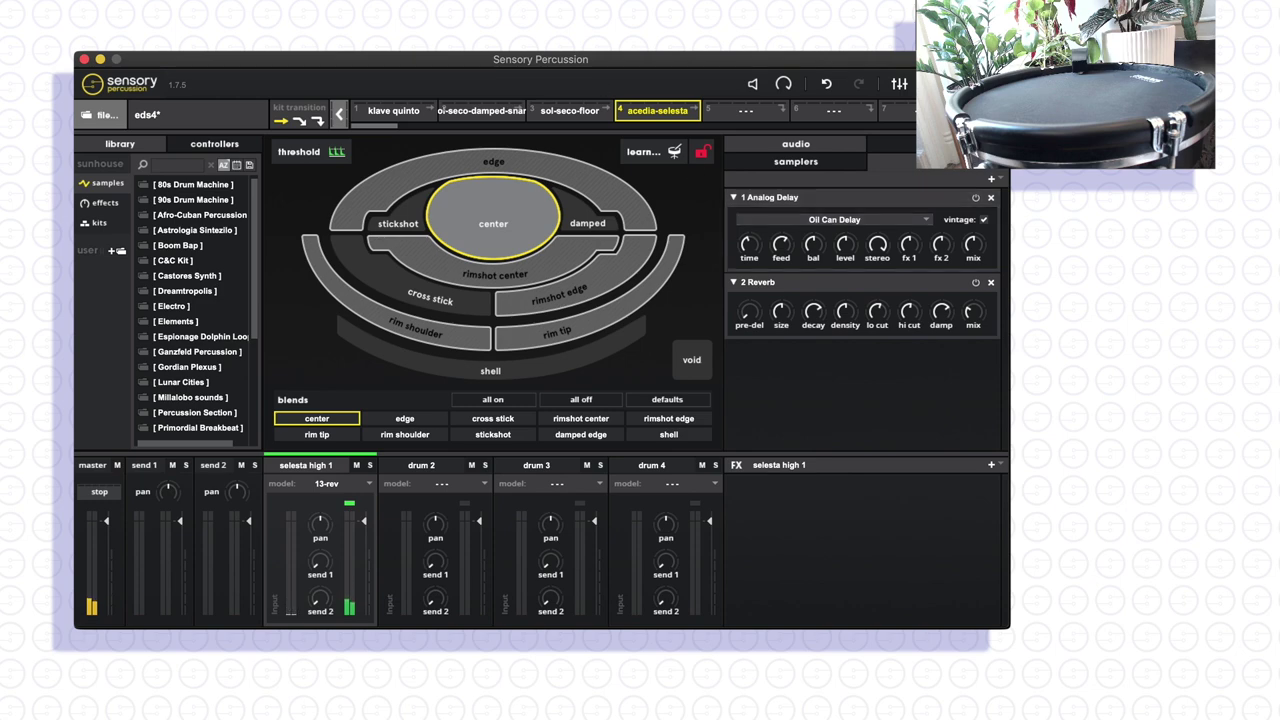
- Assign the center-to-edge Timbre controller of drum 1 to the Analog Delay's time
click(214, 143)
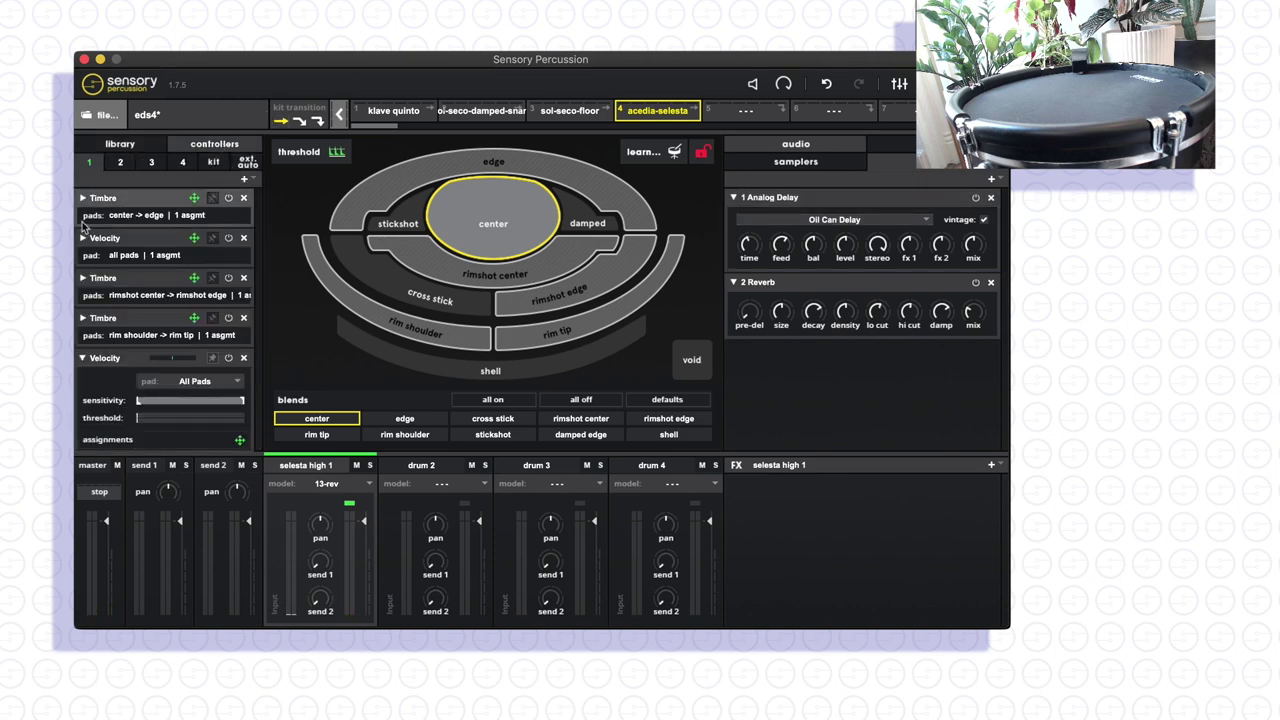
click(83, 357)
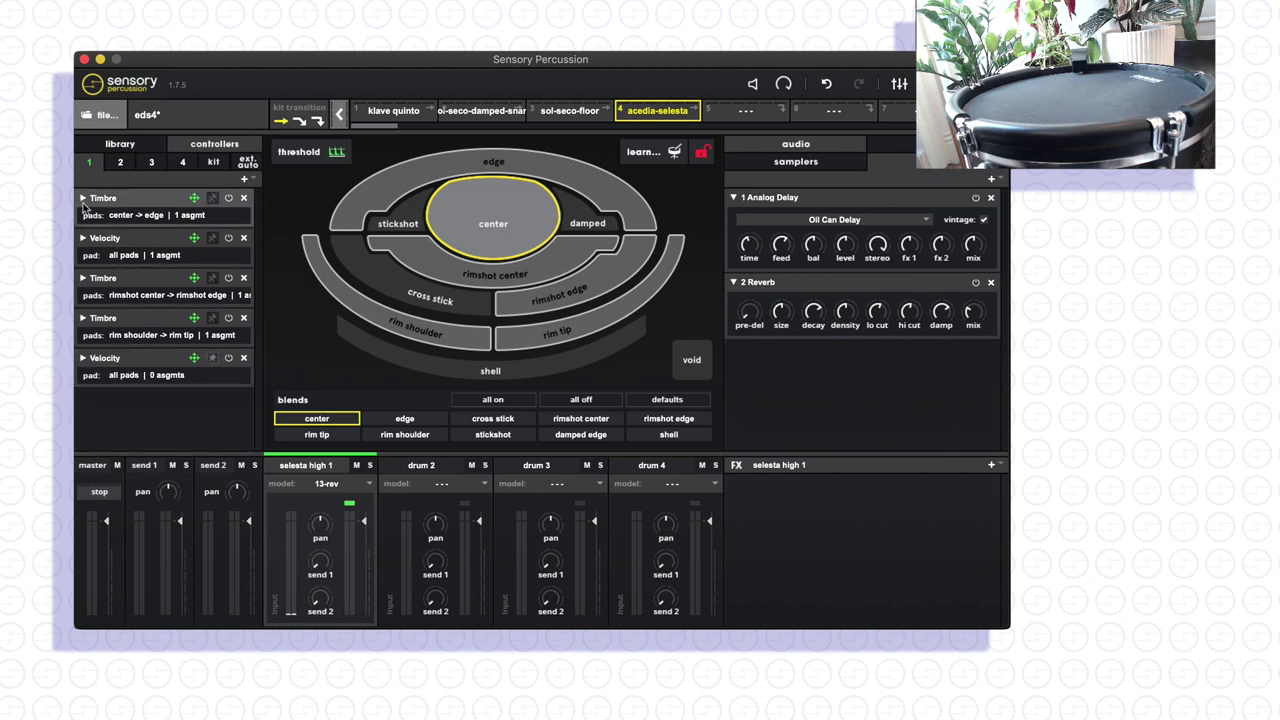
click(83, 197)
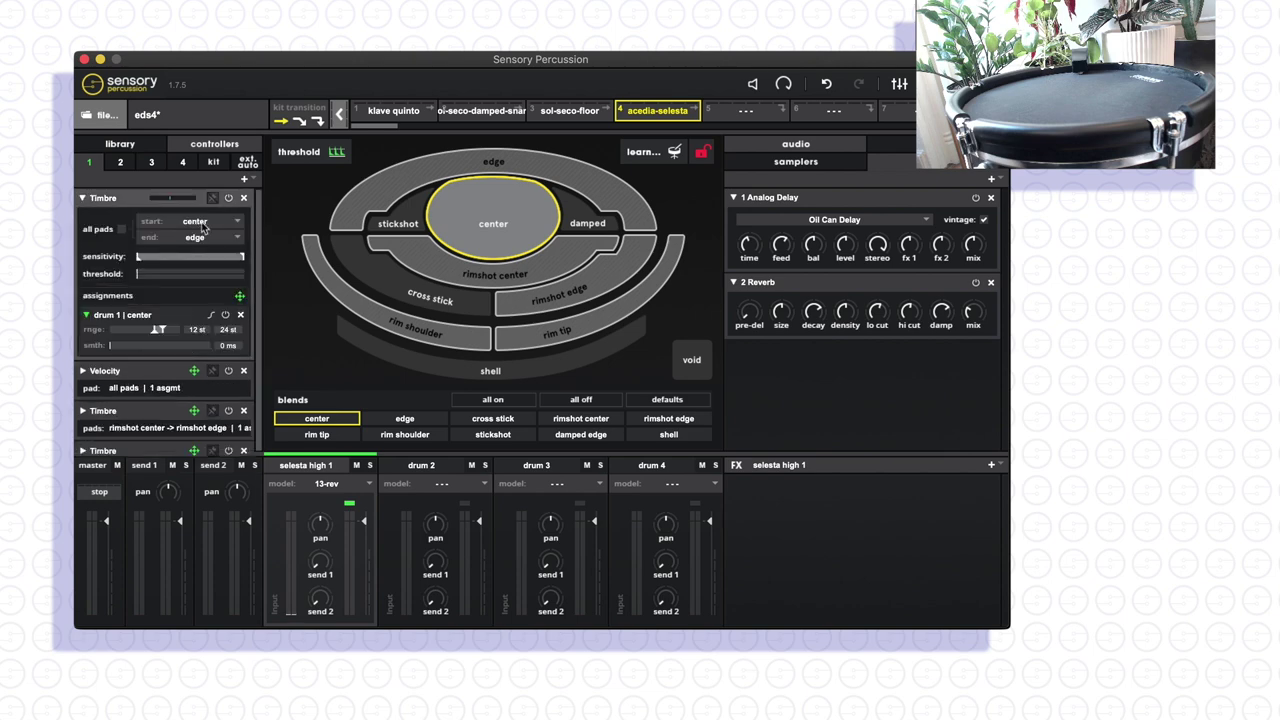
click(240, 296)
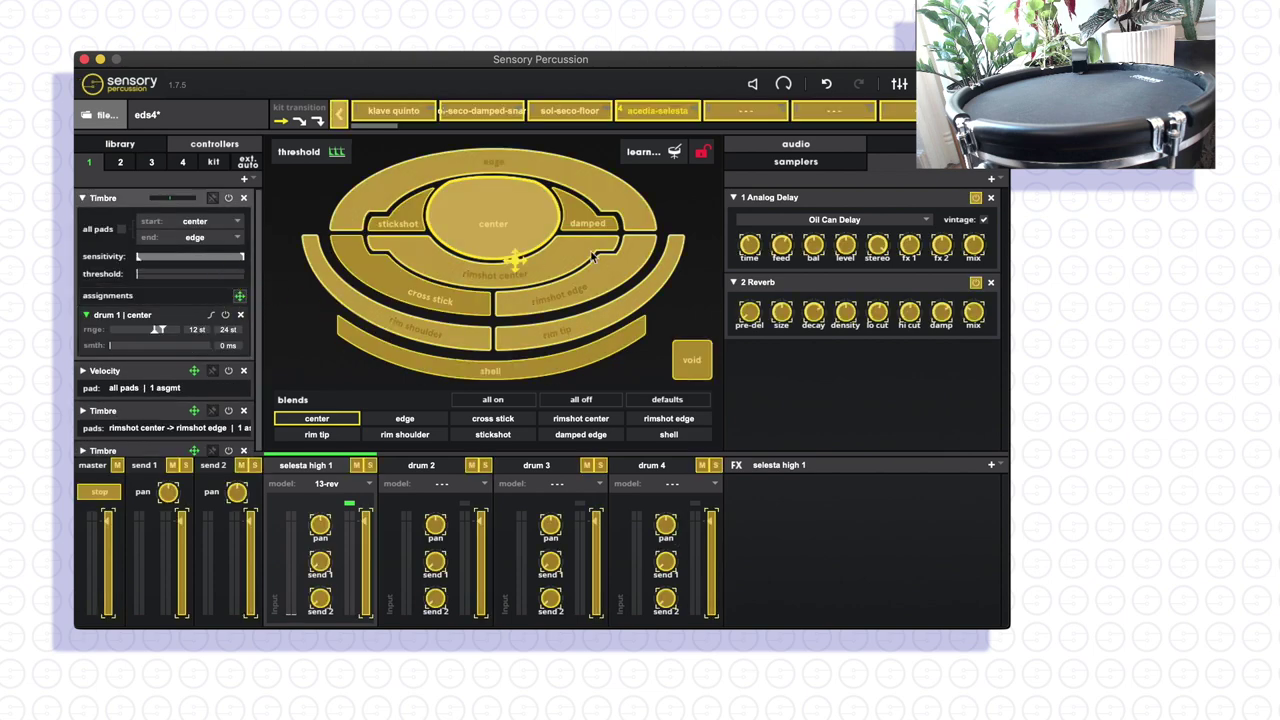
click(749, 245)
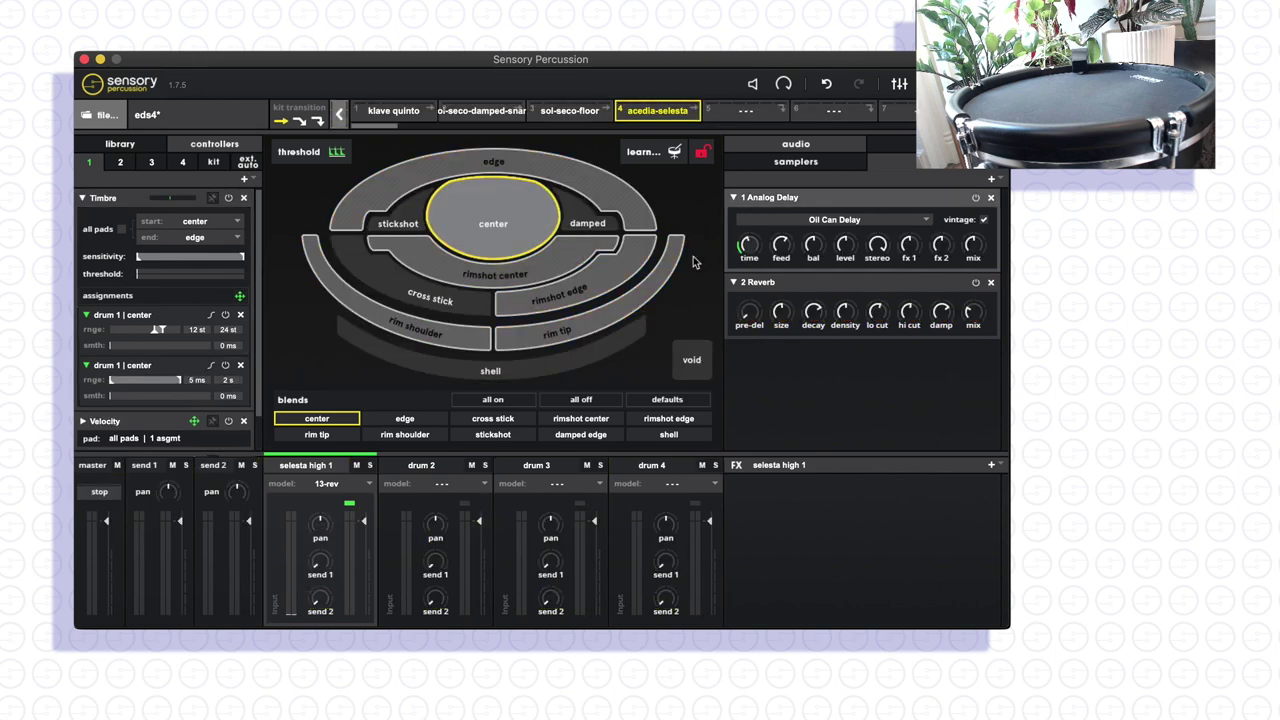
- Lower the upper limit of the Timbre controller's delay-time range to 469 ms
scroll(250, 270, down, 2)
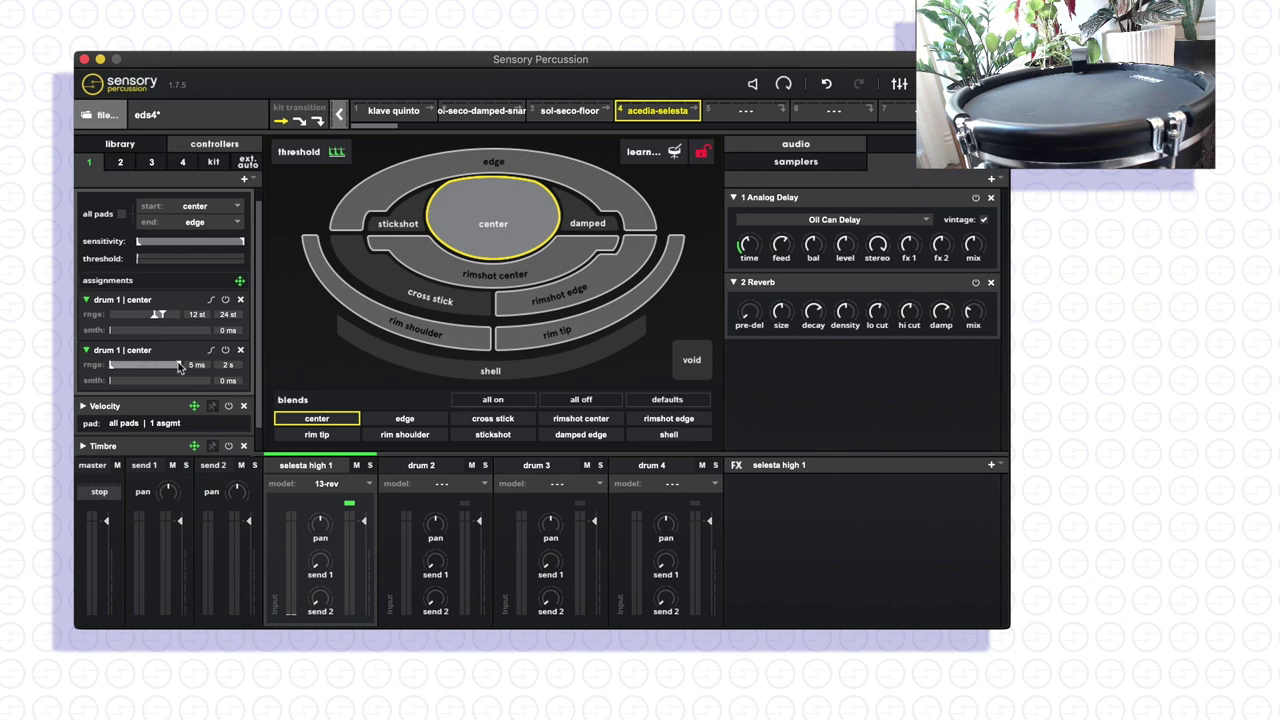
drag(180, 367, 172, 366)
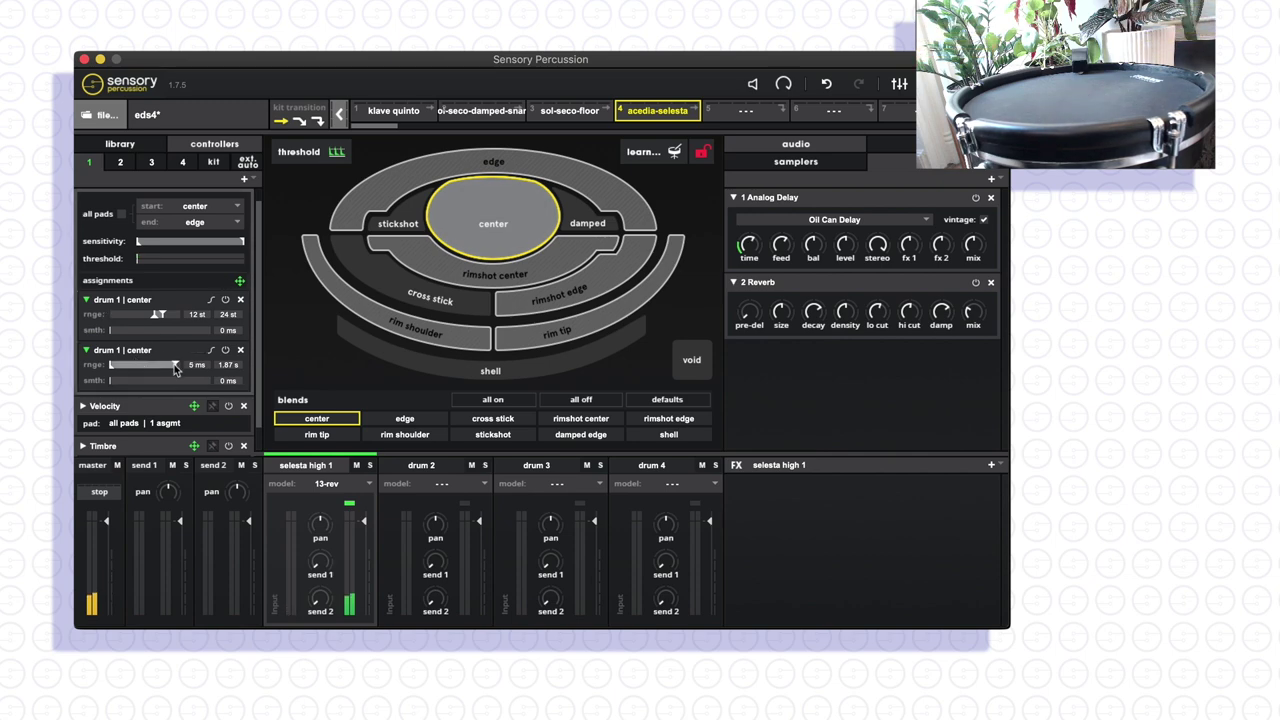
drag(175, 367, 125, 370)
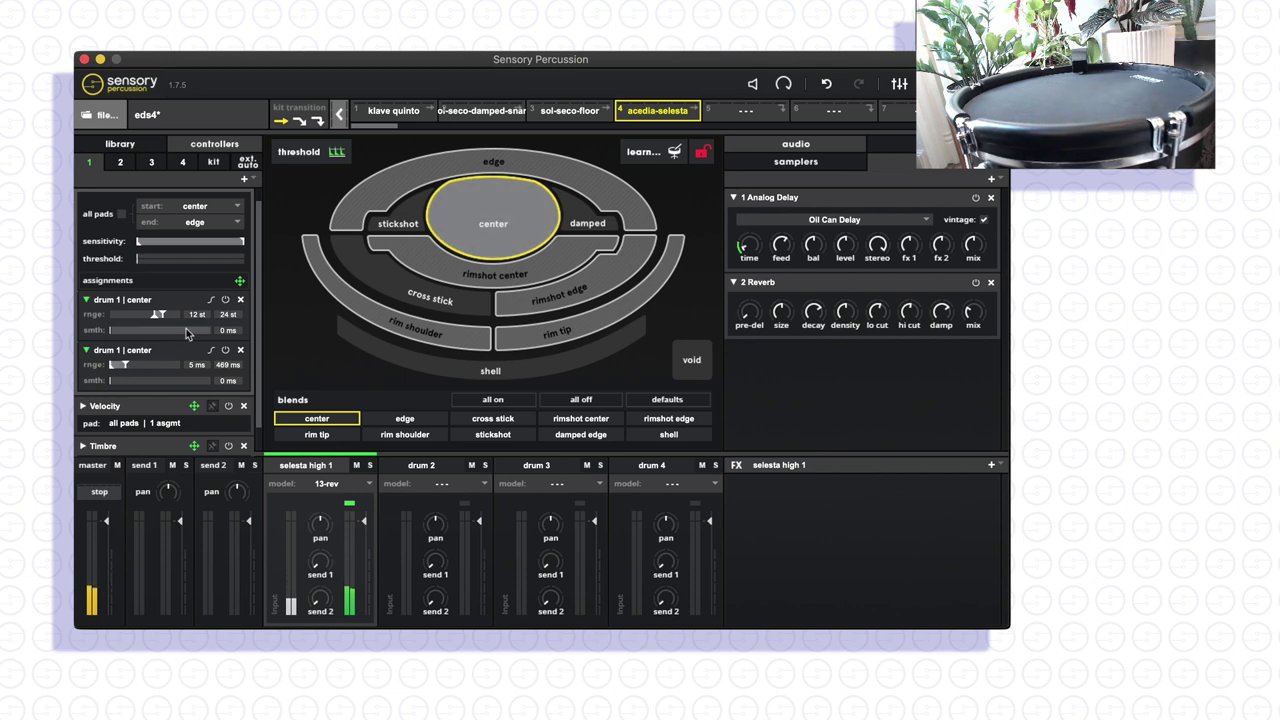
- Bypass the Timbre assignment on the delay time and try different time and feedback amounts, up to 99.2% feedback
mouse_move(787, 254)
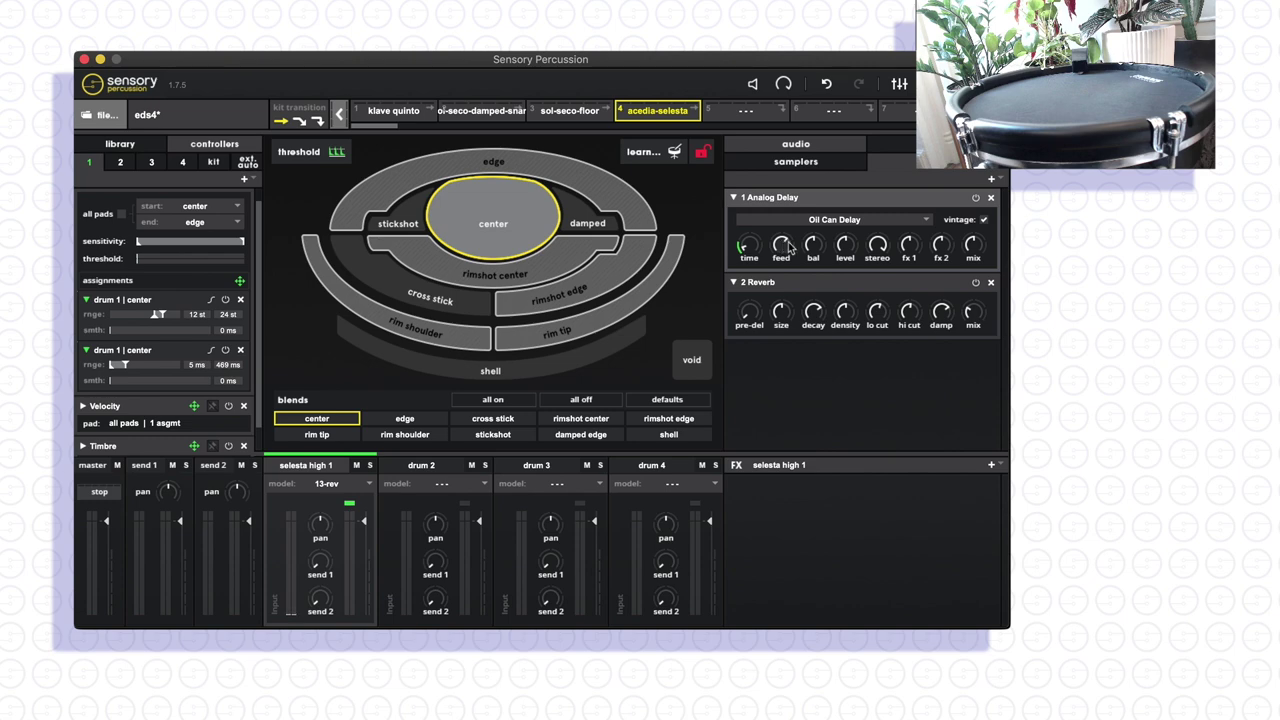
scroll(787, 246, up, 2)
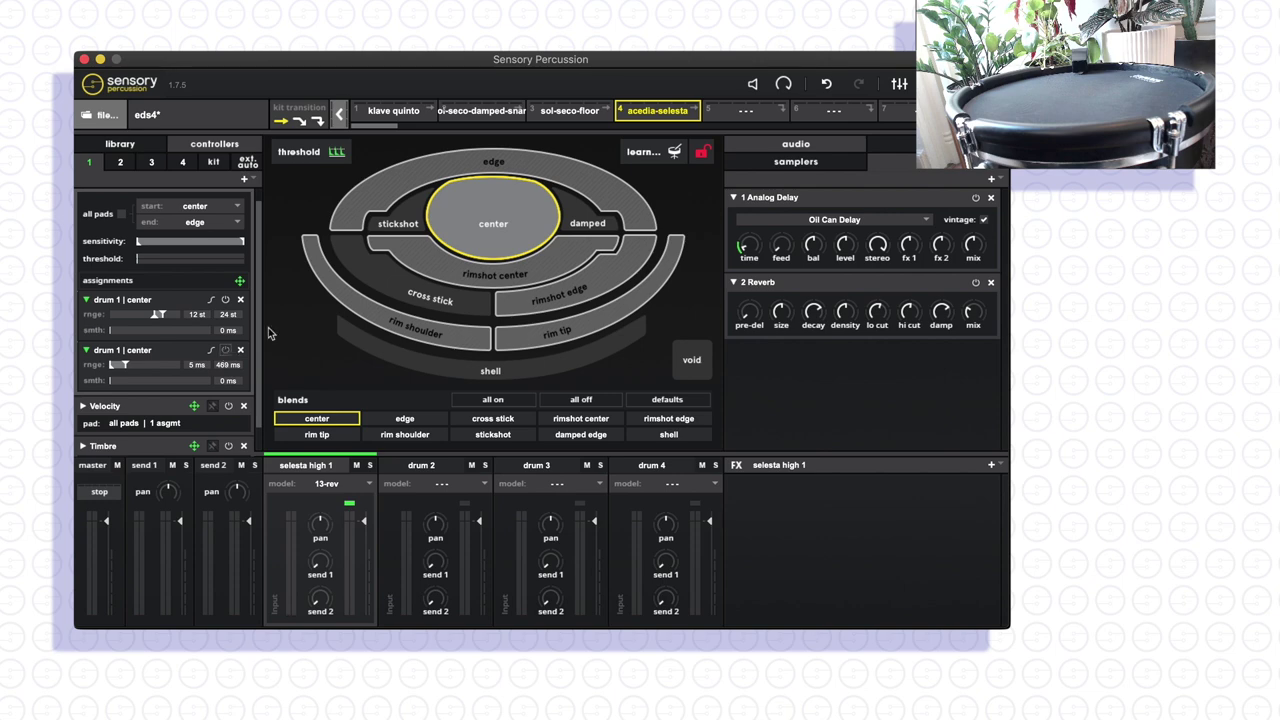
drag(752, 246, 755, 214)
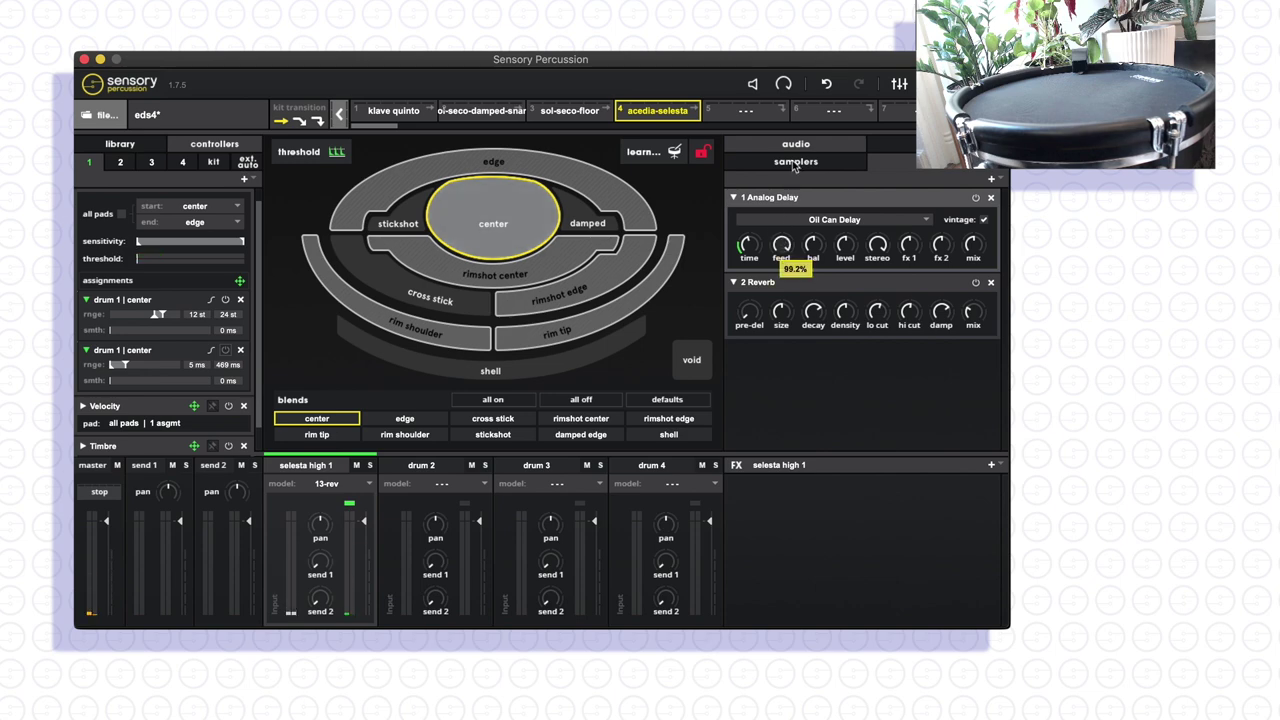
mouse_move(789, 248)
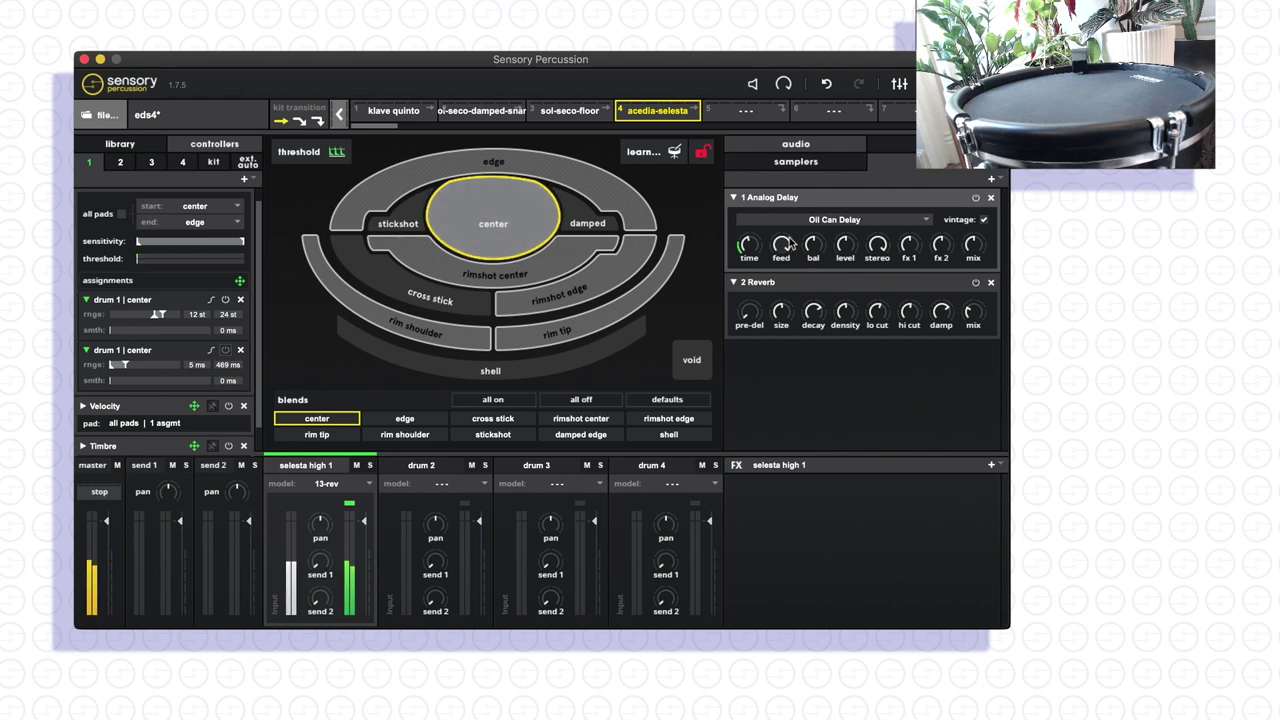
- Turn off the delay's vintage option, trying the Tape Echo (Solid State) model before returning to Oil Can Delay
click(880, 221)
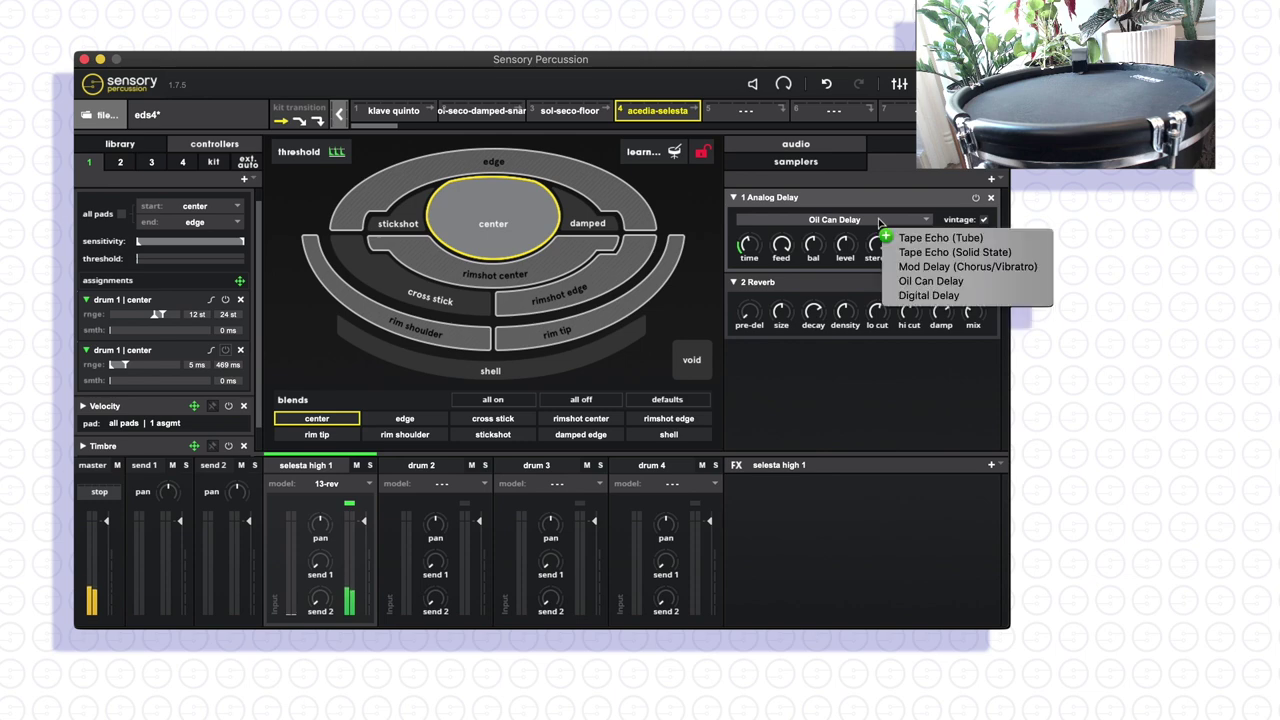
click(930, 252)
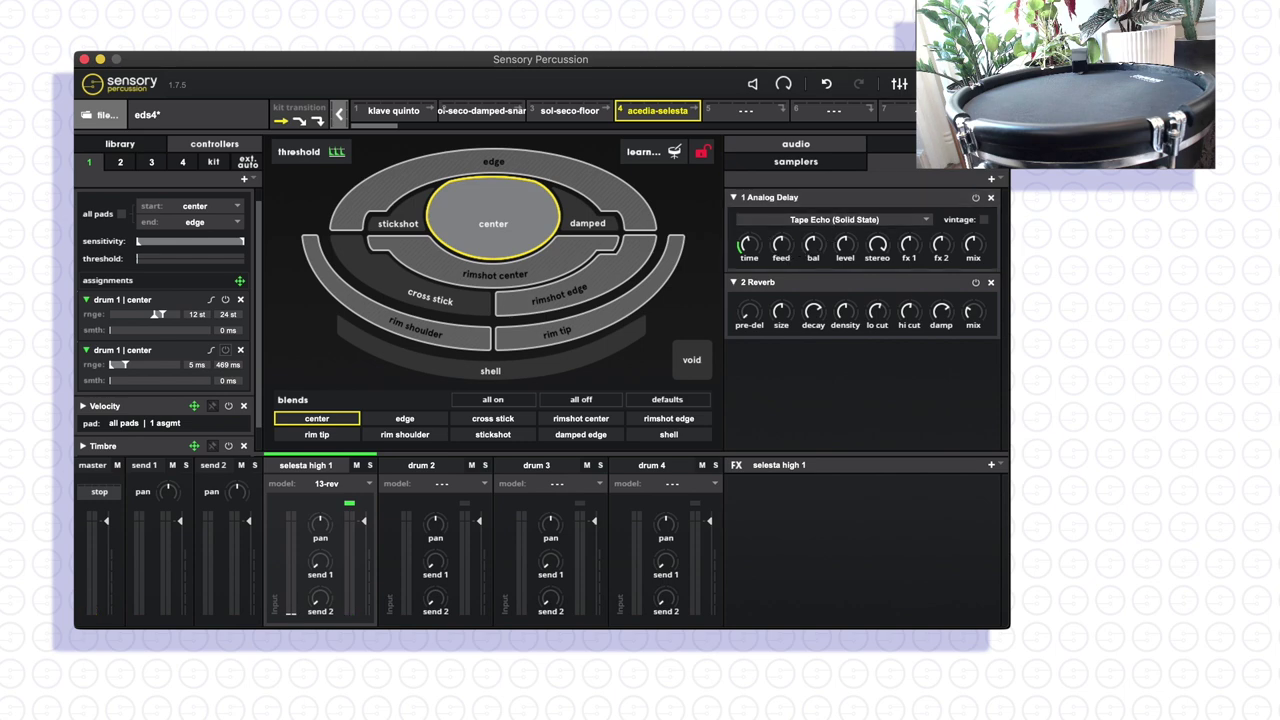
click(898, 224)
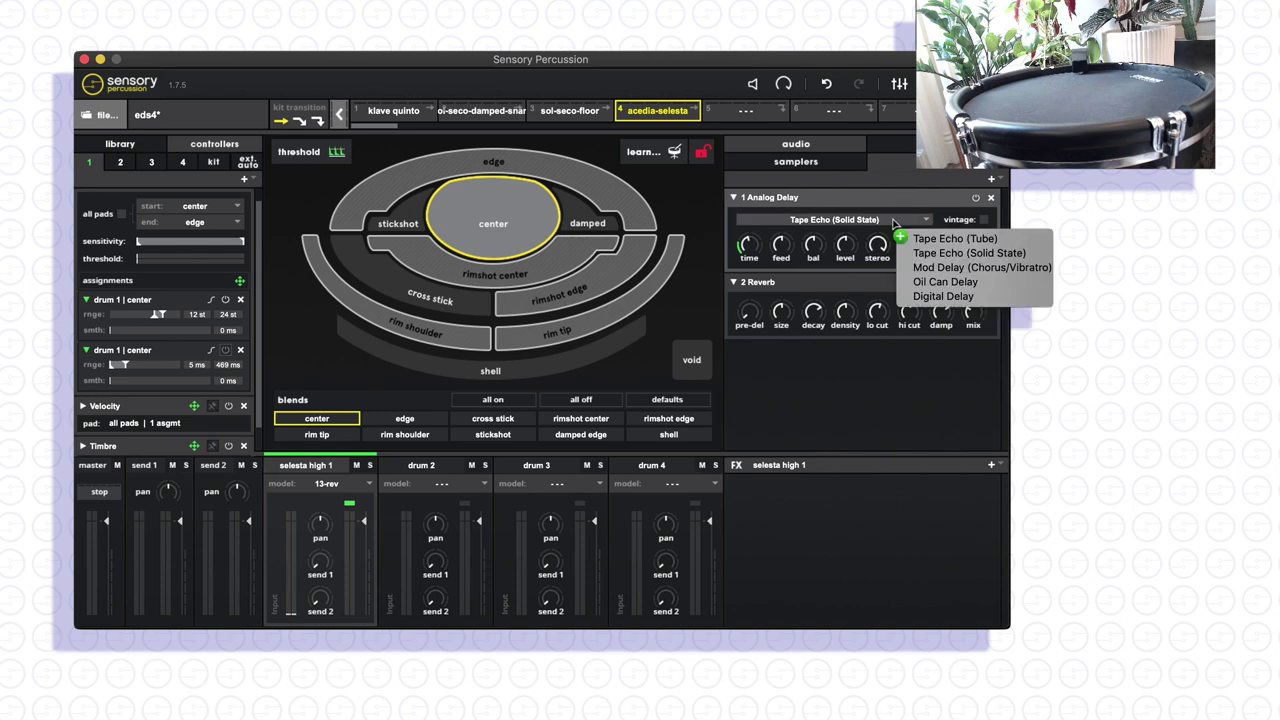
click(930, 283)
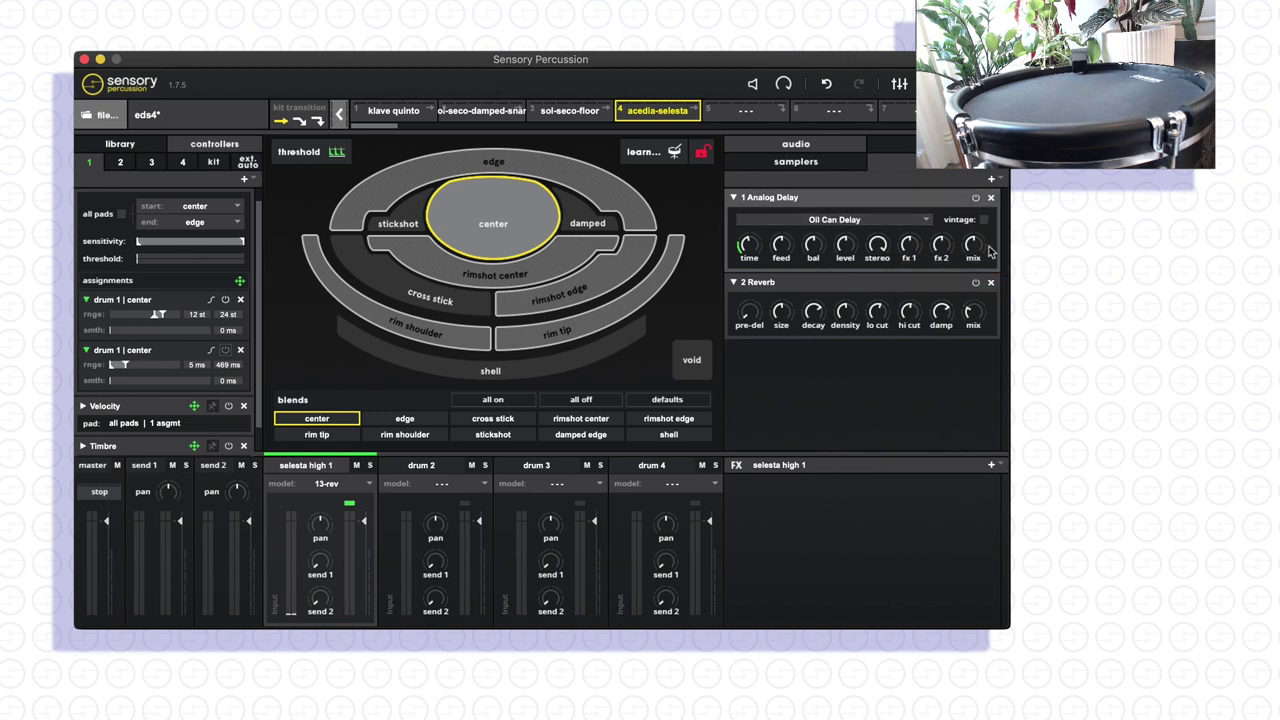
- Adjust the Oil Can Delay's level and mix
mouse_move(845, 243)
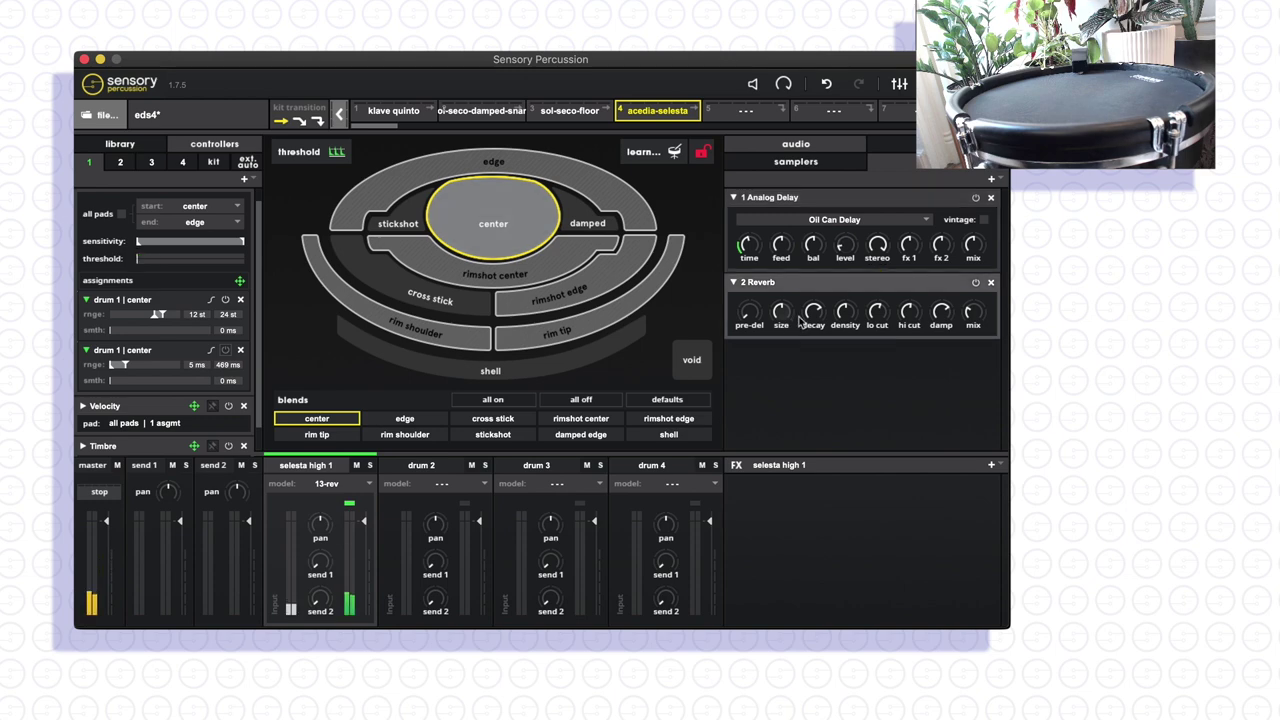
drag(845, 246, 843, 177)
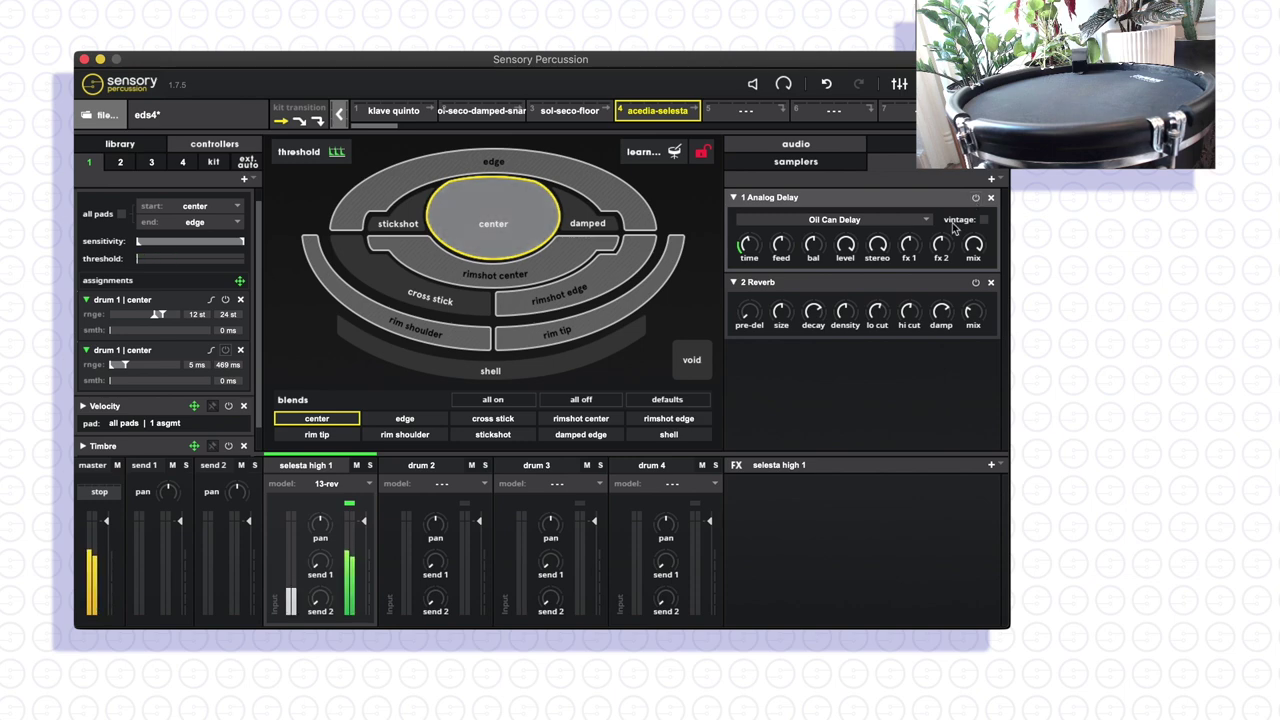
mouse_move(973, 259)
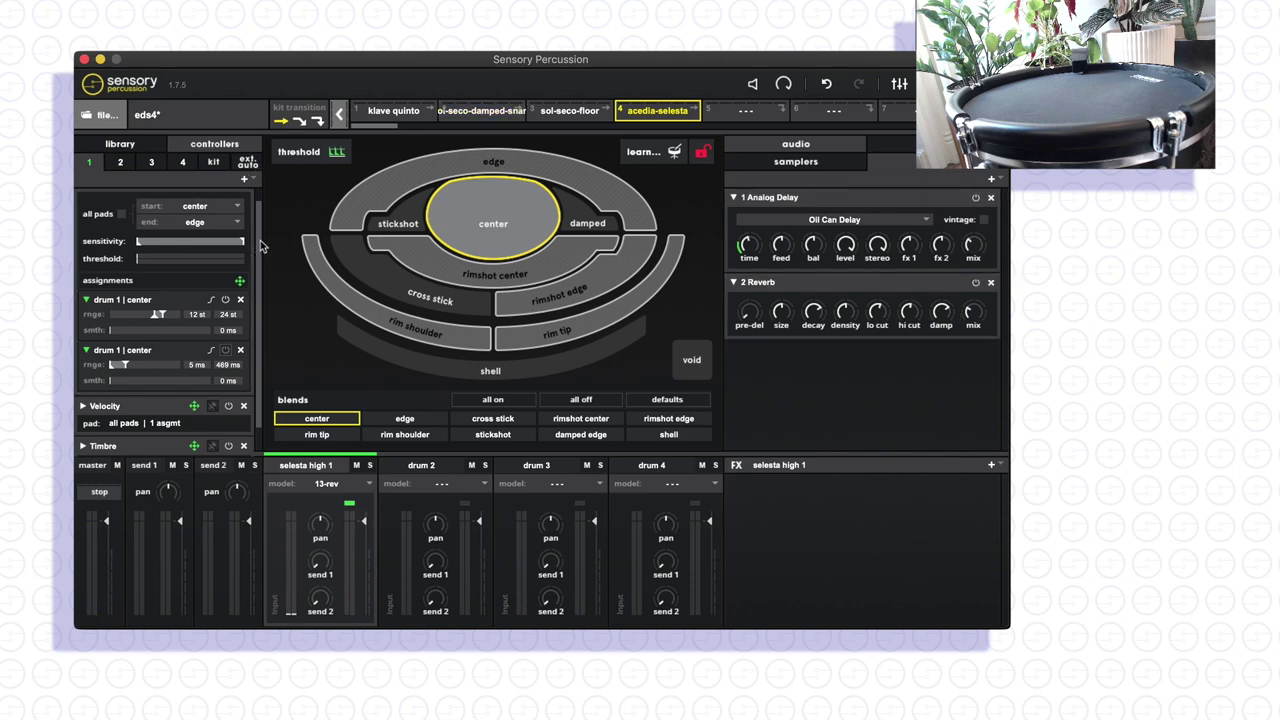
- Add a sine LFO to the external and automation controllers and assign it to the Analog Delay's time
scroll(260, 230, up, 1)
click(213, 162)
click(245, 163)
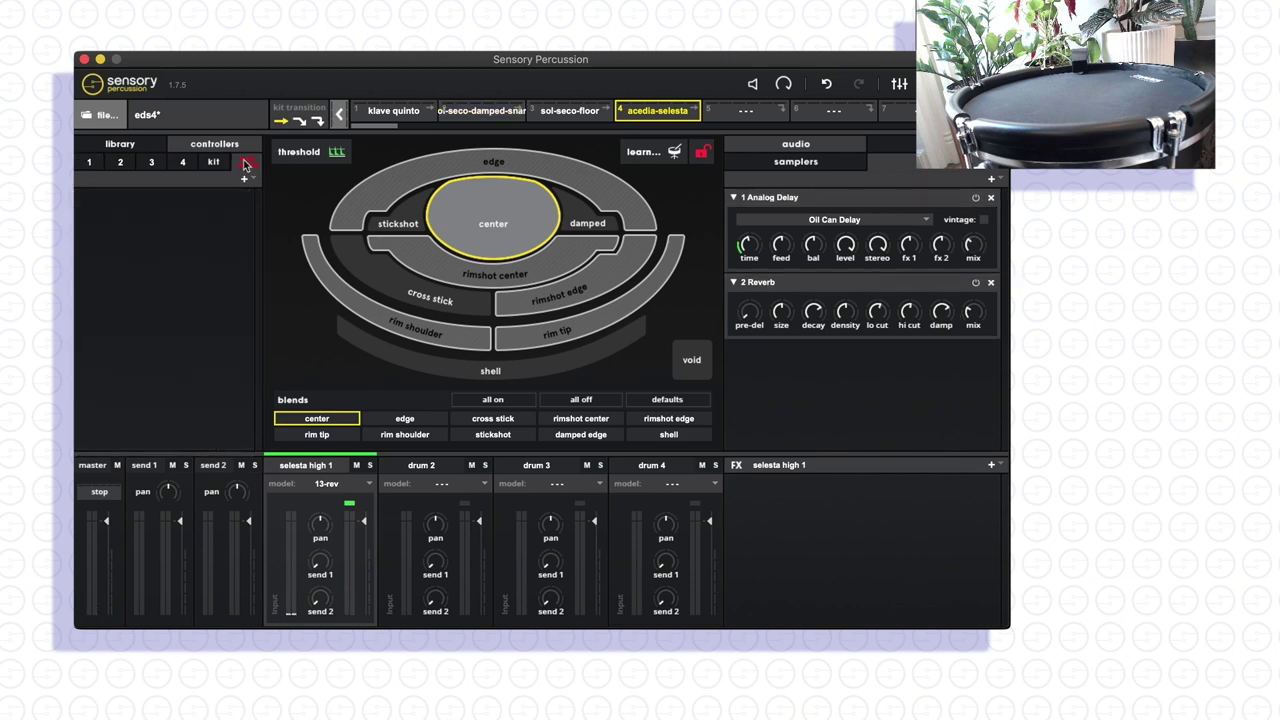
click(247, 177)
click(263, 193)
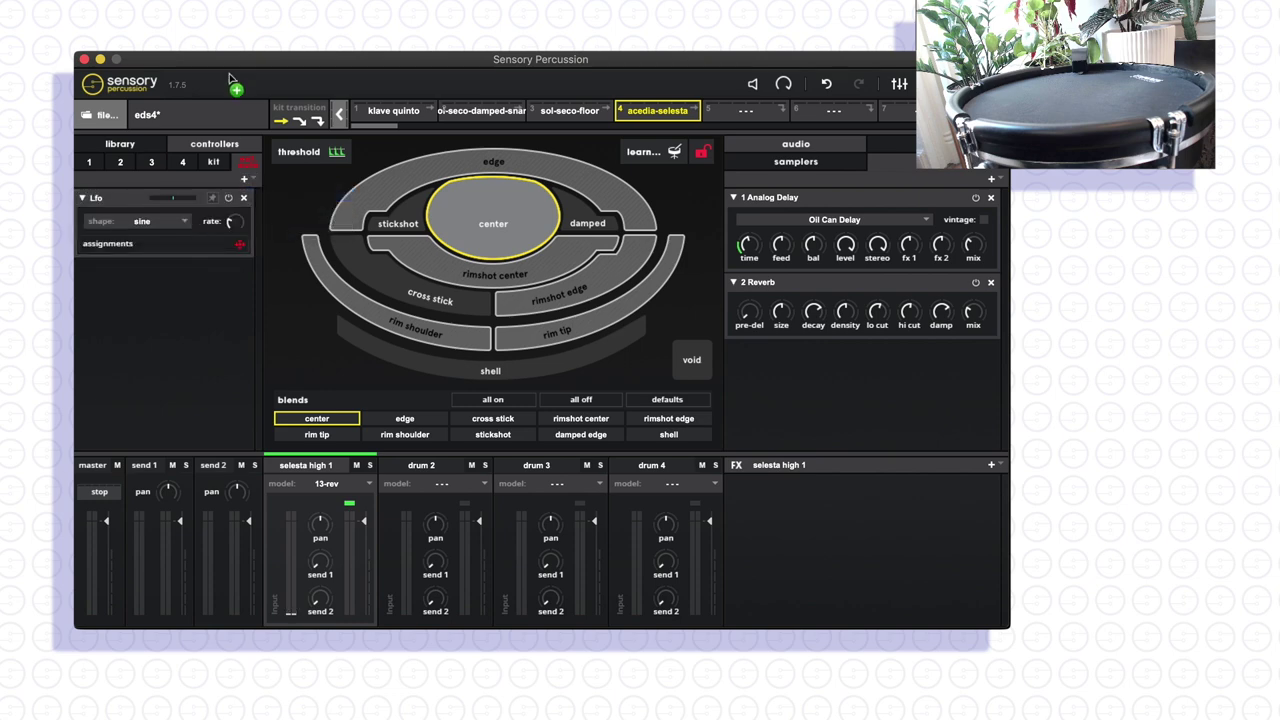
click(240, 244)
click(749, 246)
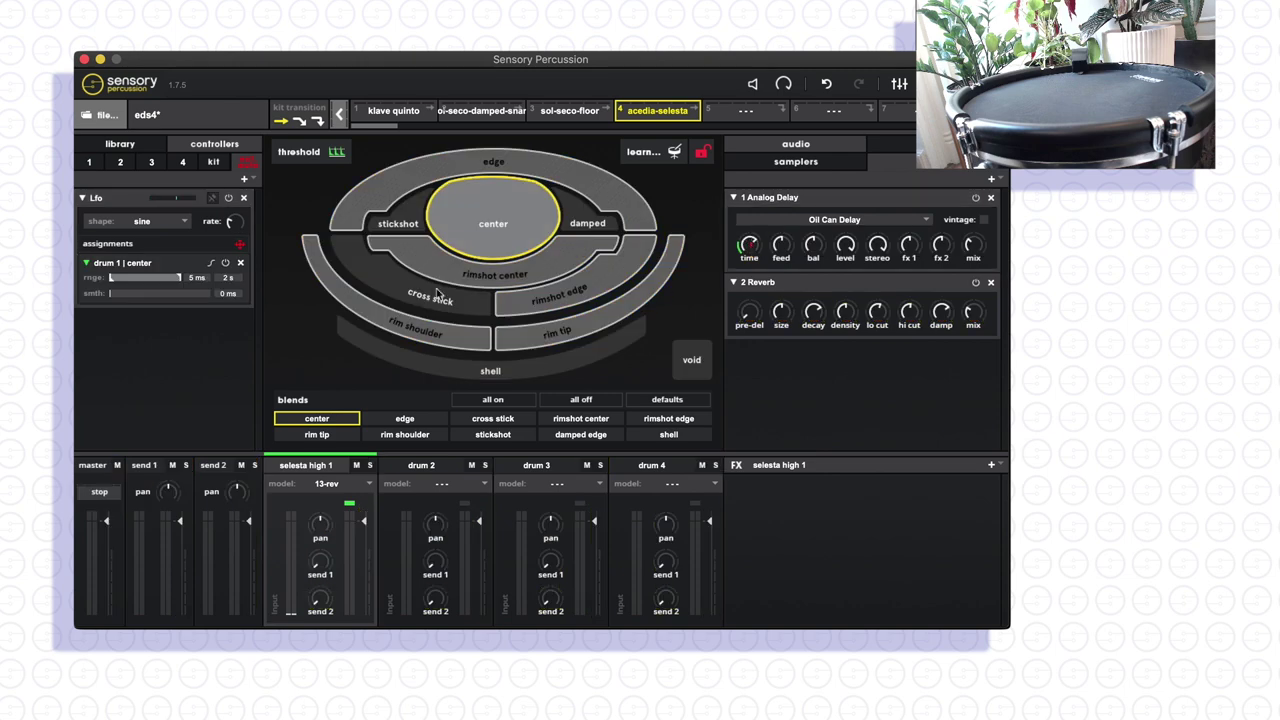
- Limit the LFO assignment's range to 219–540 ms, raise the LFO rate and set the smoothing to 50 ms
mouse_move(112, 279)
mouse_down()
mouse_move(184, 282)
mouse_move(128, 281)
mouse_up()
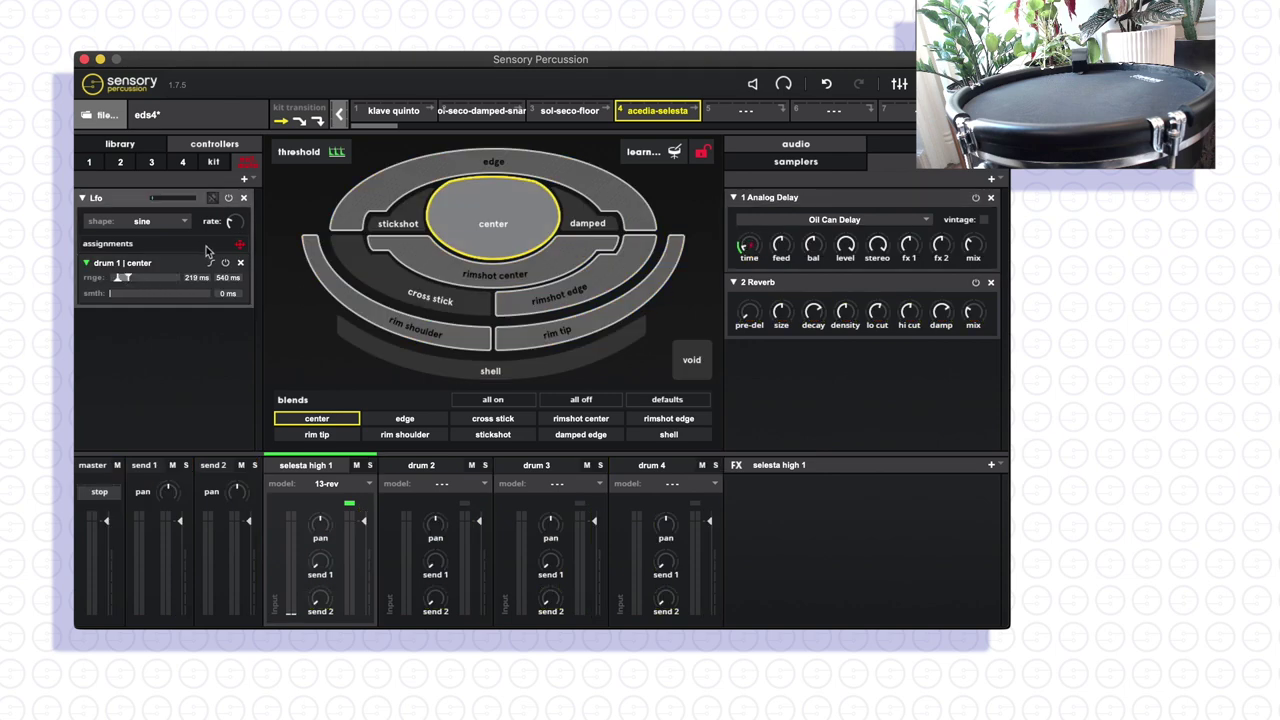
drag(234, 224, 247, 186)
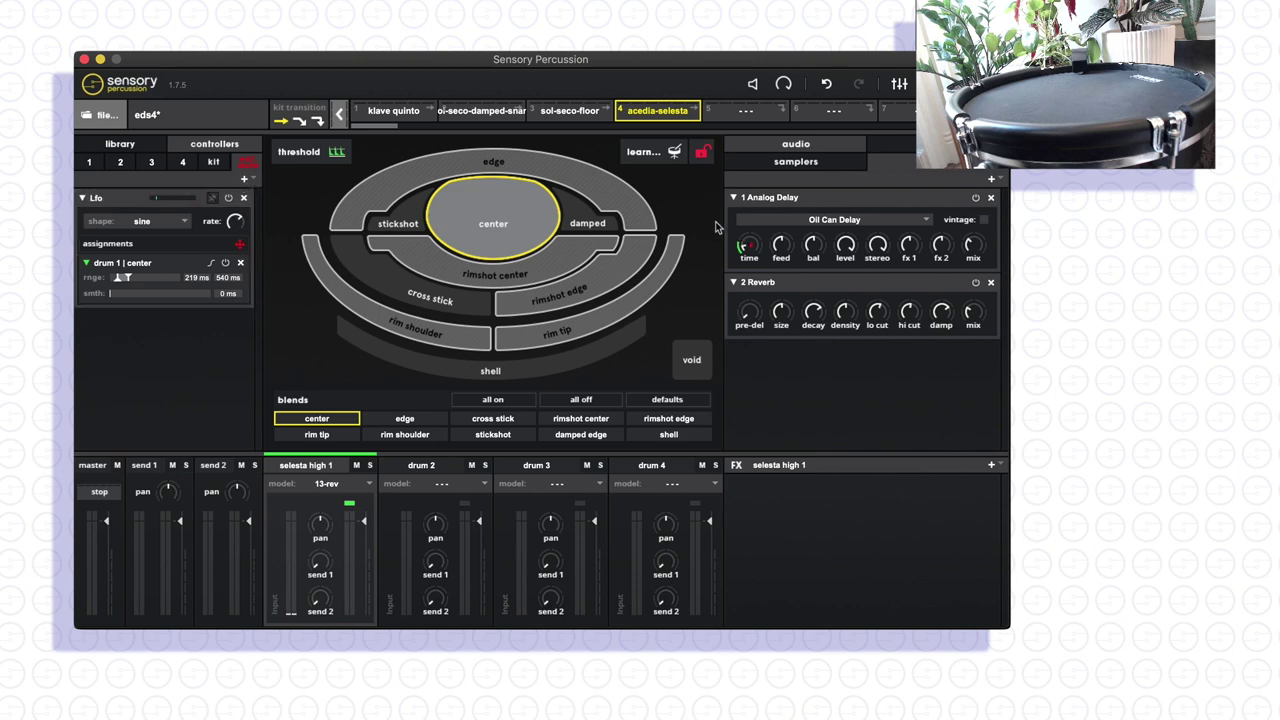
click(113, 294)
- Adjust the delay's feedback and copy the Analog Delay effect
drag(788, 245, 787, 222)
right_click(829, 197)
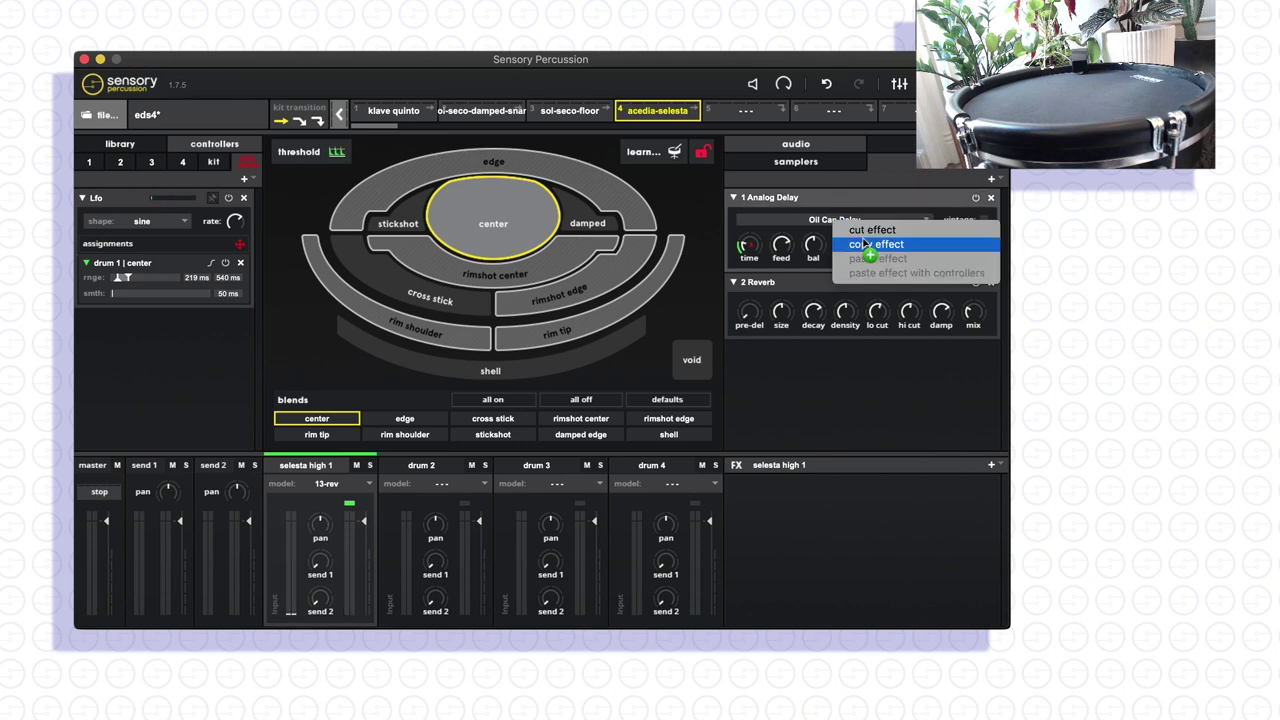
click(865, 244)
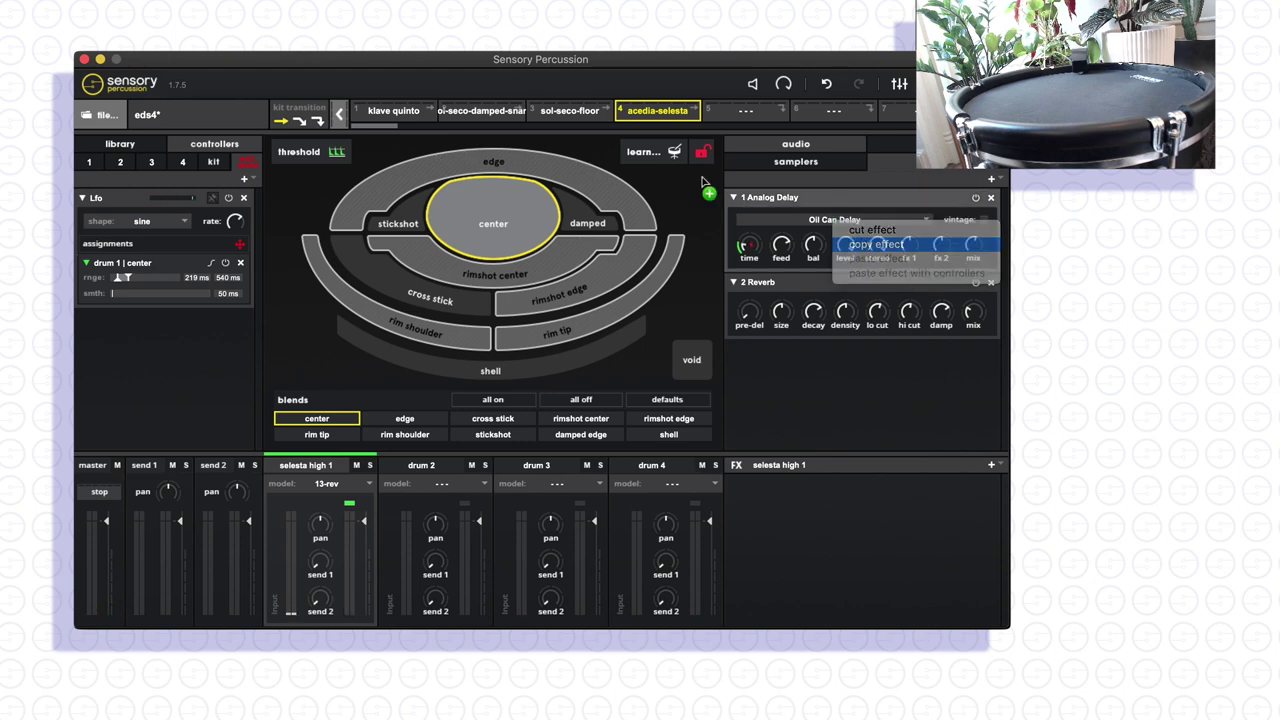
- Paste the copied Analog Delay together with its controllers into the channel effects of the sol-seco-floor kit
click(588, 106)
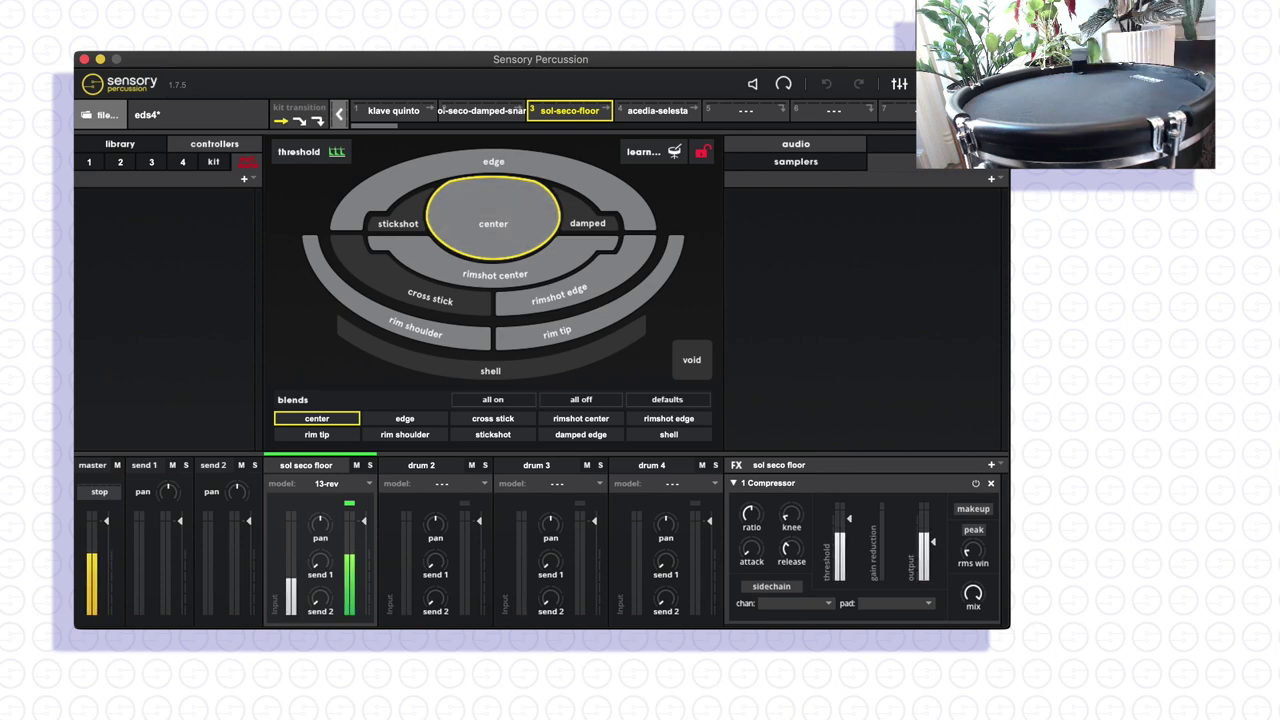
click(746, 483)
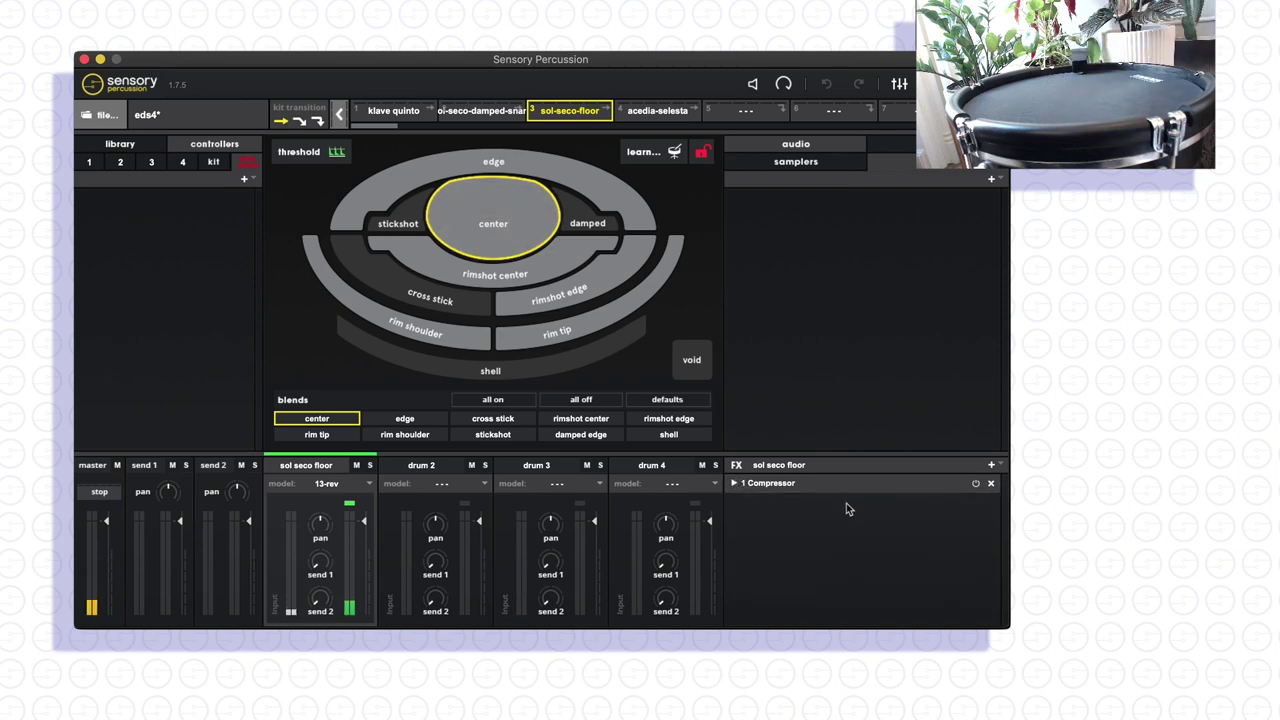
right_click(848, 532)
click(918, 562)
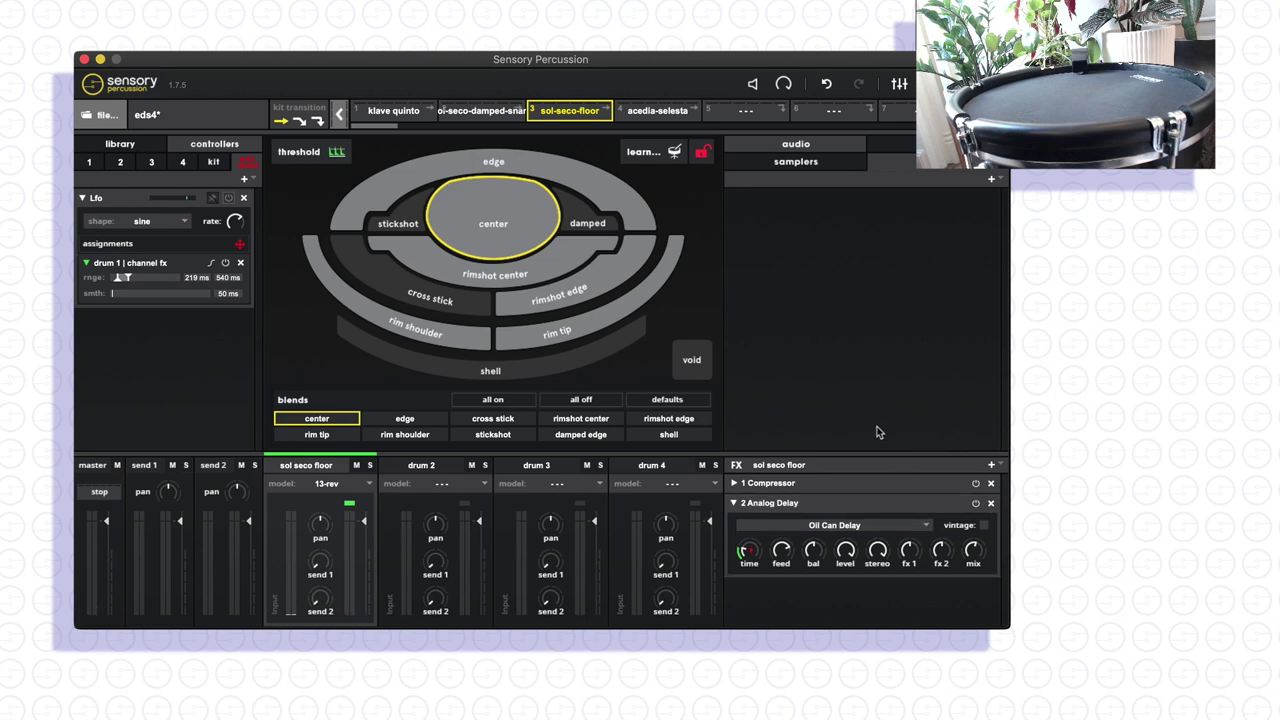
- Remove the pasted Analog Delay, then return to the acedia-selesta kit and switch off its LFO
click(991, 503)
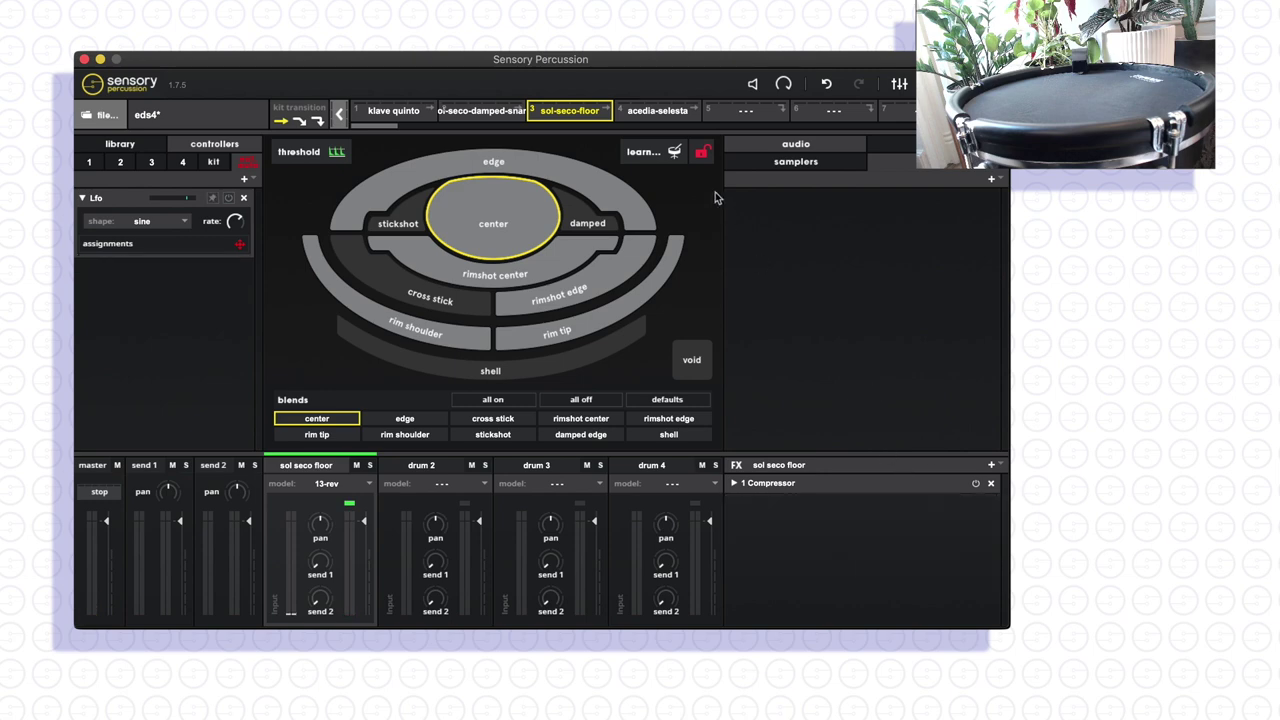
click(657, 110)
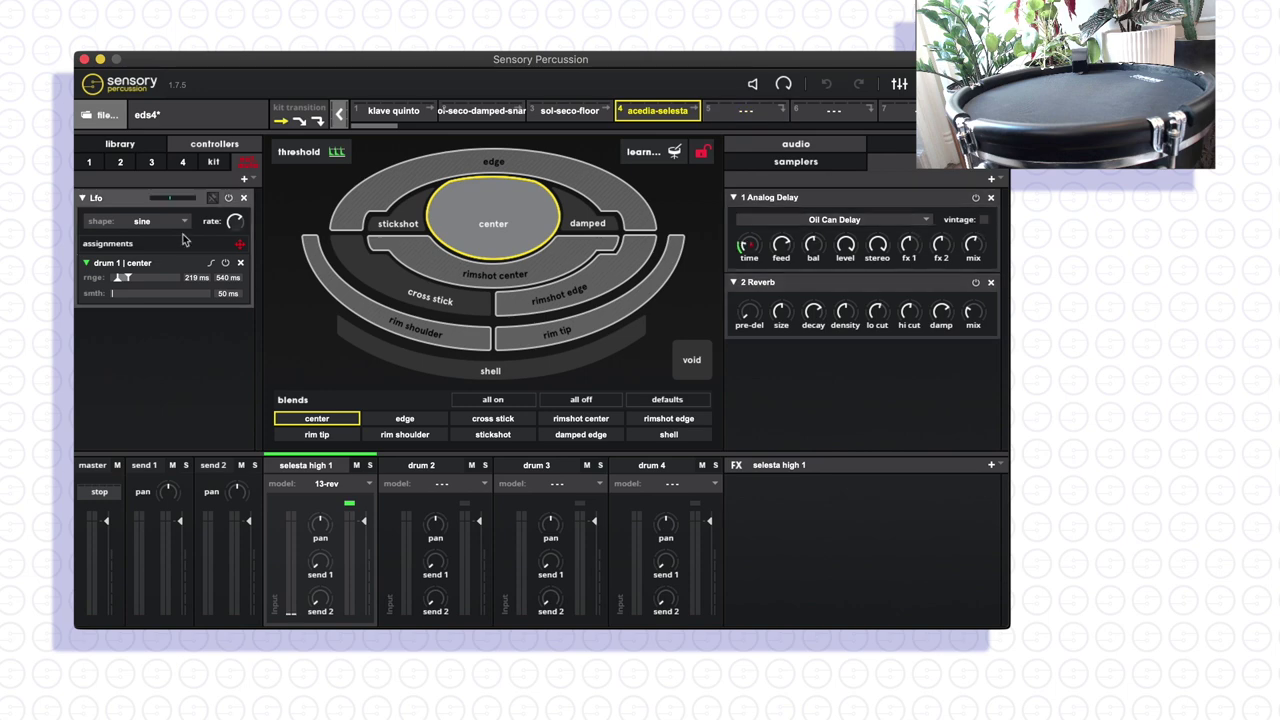
click(228, 197)
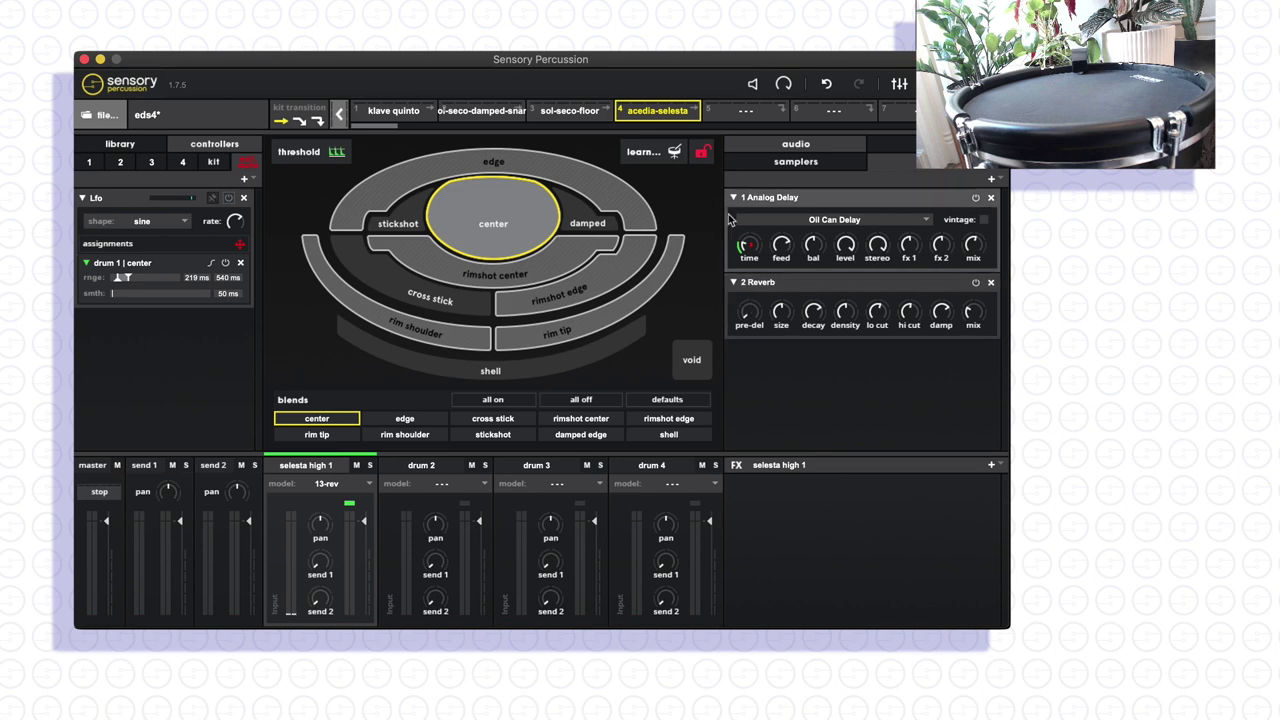
- Collapse the Analog Delay and Reverb, then add a low-pass Filter with its cutoff lowered to about 1.06 kHz
click(733, 197)
click(733, 217)
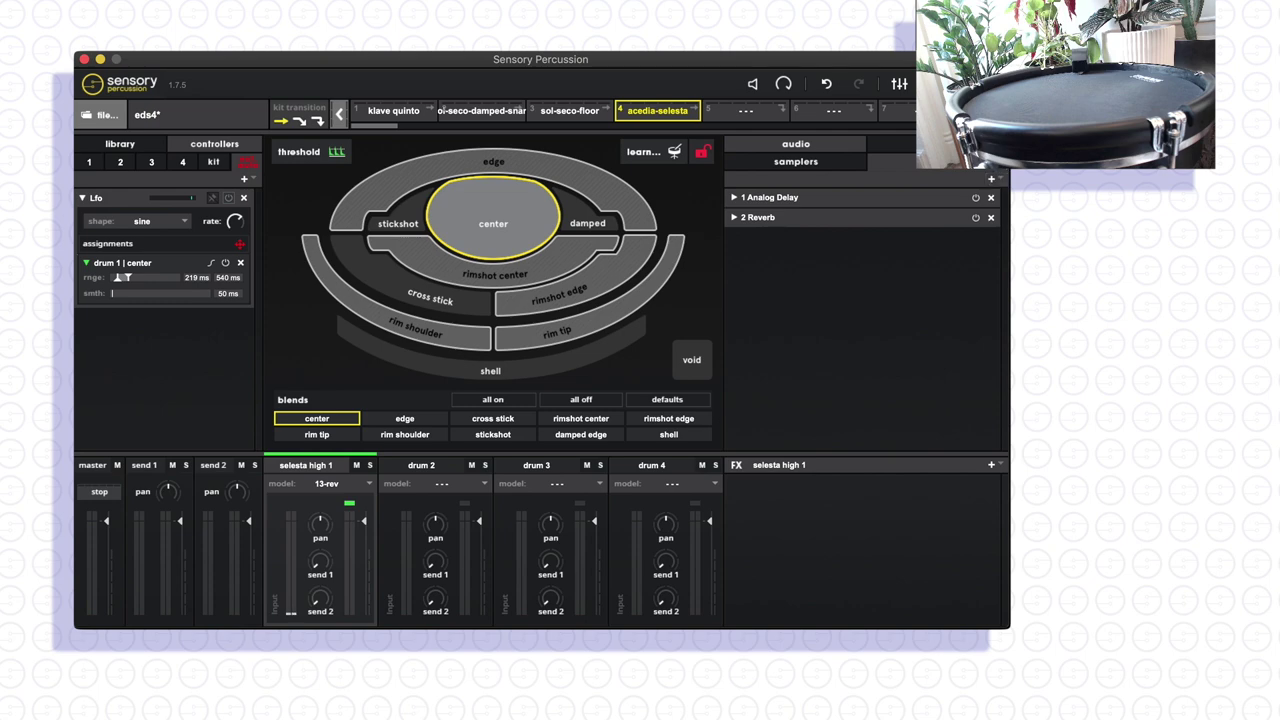
click(999, 181)
click(1035, 260)
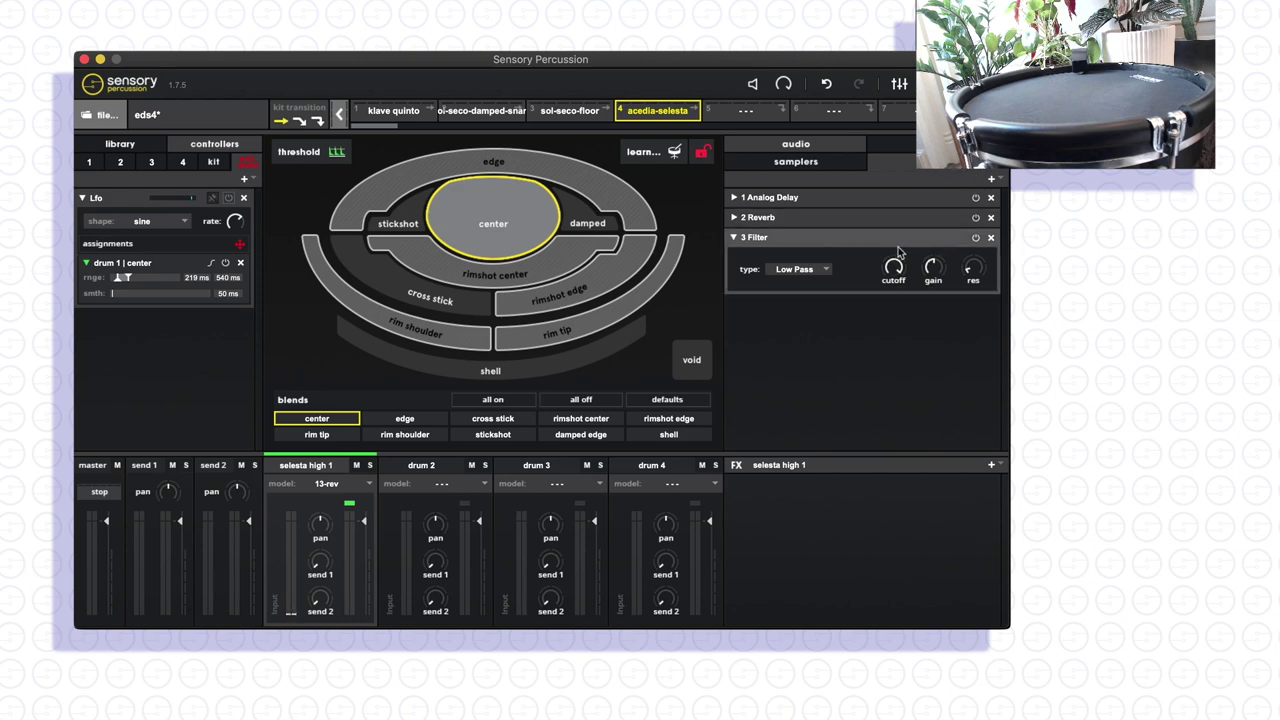
mouse_move(897, 267)
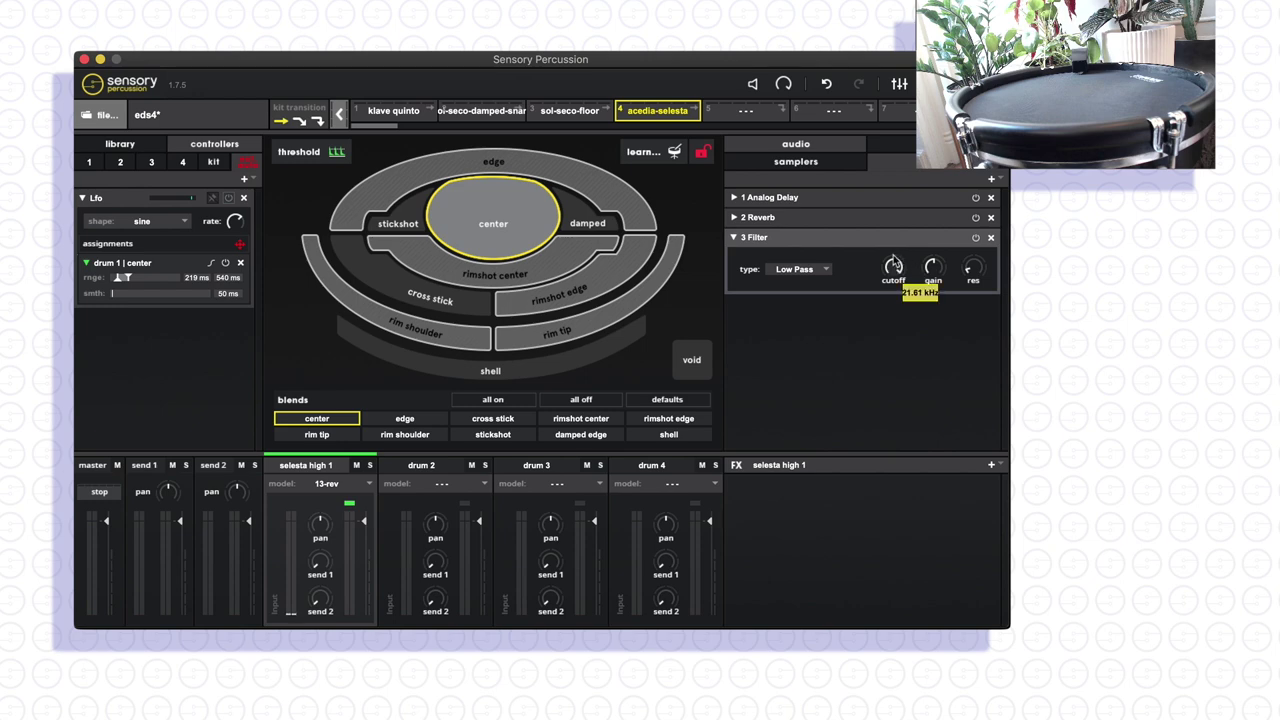
drag(894, 251, 894, 268)
drag(897, 292, 898, 294)
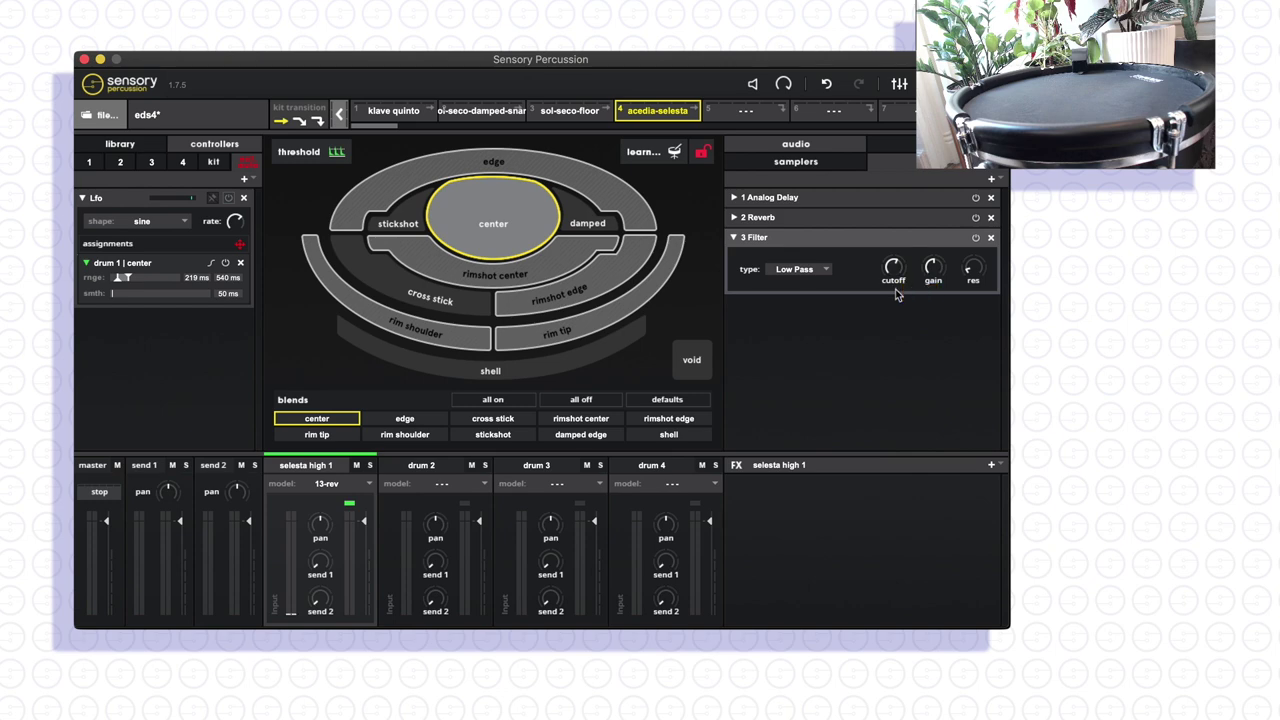
mouse_move(895, 268)
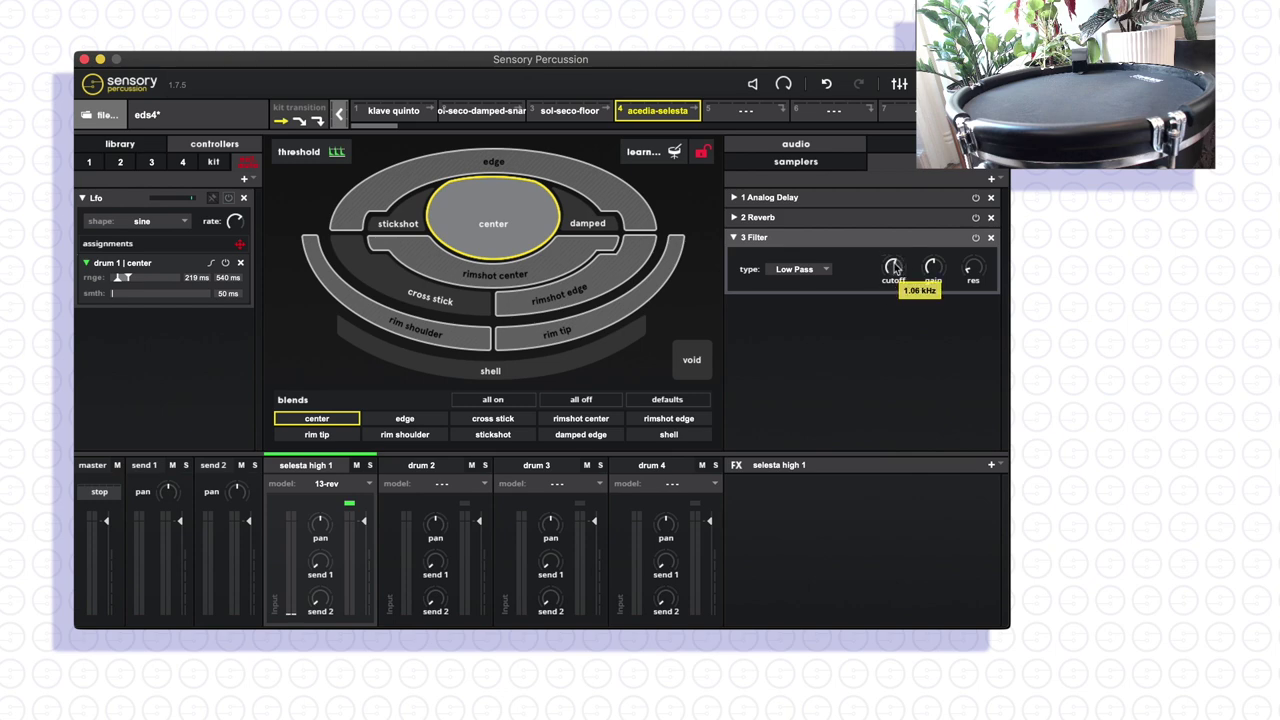
- Add a Multiband EQ after the Filter and set its fifth band to hi cut
click(991, 179)
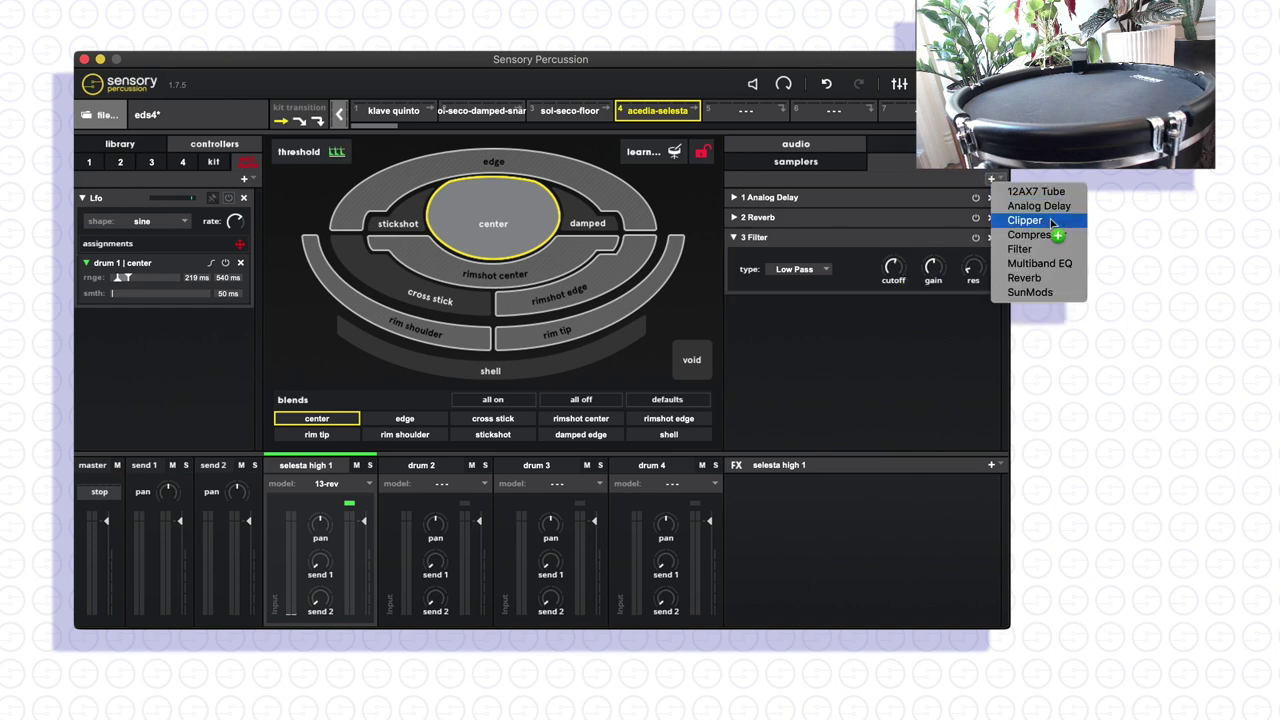
click(1052, 264)
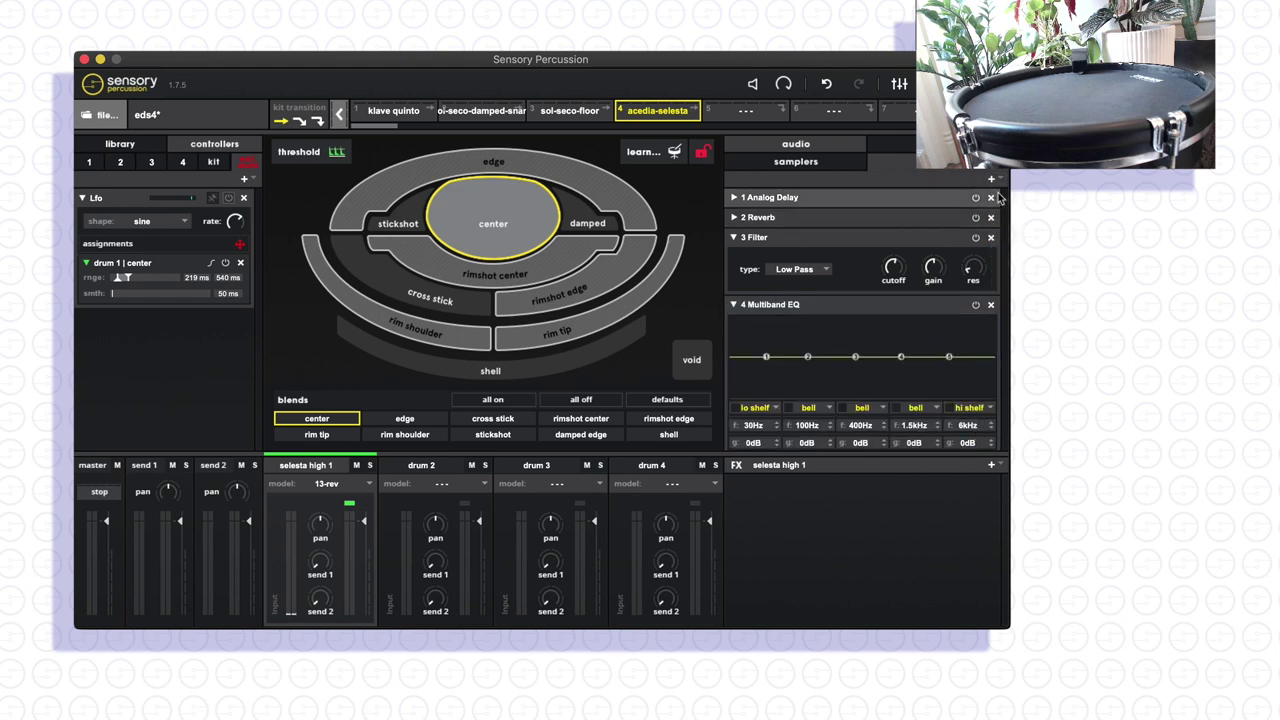
click(984, 407)
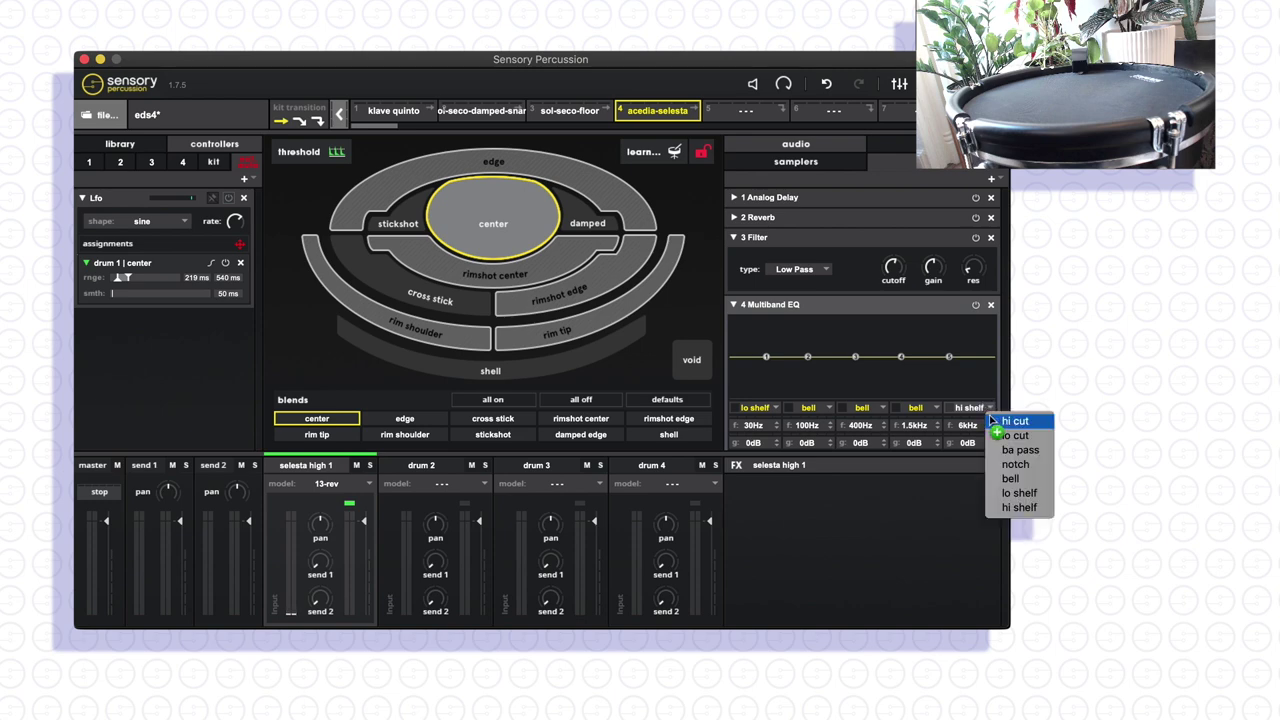
click(975, 368)
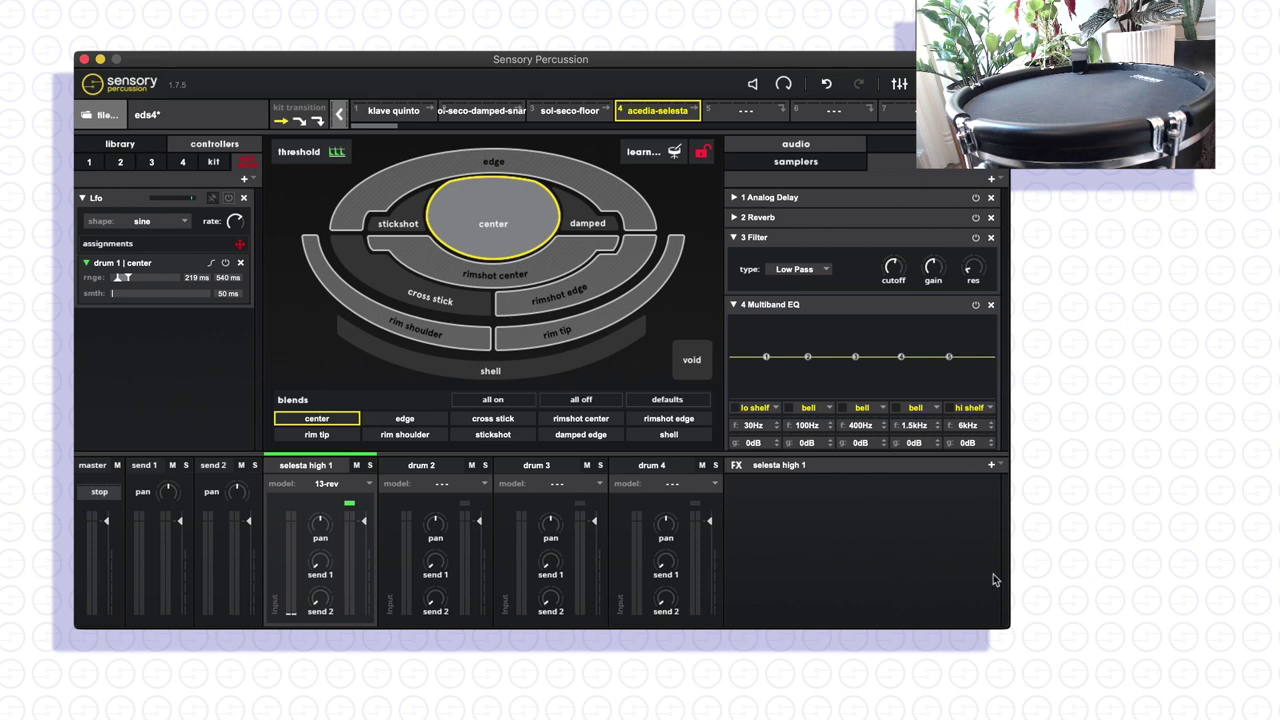
click(984, 407)
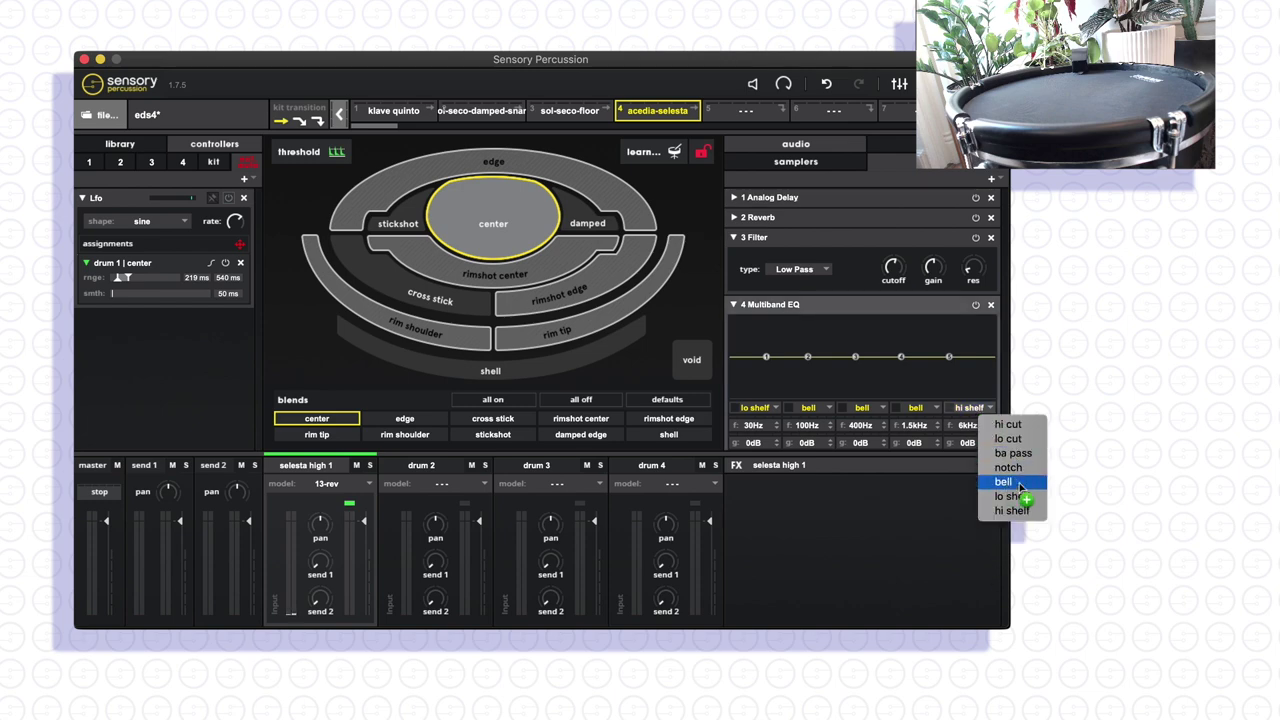
click(1008, 424)
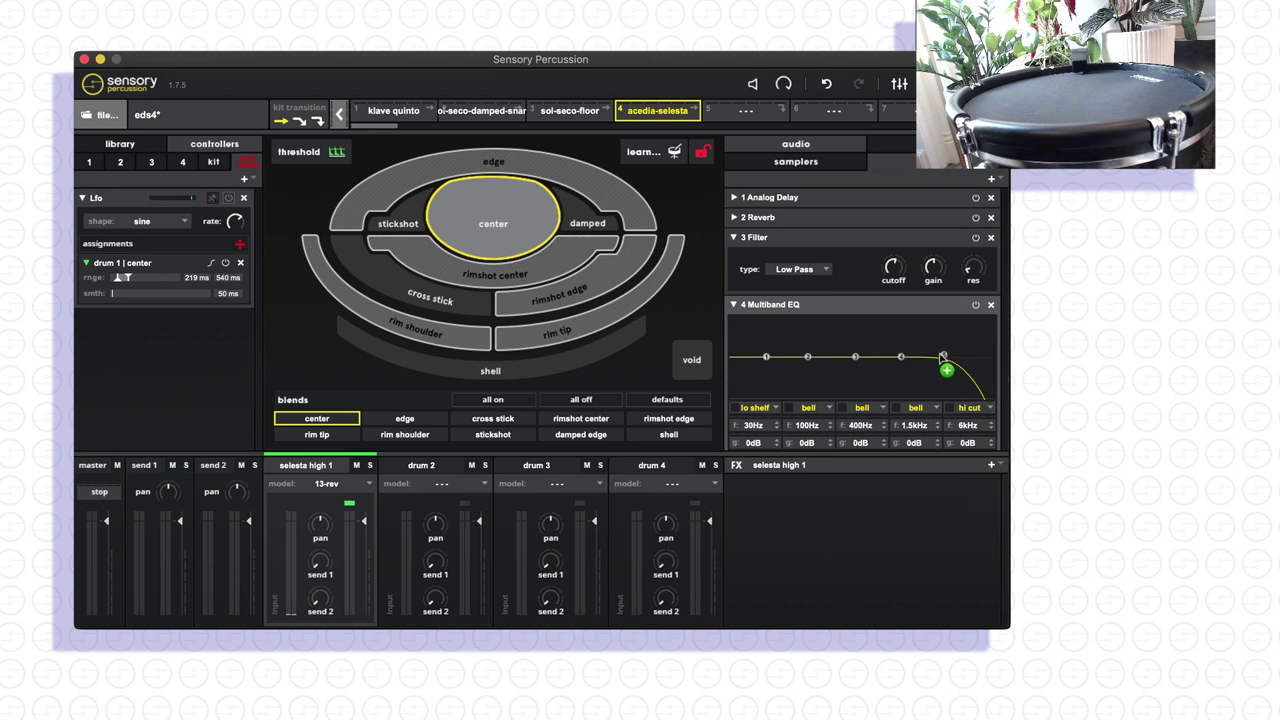
- Lower the EQ's hi-cut band to about 838 Hz and the Filter's cutoff to about 814 Hz
drag(946, 358, 920, 358)
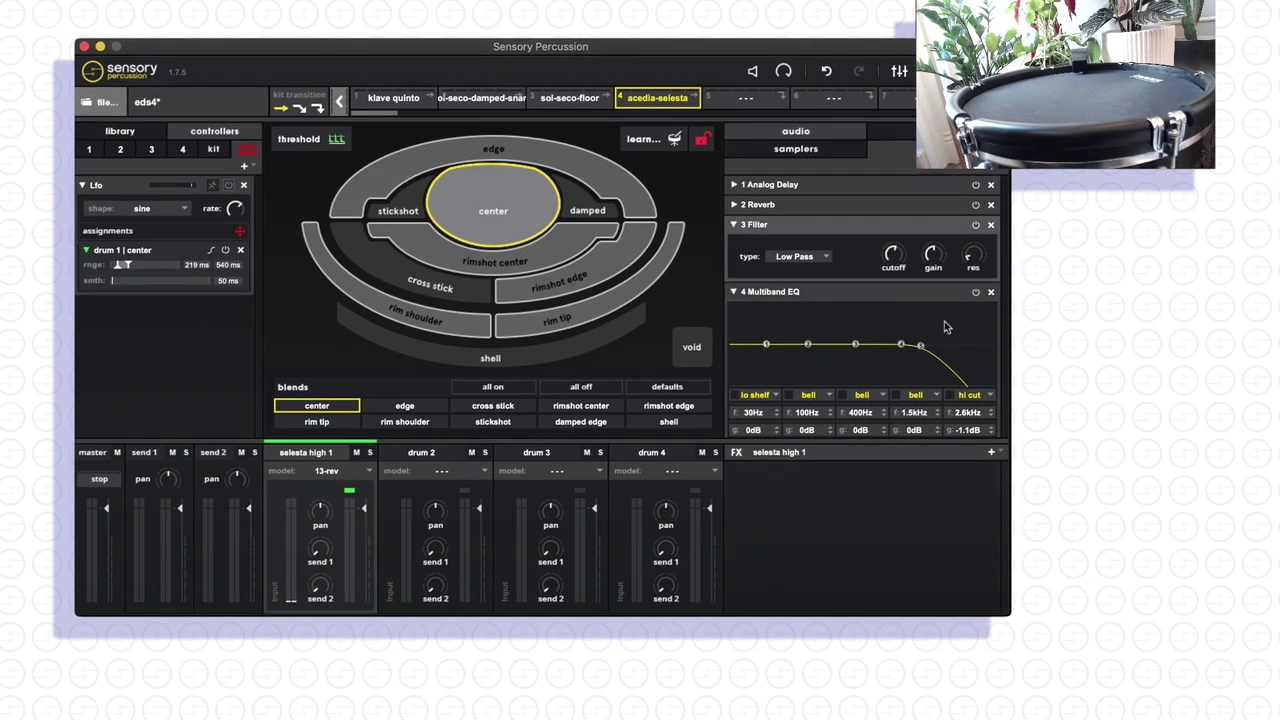
mouse_move(922, 348)
mouse_down()
mouse_move(920, 337)
mouse_move(902, 358)
mouse_up()
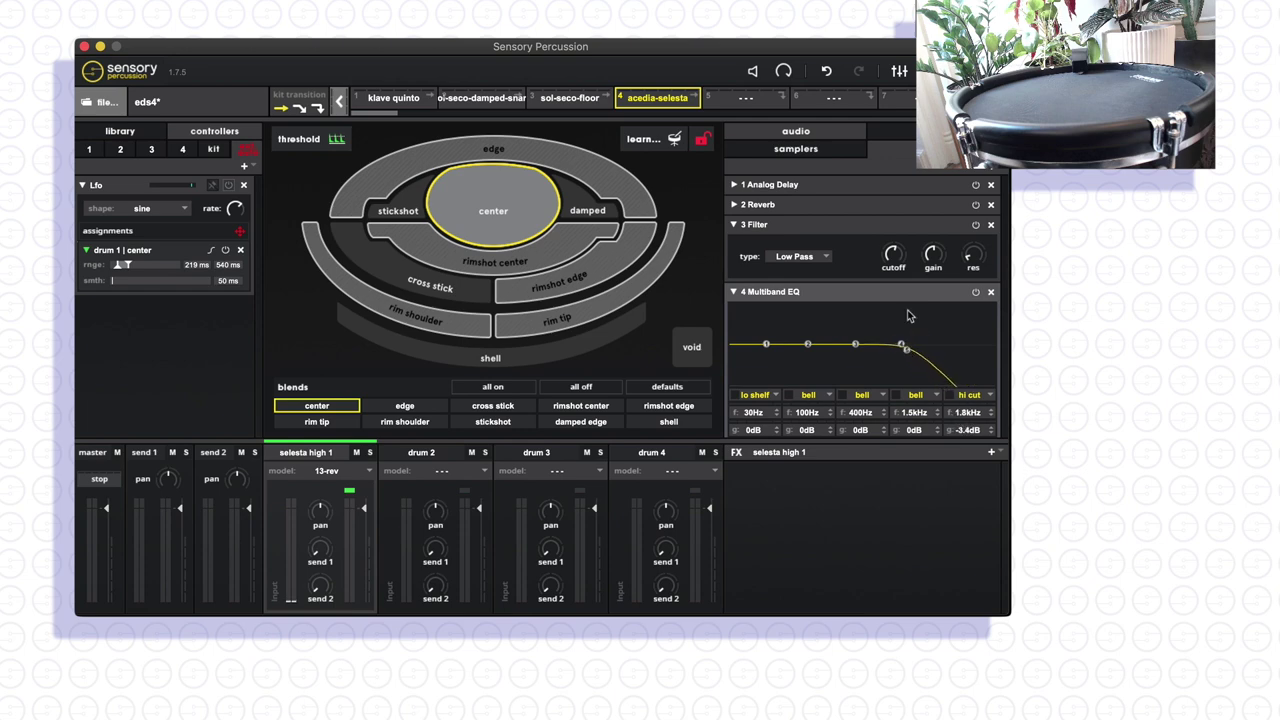
mouse_move(898, 263)
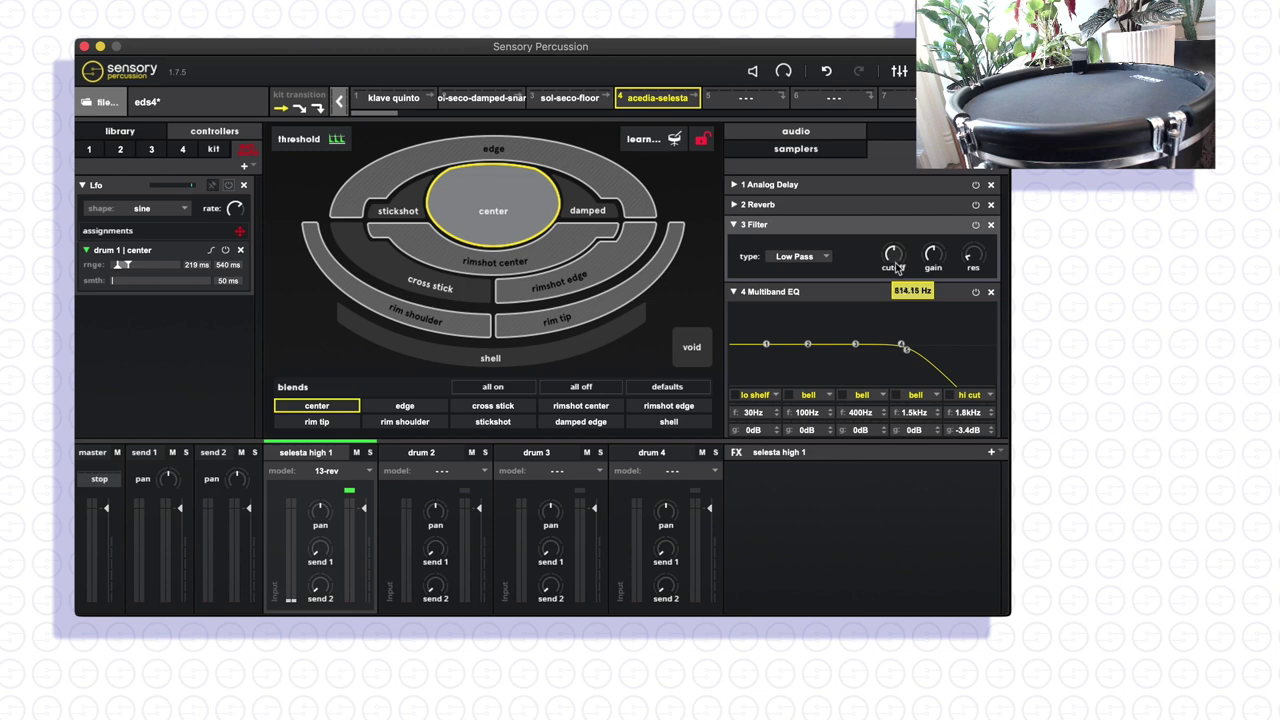
drag(897, 274, 895, 269)
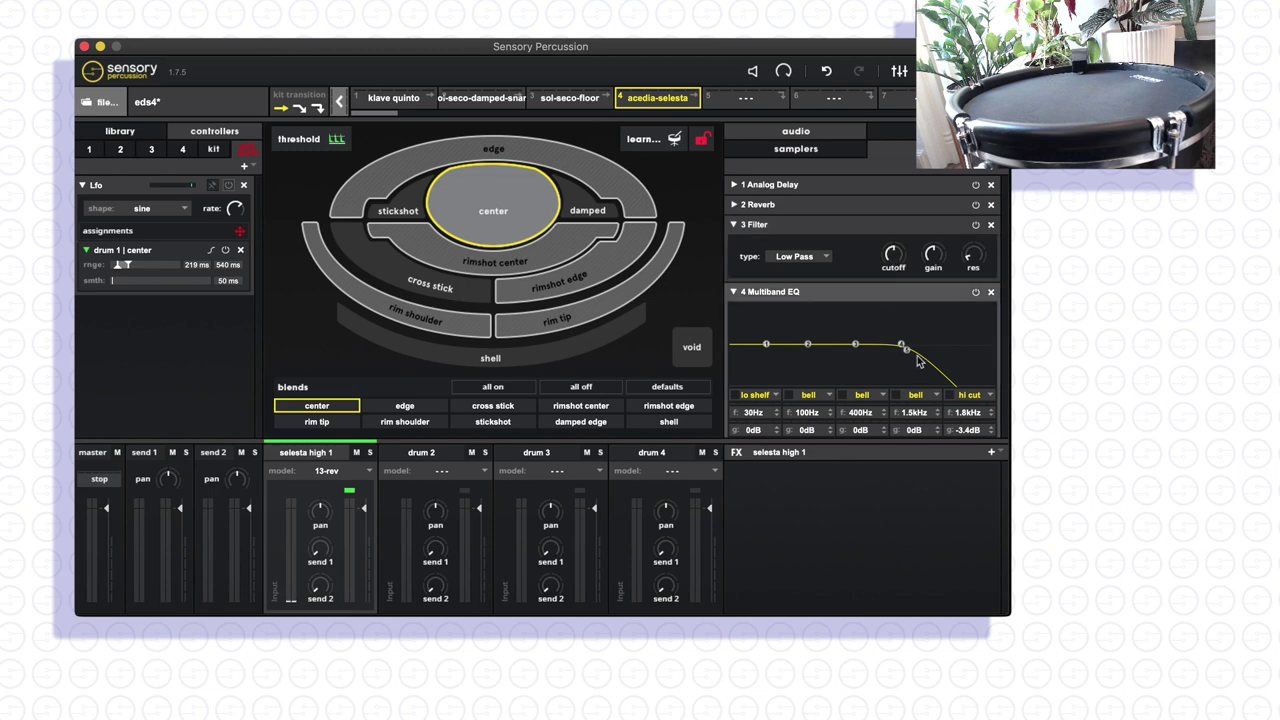
drag(904, 347, 880, 352)
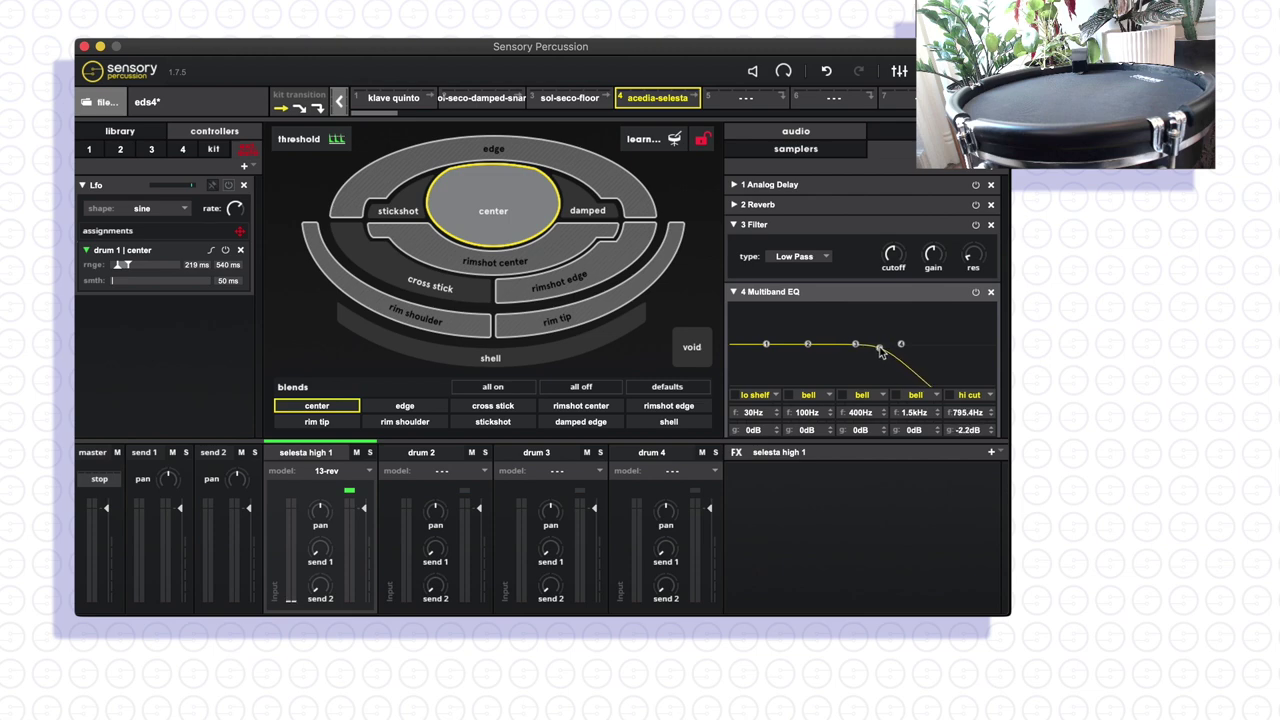
- Bypass the Multiband EQ and the Filter, and briefly expand the Analog Delay to check its settings
click(976, 292)
click(975, 226)
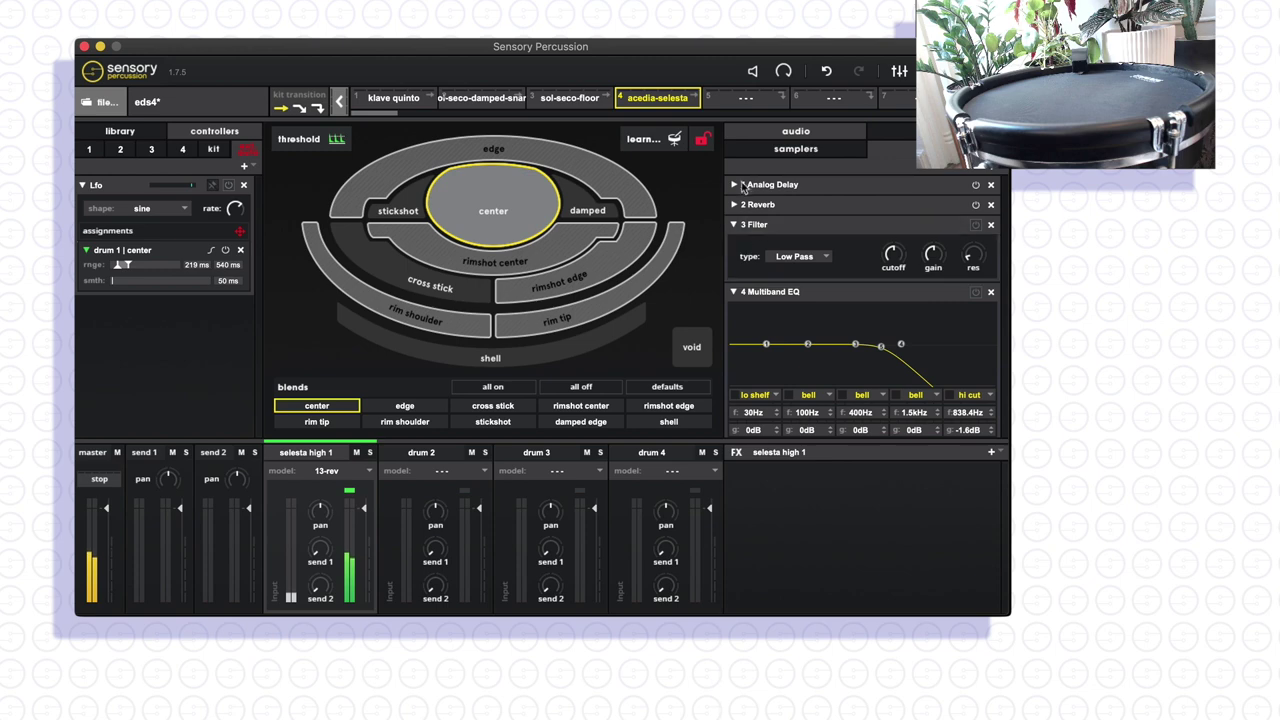
click(742, 185)
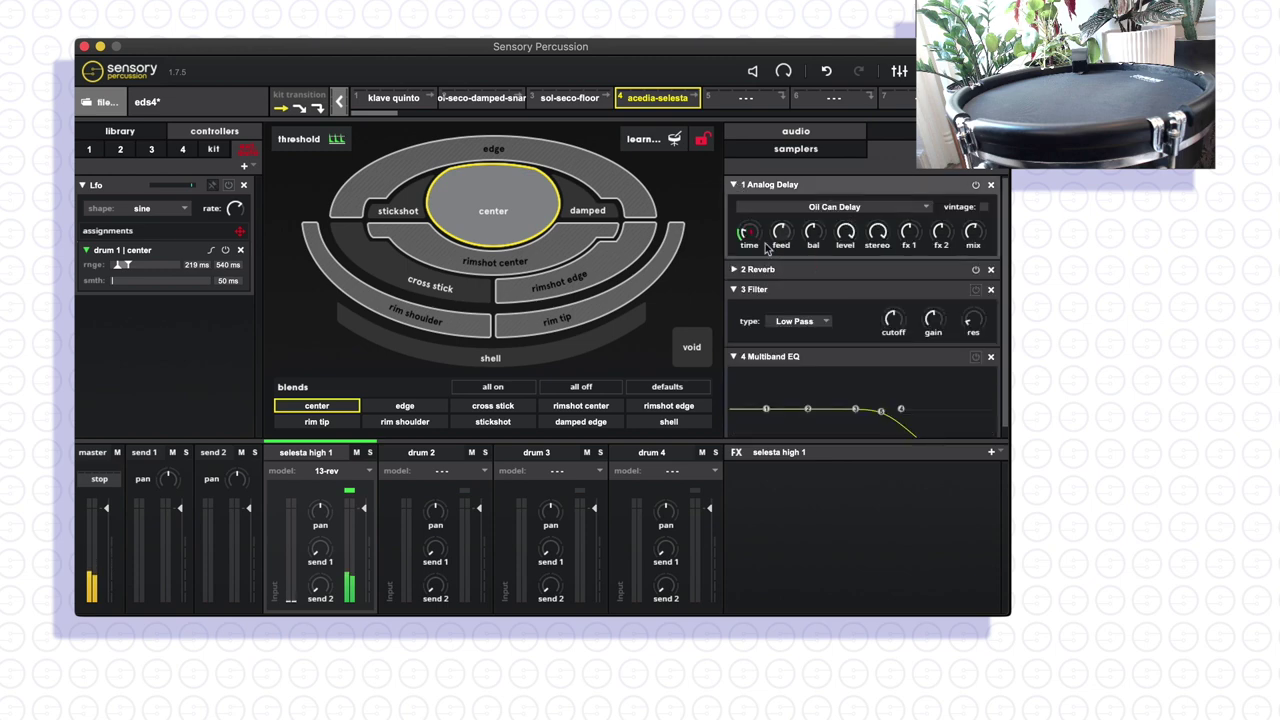
mouse_move(743, 251)
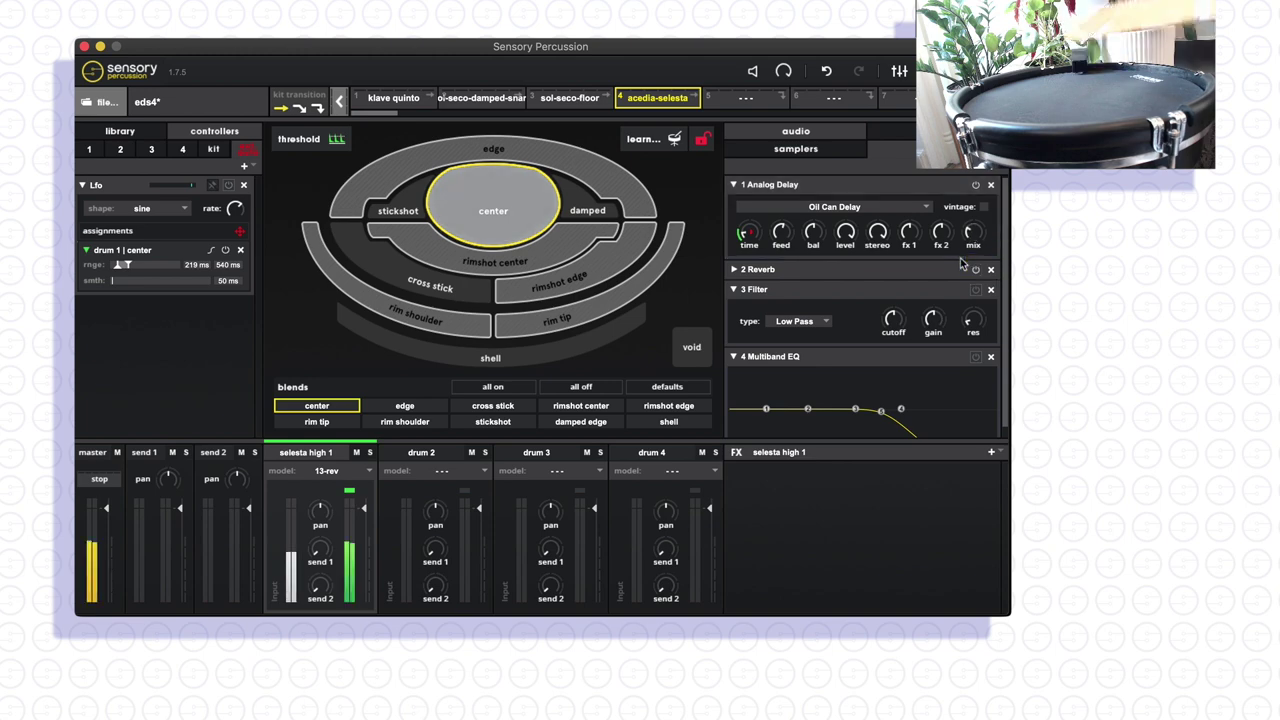
click(745, 188)
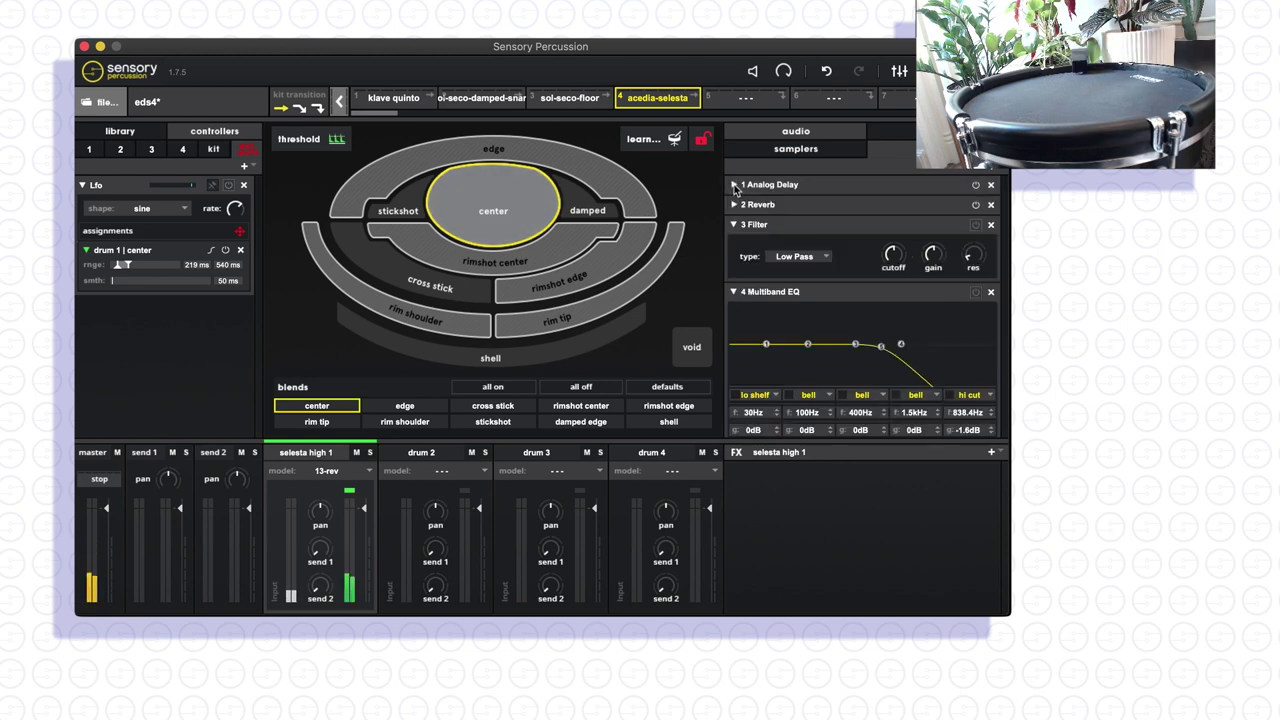
- Compare the sound with the Filter and the Multiband EQ switched on and off, leaving only the EQ enabled
click(977, 226)
click(977, 226)
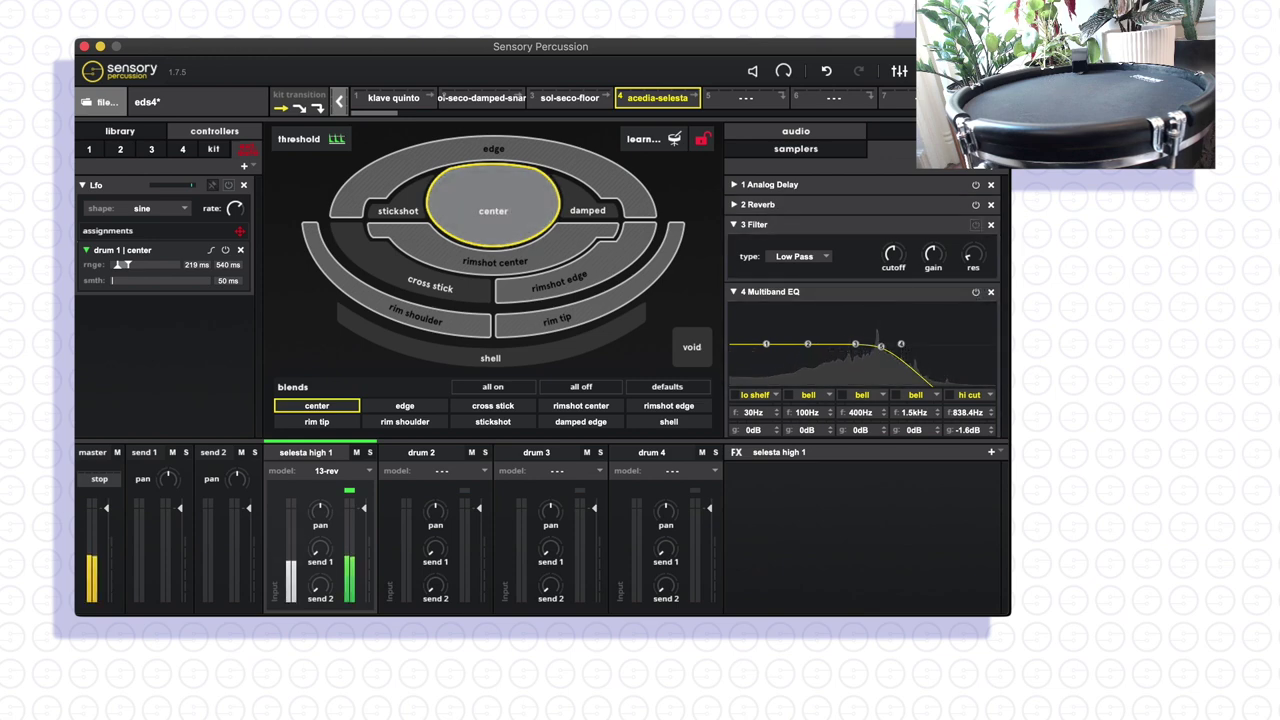
click(975, 293)
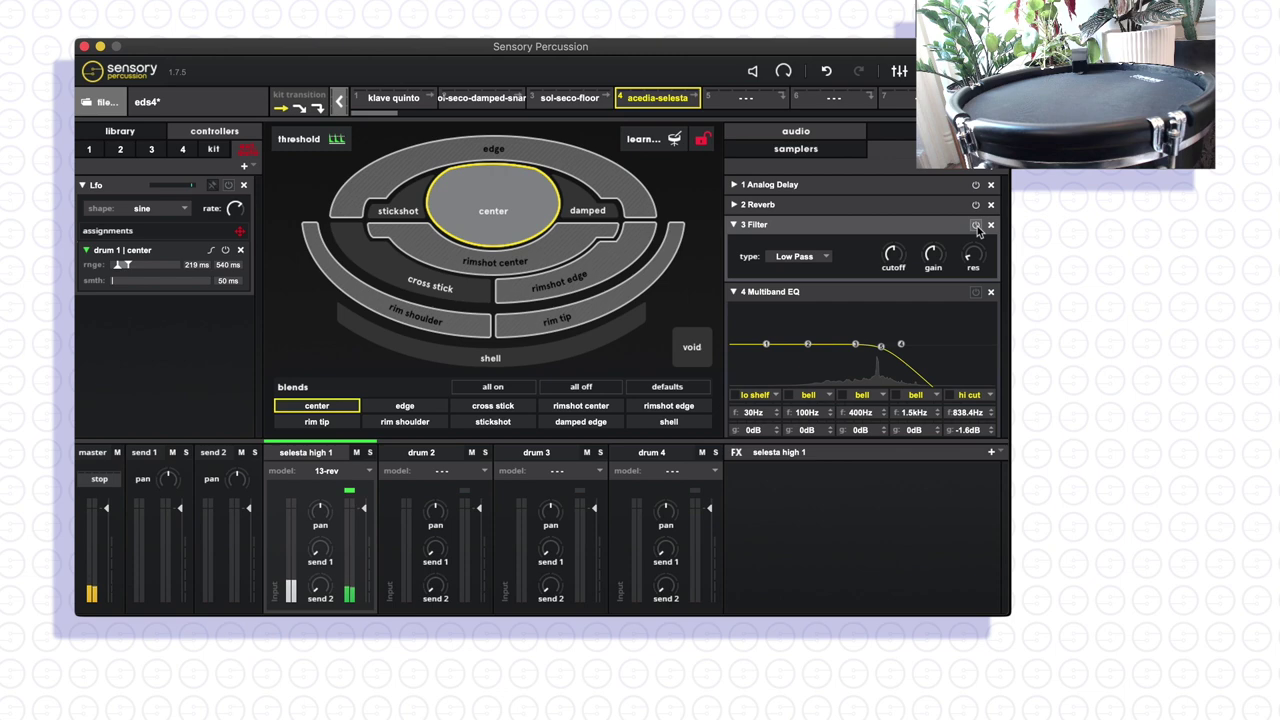
click(976, 292)
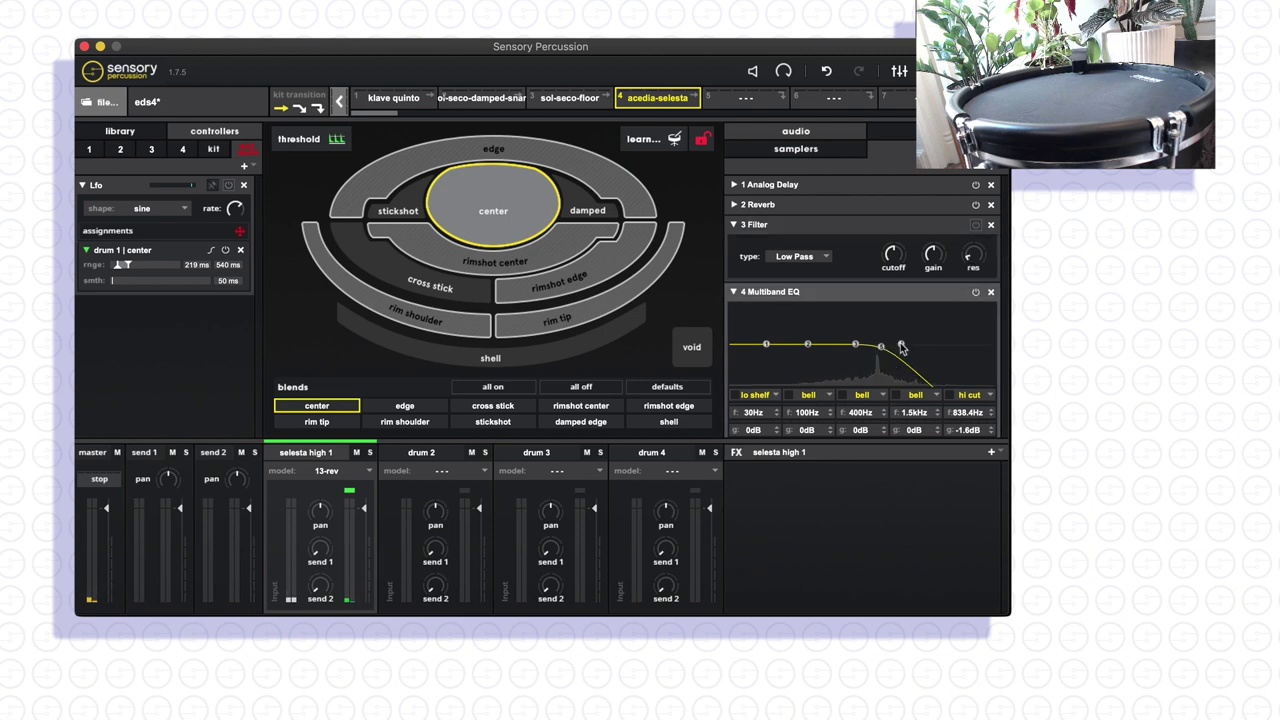
- Move the EQ's fourth band to about 458 Hz and change the fifth band to a lo cut at about 210 Hz
drag(891, 346, 958, 329)
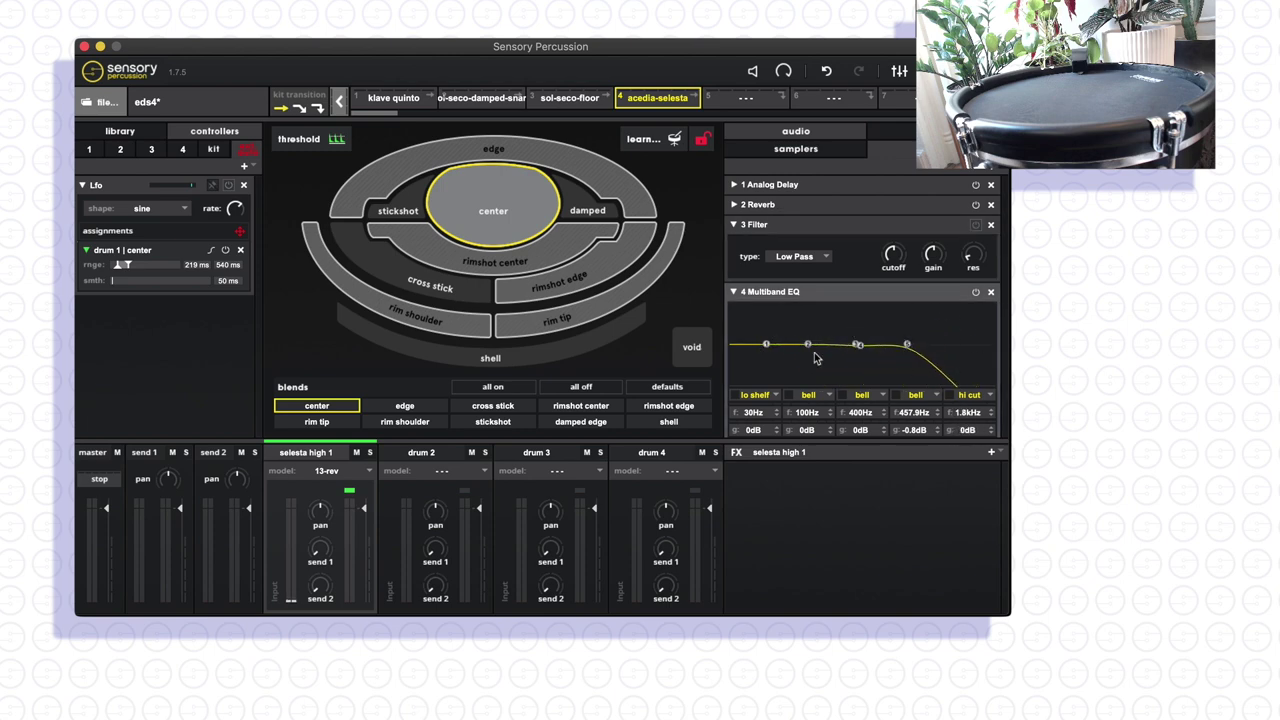
click(977, 396)
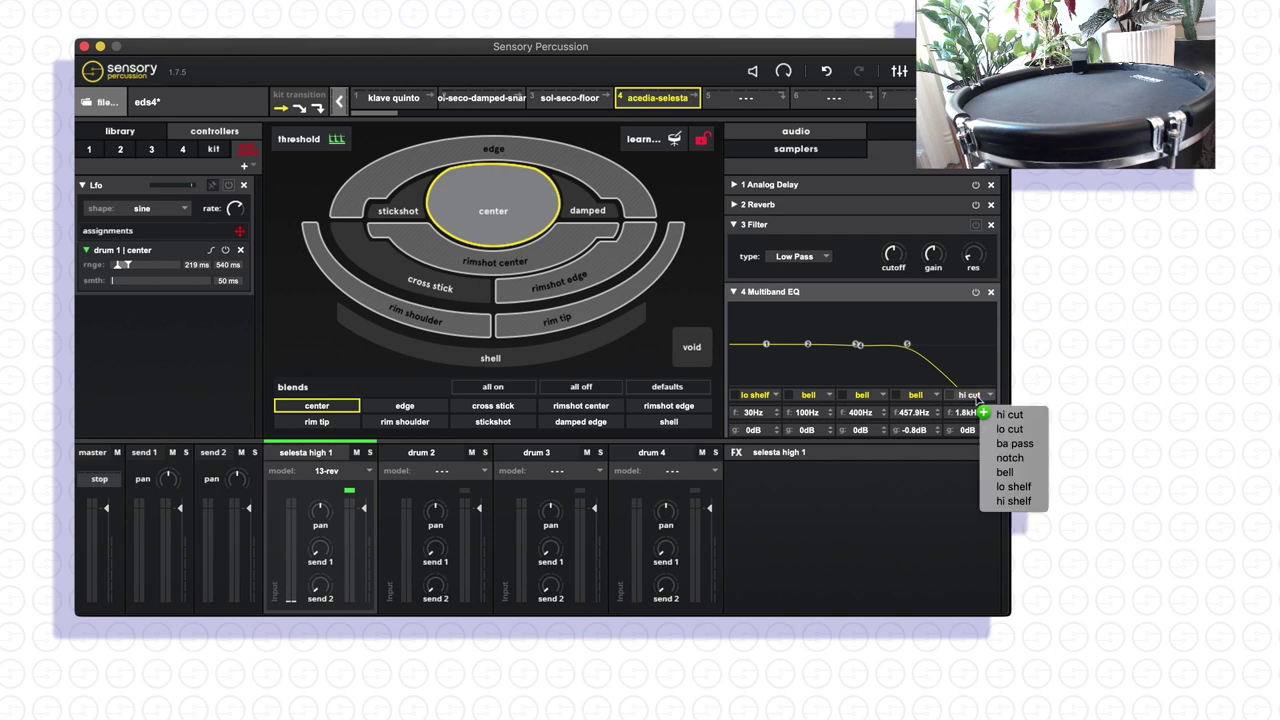
click(1009, 428)
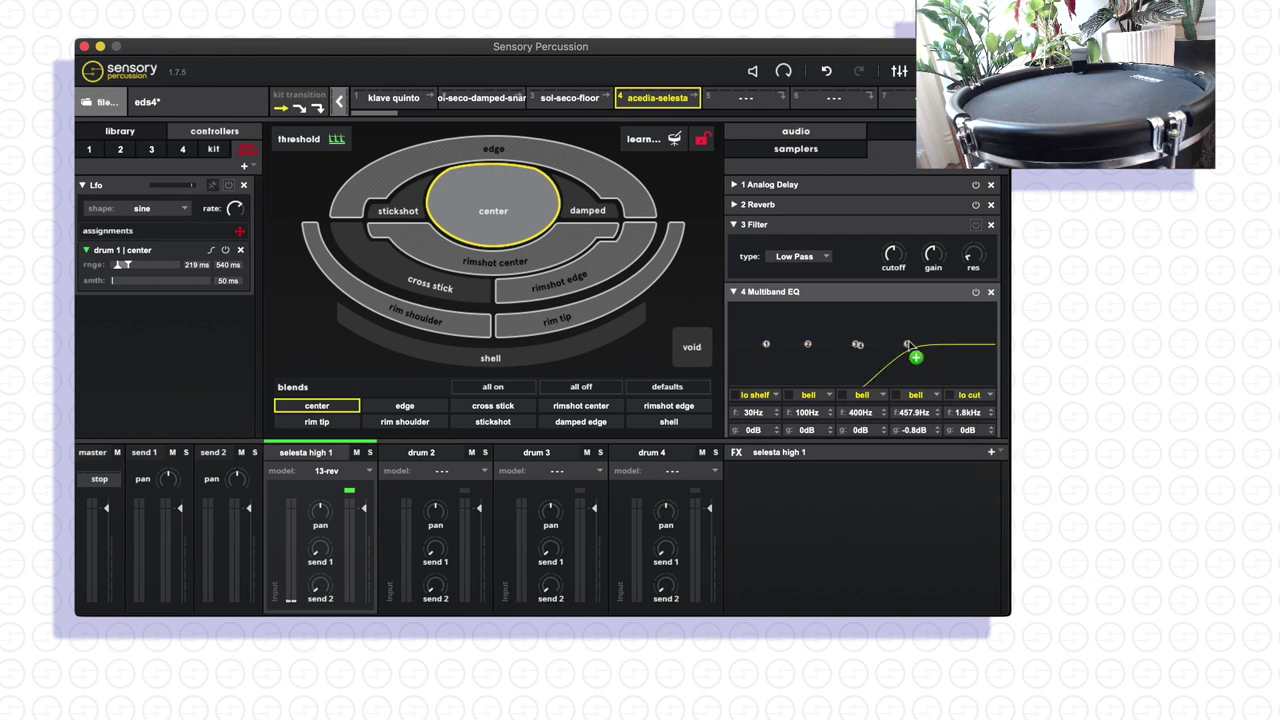
drag(908, 345, 857, 344)
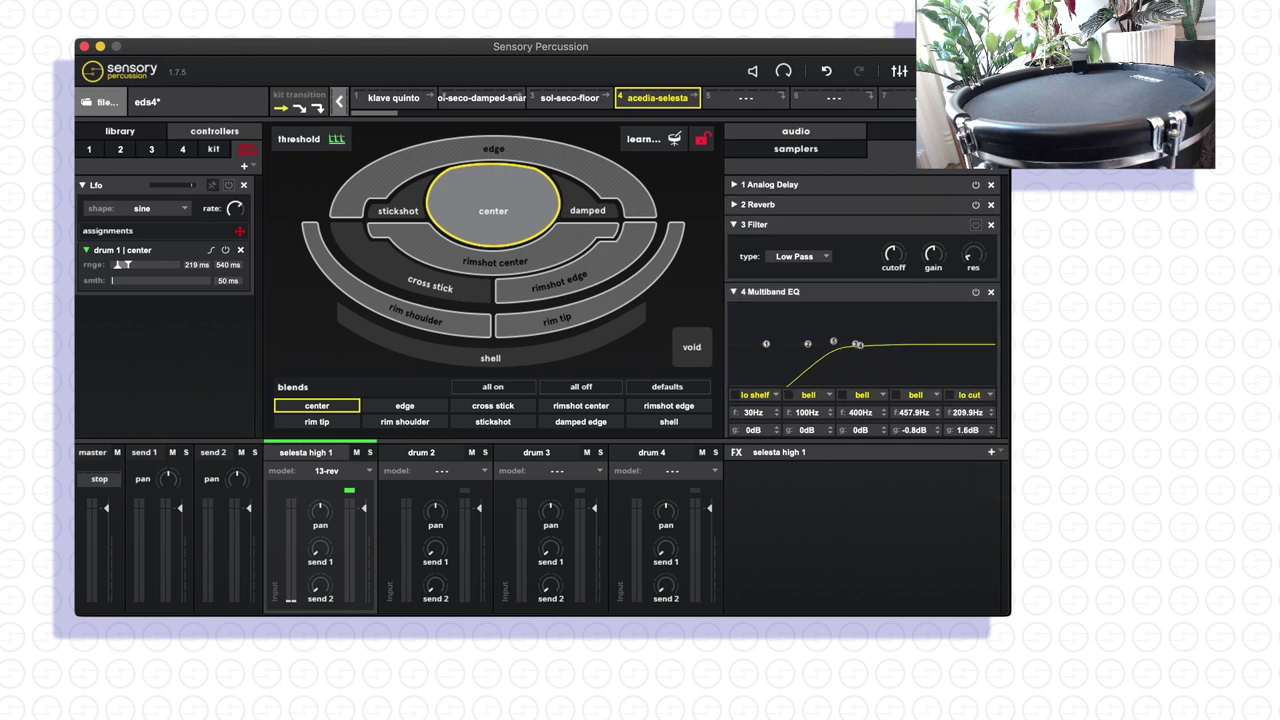
- Set the Filter's type to High Pass
click(823, 256)
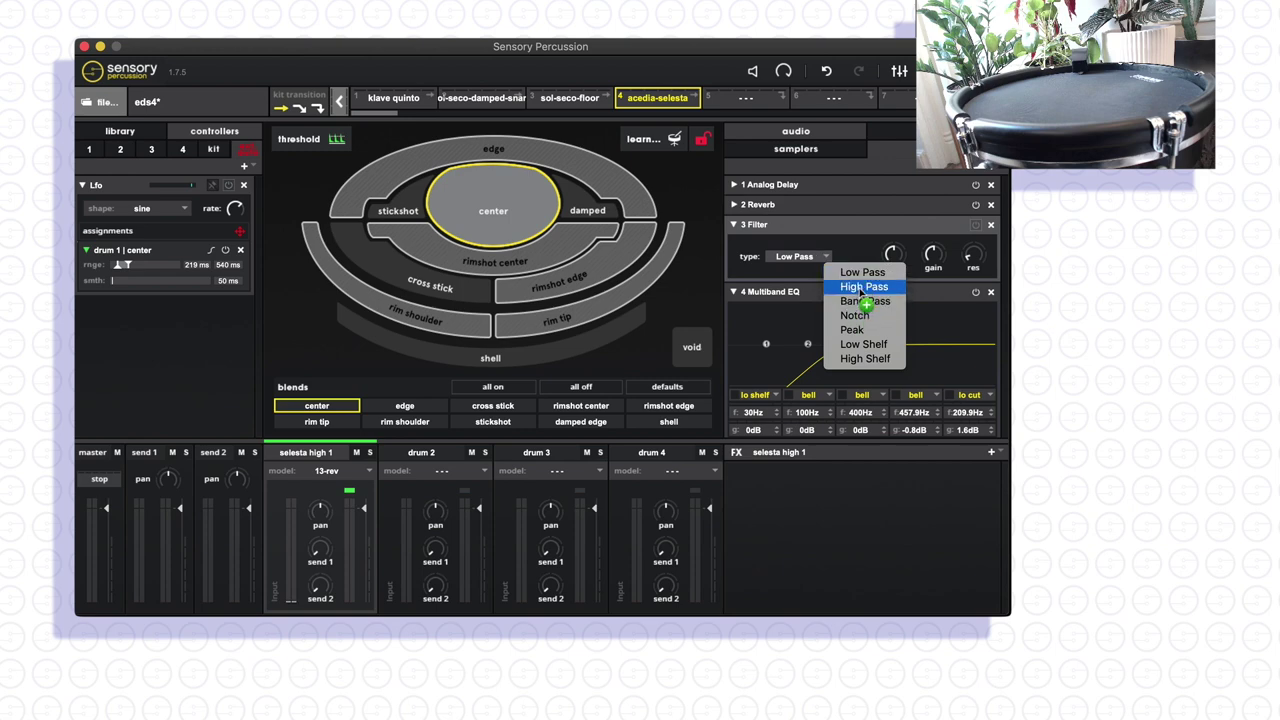
click(862, 287)
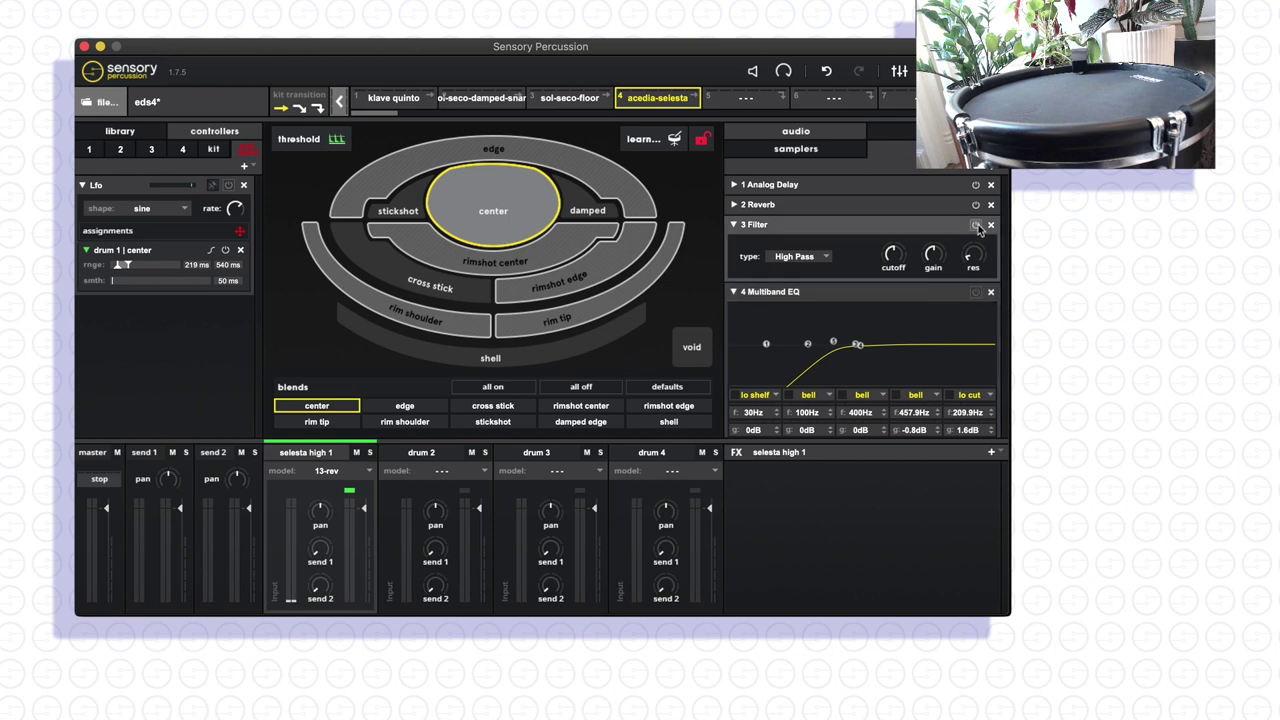
- Raise the lo cut frequency of the Multiband EQ's fifth band through about 839 Hz and beyond
mouse_move(898, 258)
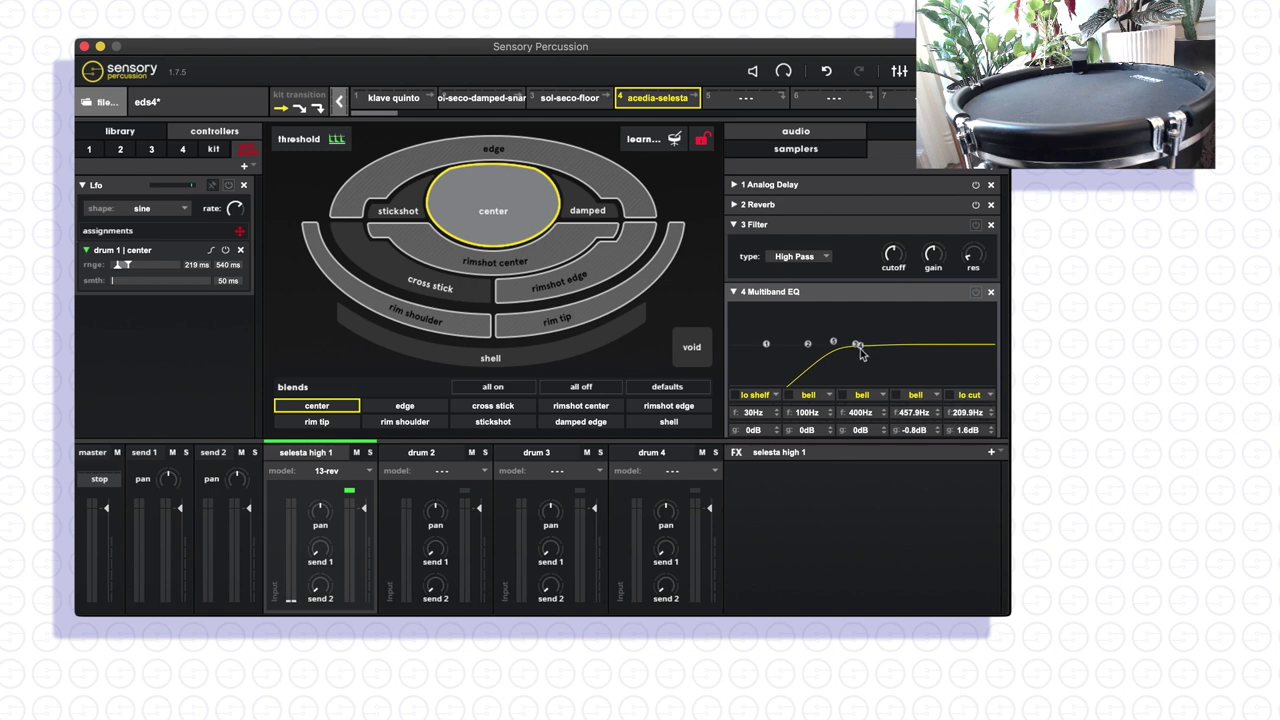
drag(961, 420, 967, 400)
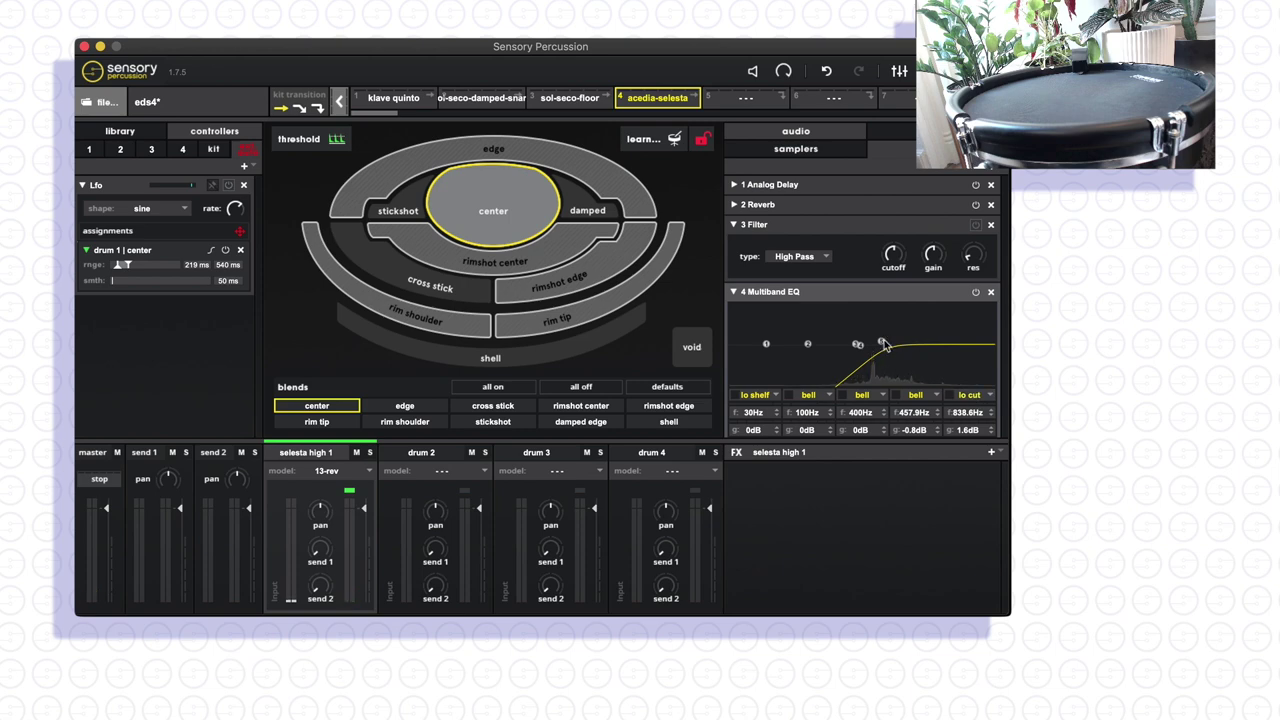
drag(883, 344, 903, 347)
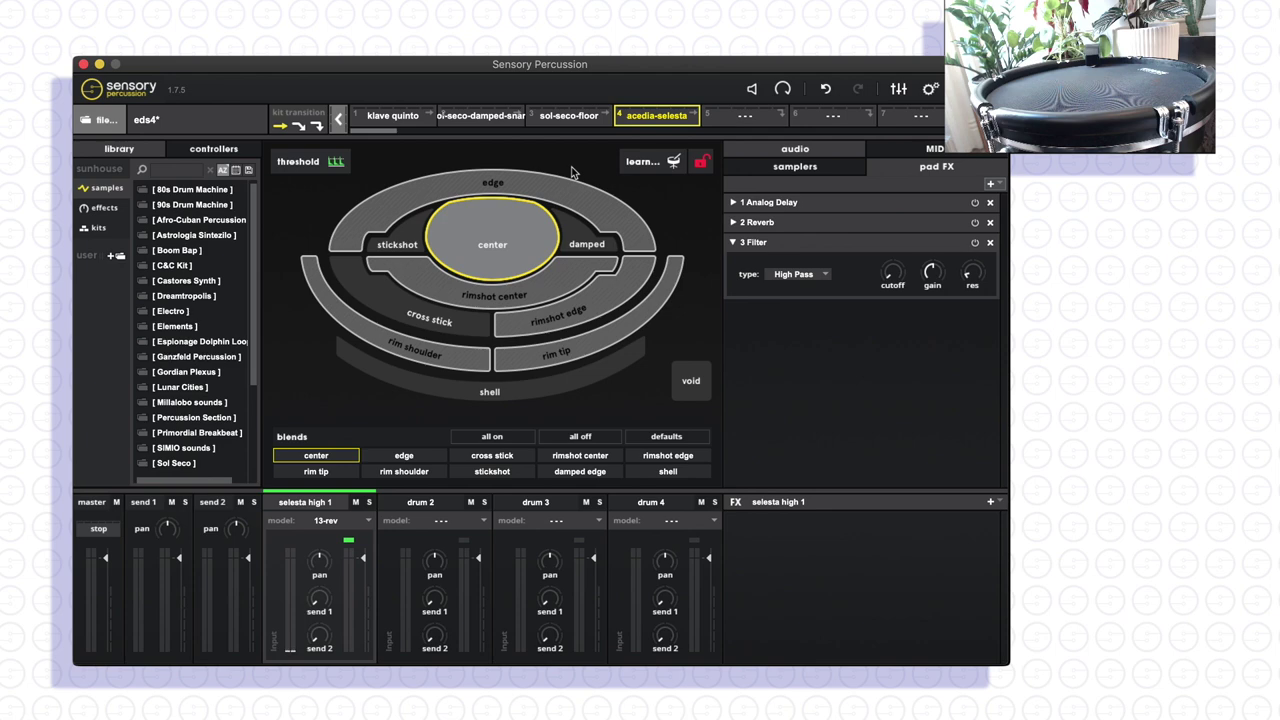
- Add a Speed controller to drum 1 and narrow its sensitivity to a small range just above the middle
click(250, 152)
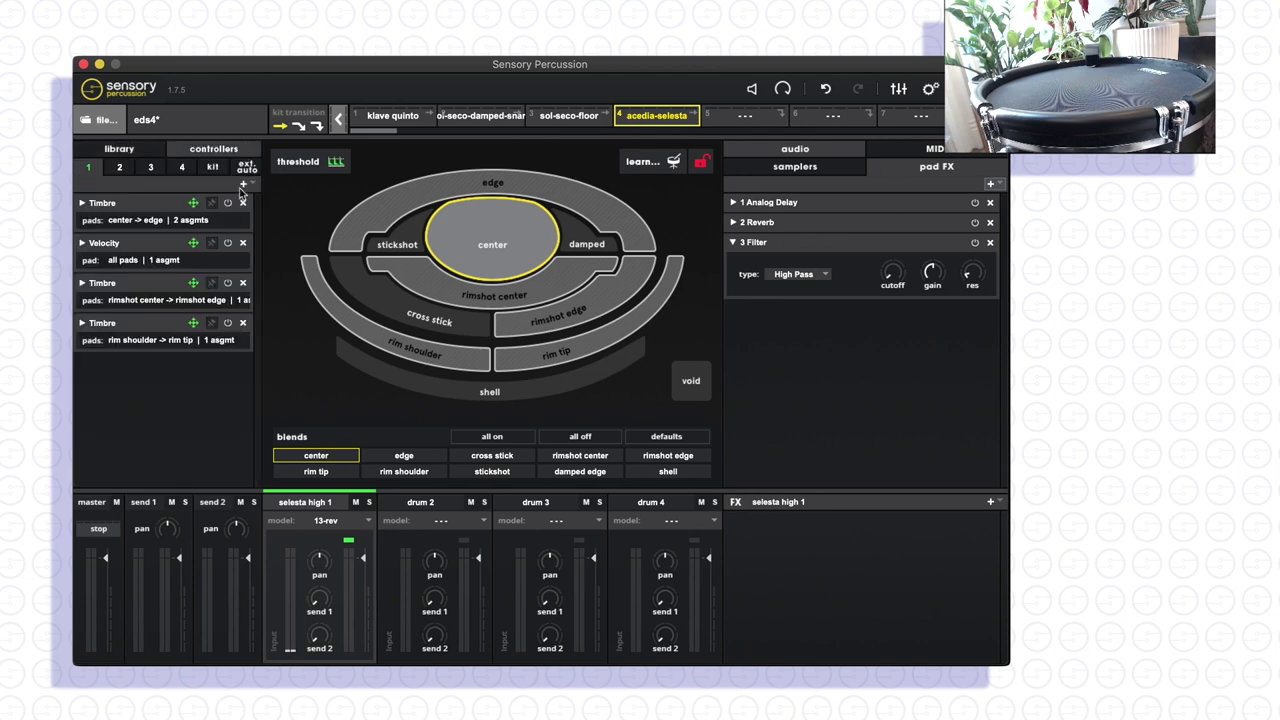
click(243, 186)
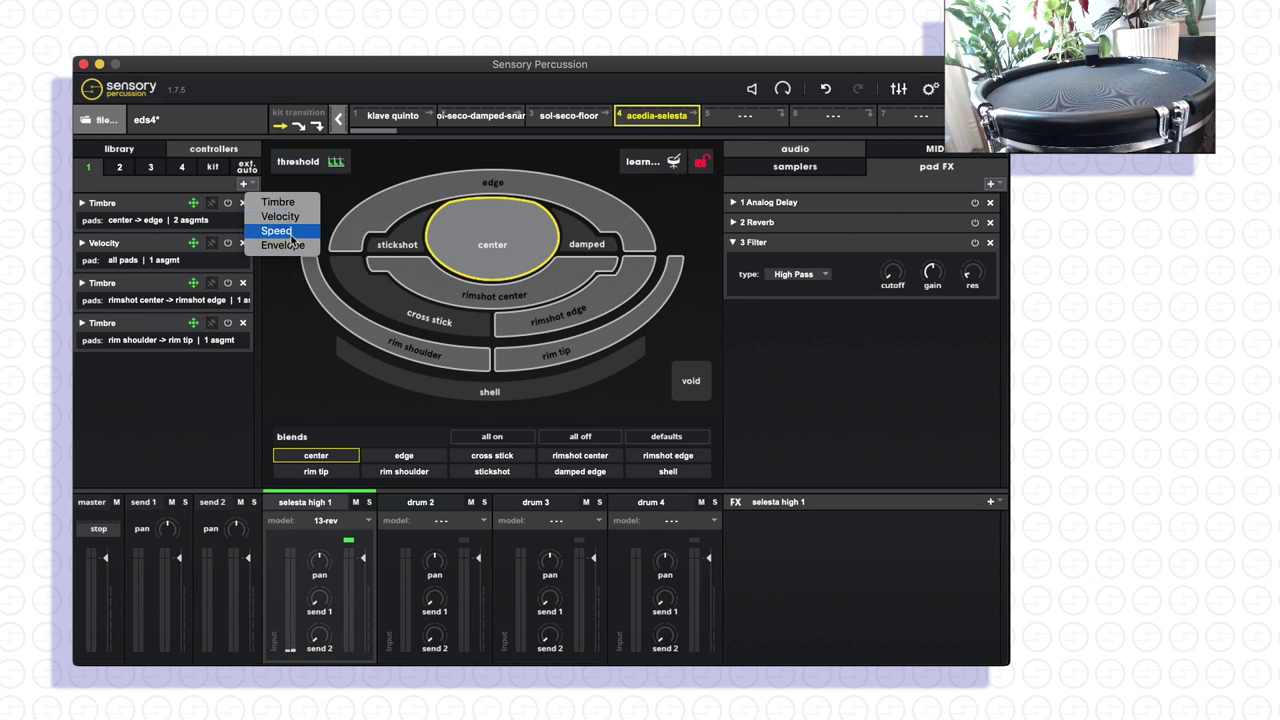
click(254, 323)
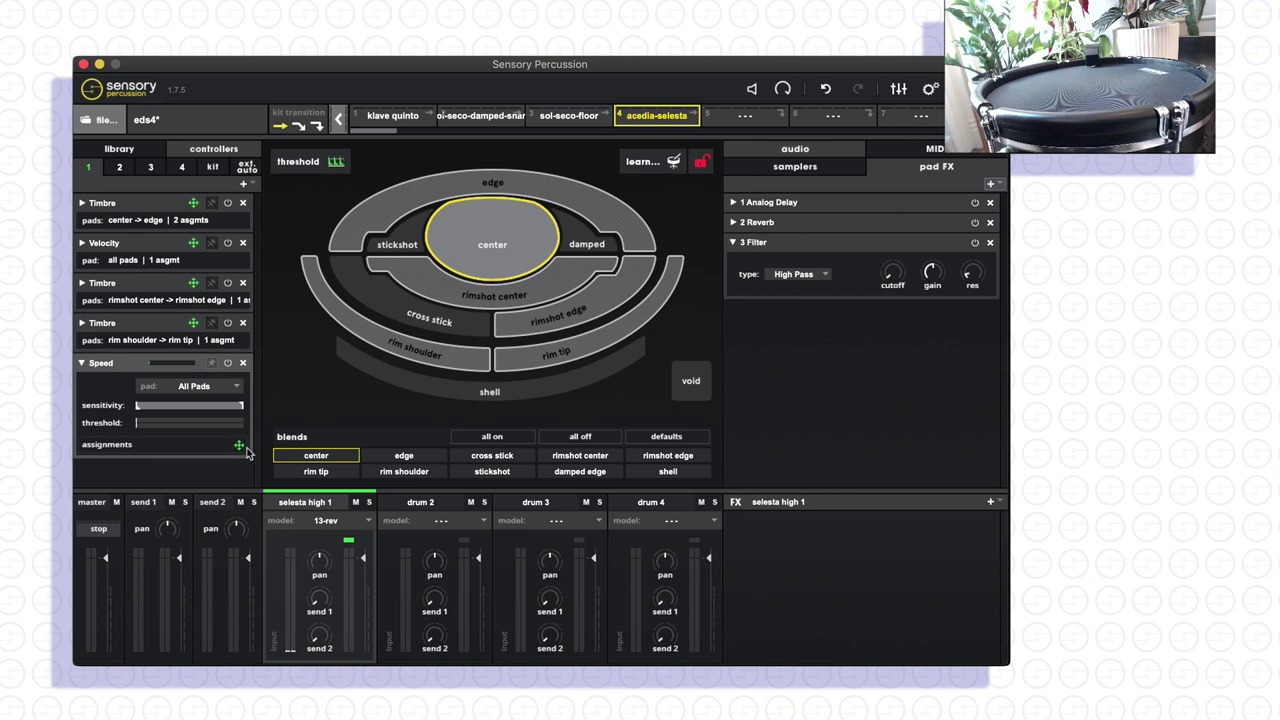
click(171, 405)
drag(242, 406, 199, 409)
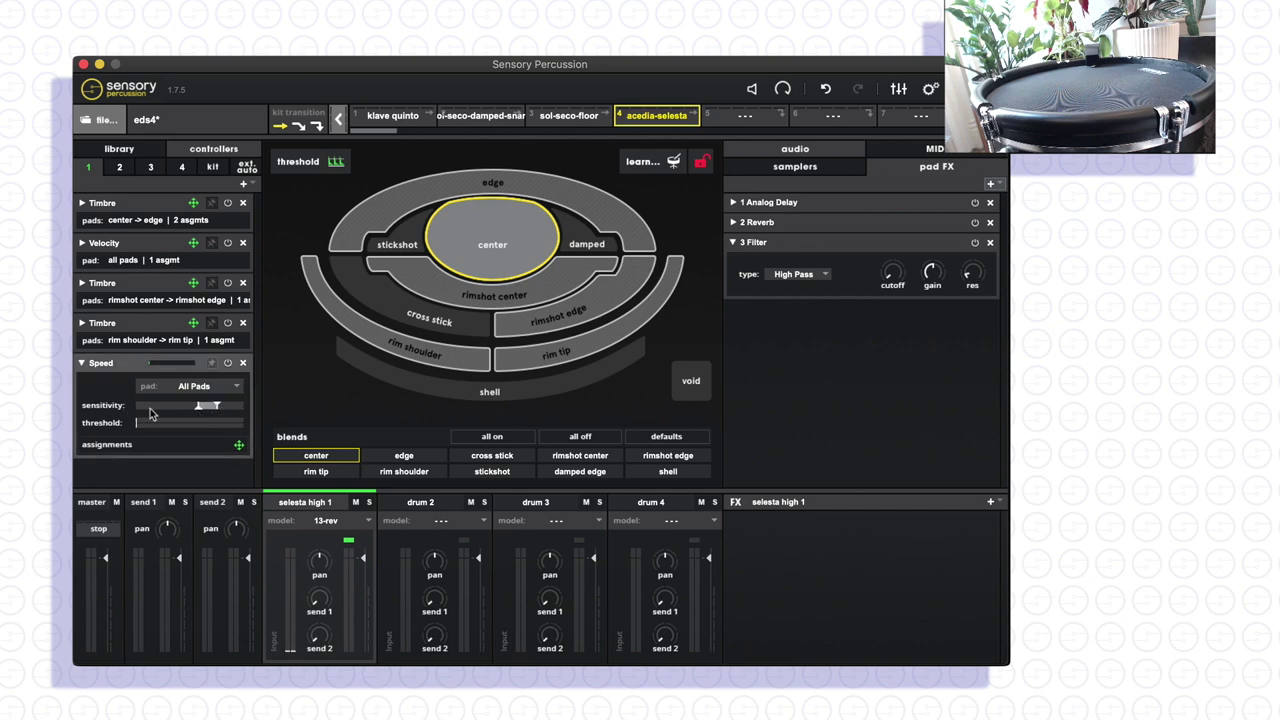
- Assign the Speed controller to the Filter's cutoff and resonance, limiting the resonance range to a maximum of 5.1
click(239, 446)
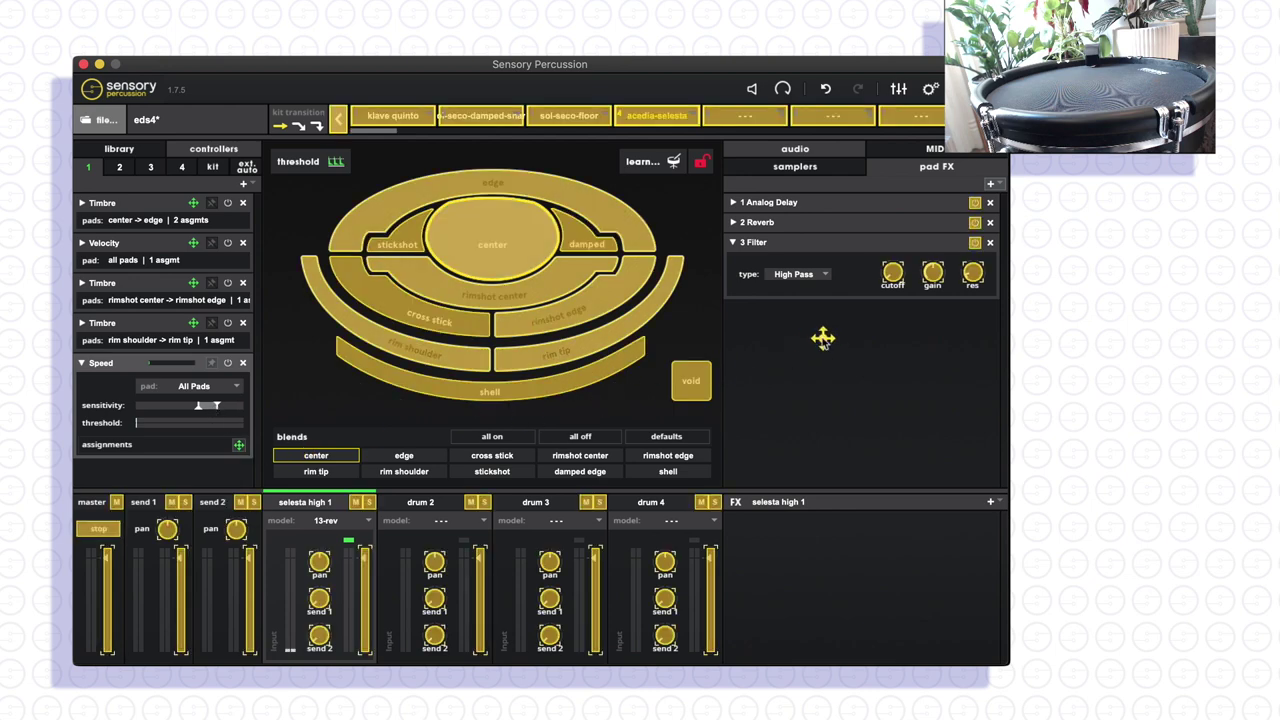
click(891, 274)
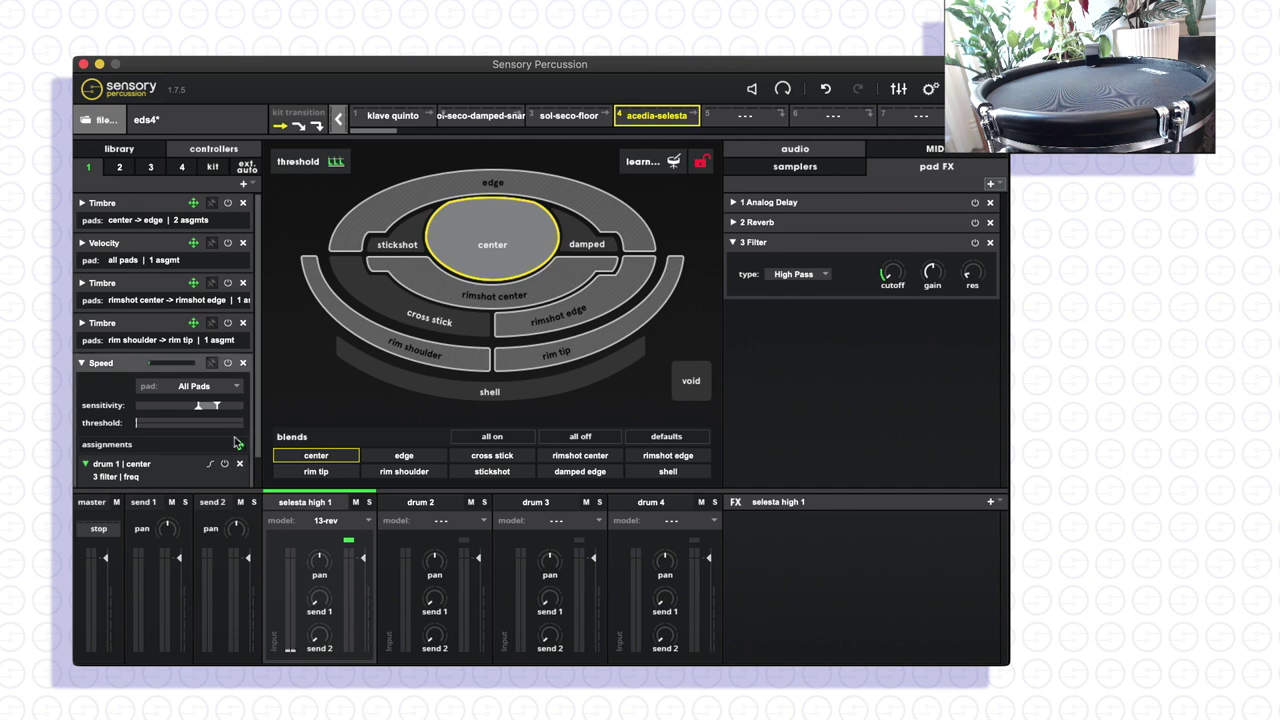
click(239, 446)
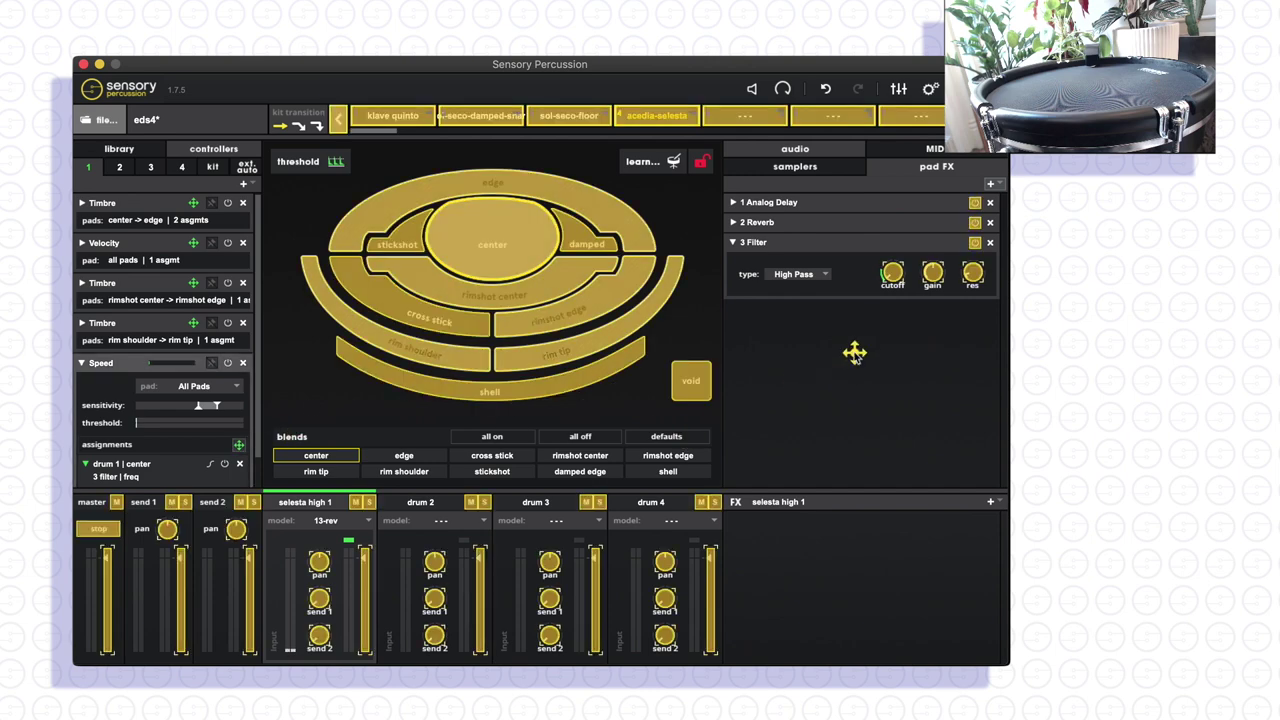
click(972, 276)
scroll(211, 470, down, 3)
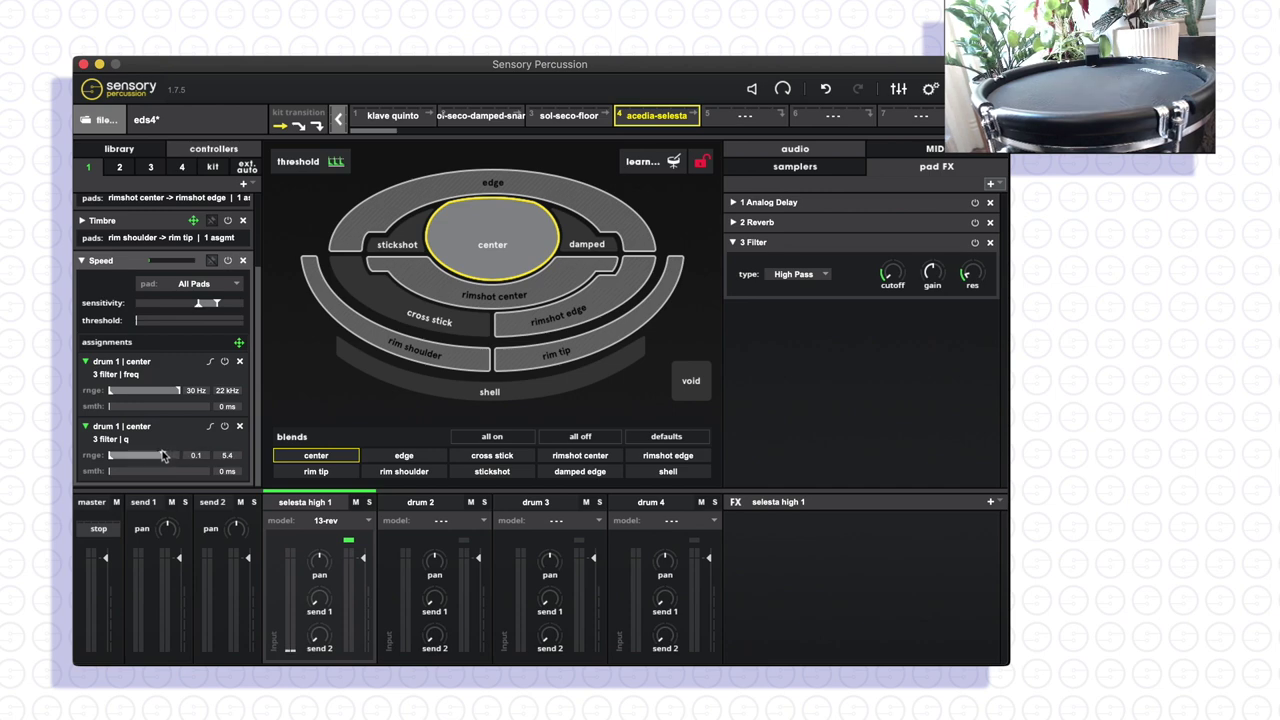
drag(163, 455, 160, 455)
- Demonstrate a resonant hi cut at about 2.9 kHz with a Q of 13.88 on the fifth band of a temporary Multiband EQ
click(990, 183)
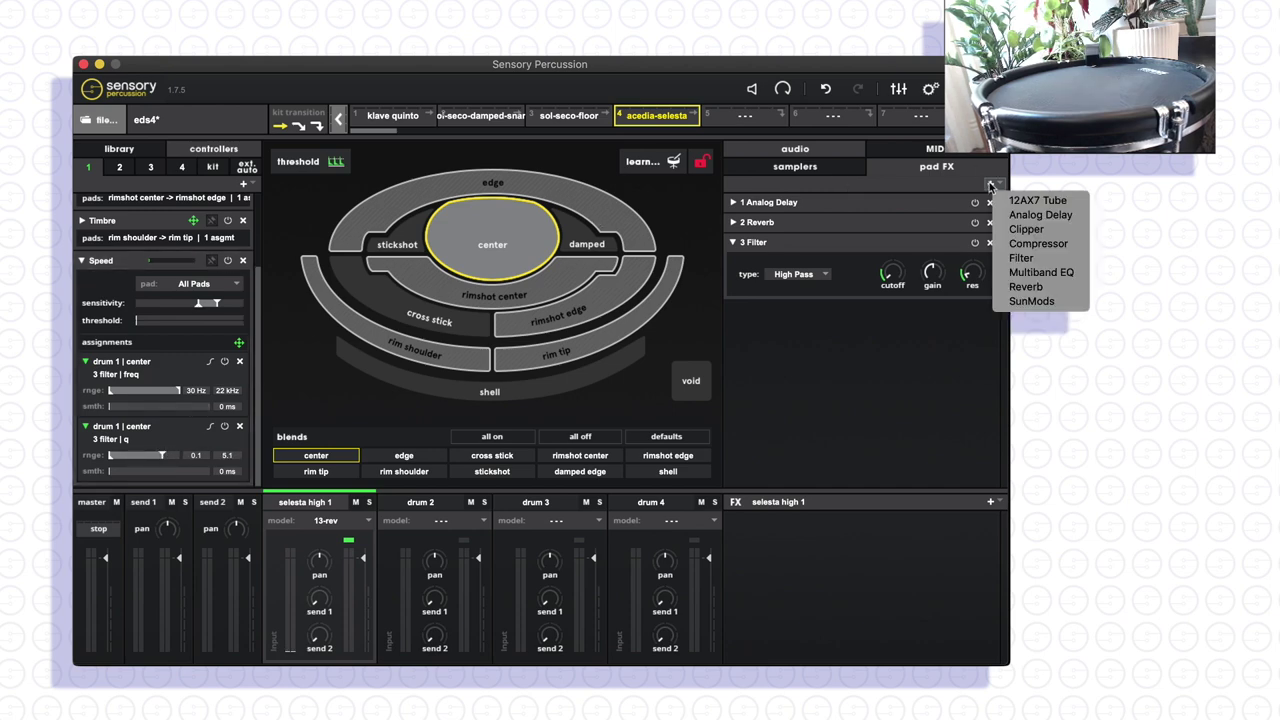
click(1040, 272)
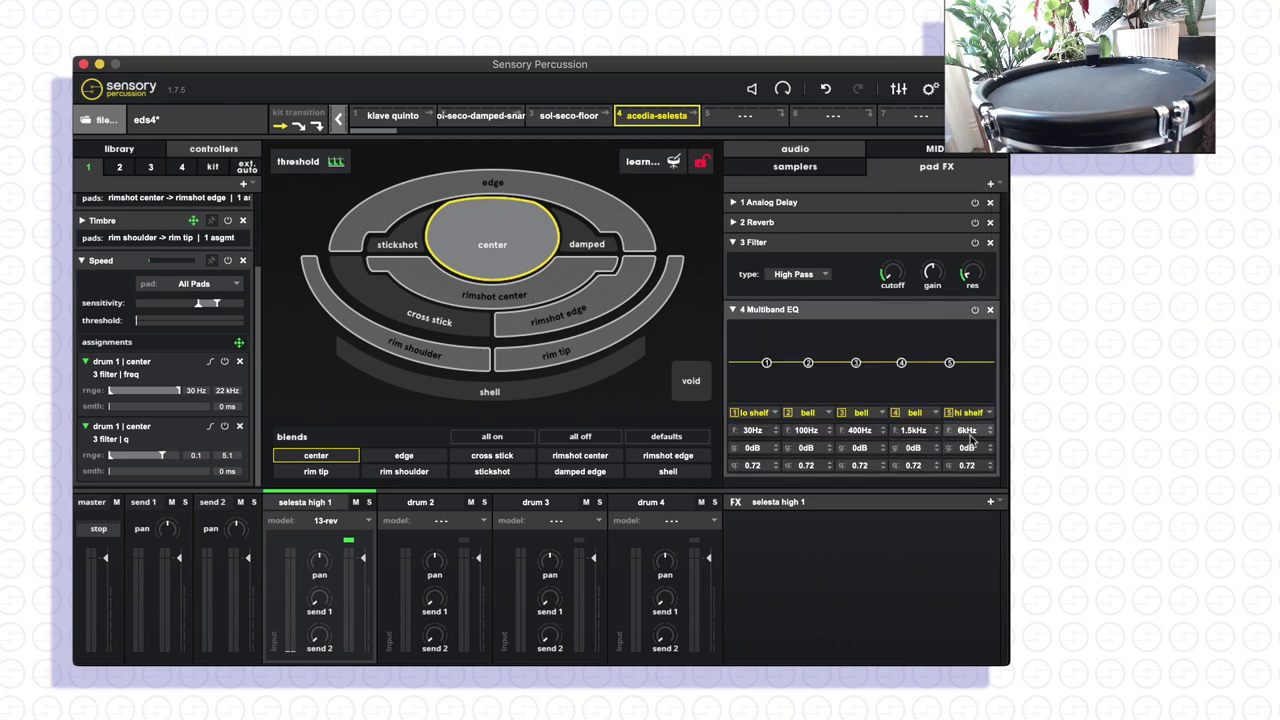
click(975, 412)
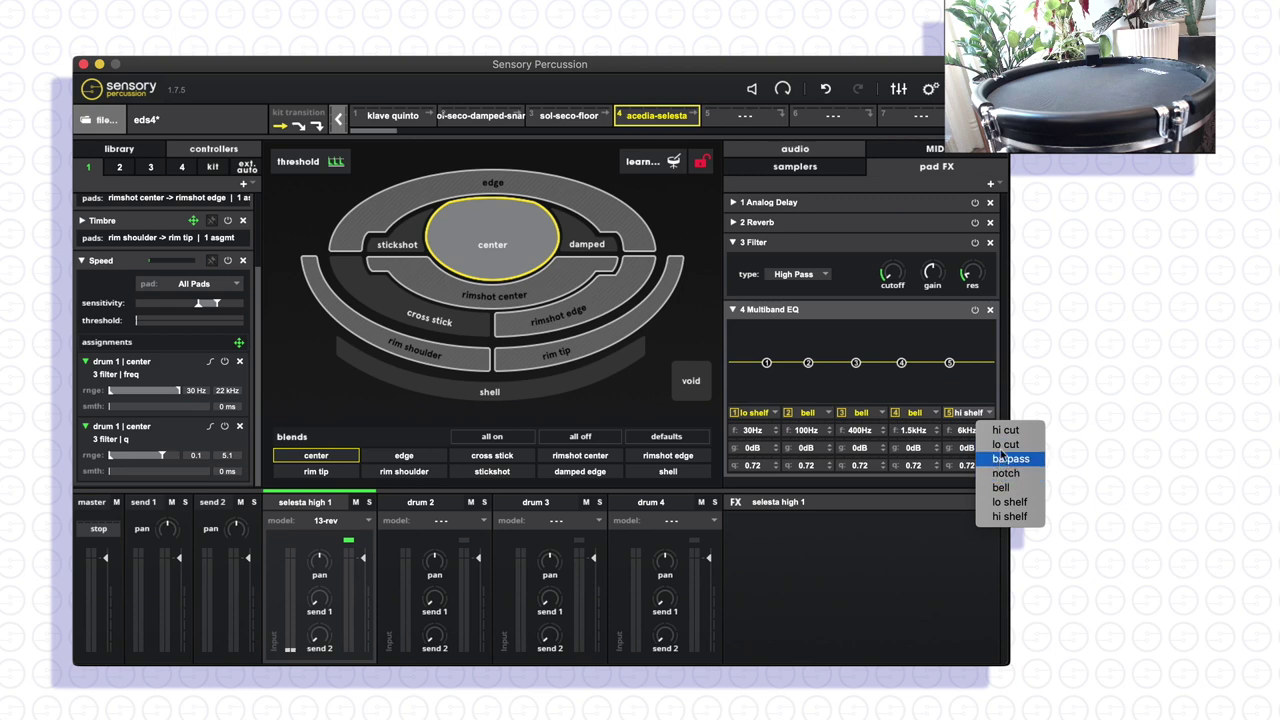
click(1004, 430)
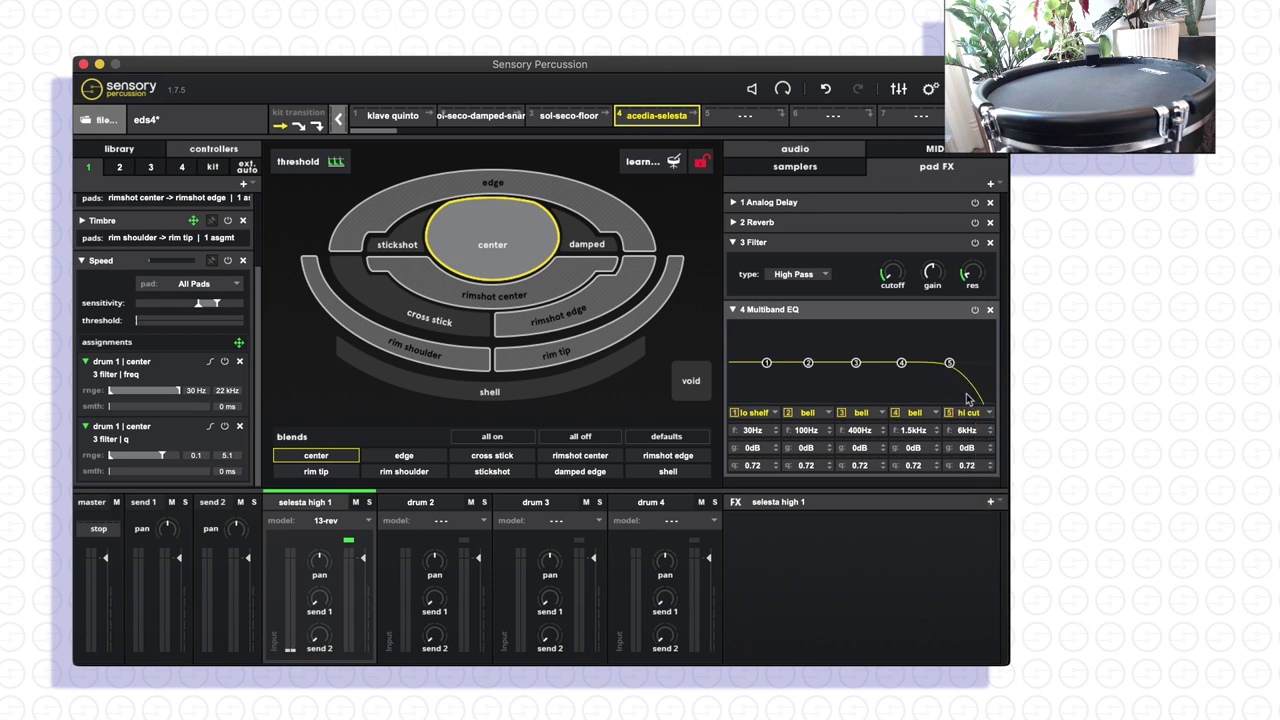
drag(968, 465, 968, 335)
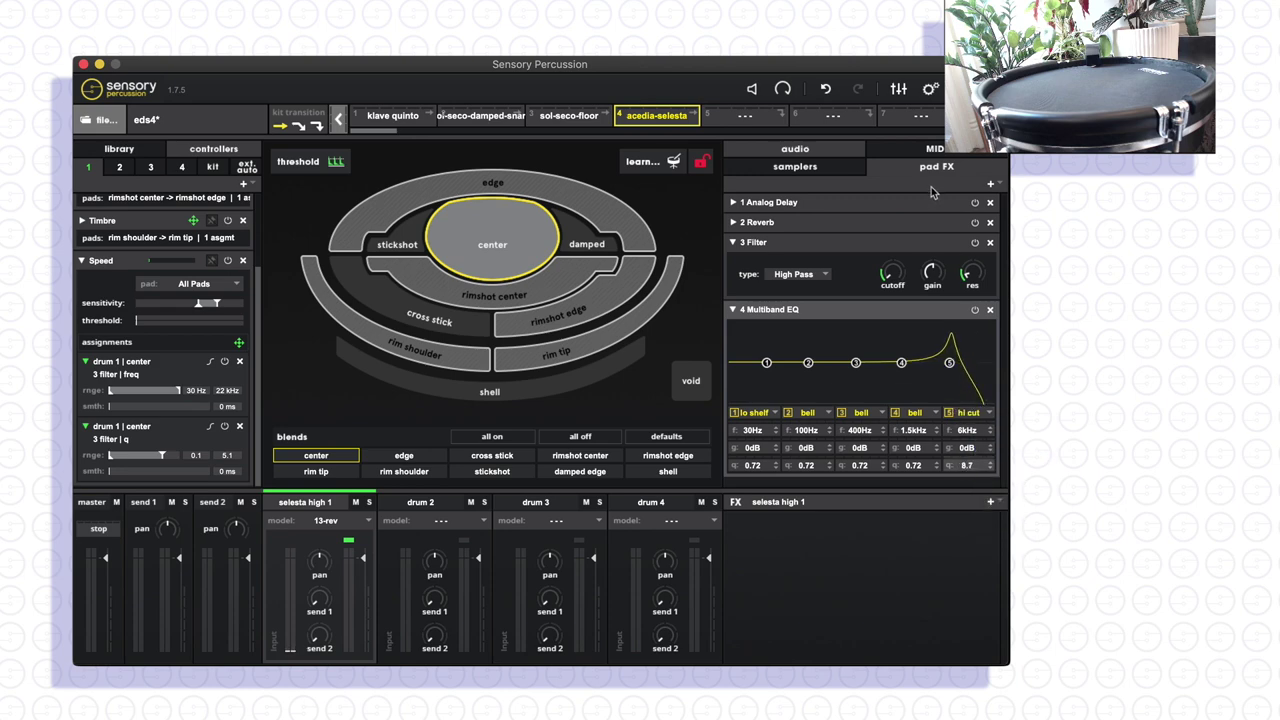
scroll(949, 361, up, 5)
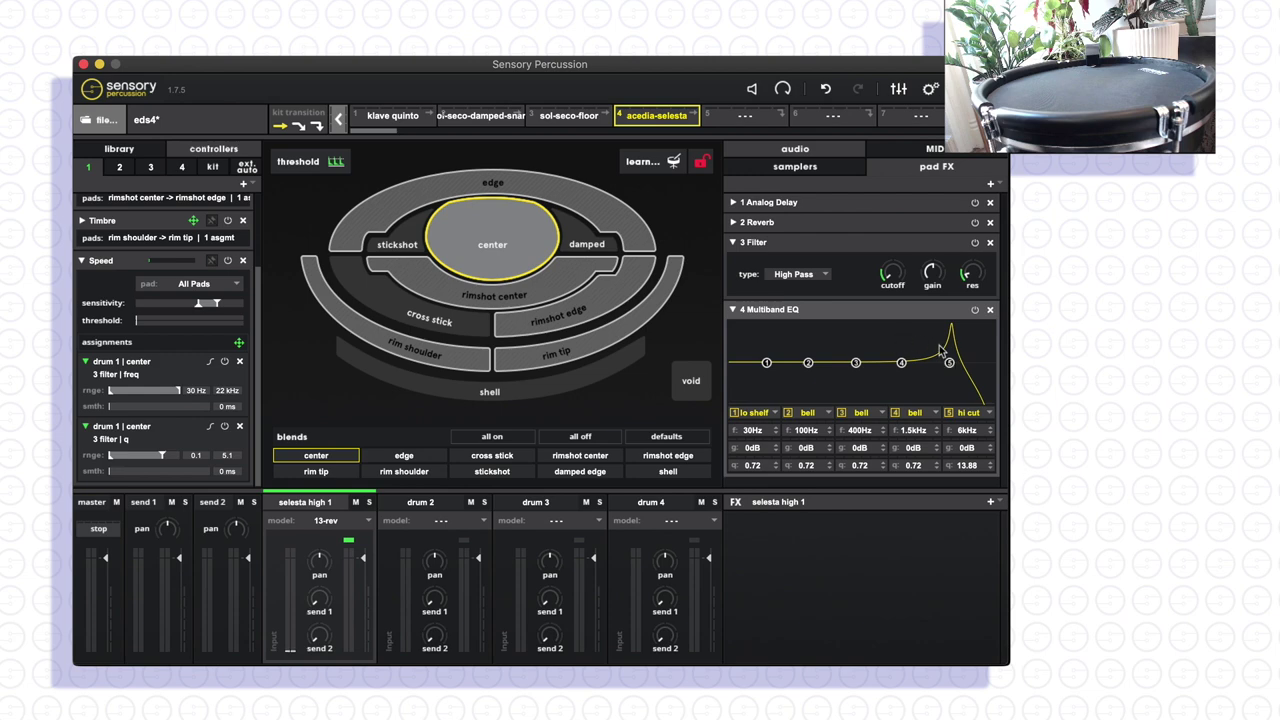
mouse_move(949, 364)
mouse_down()
mouse_move(906, 365)
mouse_move(924, 367)
mouse_up()
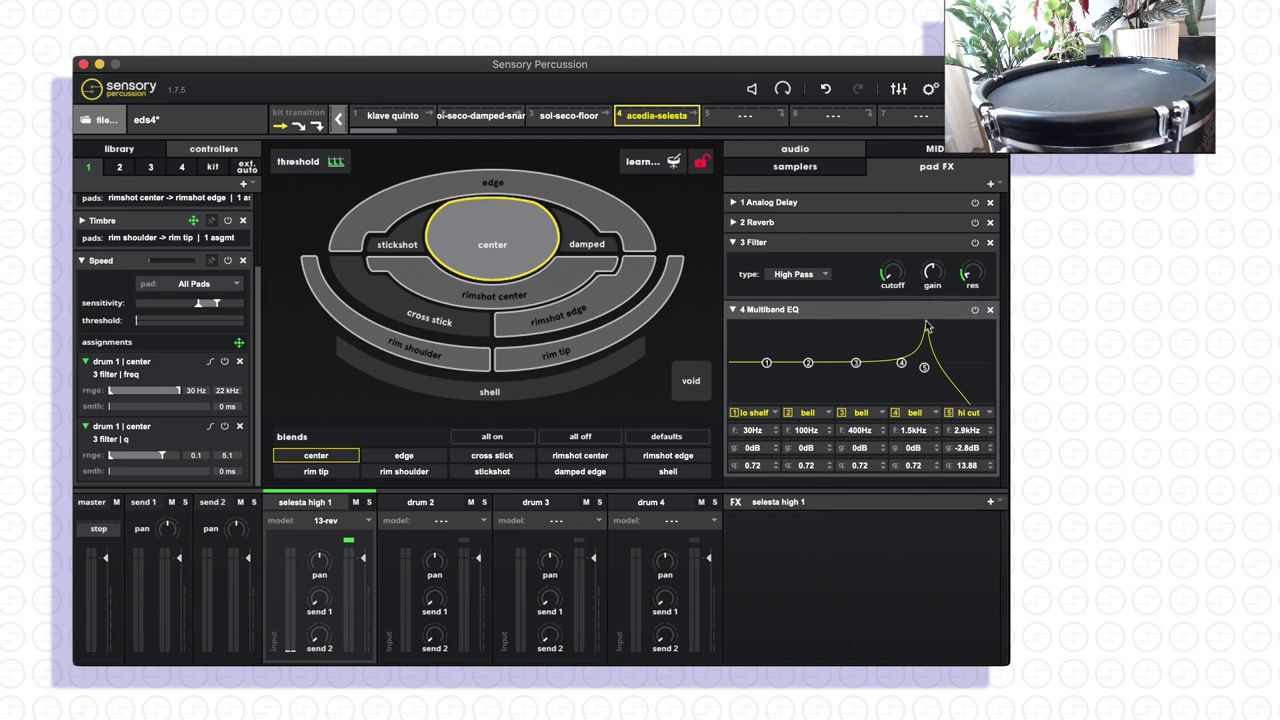
click(990, 309)
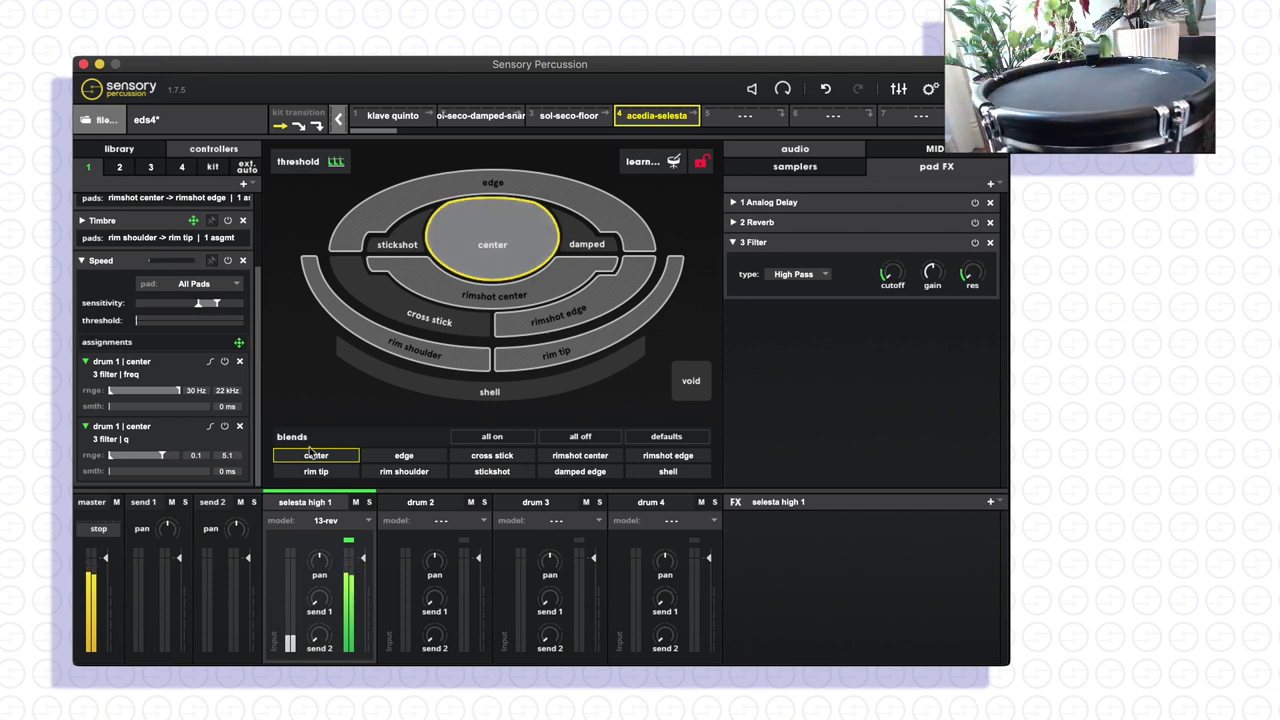
- Set the Speed controller's smoothing to 113 ms for the filter frequency and 104 ms for the filter Q
drag(110, 406, 115, 406)
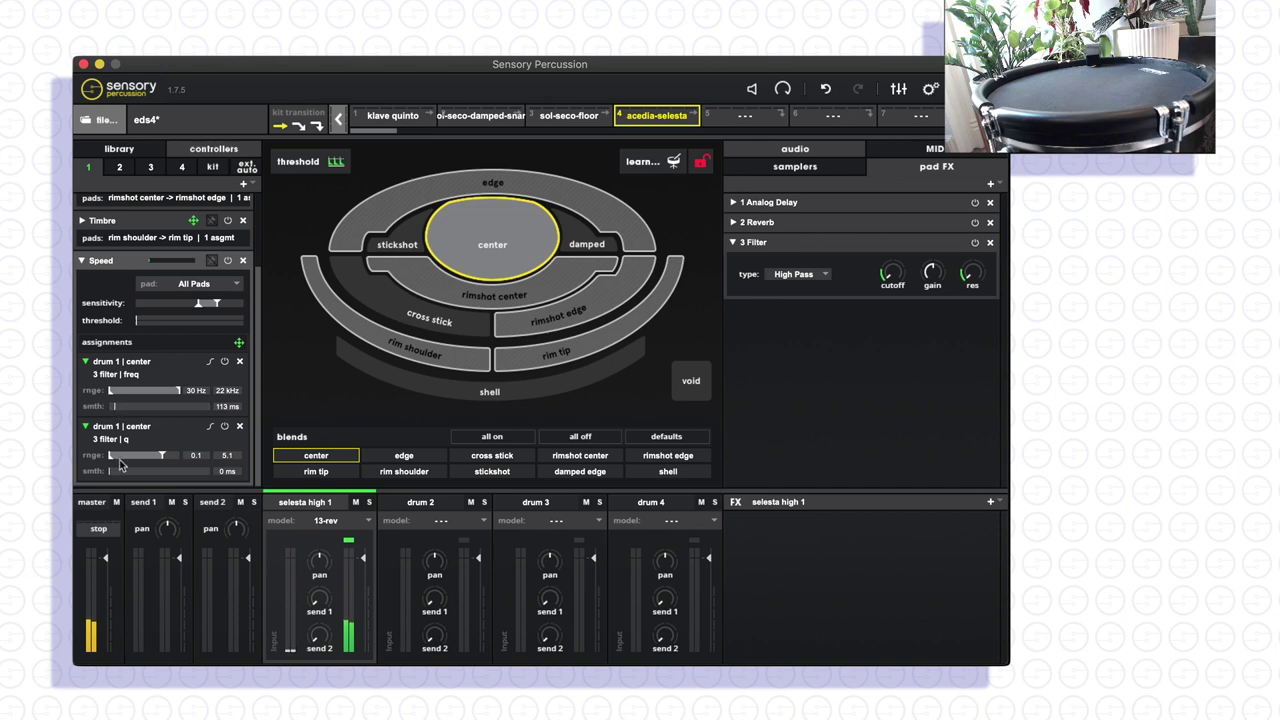
drag(113, 474, 114, 472)
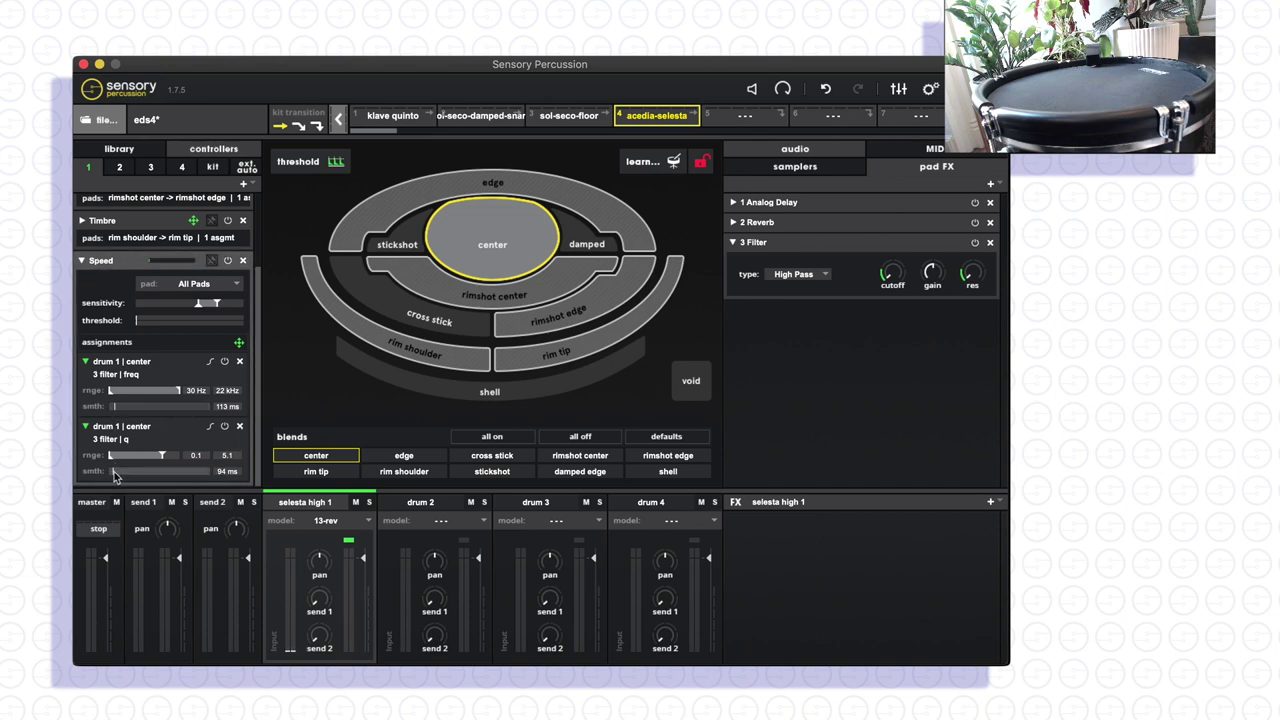
drag(114, 476, 115, 472)
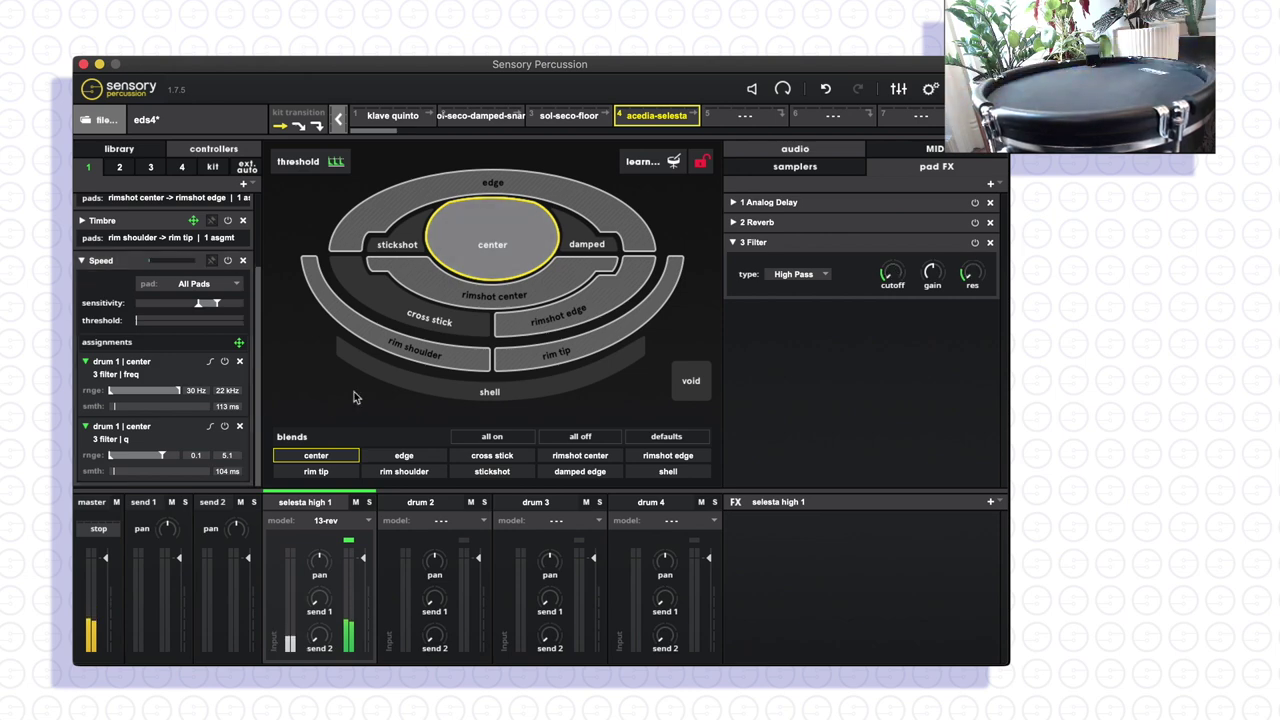
- Move the Filter to the first slot of the pad effects, ahead of the Analog Delay and Reverb
drag(835, 243, 832, 224)
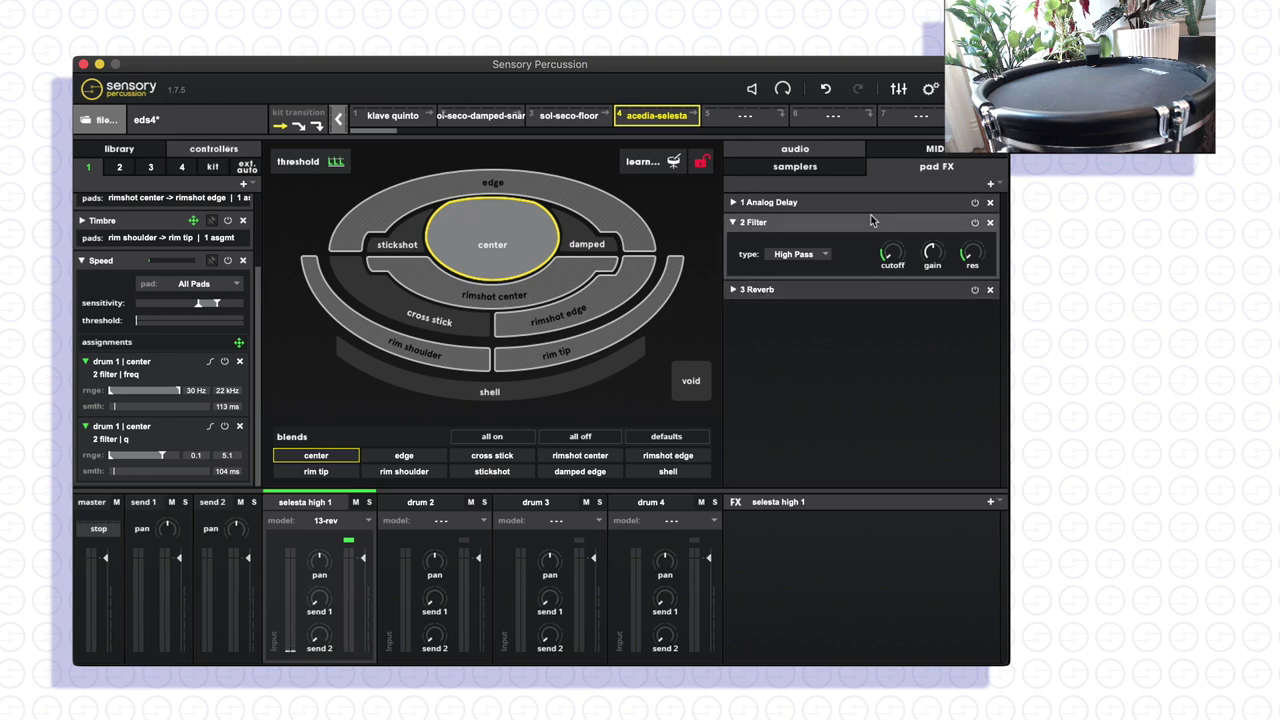
mouse_move(871, 216)
mouse_down()
mouse_move(860, 226)
mouse_move(857, 203)
mouse_up()
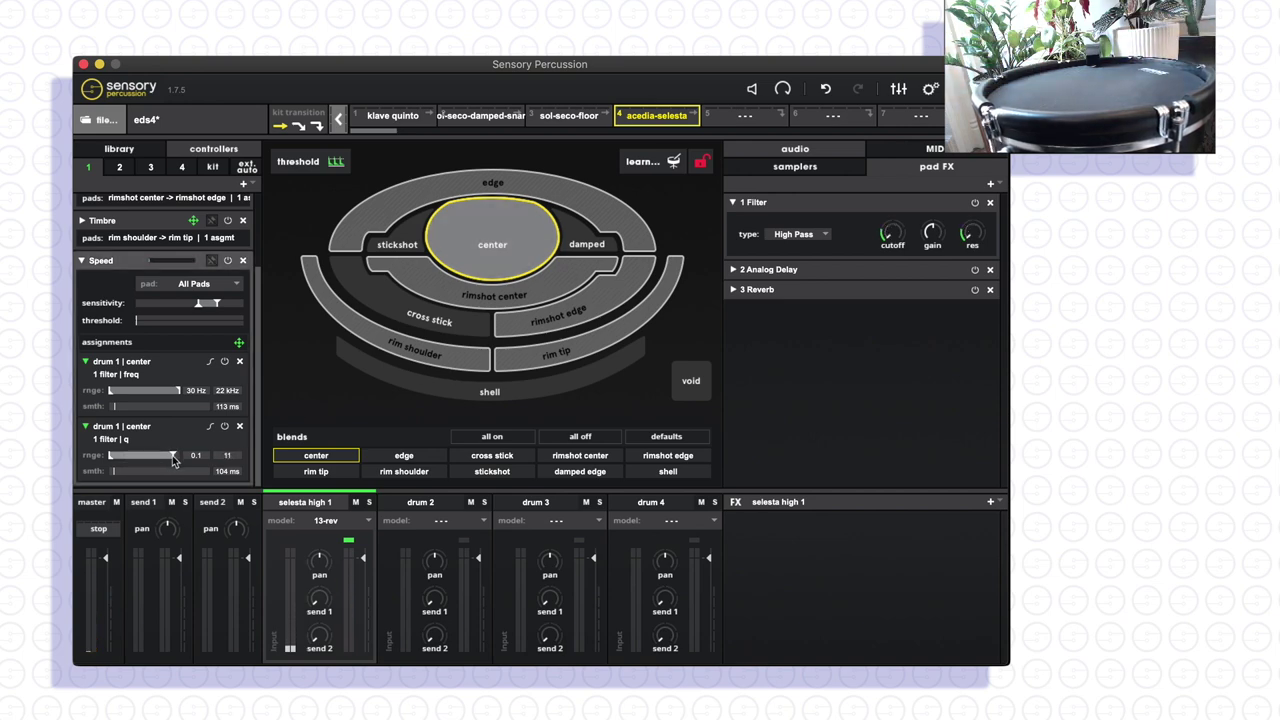
- Set the filter Q assignment's range maximum to 11.3 and change the Filter's type to Band Pass
drag(173, 459, 175, 459)
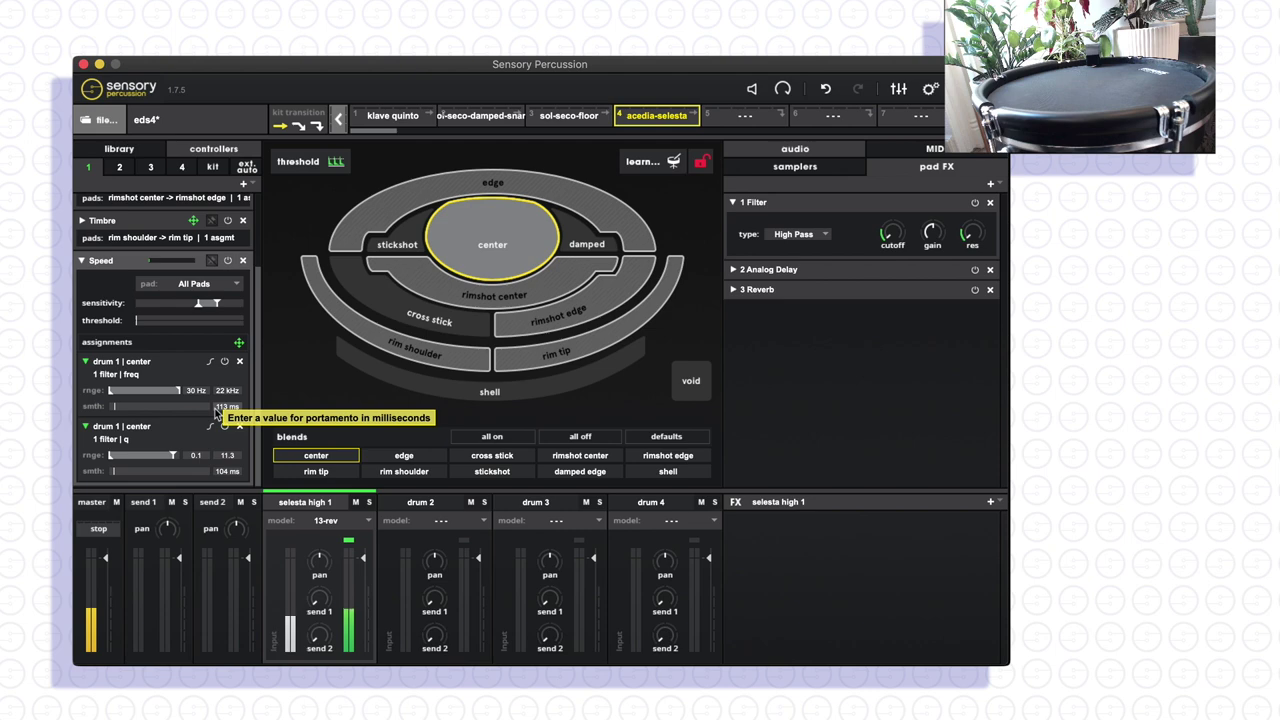
click(812, 236)
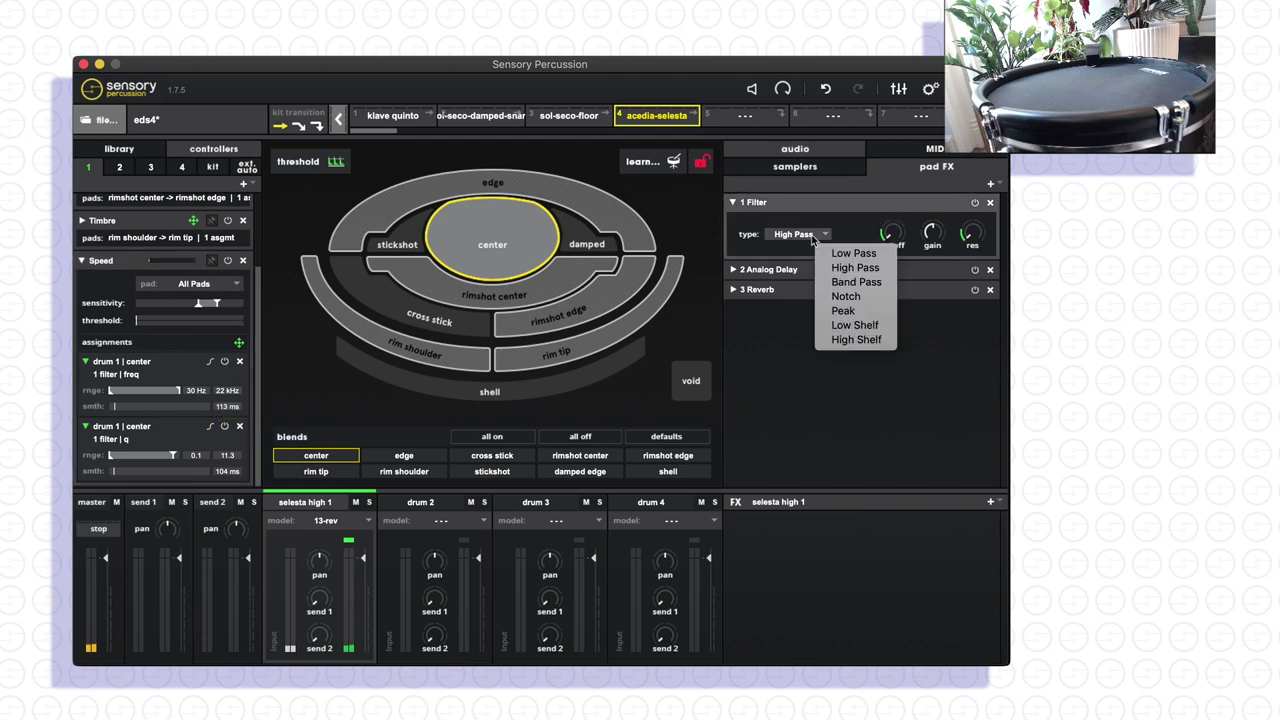
click(888, 283)
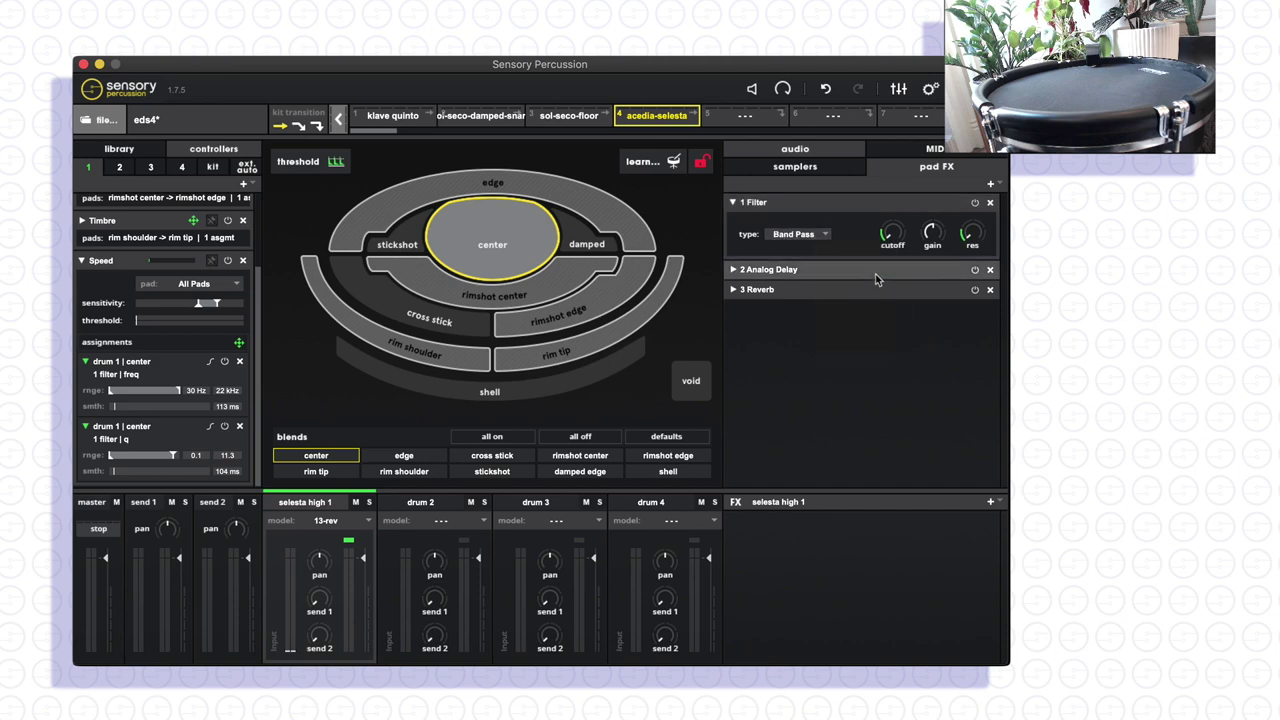
- Demonstrate a band pass at about 552 Hz, narrowed to a Q of about 10, on a temporary Multiband EQ's fifth band
click(990, 184)
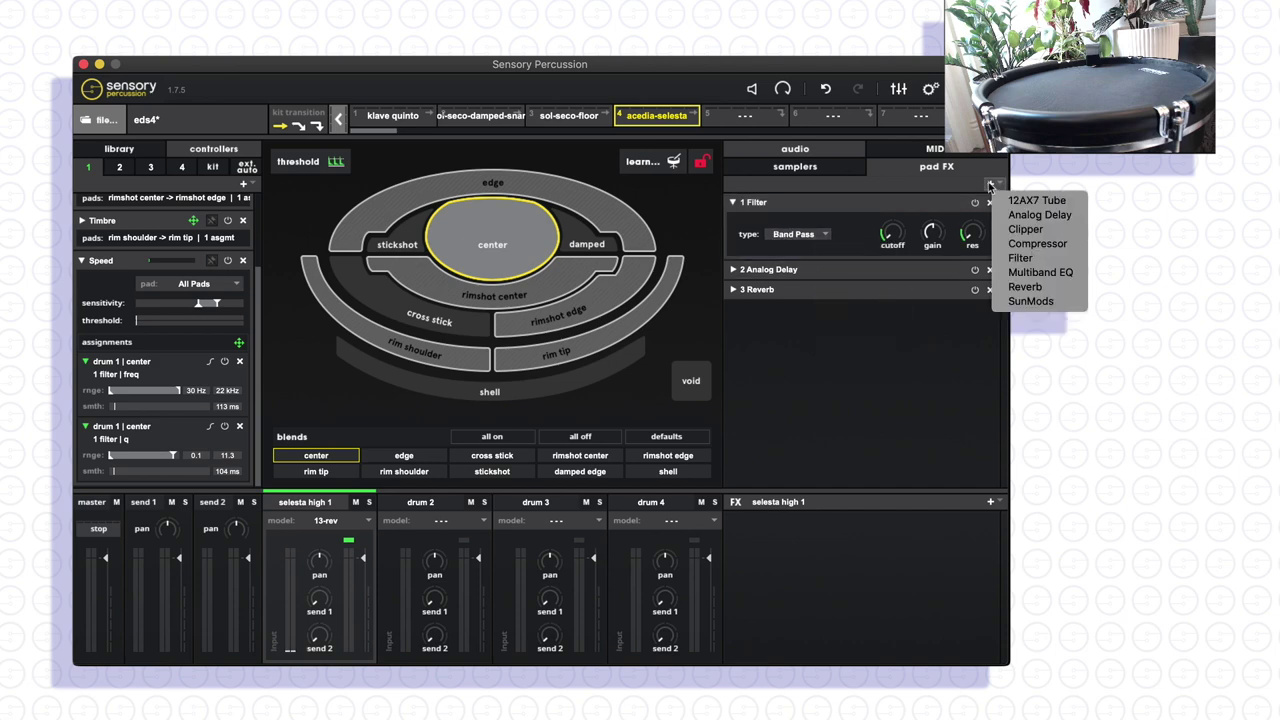
click(1040, 272)
click(982, 412)
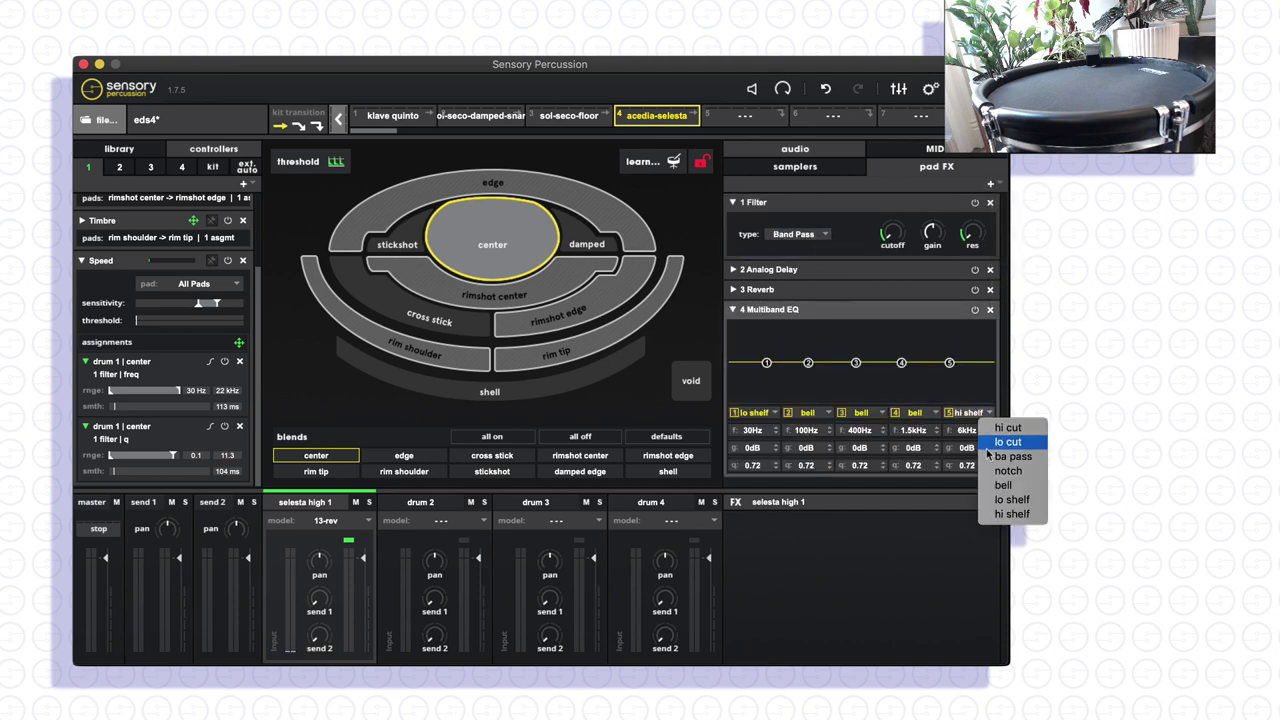
click(1020, 457)
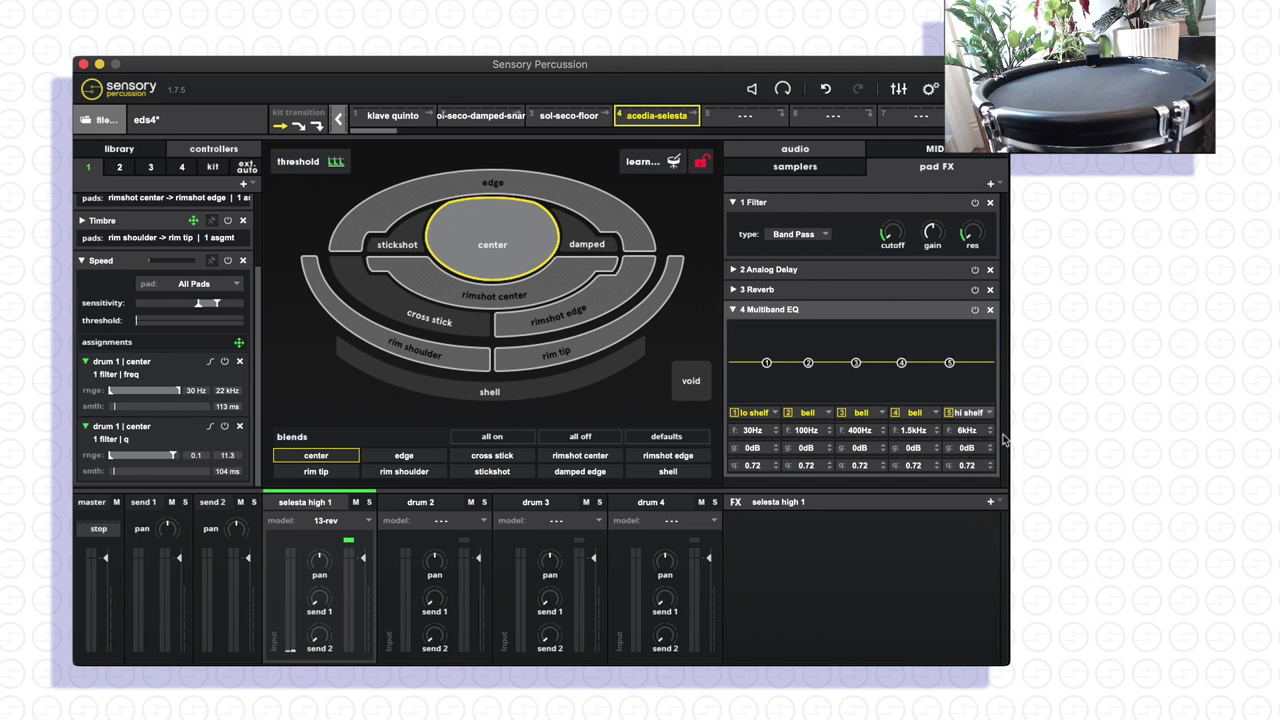
drag(949, 364, 867, 355)
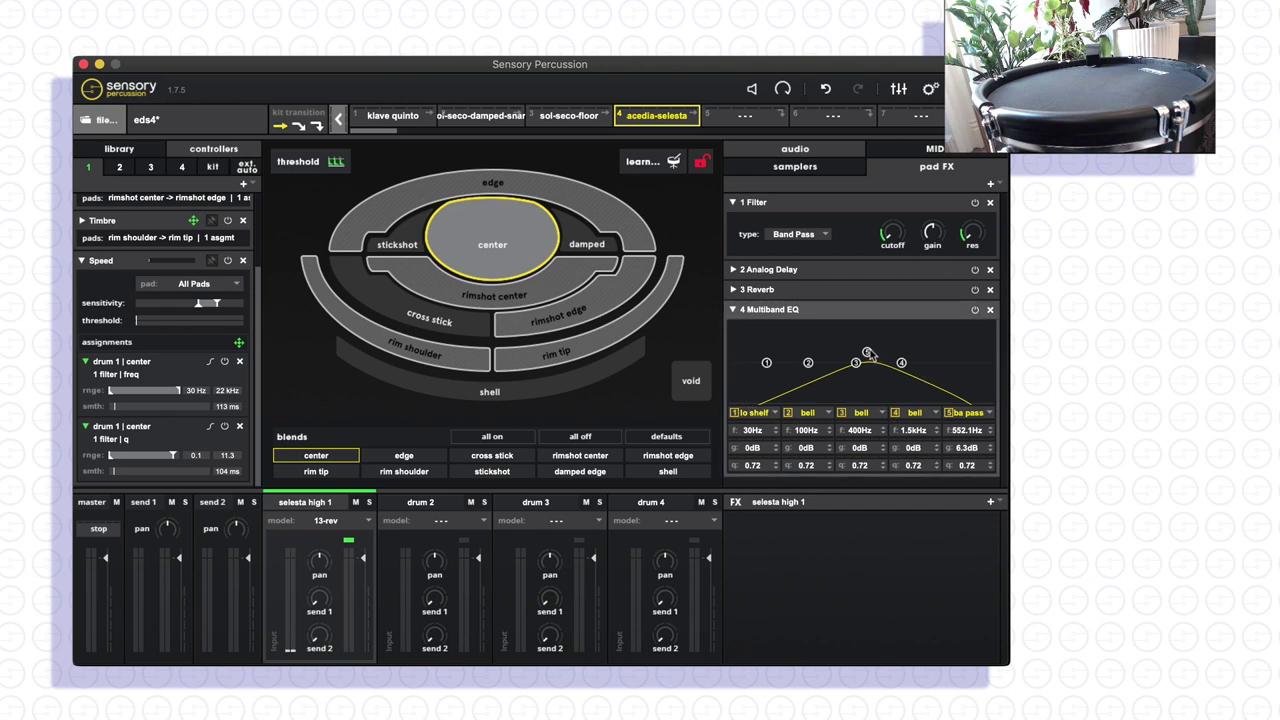
scroll(972, 343, up, 5)
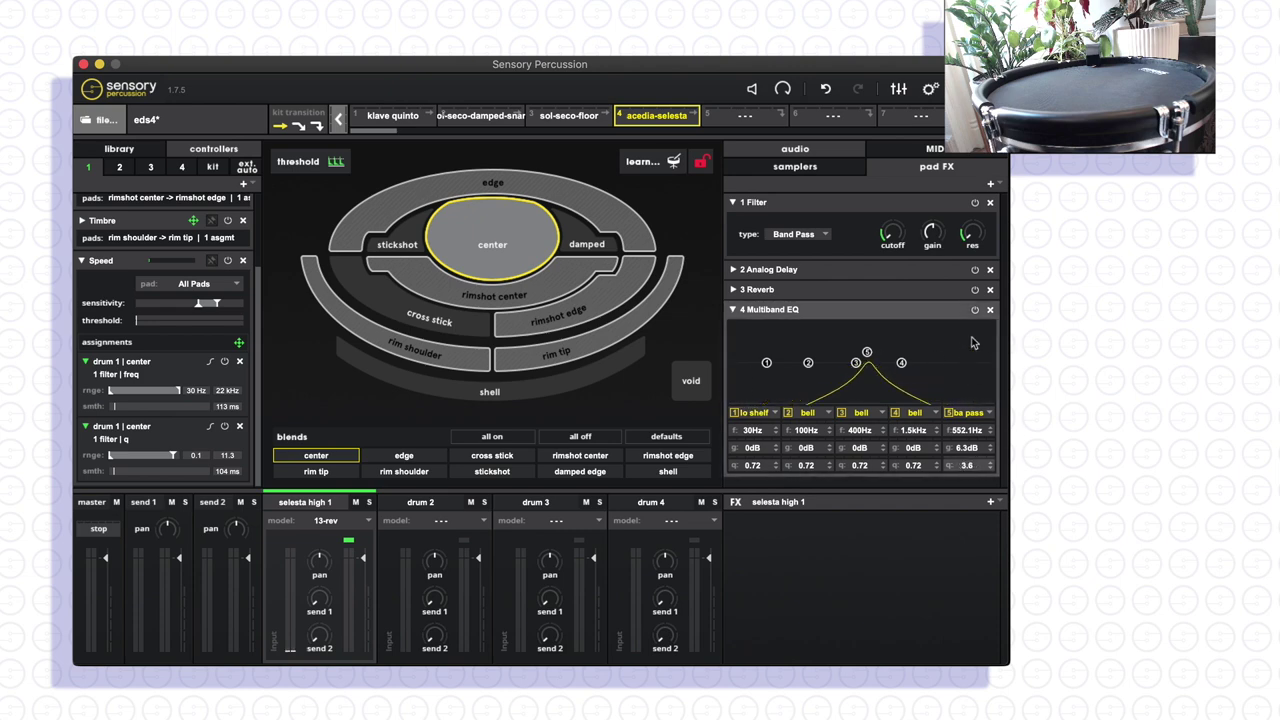
scroll(972, 343, up, 8)
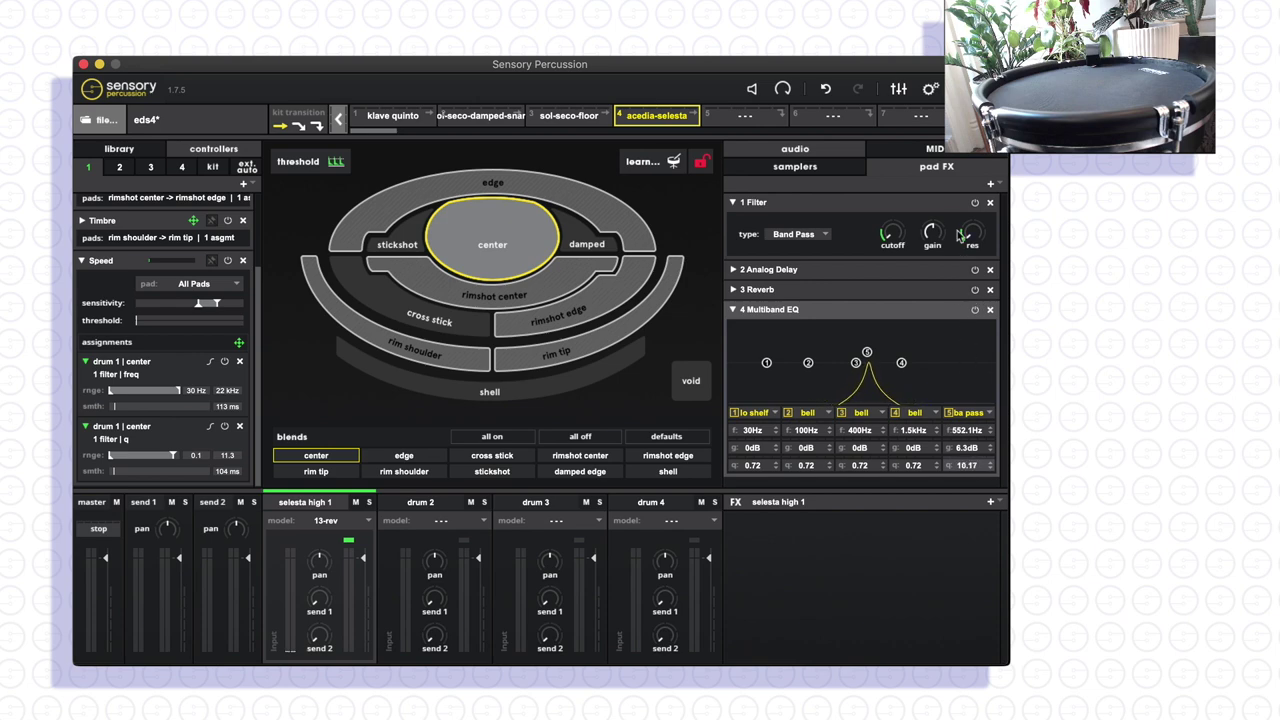
scroll(972, 343, down, 2)
click(990, 310)
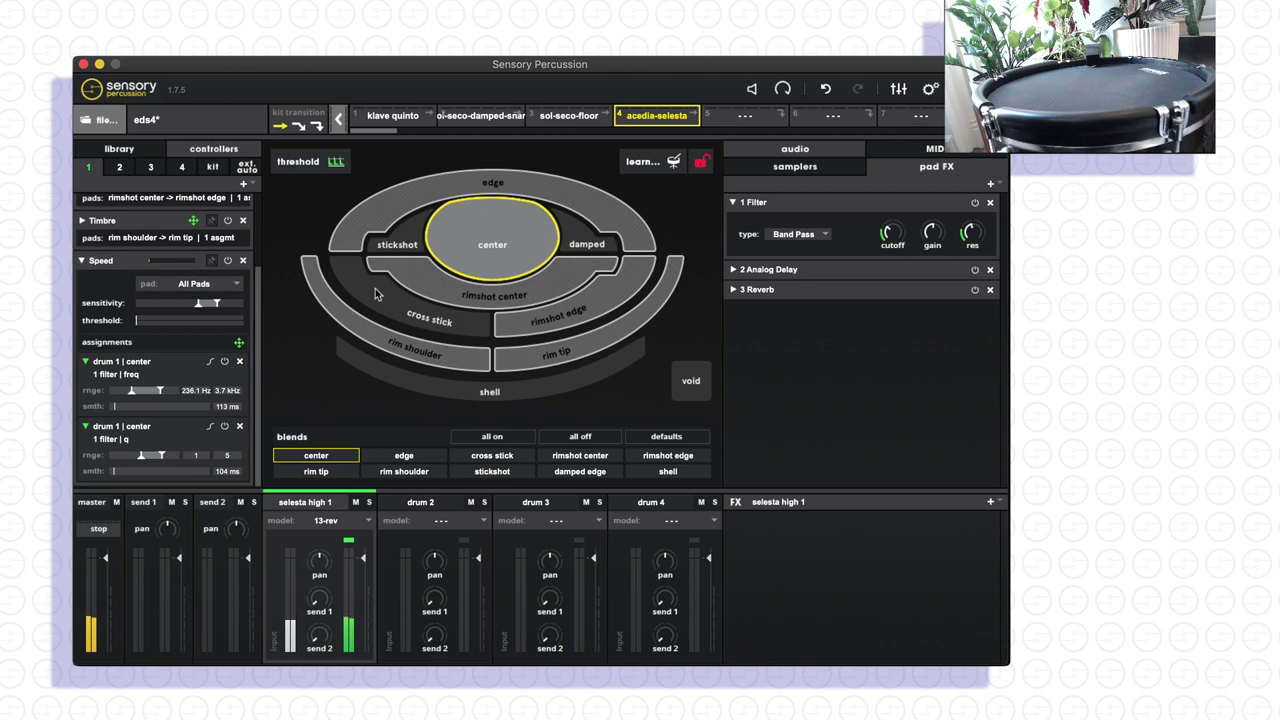
- Try the Filter's Peak type, settle on High Pass, and set the Speed ranges to 30 Hz–22 kHz for frequency and 0.1–5 for Q
click(818, 236)
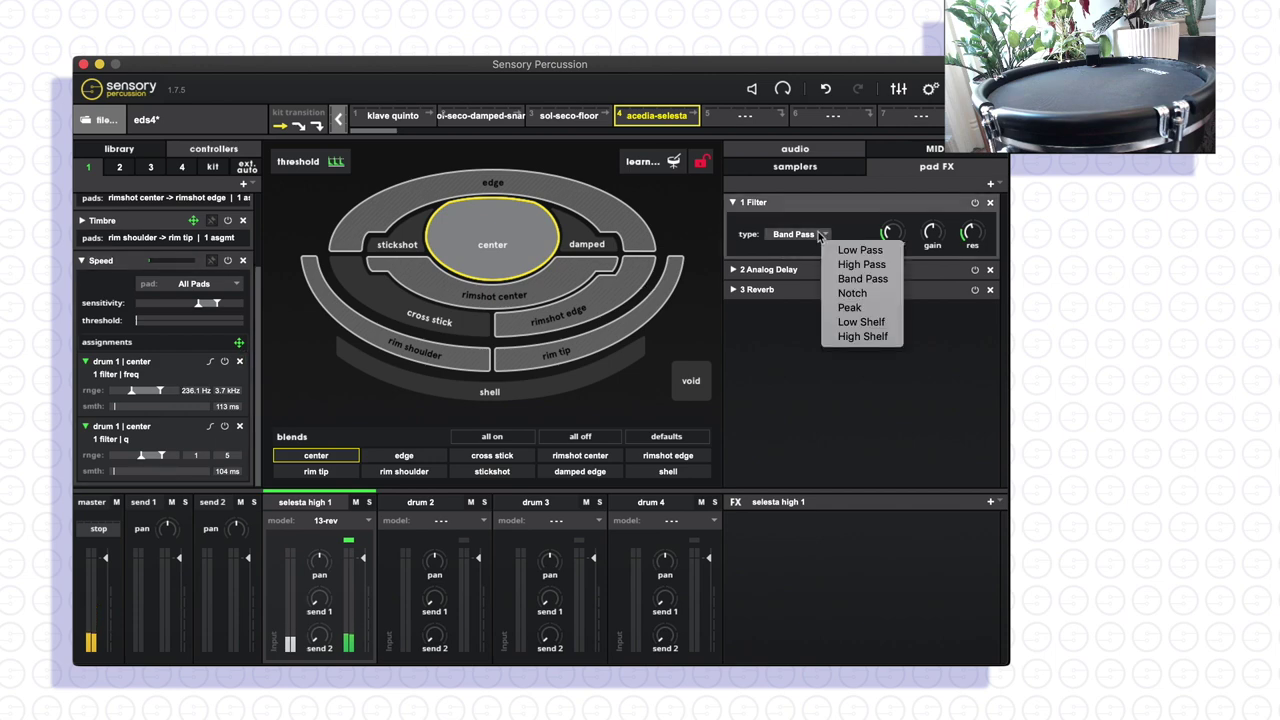
click(869, 307)
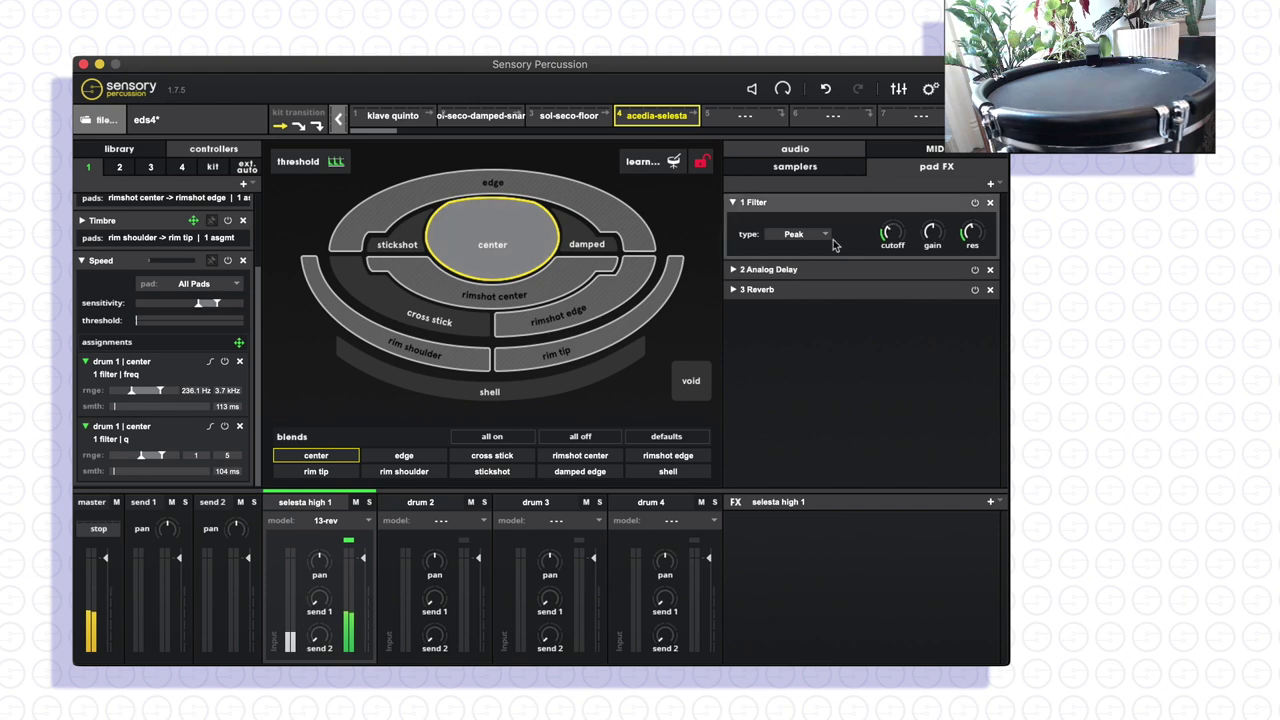
click(833, 240)
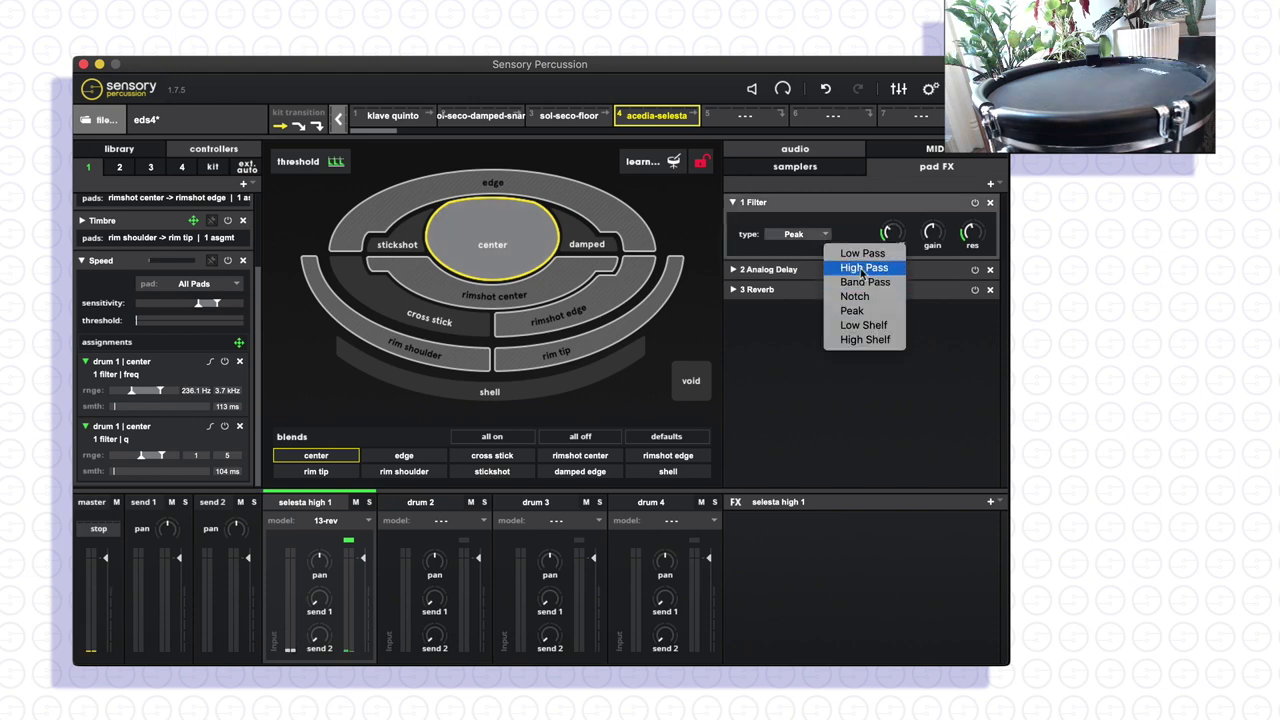
click(864, 268)
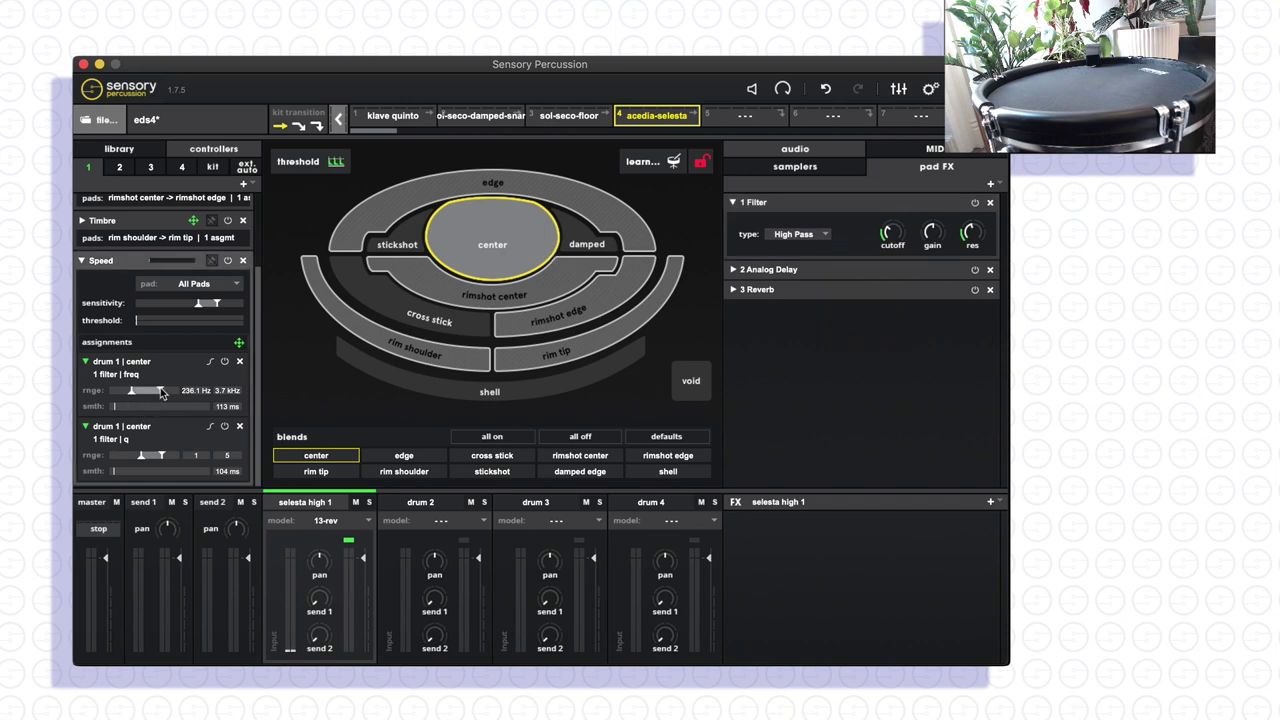
drag(161, 392, 179, 392)
drag(91, 396, 80, 400)
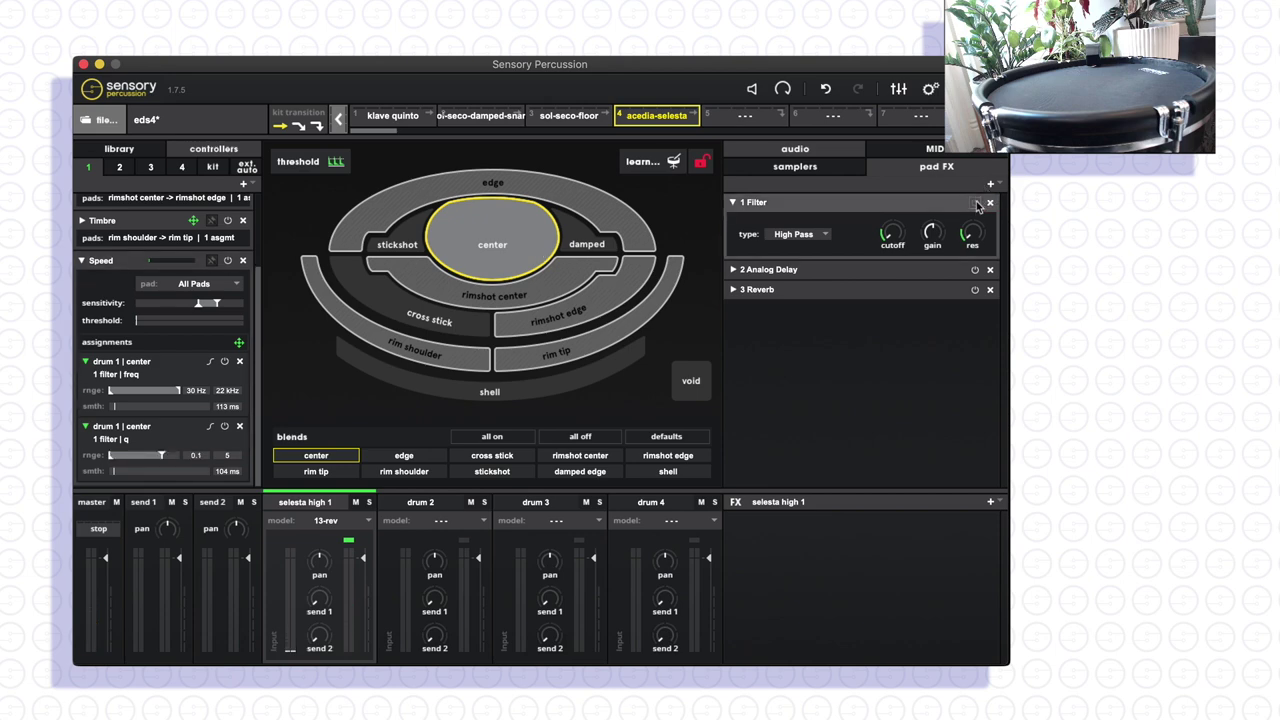
- Bypass the Filter and add a Multiband EQ to the end of the pad effects
click(735, 203)
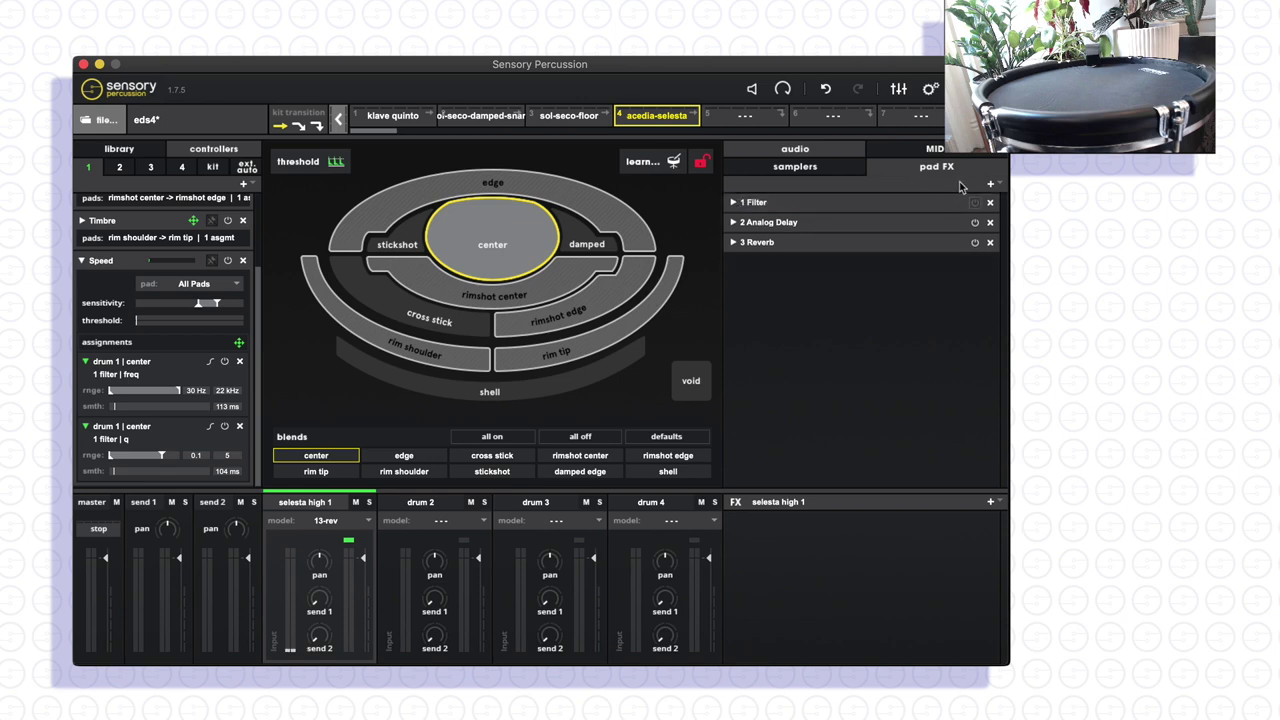
click(990, 183)
click(1043, 273)
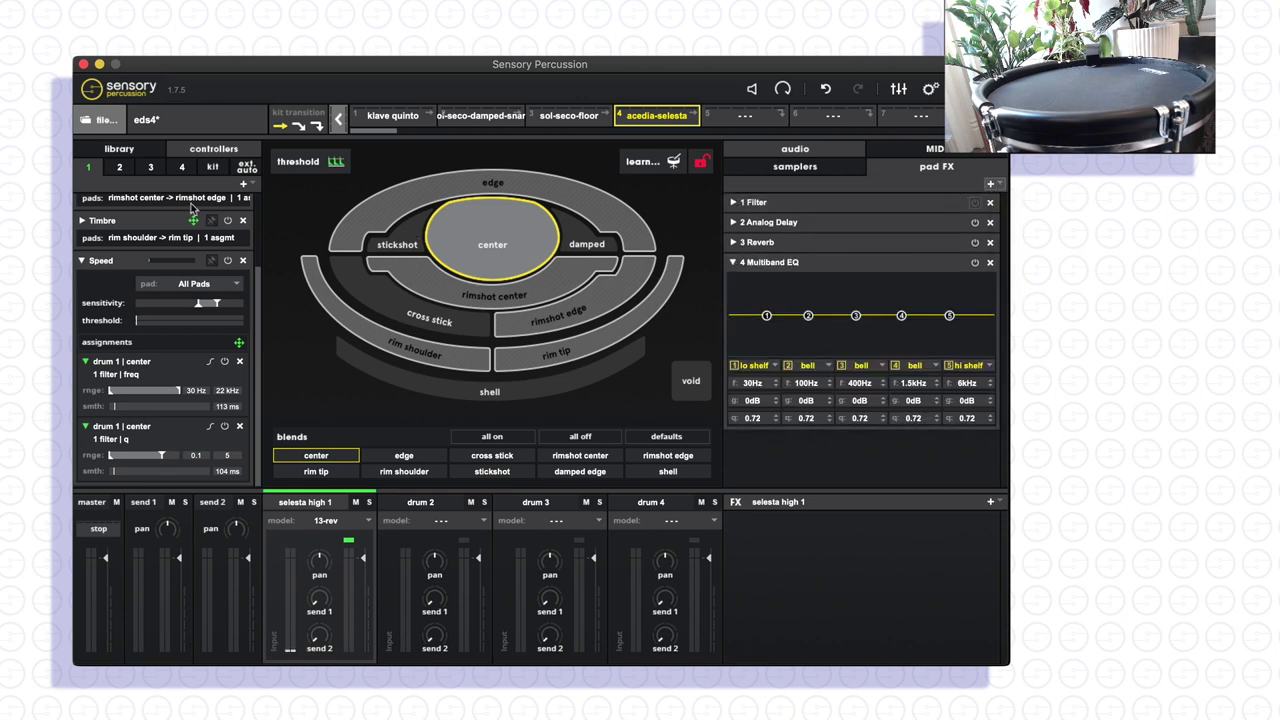
- Add a second LFO to the external/auto controllers, with the rand shape and a rate of about 2 Hz
click(89, 260)
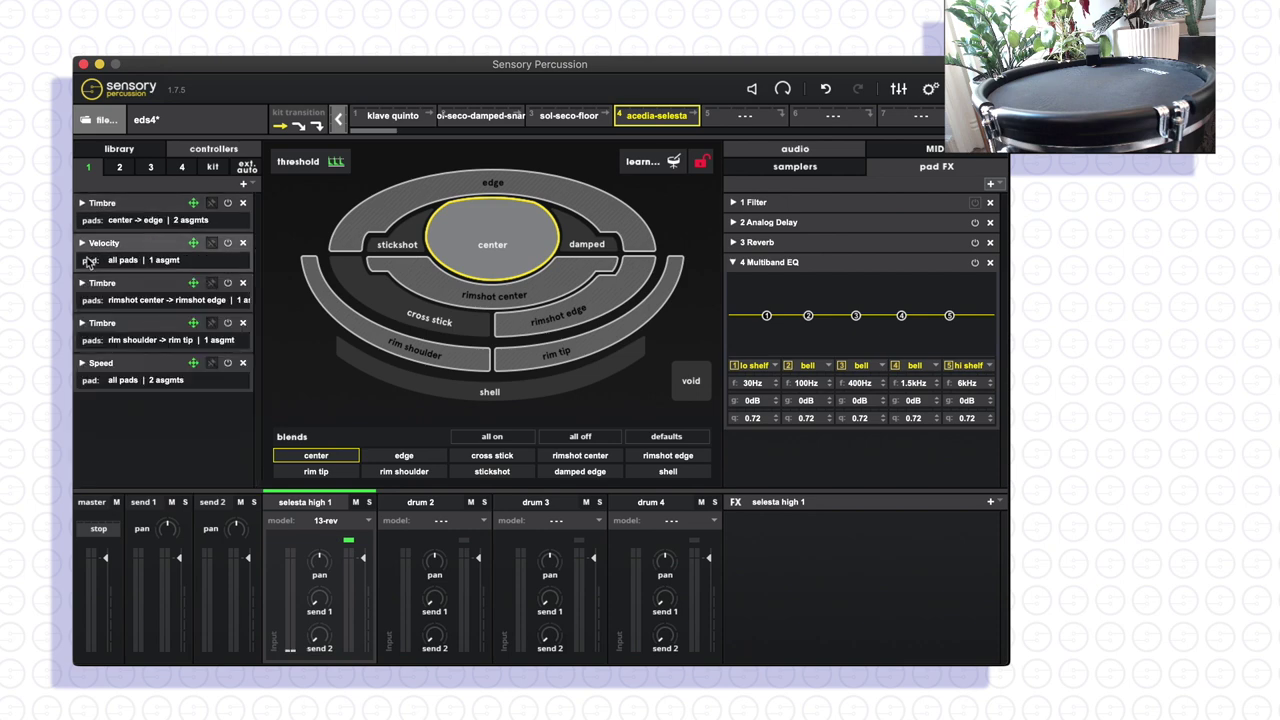
click(247, 168)
click(246, 185)
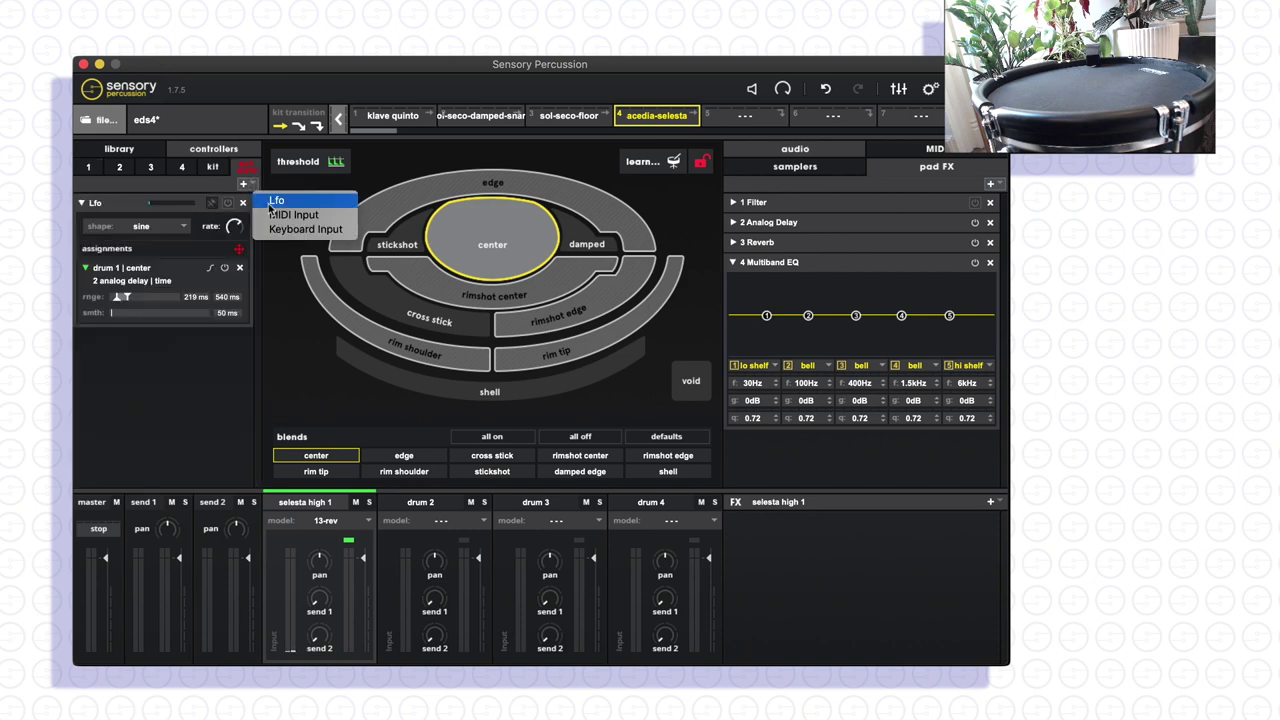
click(272, 203)
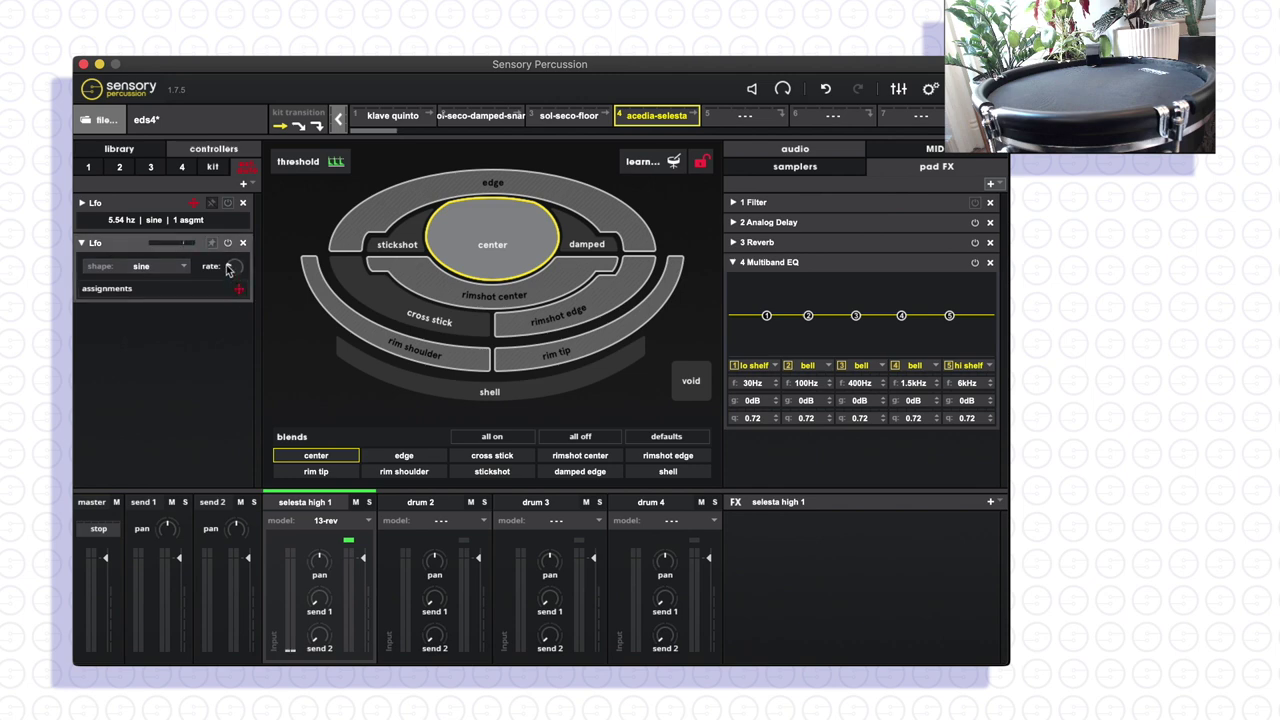
click(174, 267)
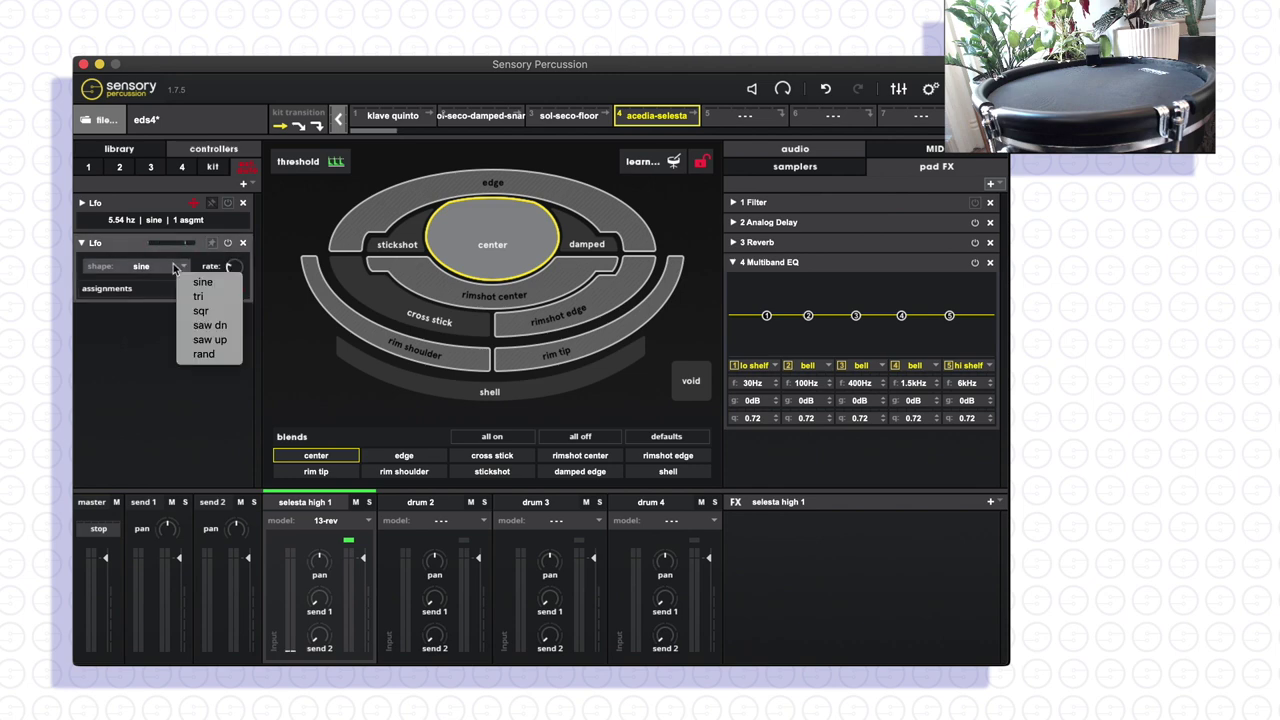
click(204, 354)
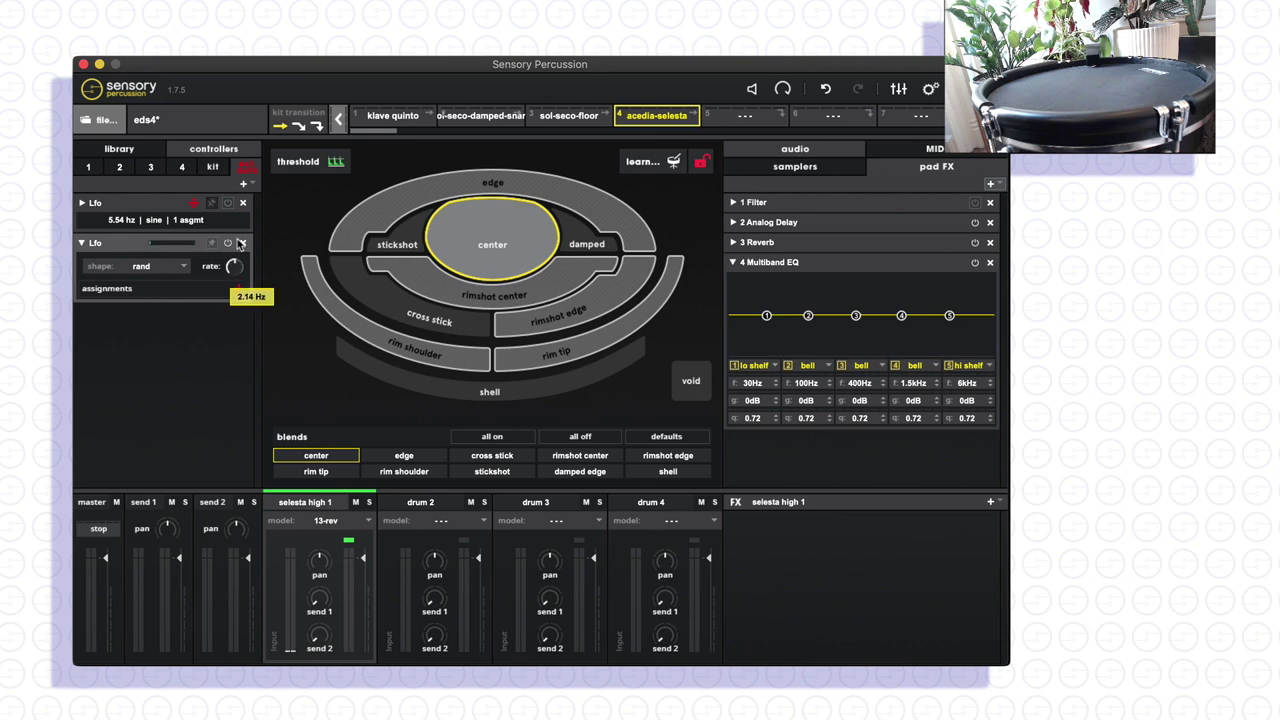
- Assign the random LFO to the Multiband EQ's band 3 frequency, with a 105.3 Hz–8.8 kHz range and 257 ms smoothing
click(239, 289)
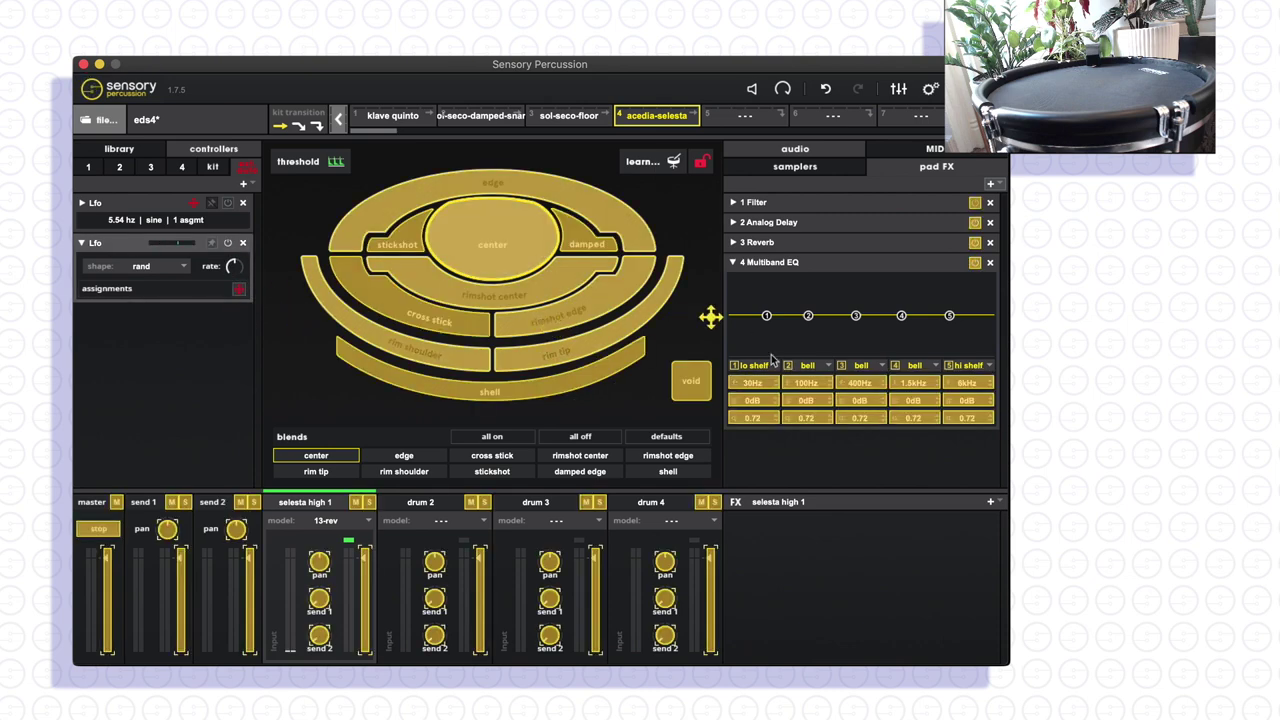
click(870, 384)
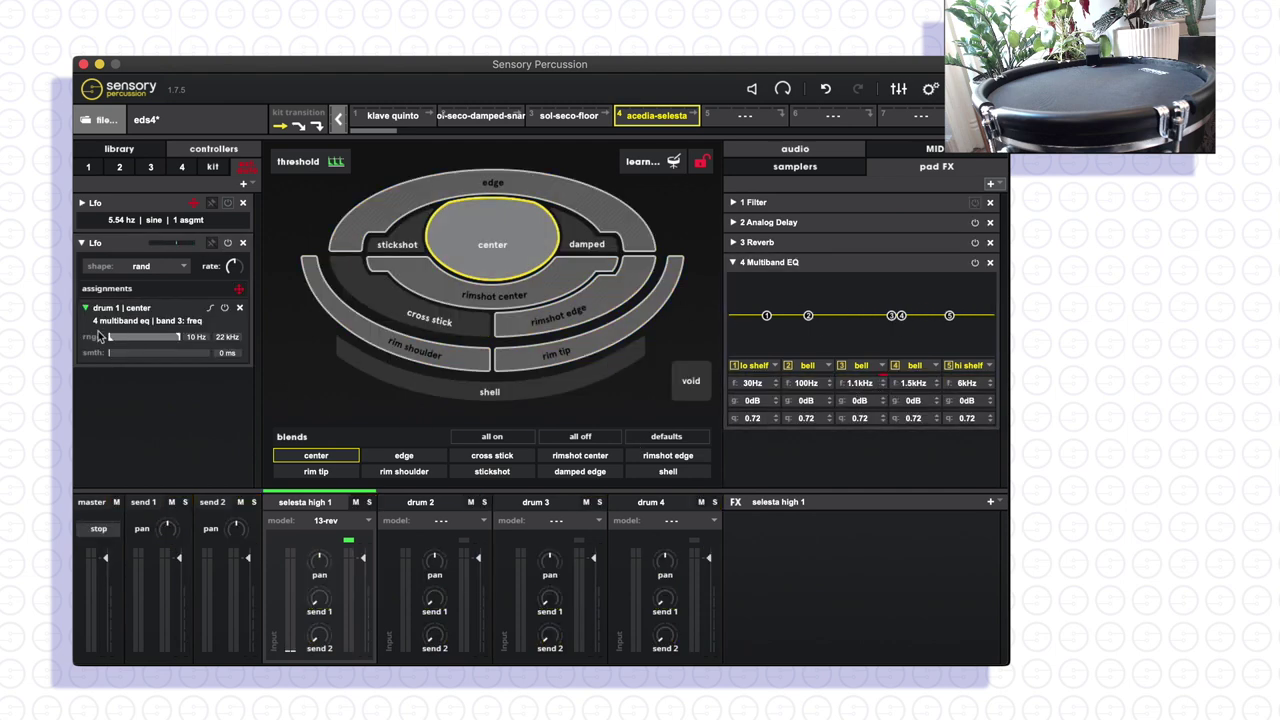
drag(110, 353, 124, 353)
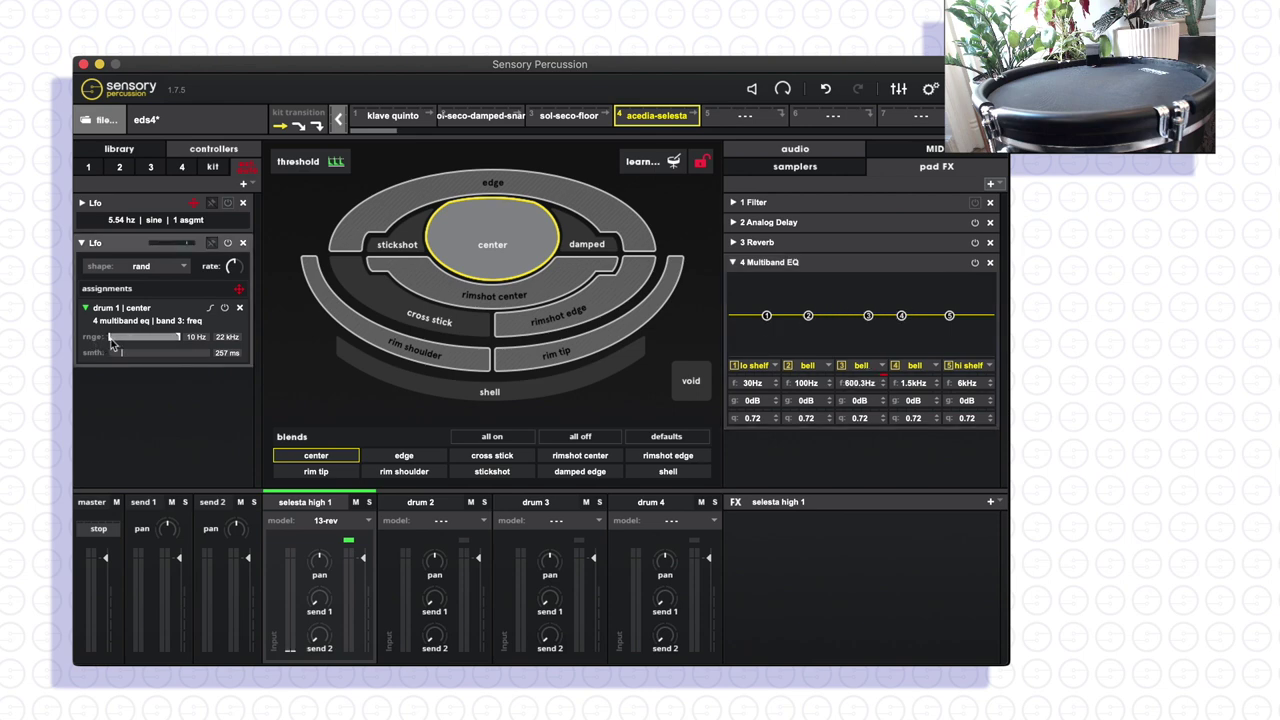
drag(124, 341, 172, 338)
- Add a third LFO to the external/auto controllers and set its shape to rand
click(243, 184)
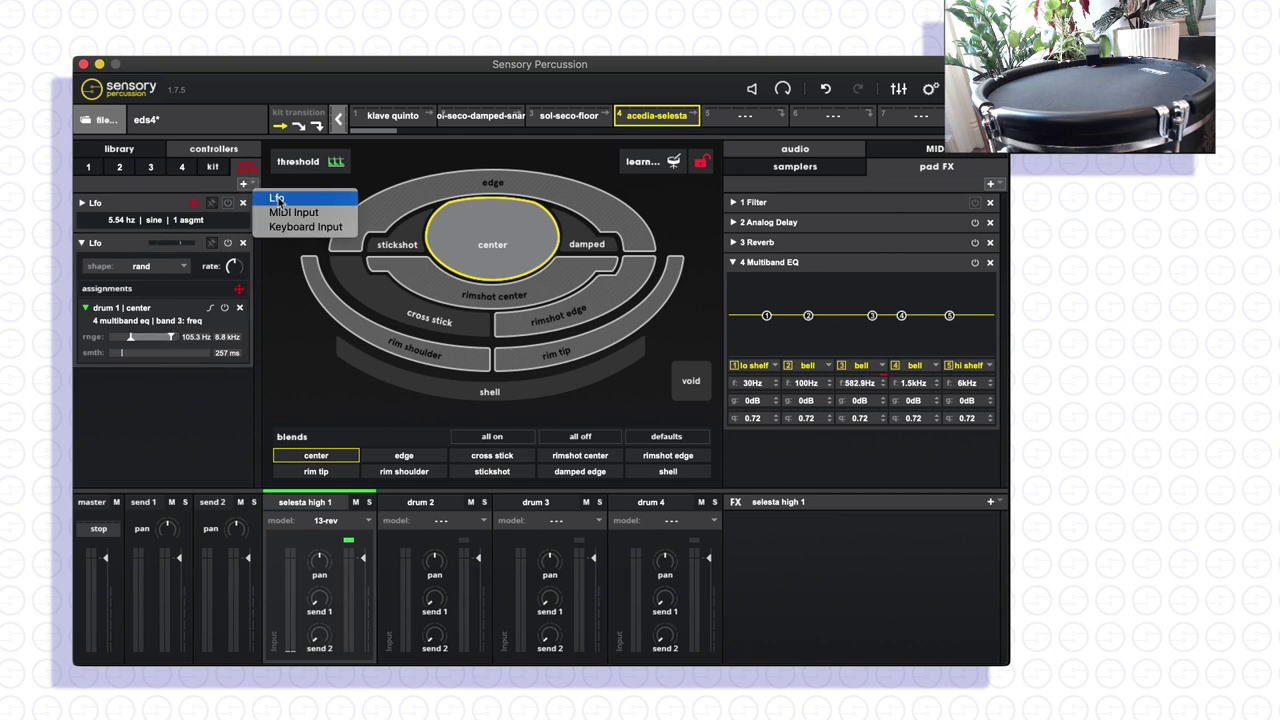
click(277, 199)
click(82, 243)
click(172, 307)
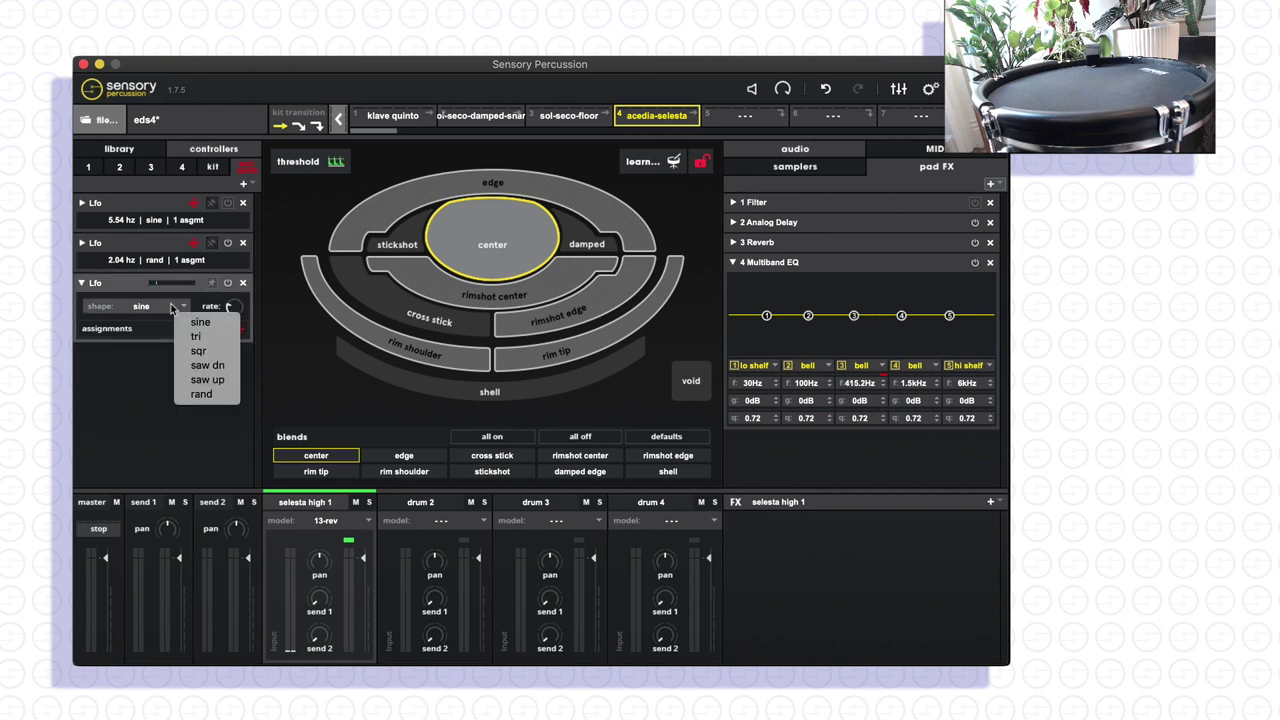
click(206, 395)
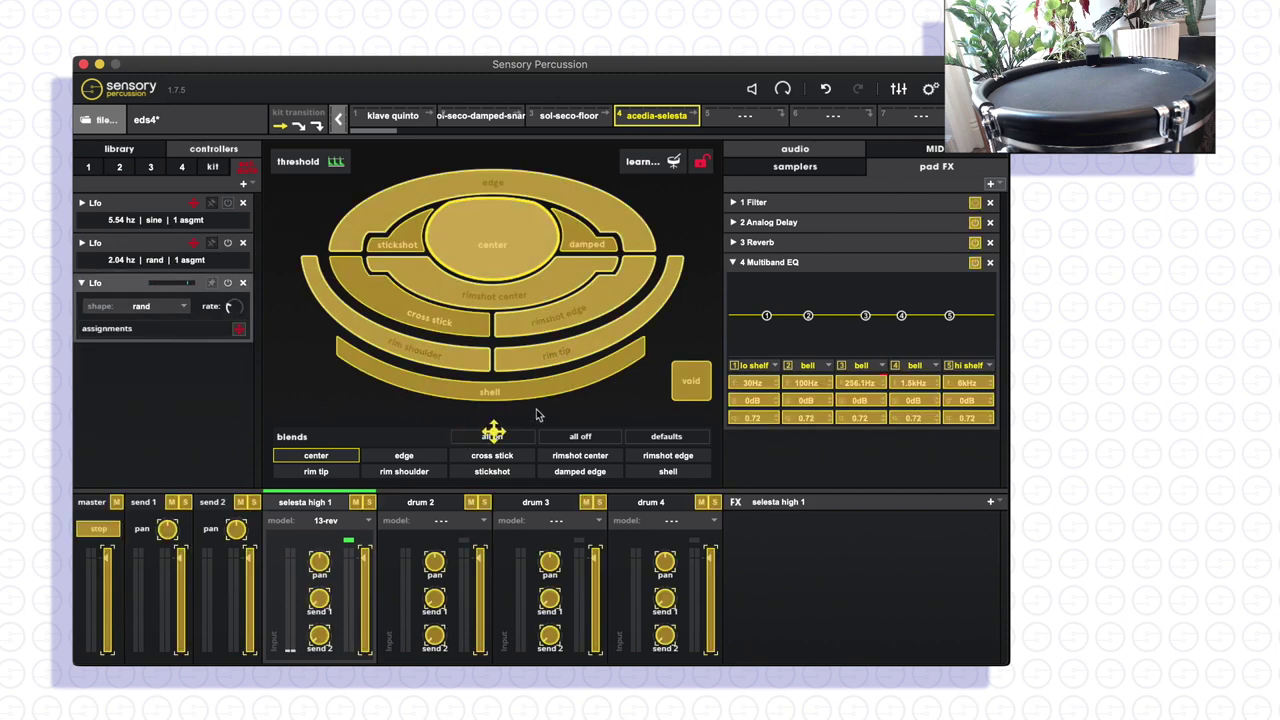
- Assign the third LFO to the Multiband EQ's band 3 gain, with a range of -1.9 to 16 dB and 63 ms smoothing
click(861, 399)
drag(112, 373, 146, 375)
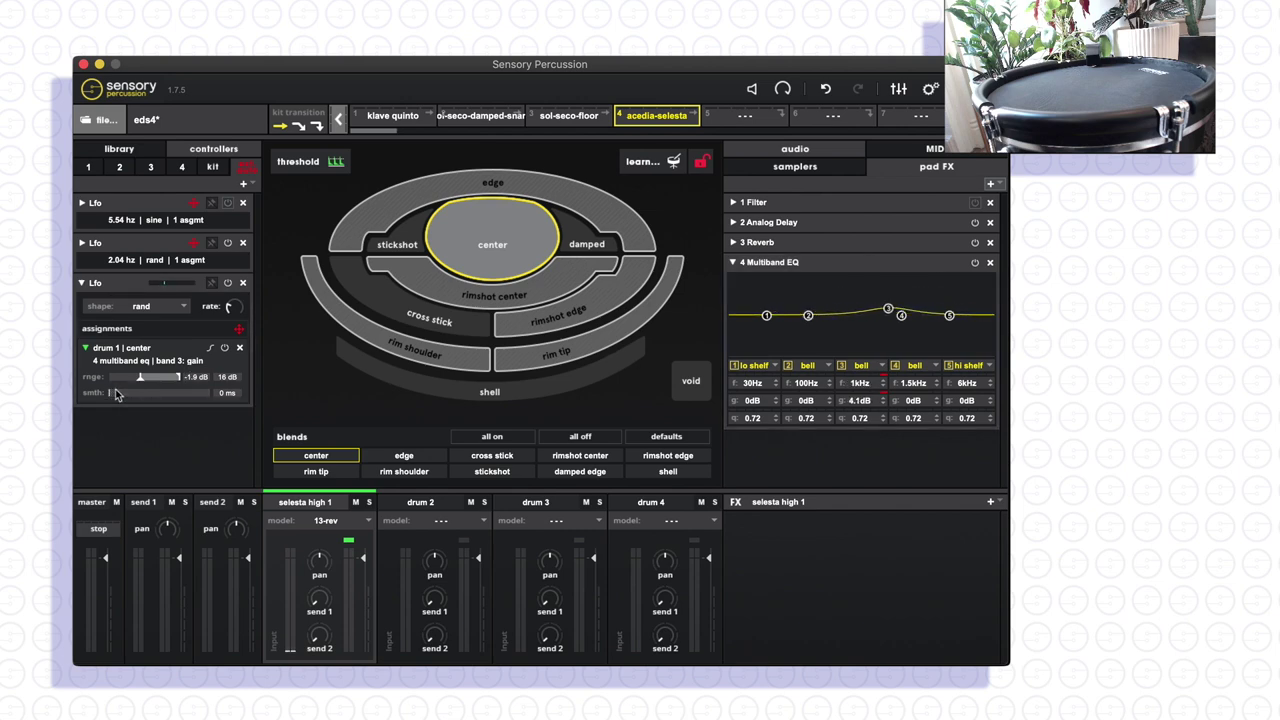
drag(110, 392, 203, 385)
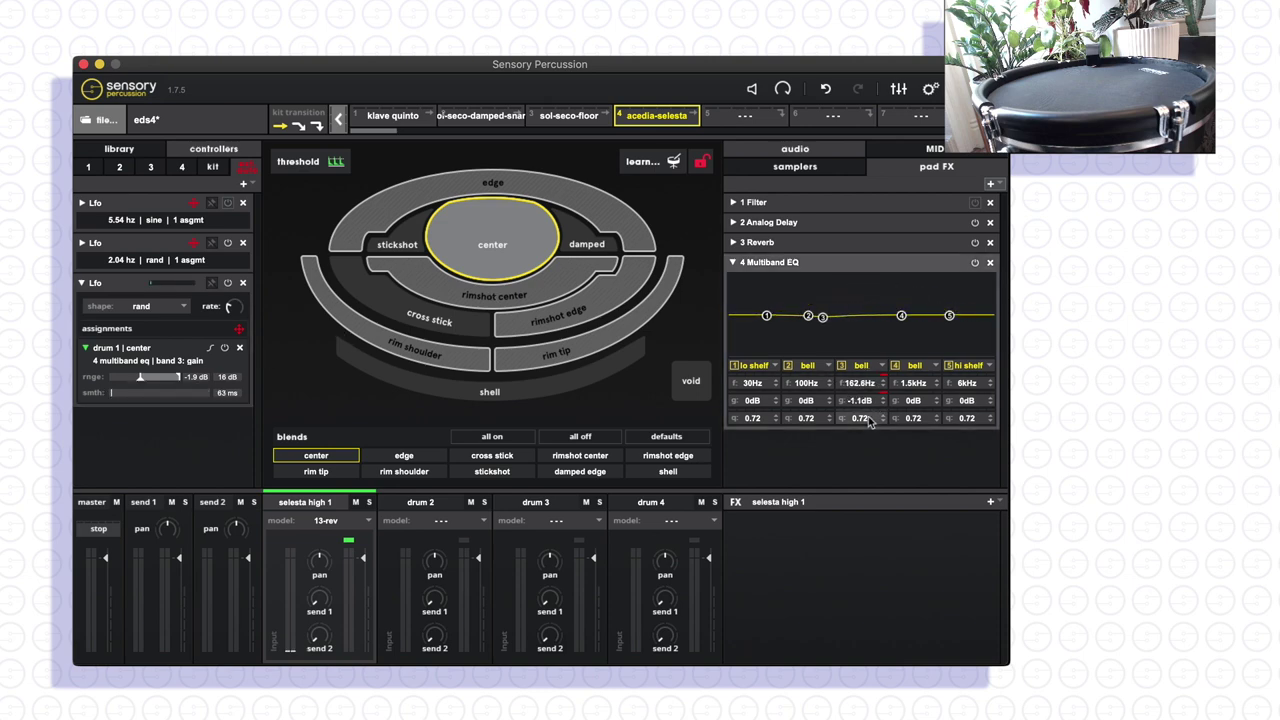
- Set band 3's Q to 18 and its gain LFO to a 2.9 Hz rate with a 6 dB range minimum
drag(869, 422, 881, 297)
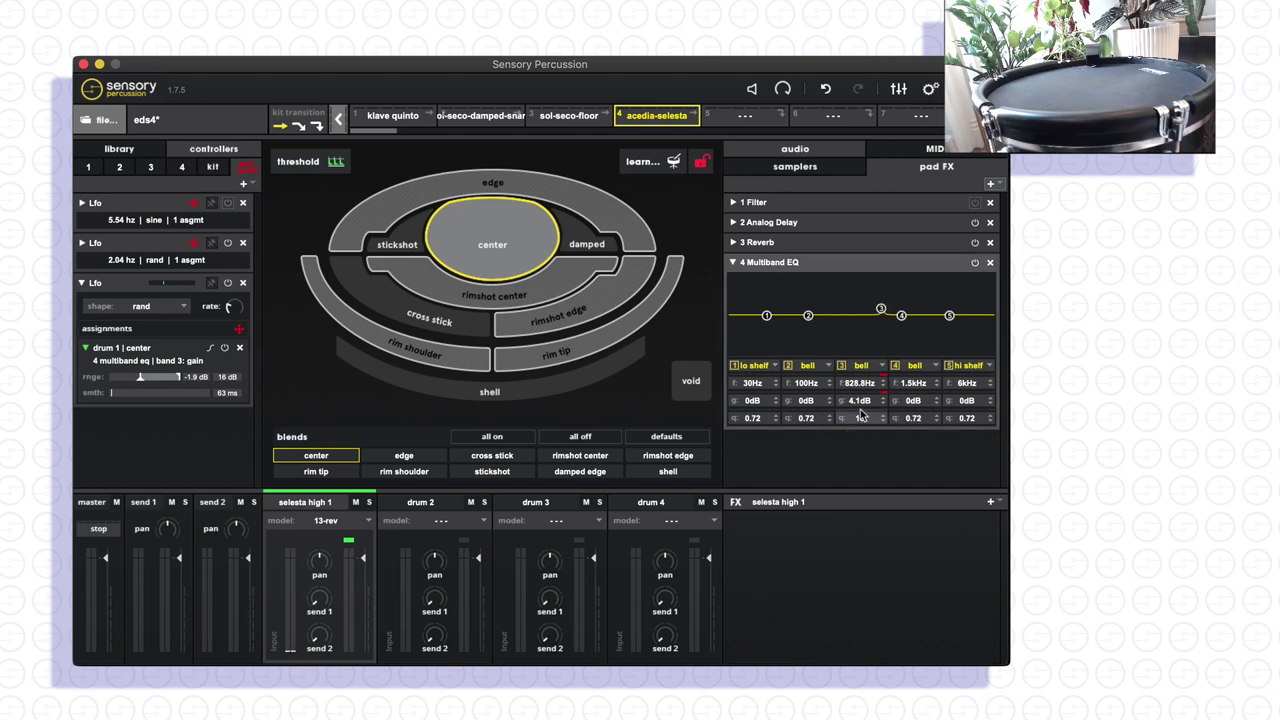
drag(860, 416, 905, 349)
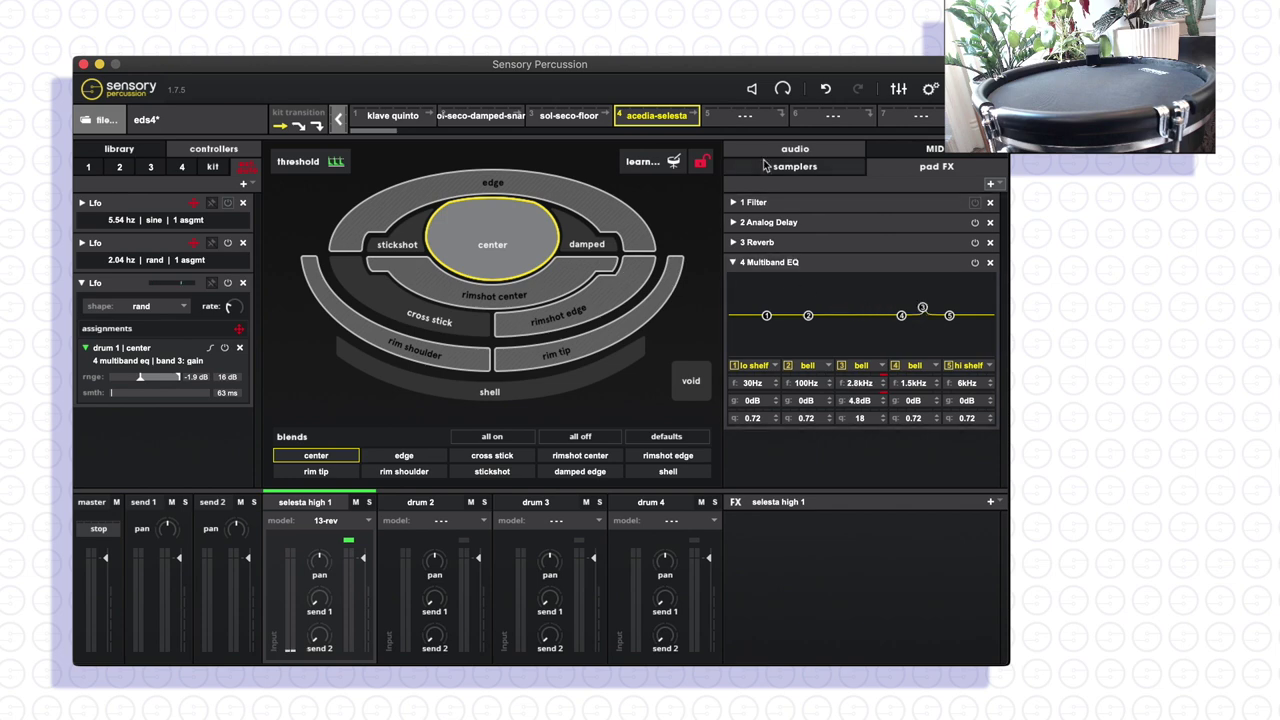
drag(233, 306, 246, 280)
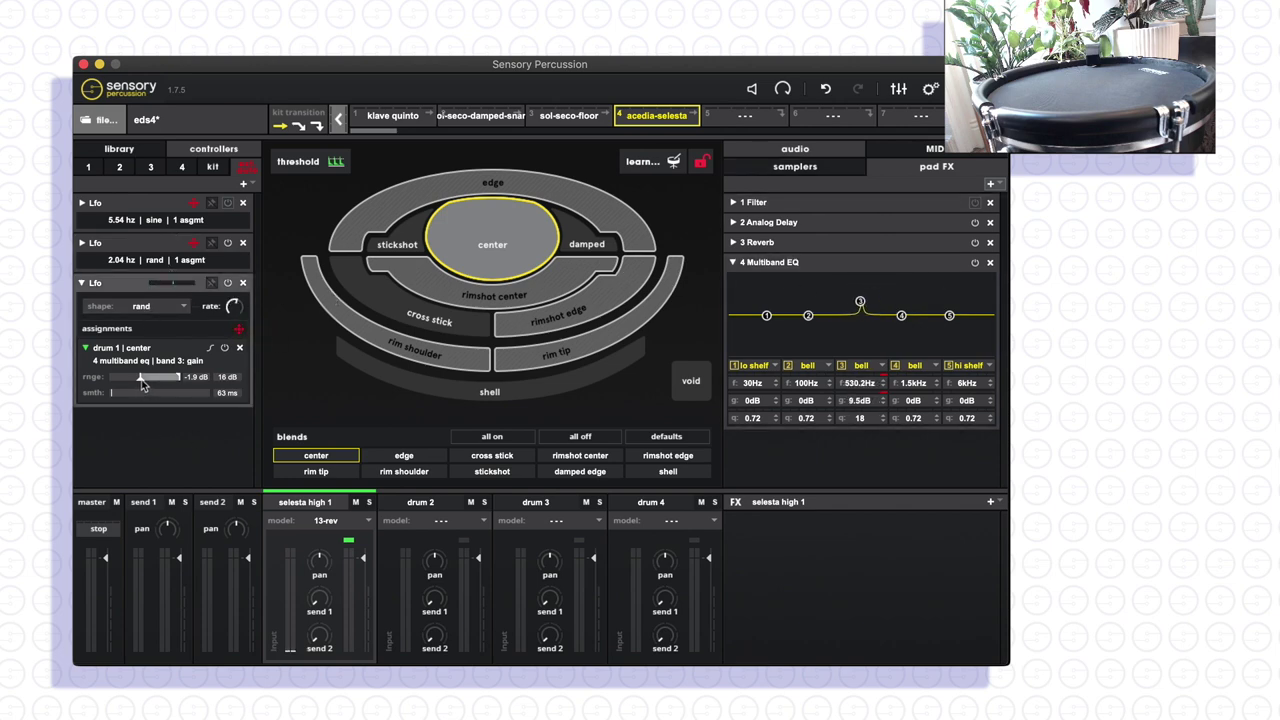
drag(143, 384, 157, 383)
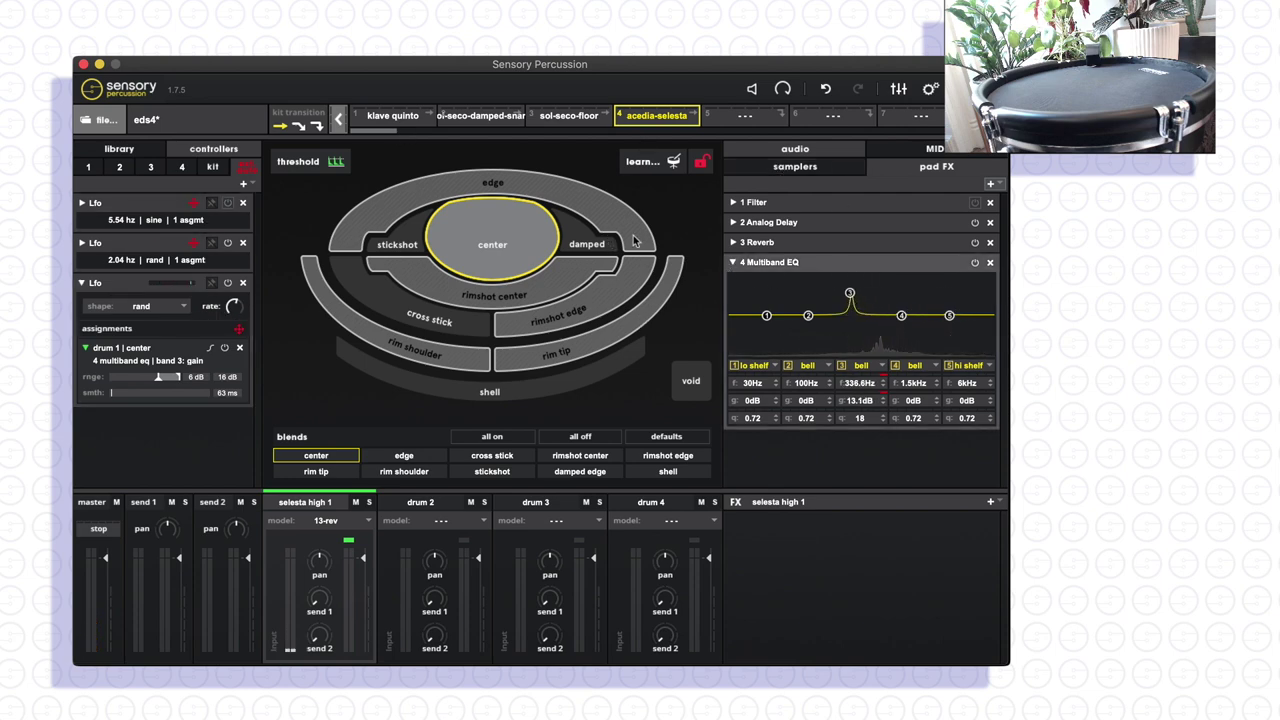
- Add a fourth LFO to the external/auto controllers, keeping the sine shape
click(242, 183)
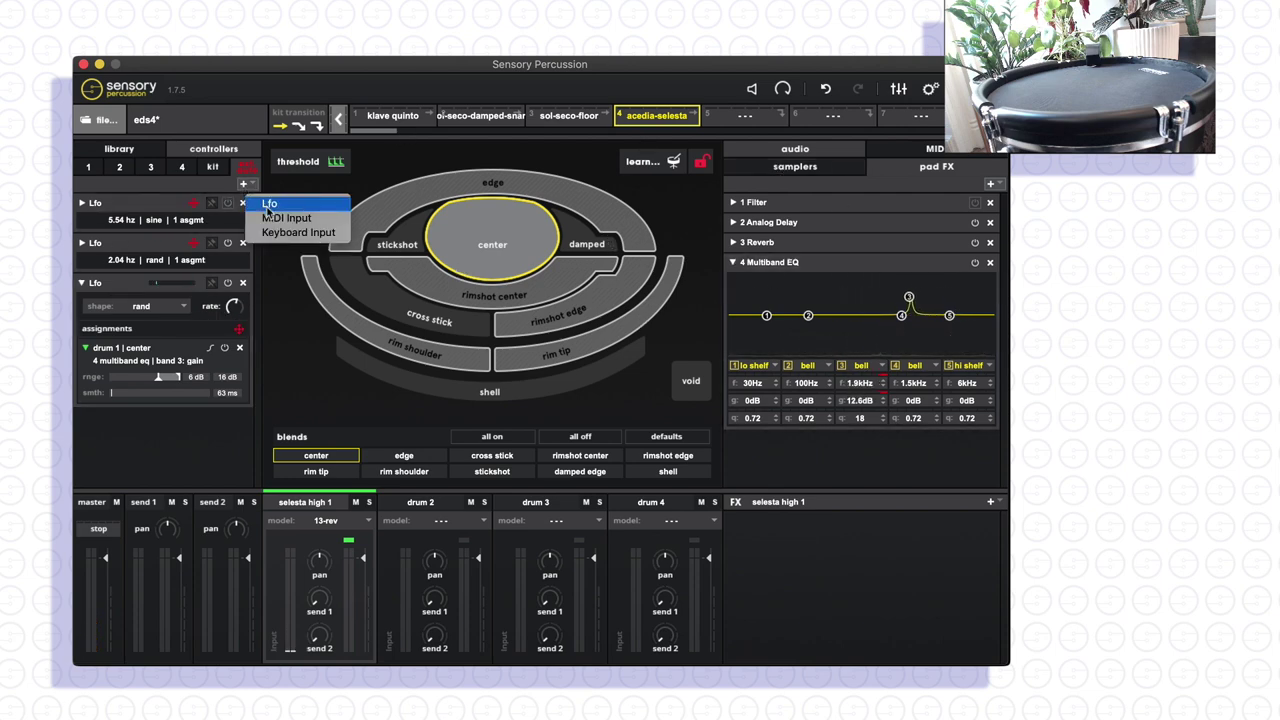
click(268, 207)
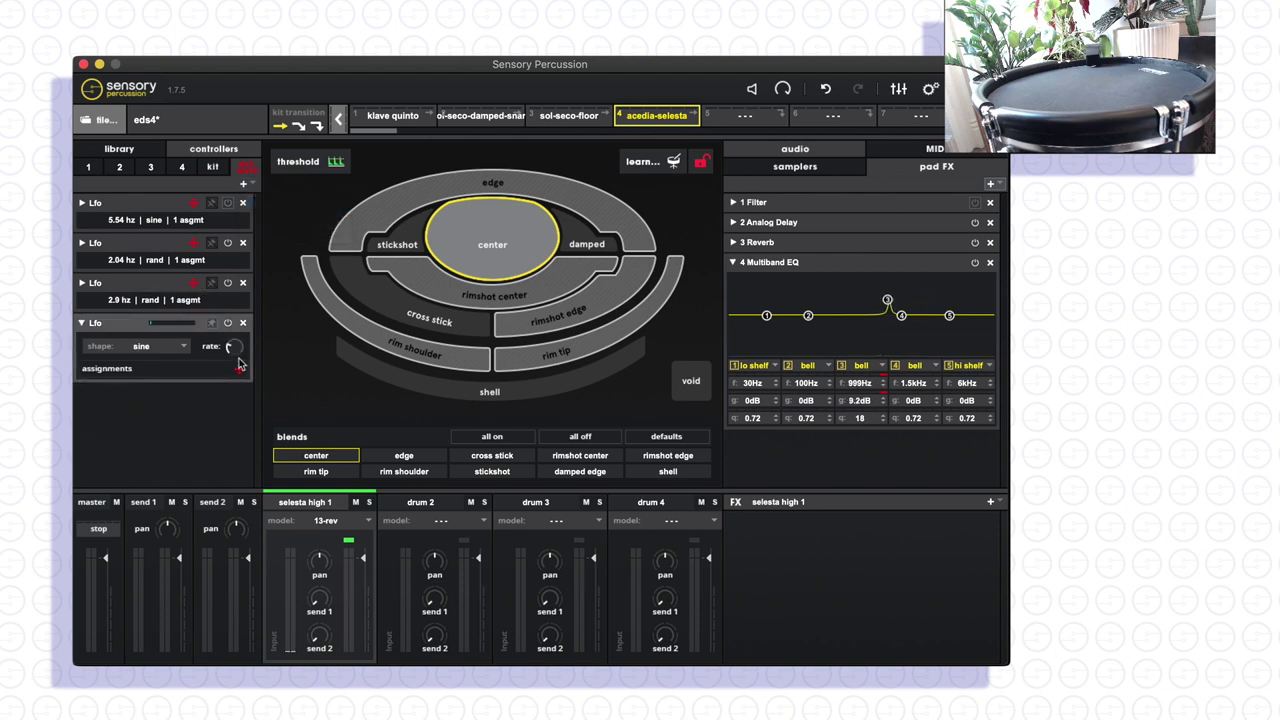
click(171, 350)
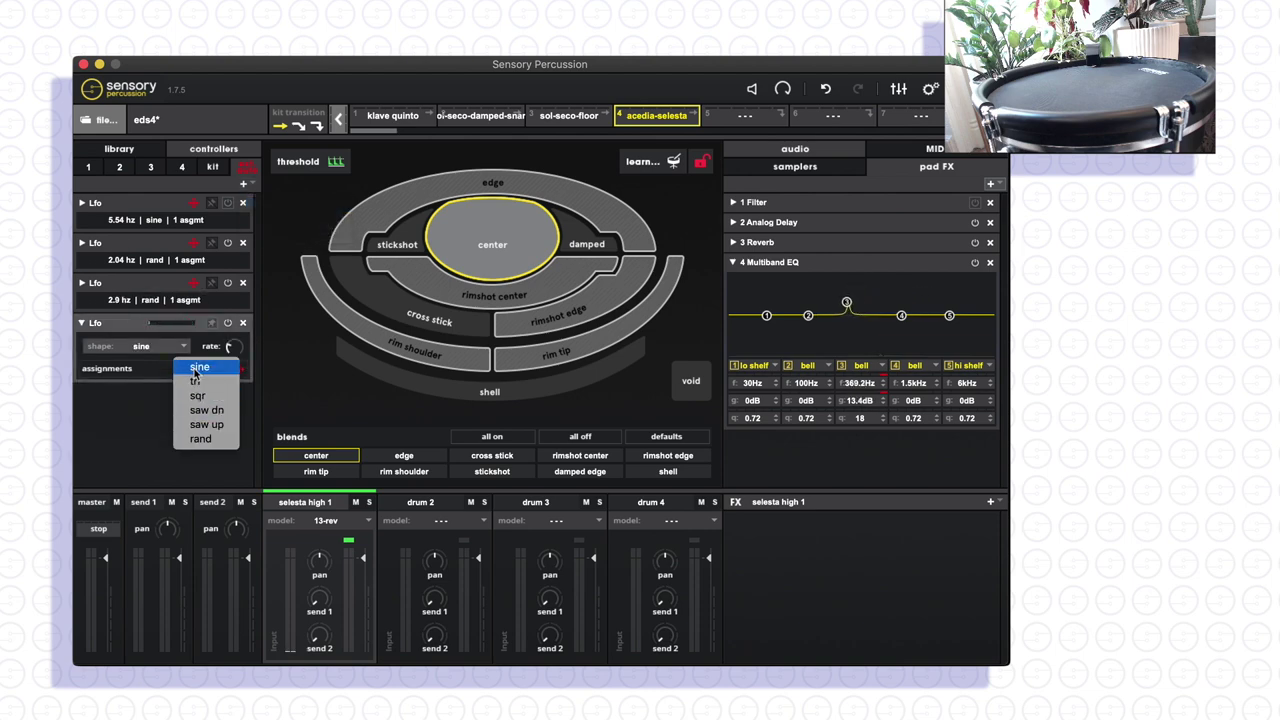
click(173, 348)
- Raise the sine LFO's rate and assign it to the Multiband EQ's band 2 frequency, with a 312.5 Hz–9.7 kHz range
mouse_move(240, 347)
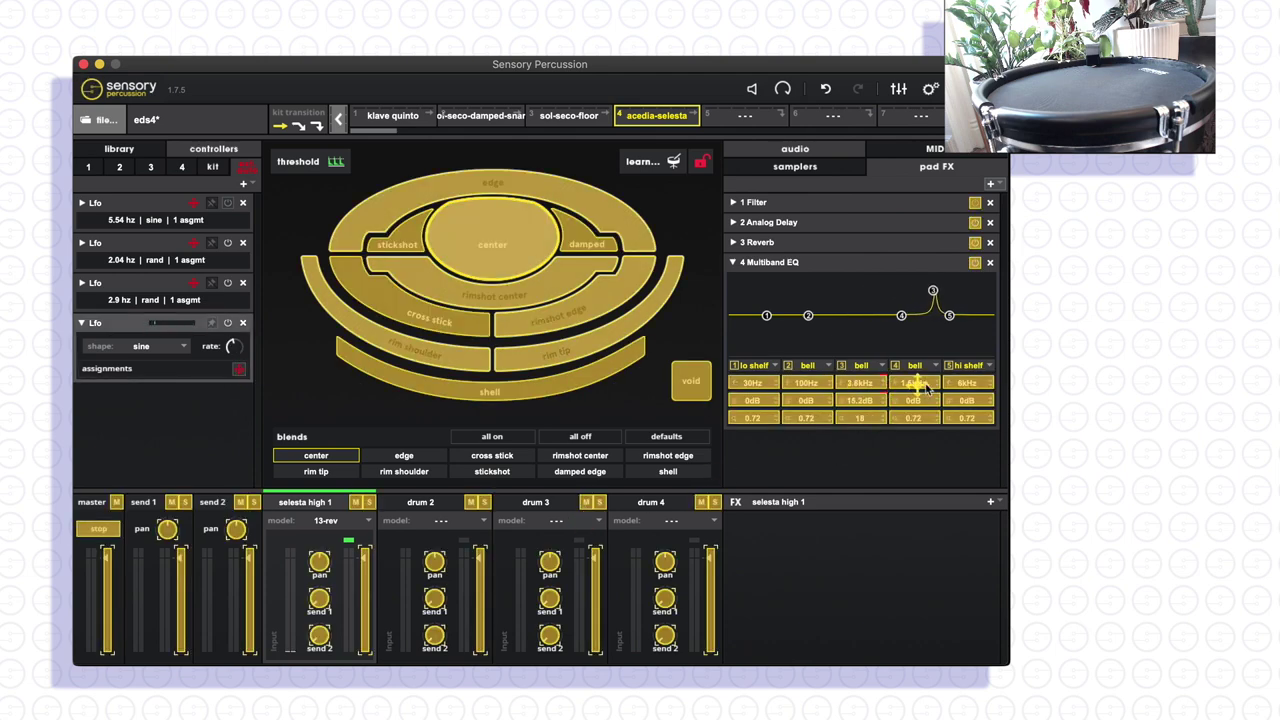
click(796, 386)
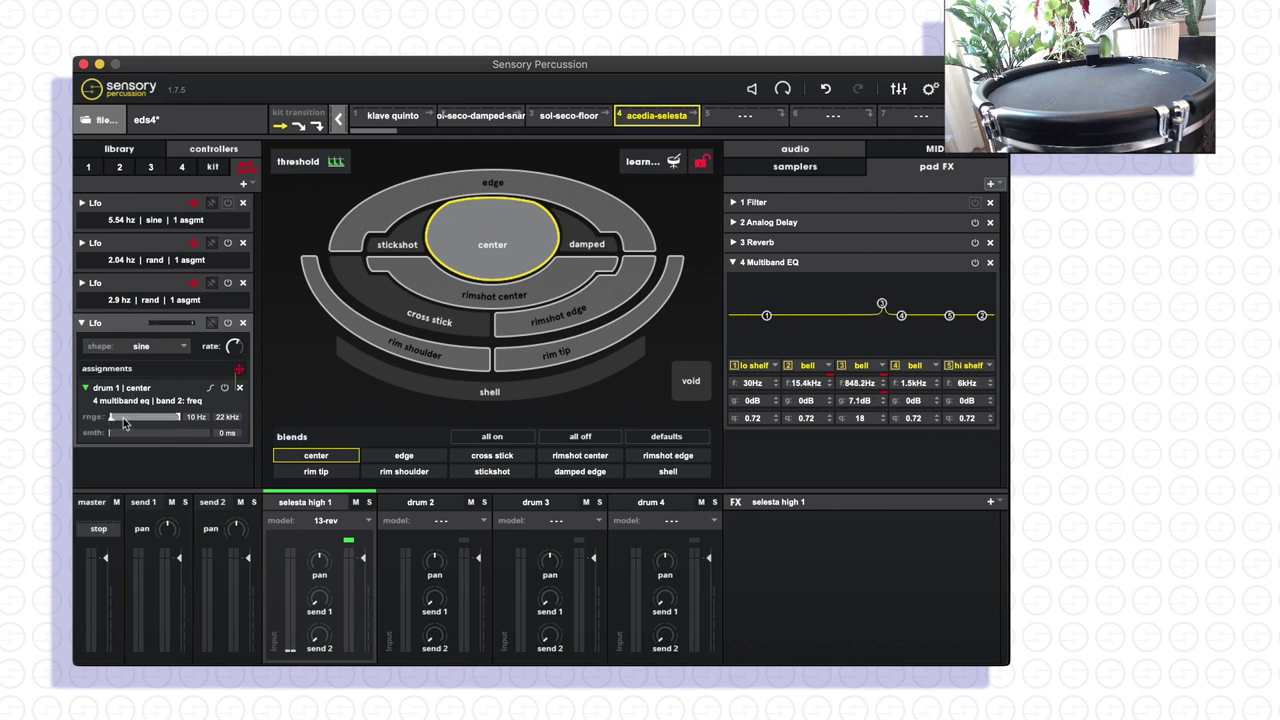
click(173, 418)
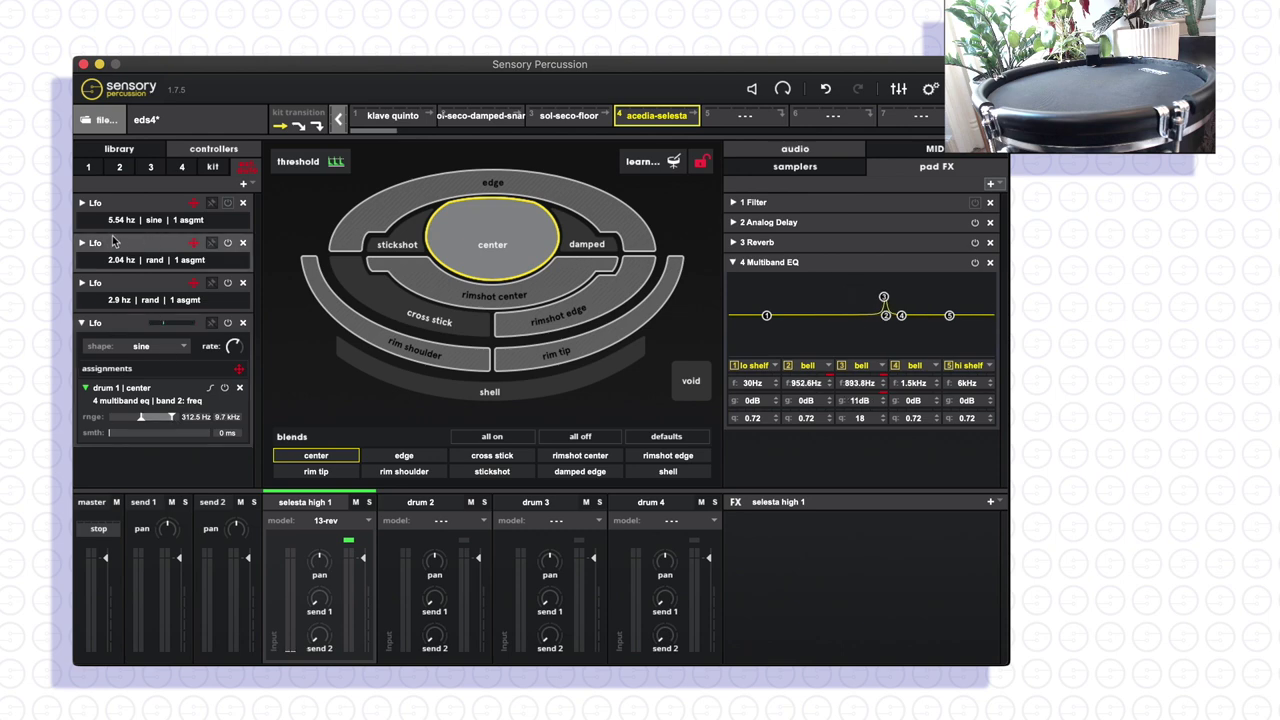
- Set the LFO frequency ranges to 1.1–22 kHz for EQ band 3 and 59 Hz–1.1 kHz for band 2
click(83, 245)
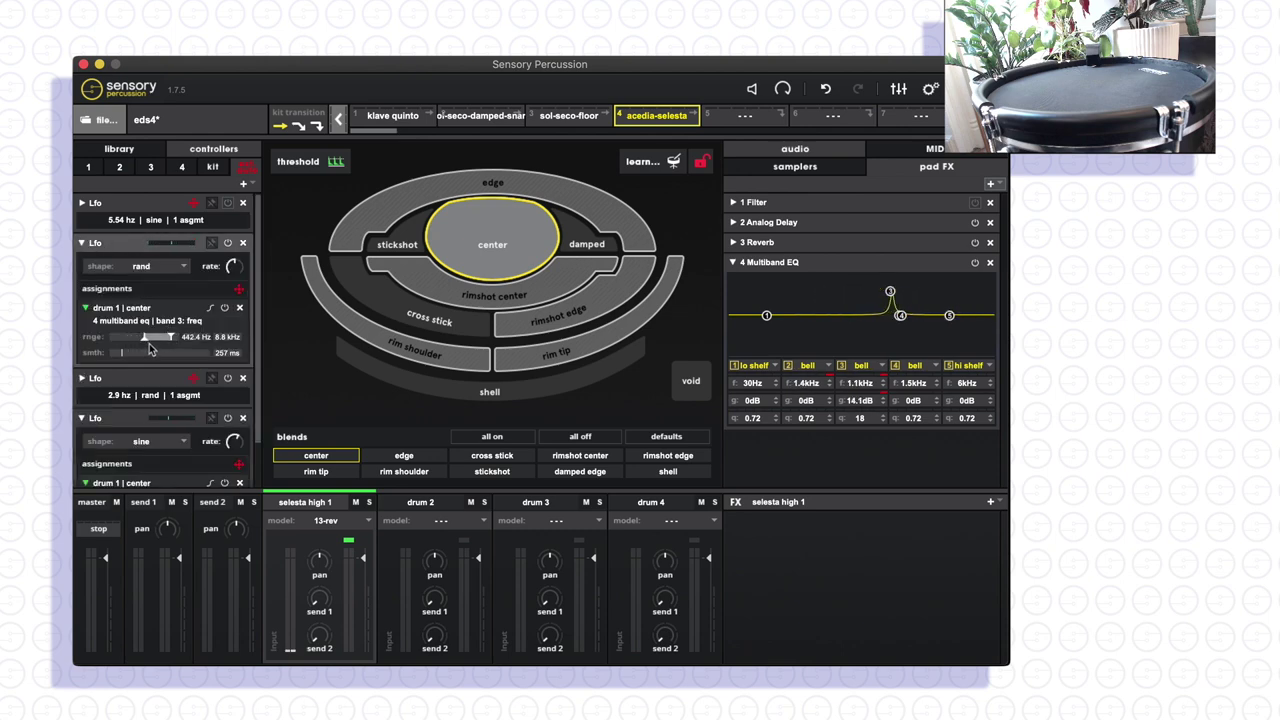
drag(172, 340, 194, 342)
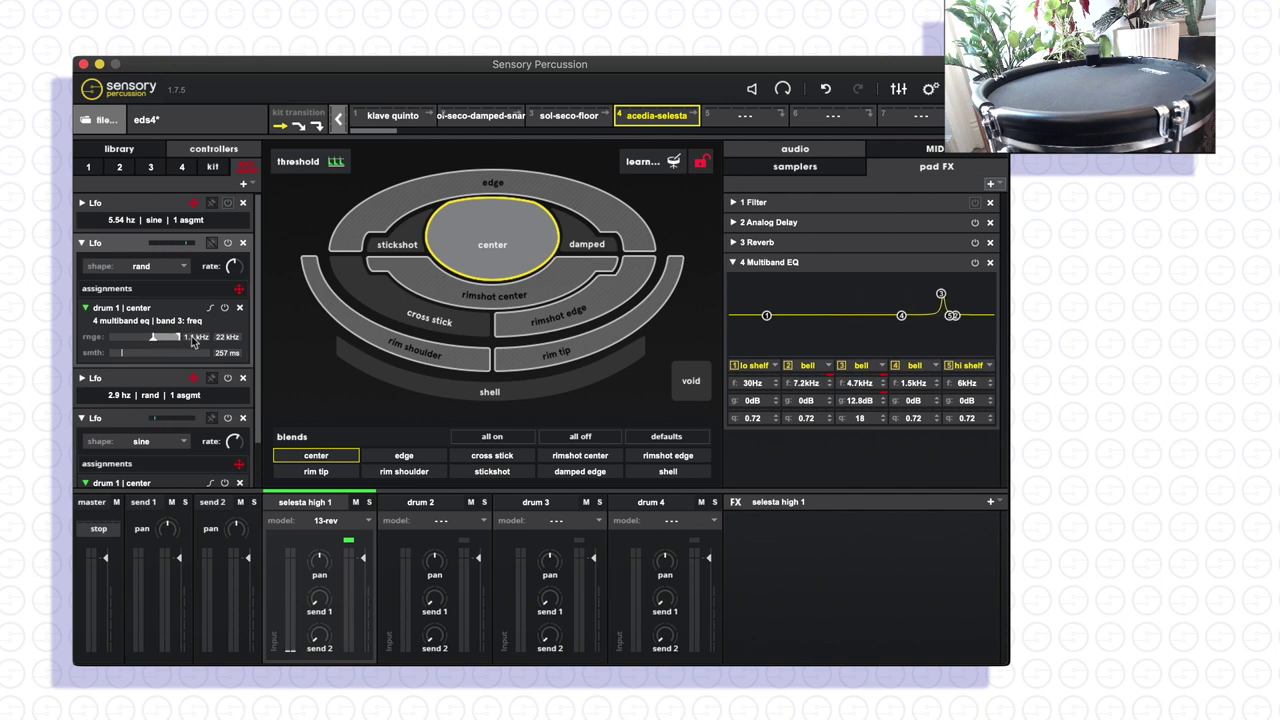
scroll(160, 380, down, 2)
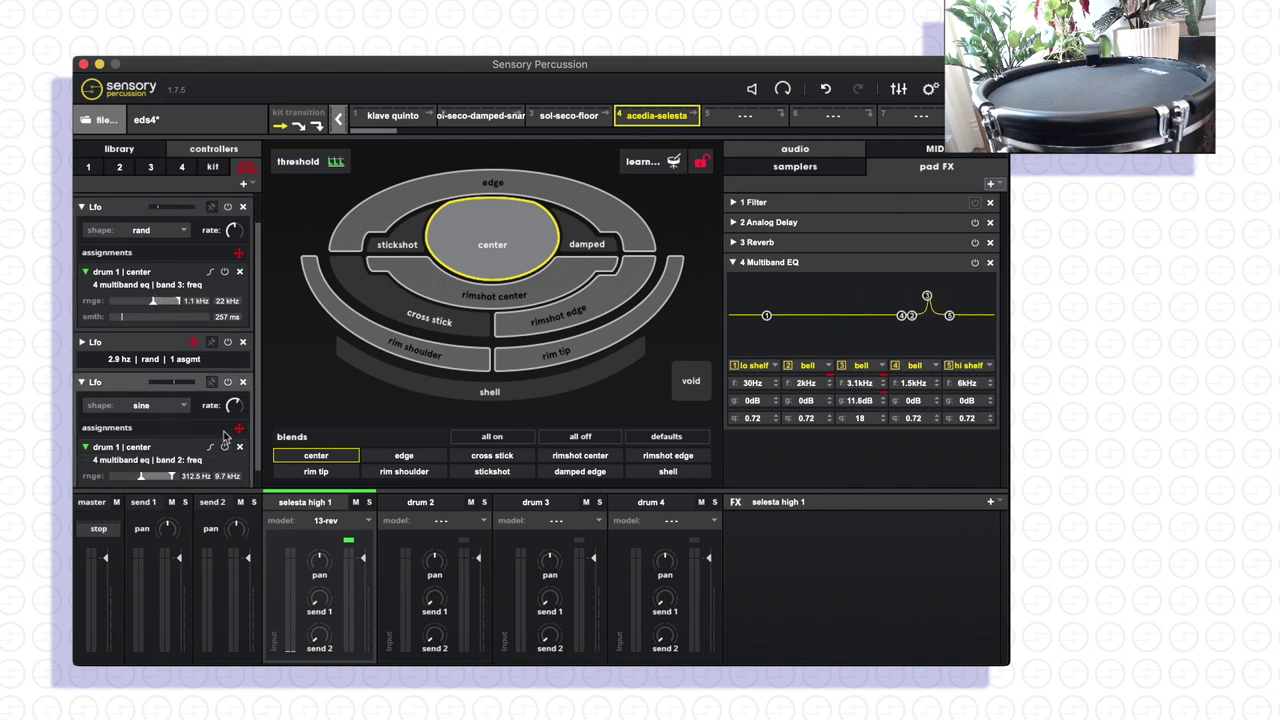
scroll(200, 439, down, 1)
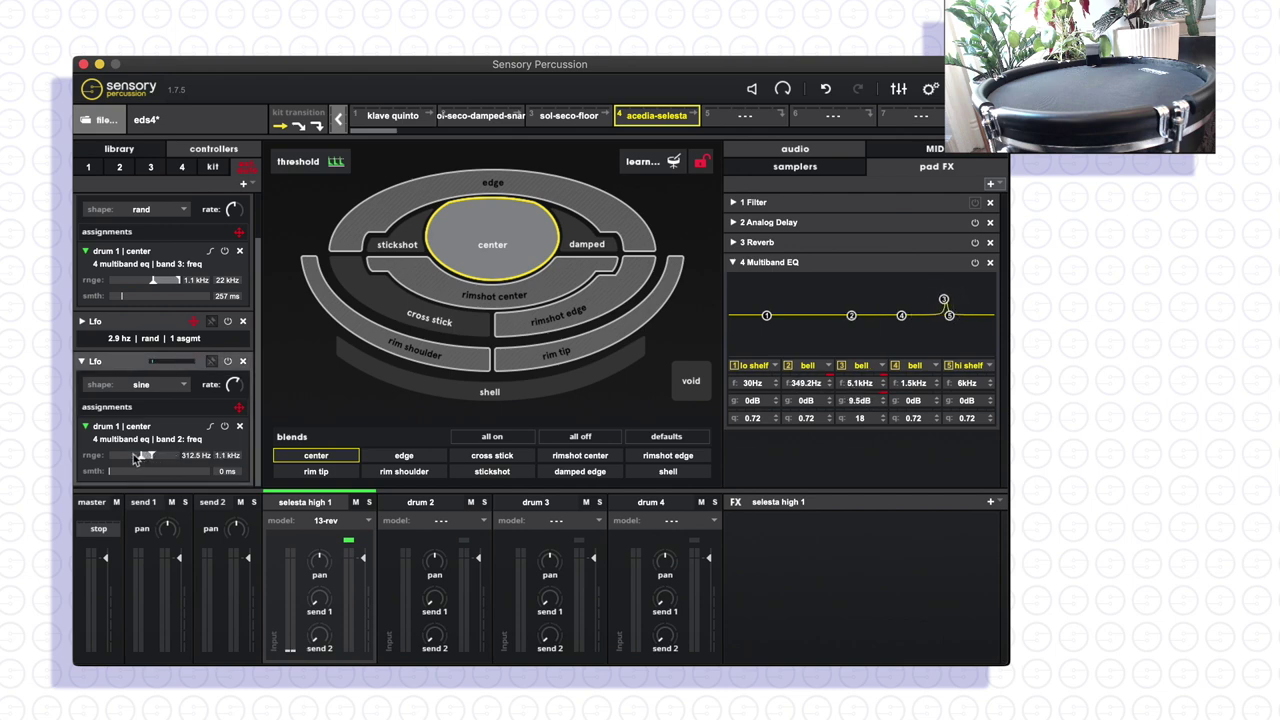
drag(125, 460, 121, 460)
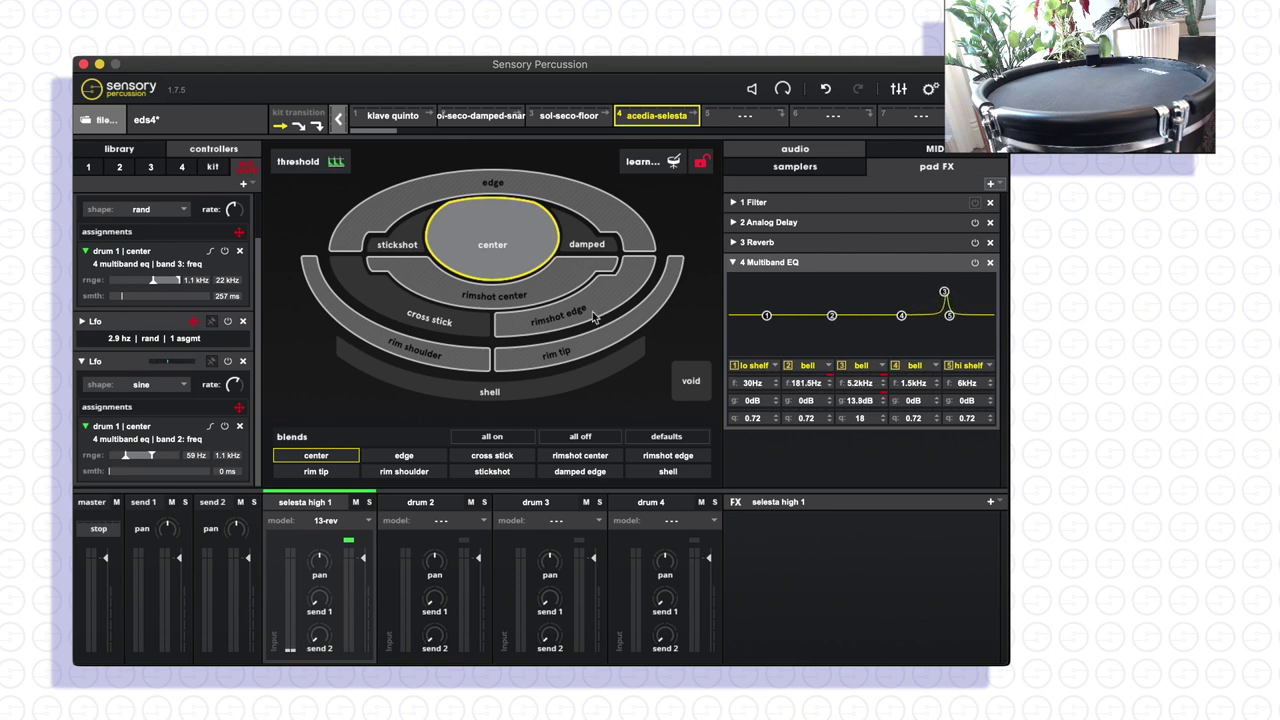
- Add a fifth LFO to the external/auto controllers and set its shape to rand
click(82, 361)
click(243, 184)
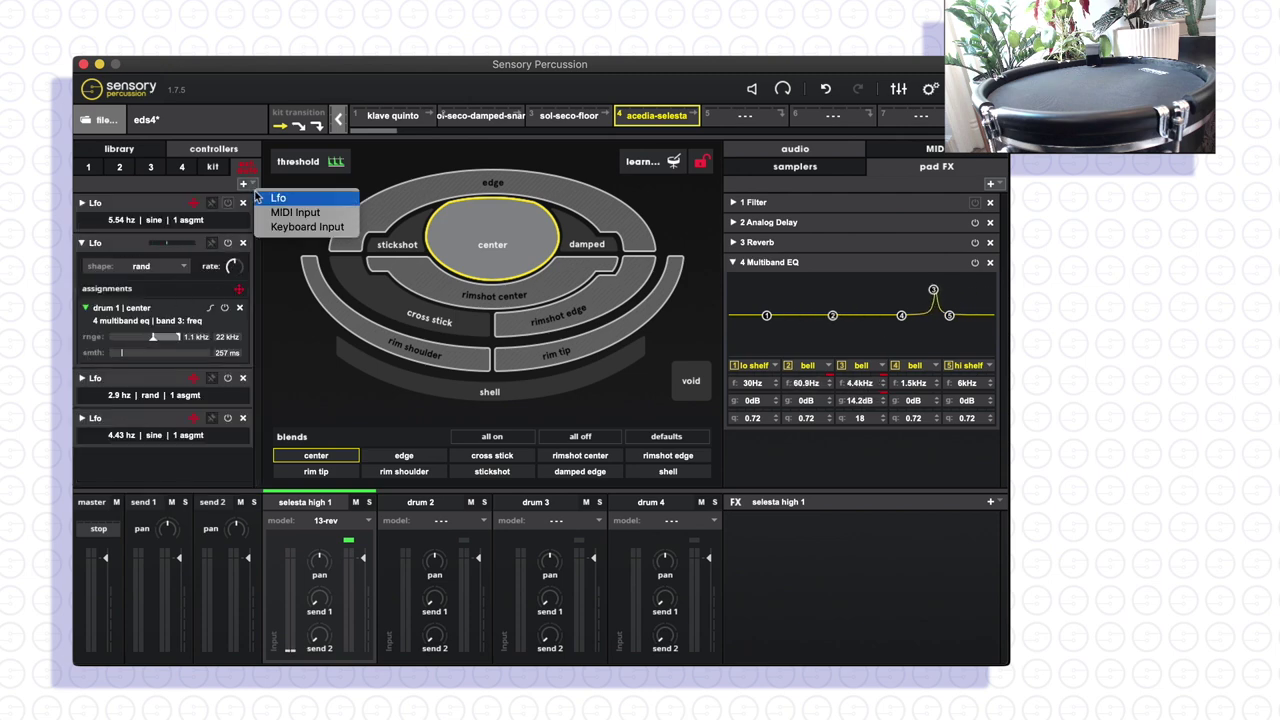
click(262, 198)
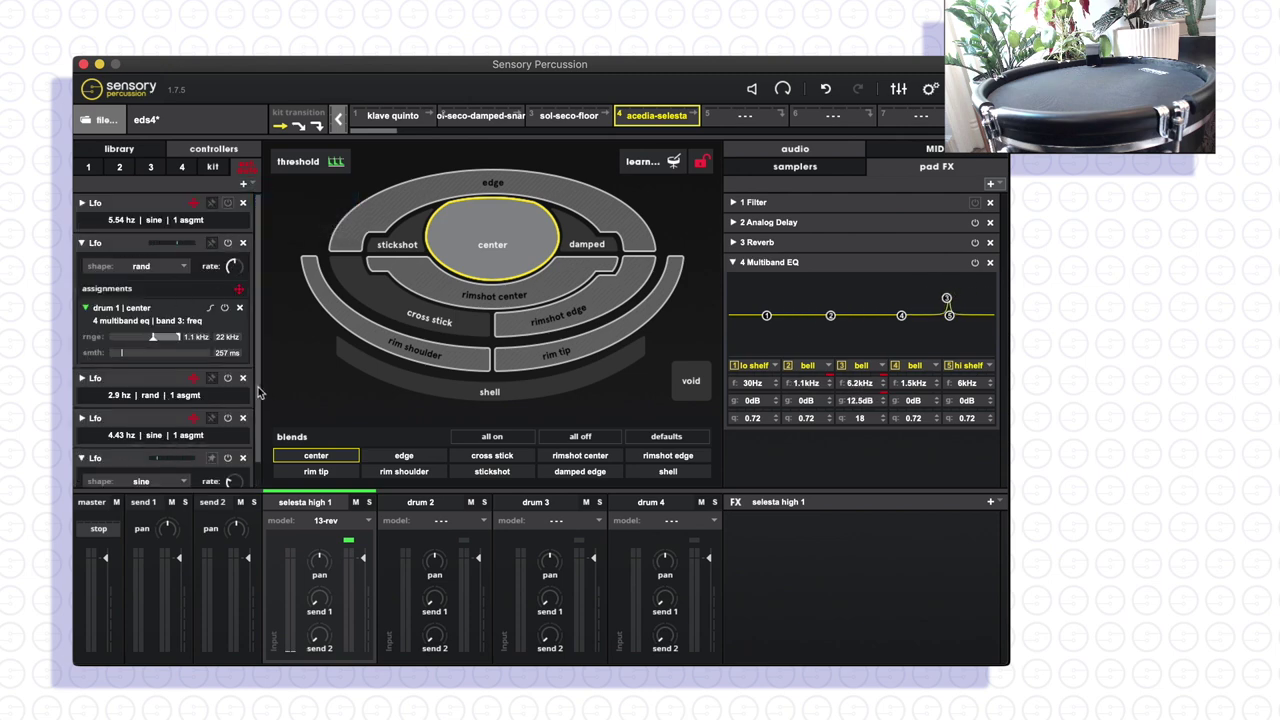
scroll(253, 460, down, 2)
click(186, 449)
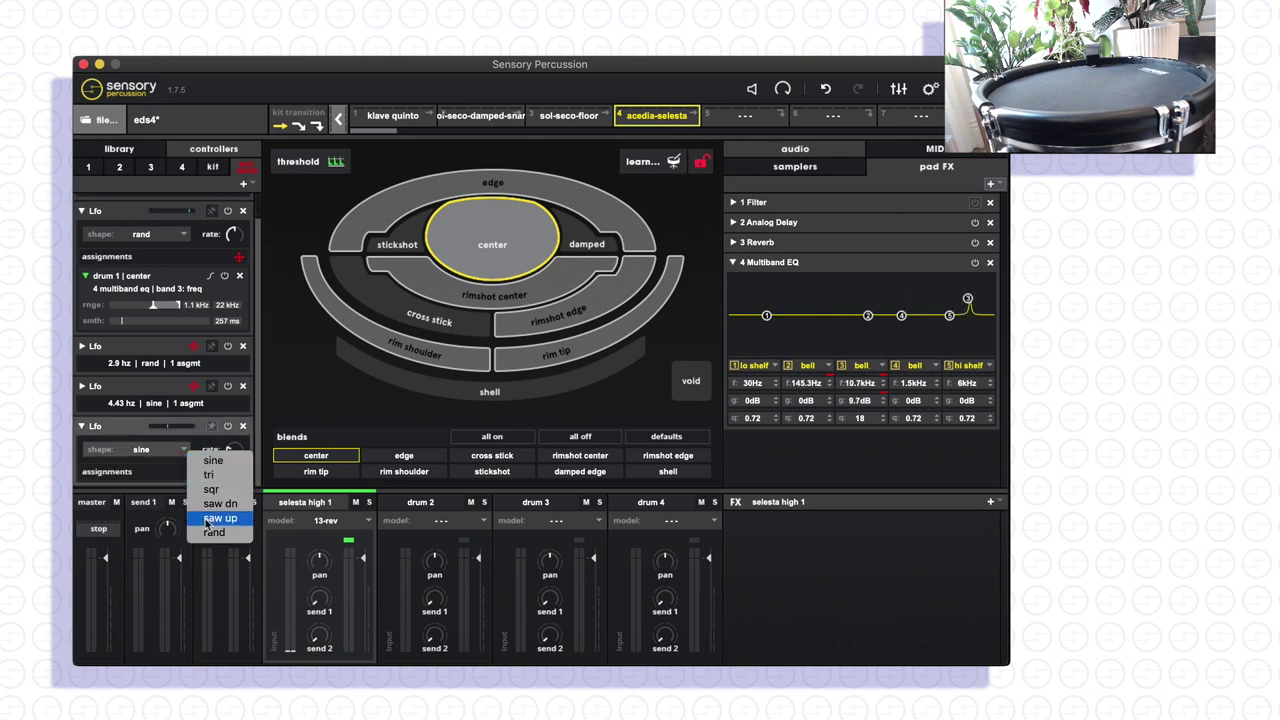
click(210, 536)
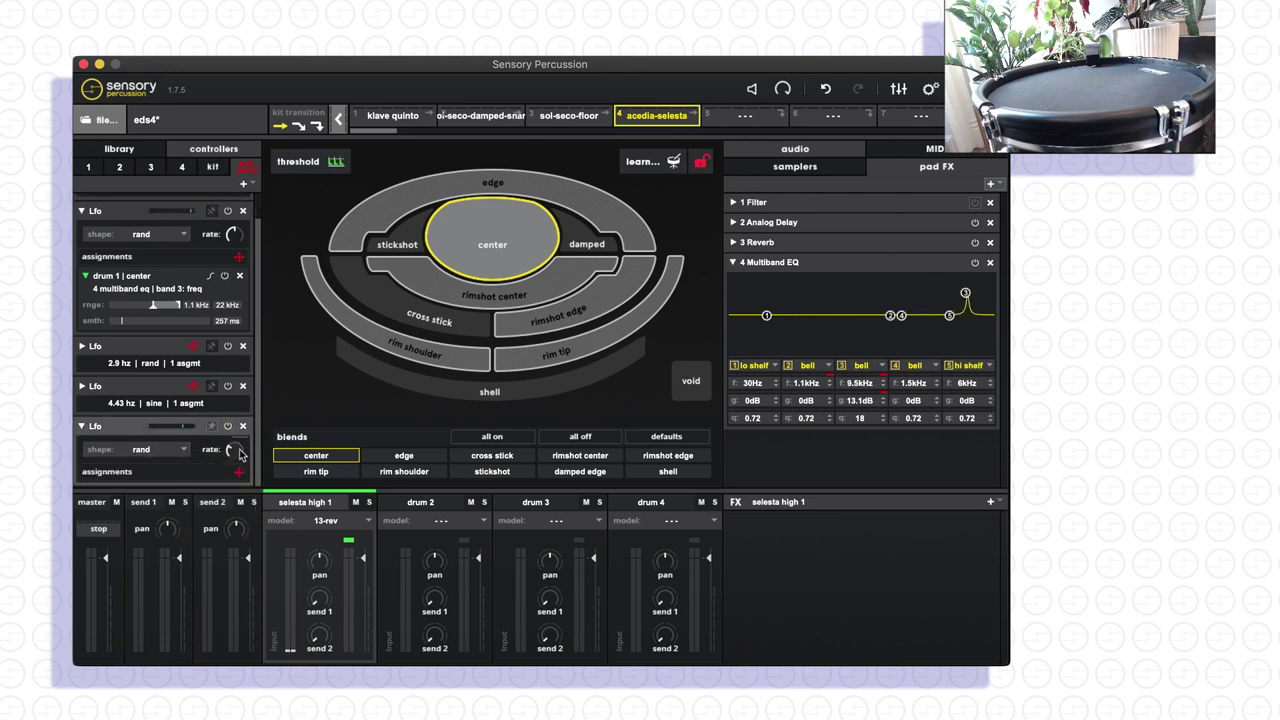
- Assign the new random LFO to the Multiband EQ's band 2 gain, limiting its range to 7.2–16 dB
click(239, 474)
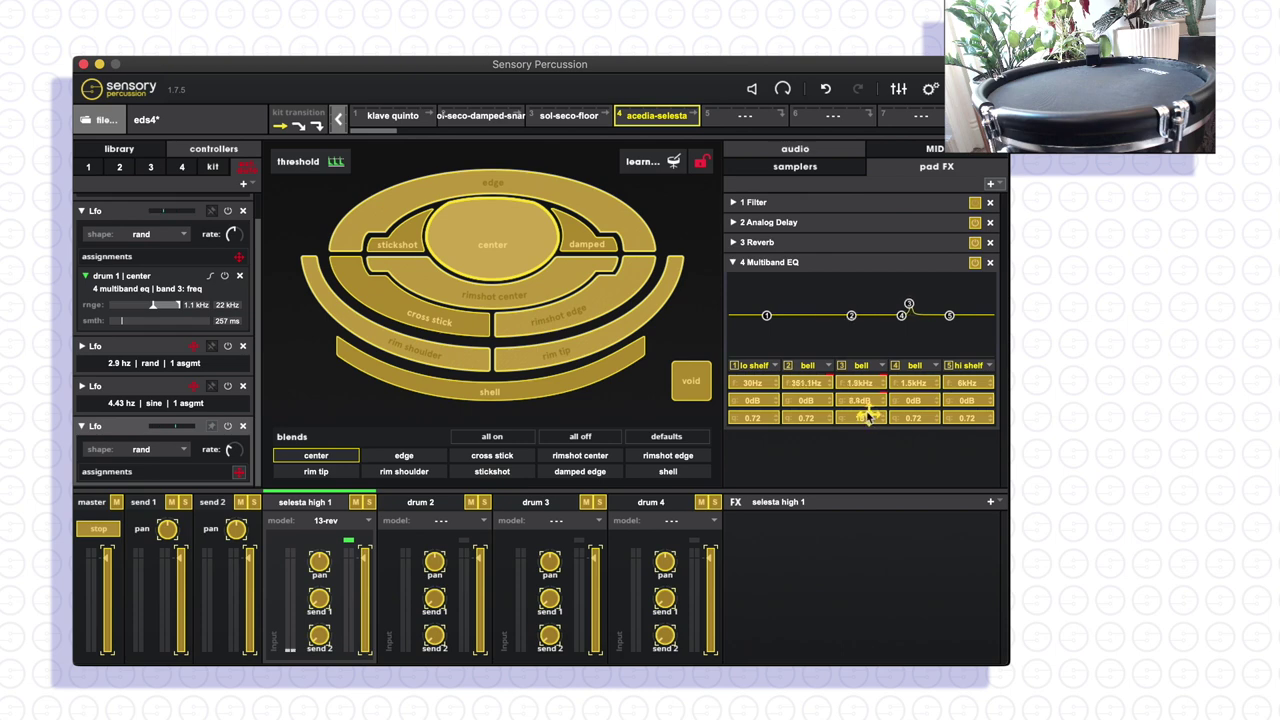
click(818, 398)
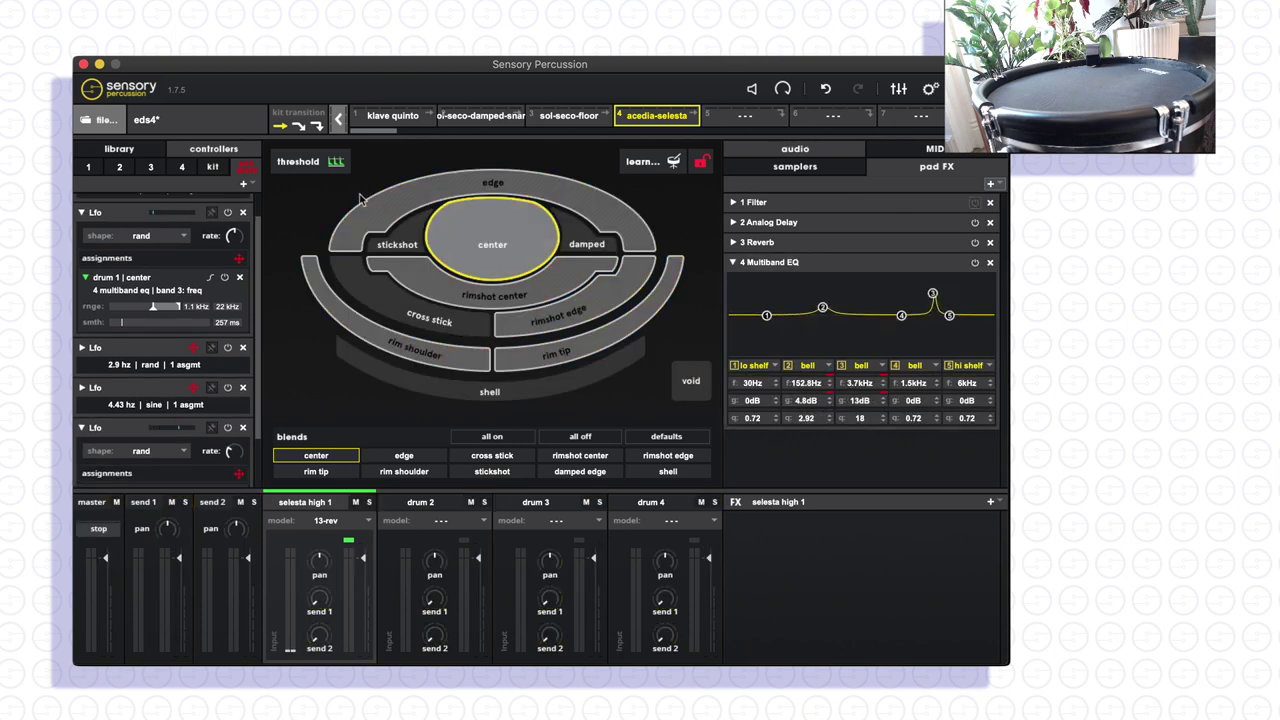
scroll(258, 360, down, 2)
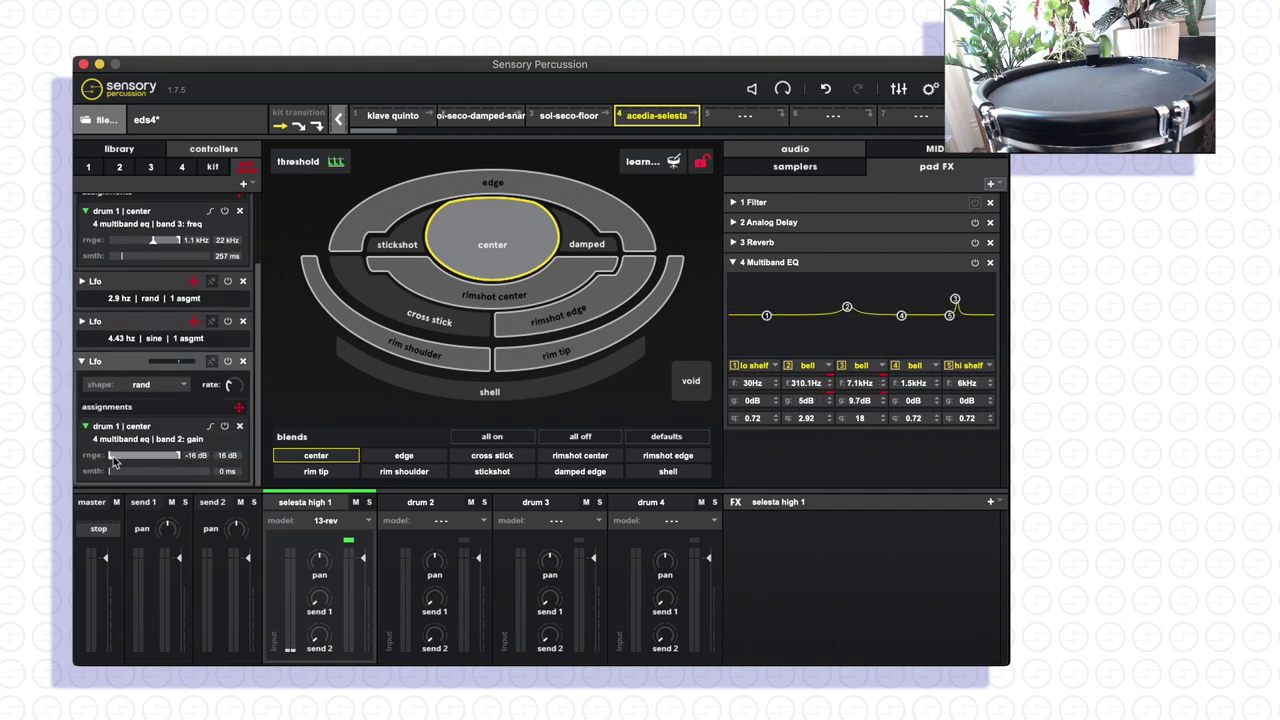
drag(130, 462, 136, 462)
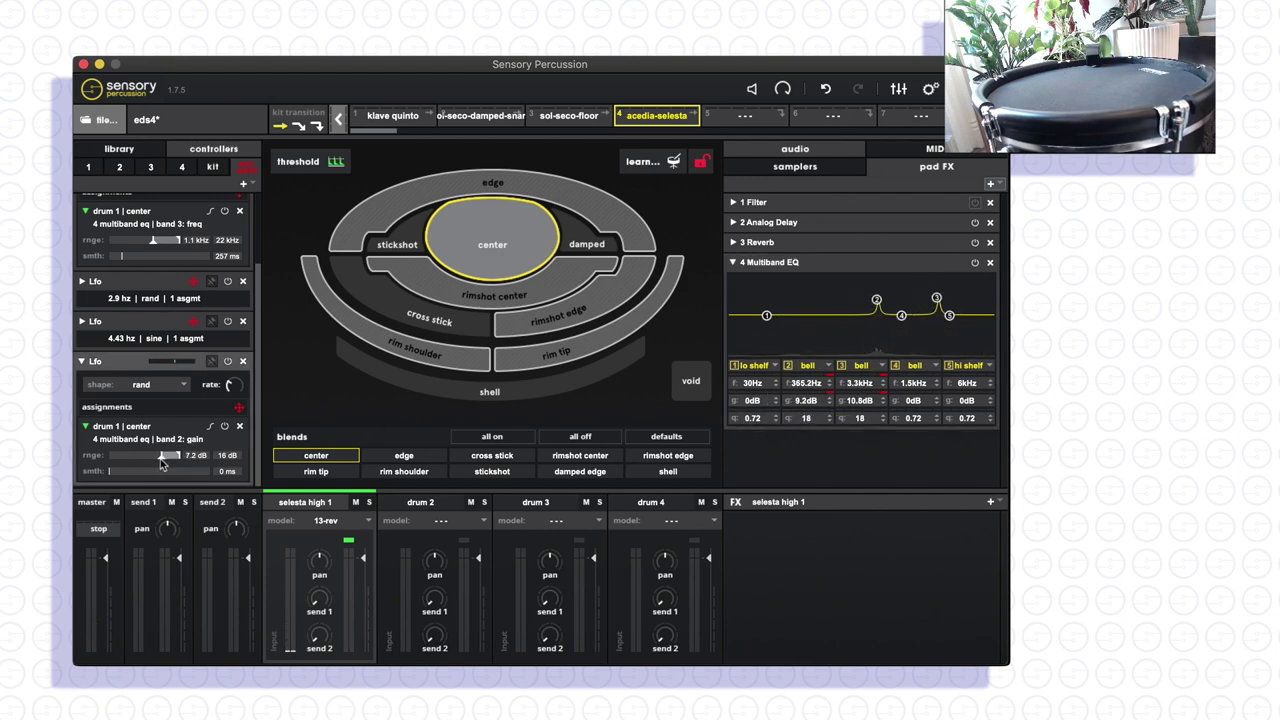
- Change the shape of the LFO driving the Multiband EQ's band 2 frequency to rand
click(83, 322)
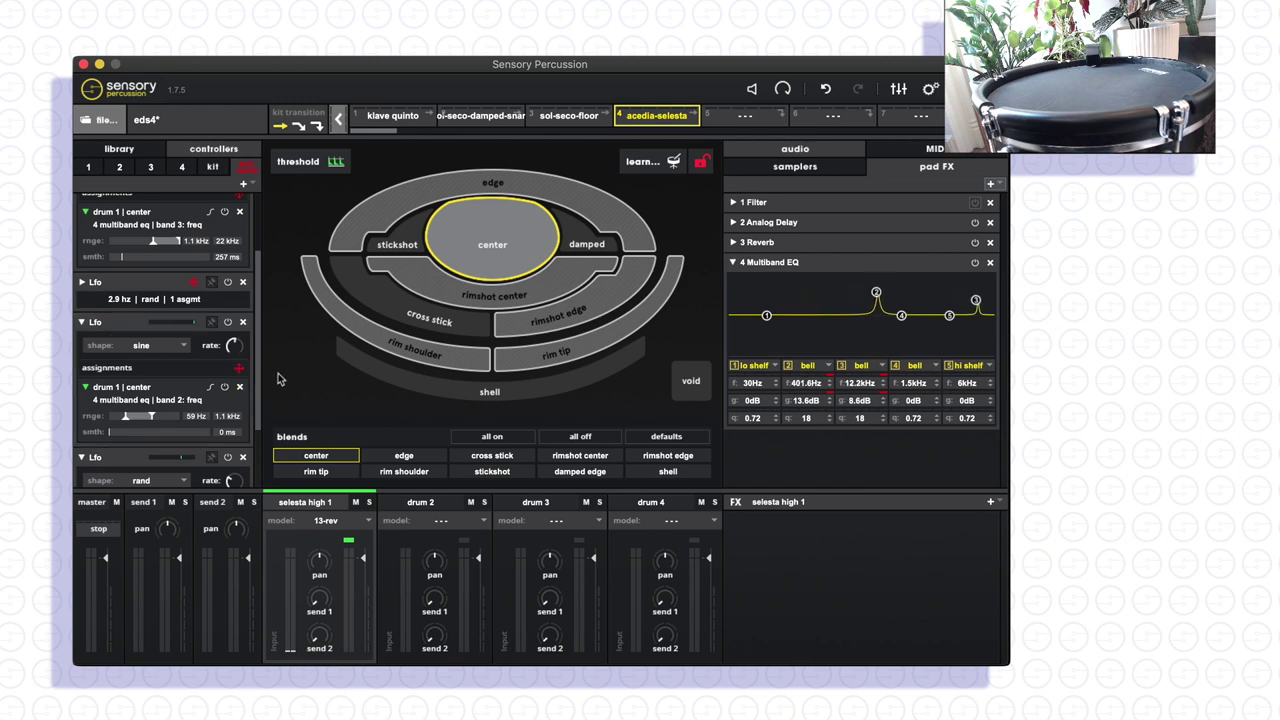
scroll(262, 300, up, 3)
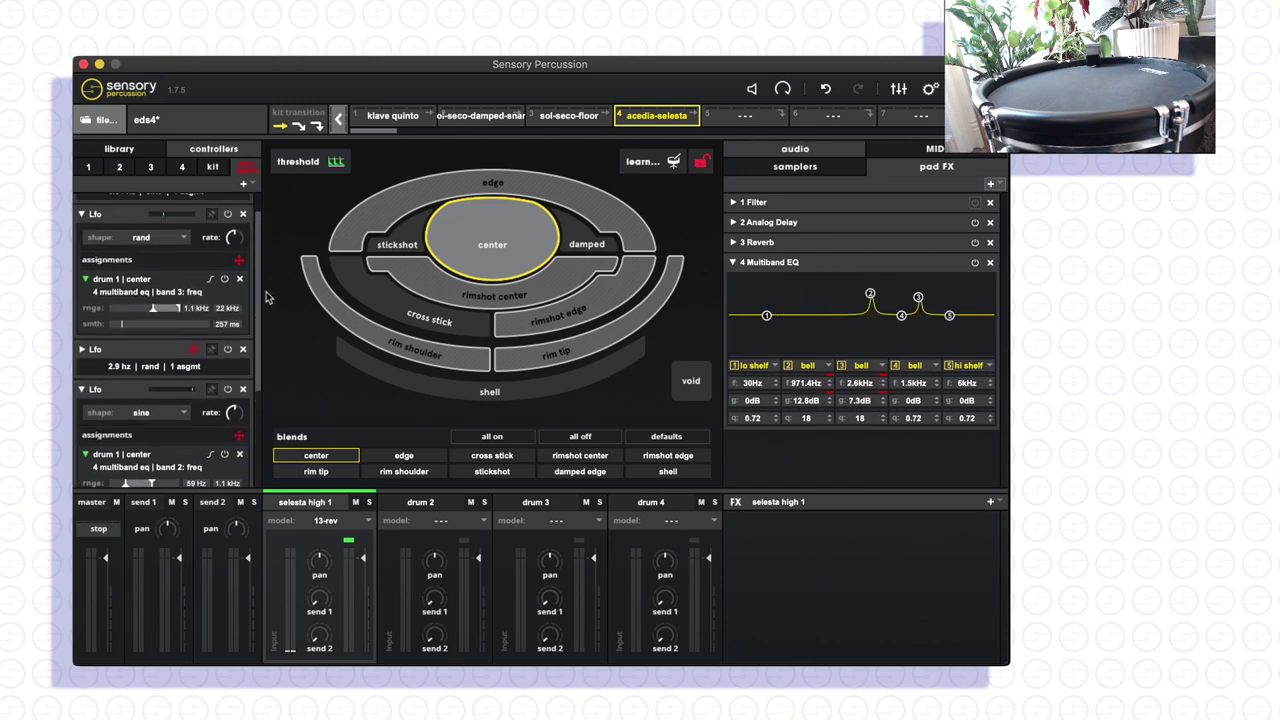
mouse_move(250, 242)
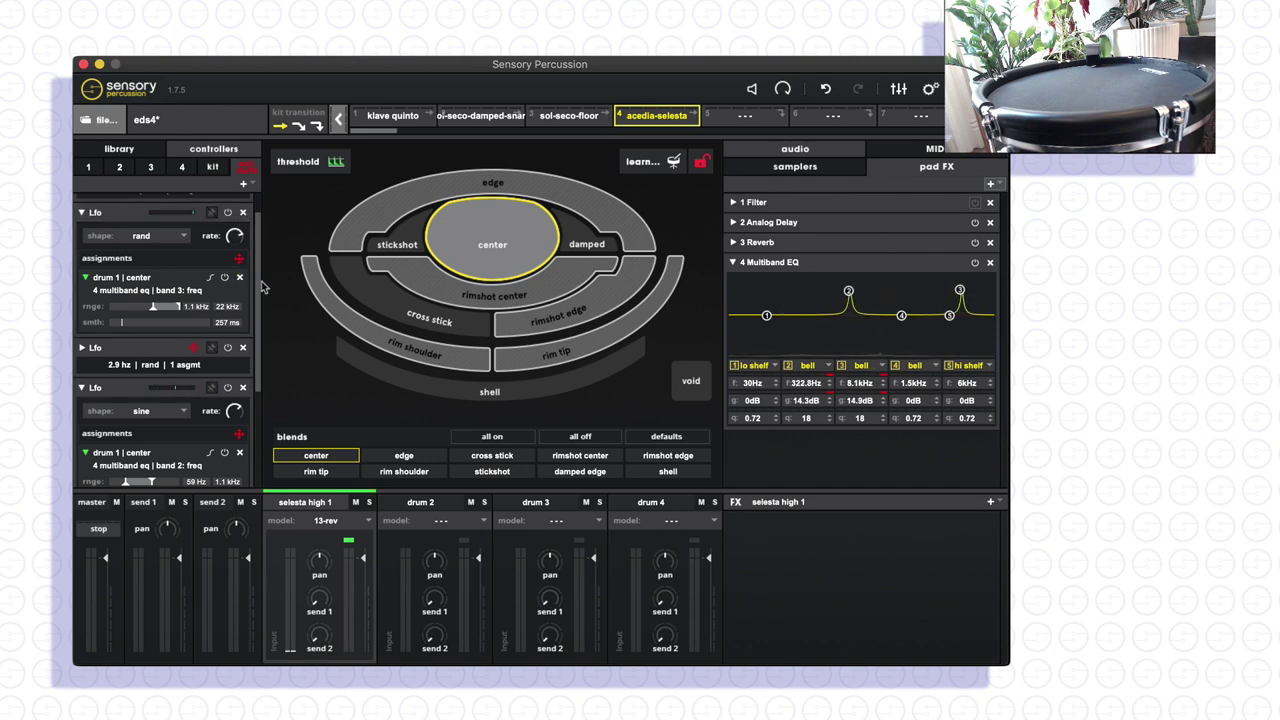
scroll(257, 260, up, 1)
scroll(257, 250, up, 2)
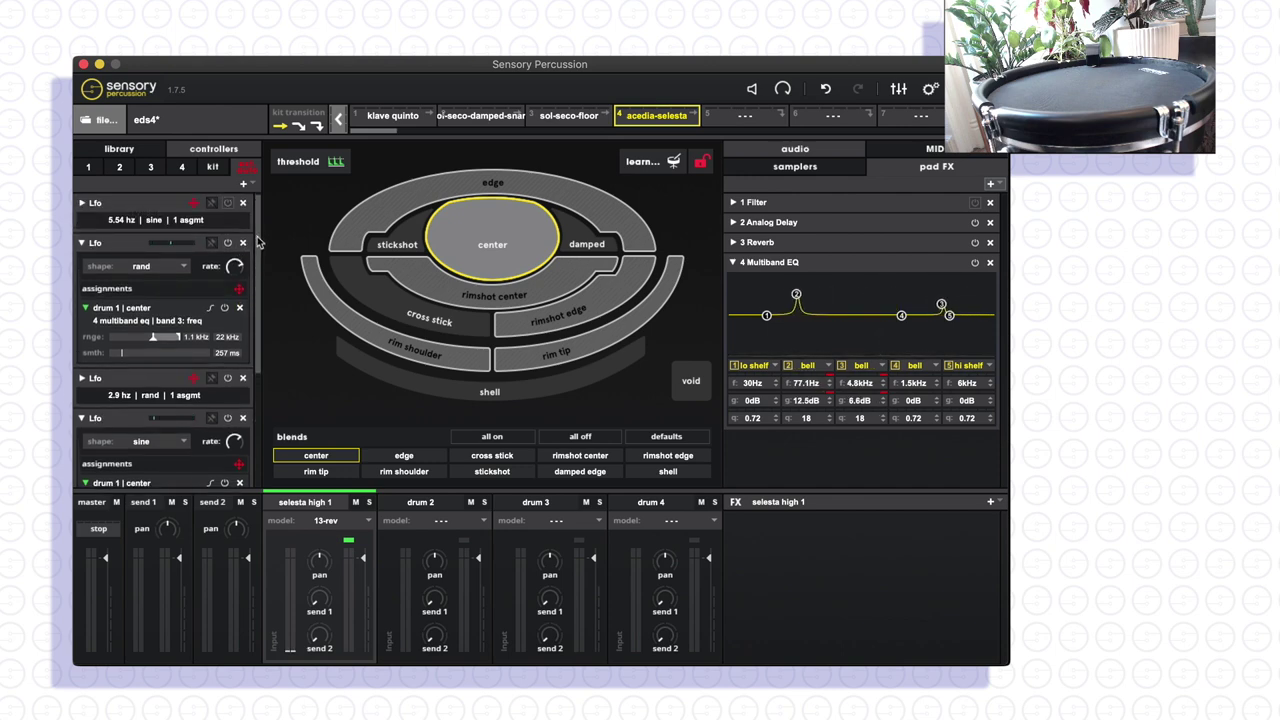
scroll(257, 262, down, 5)
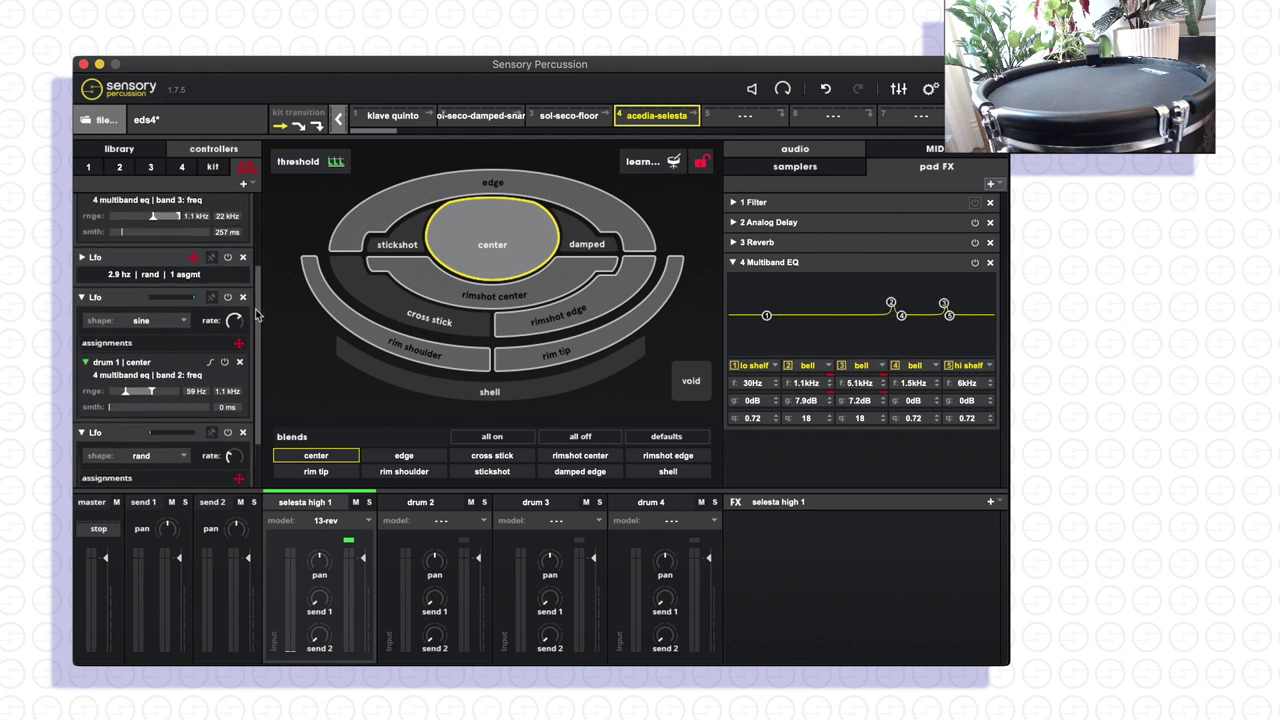
click(172, 316)
click(205, 405)
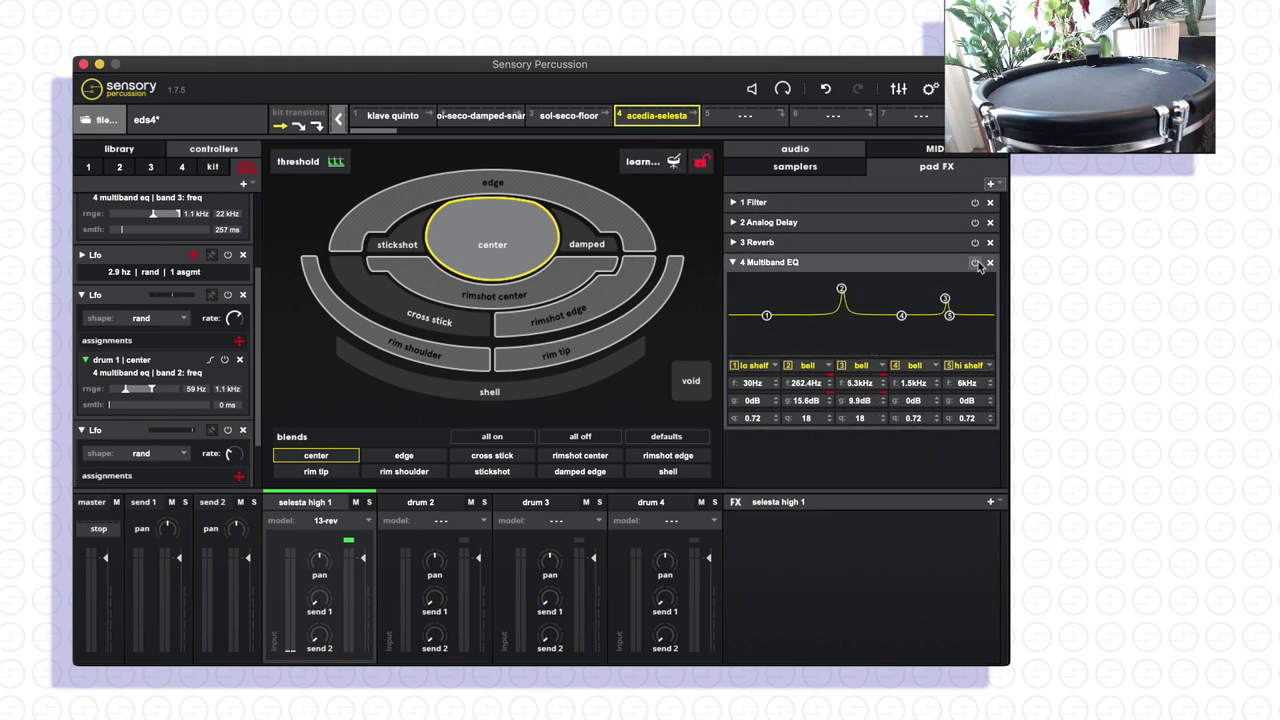
- Copy the center pad's Multiband EQ and paste it with its controllers into the channel effects of the sol-seco-floor kit
right_click(907, 291)
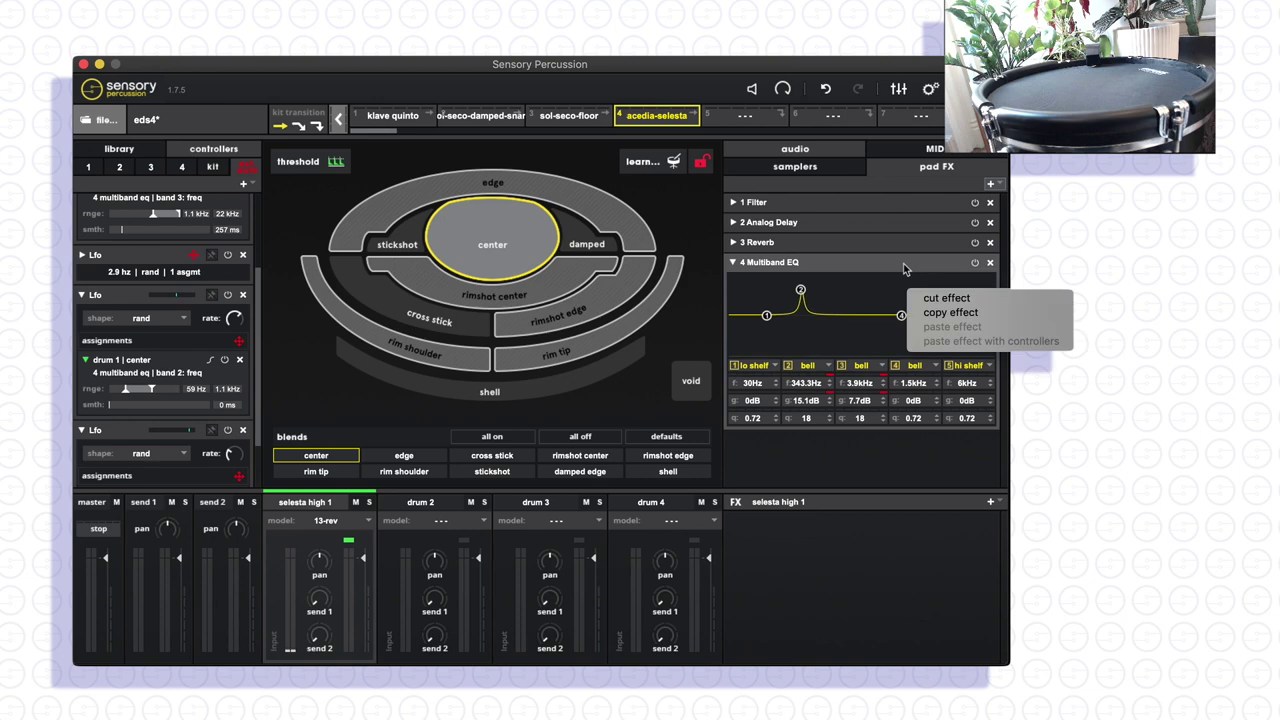
click(948, 312)
click(567, 116)
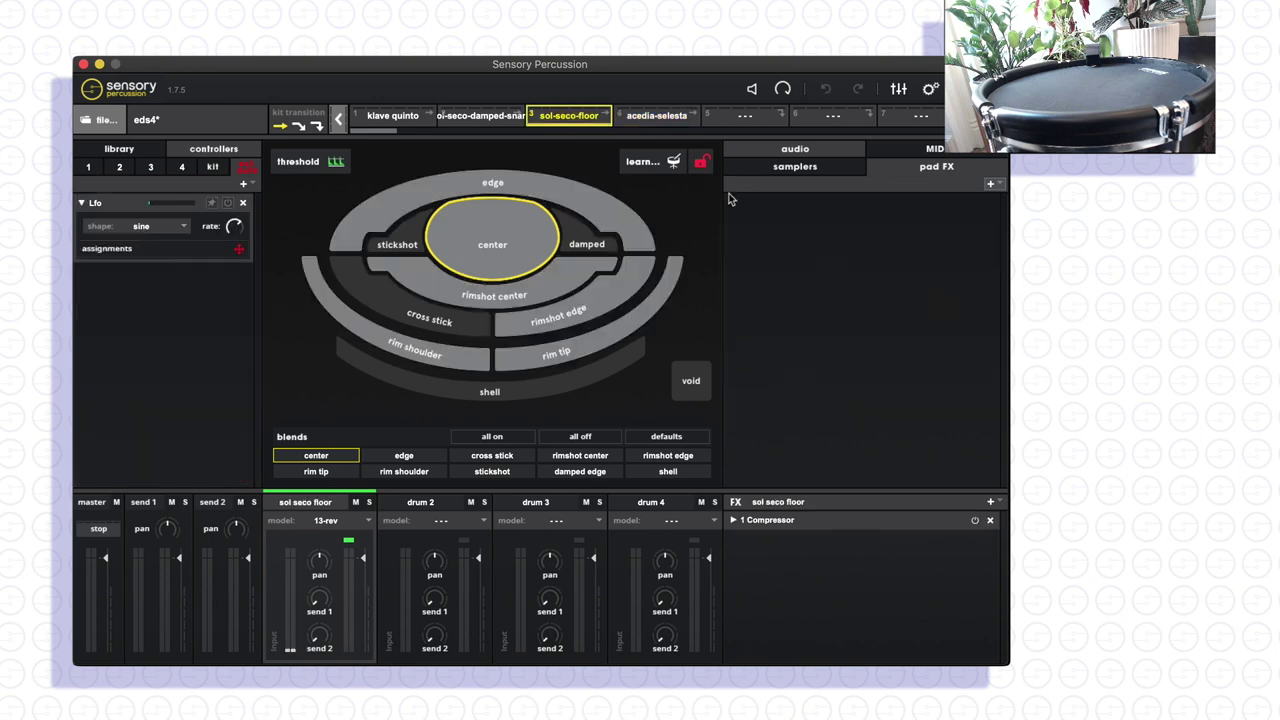
right_click(779, 562)
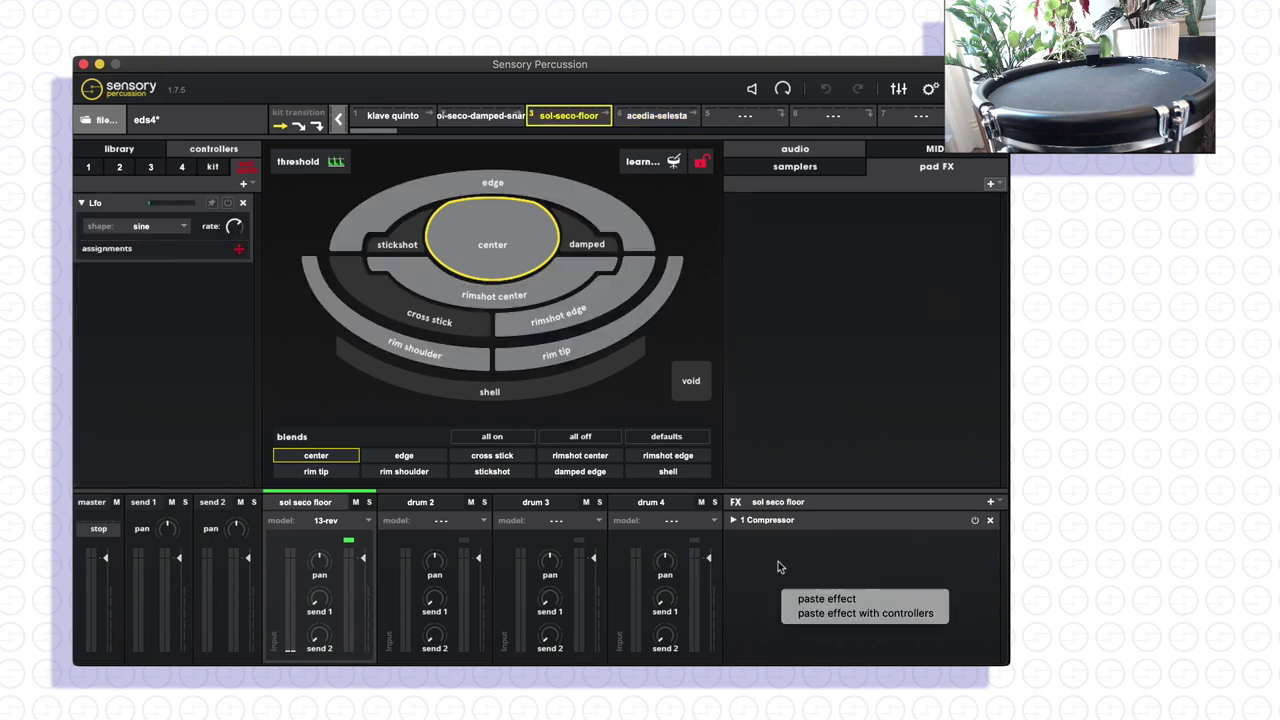
click(848, 613)
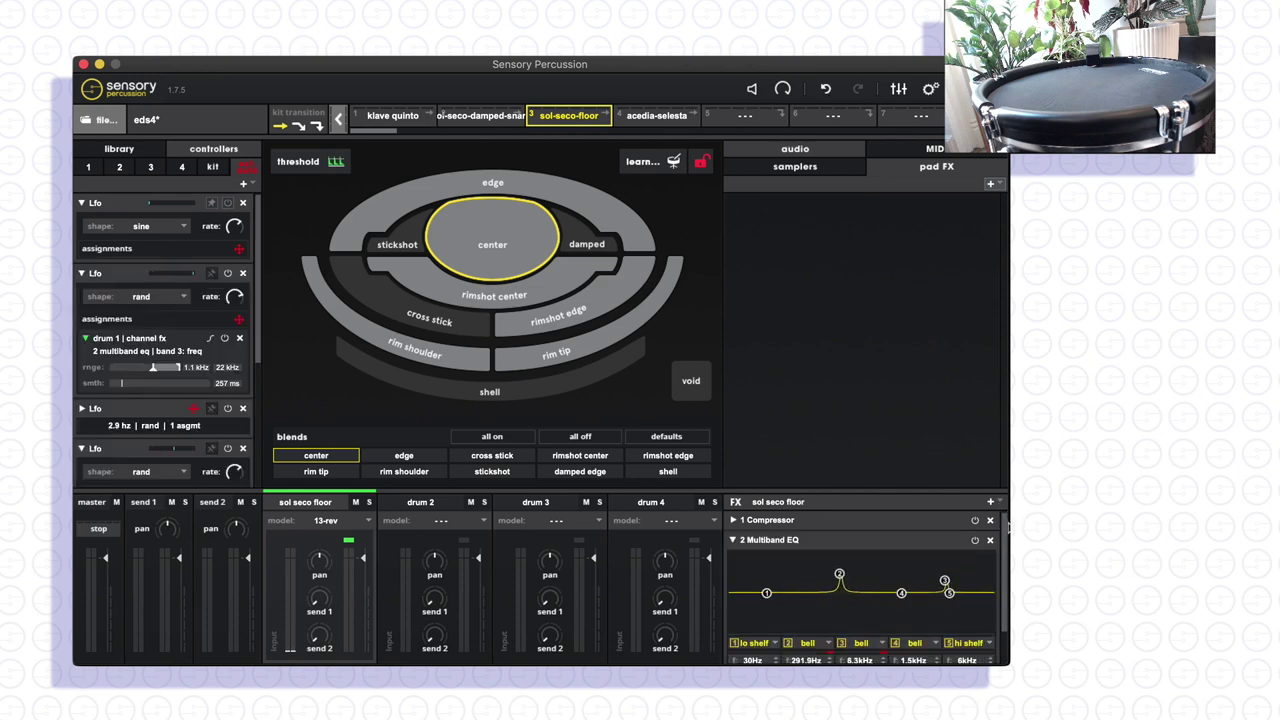
drag(1005, 527, 1005, 590)
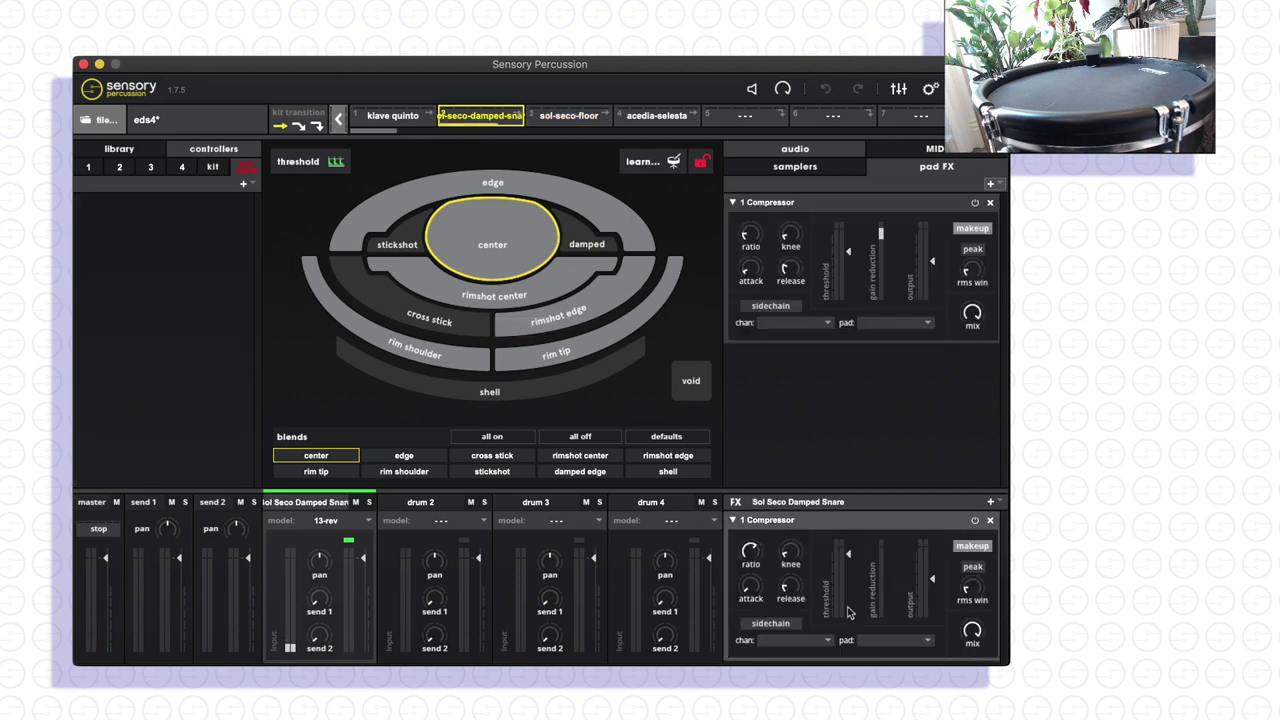
- Paste the Multiband EQ with its controllers into the Sol Seco Damped Snare channel effects and remove the pasted effect after trying it
click(732, 520)
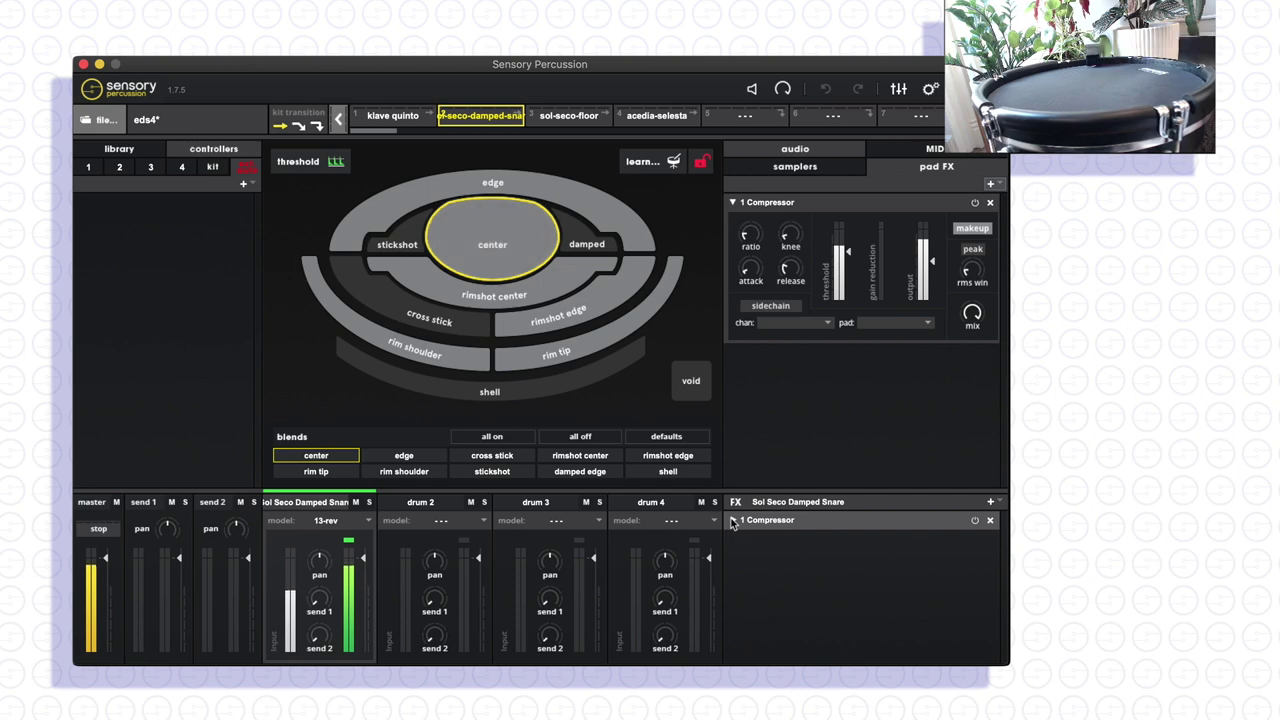
right_click(770, 574)
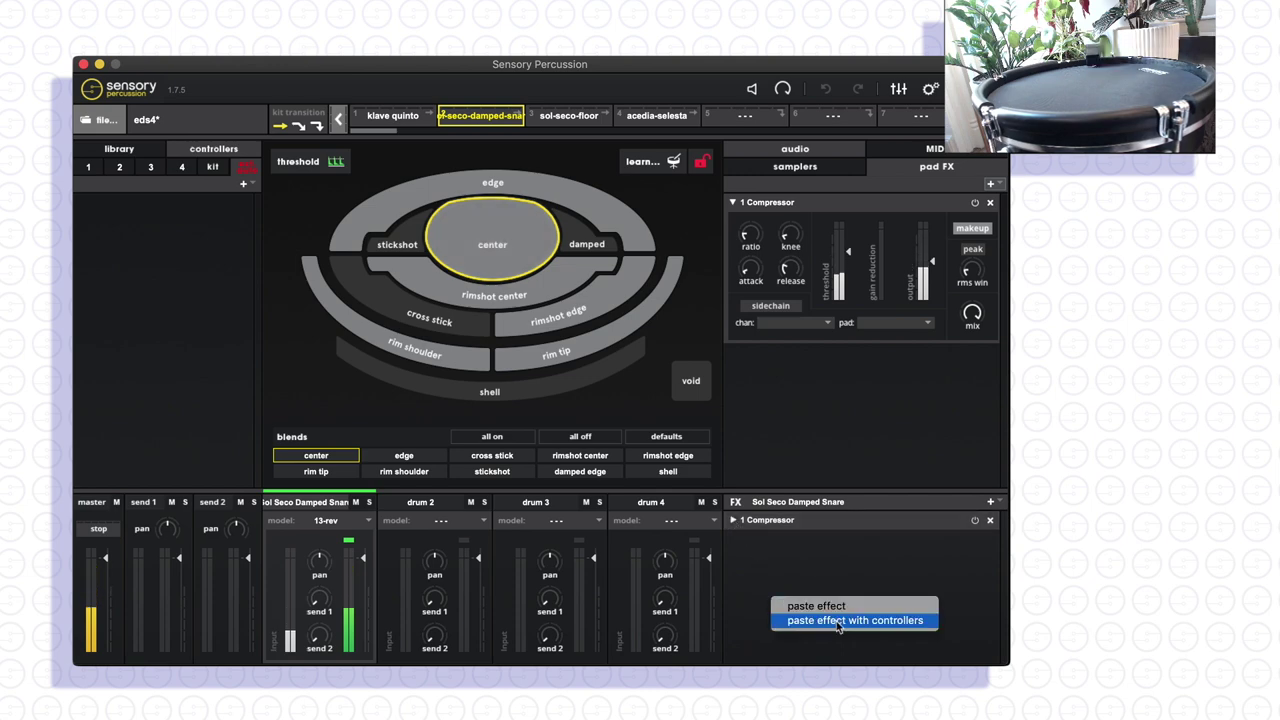
click(845, 621)
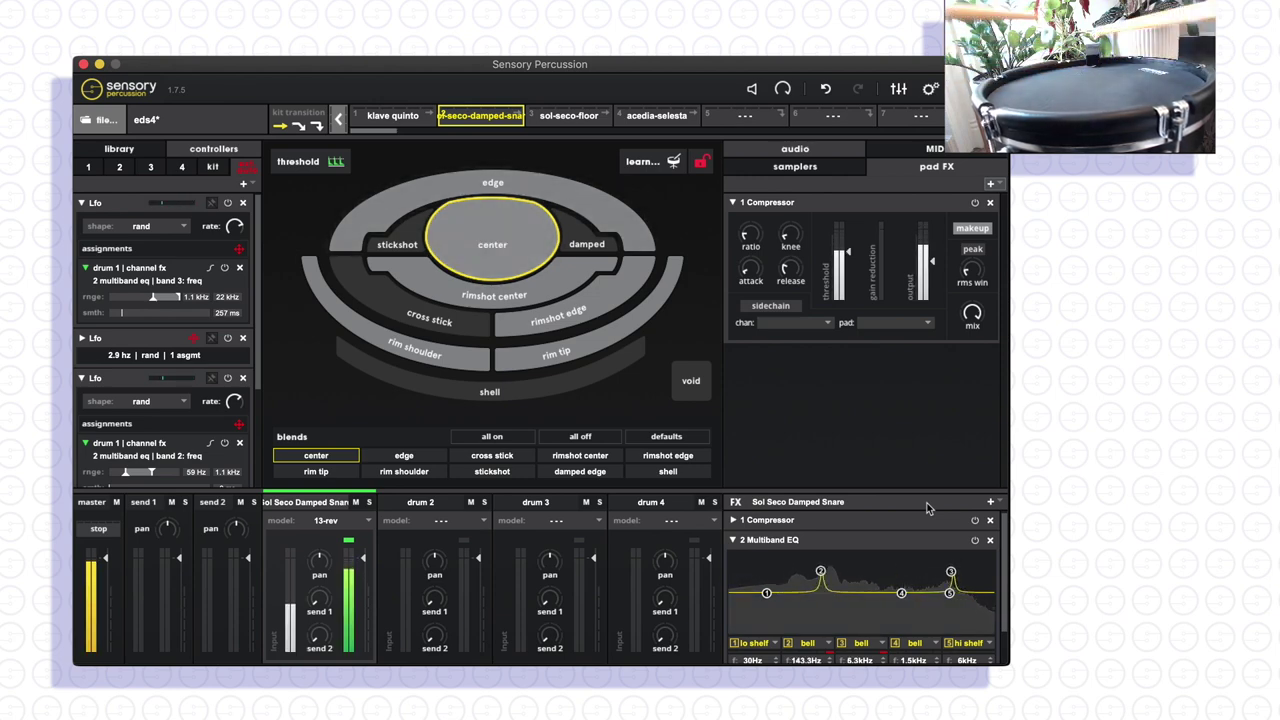
click(990, 540)
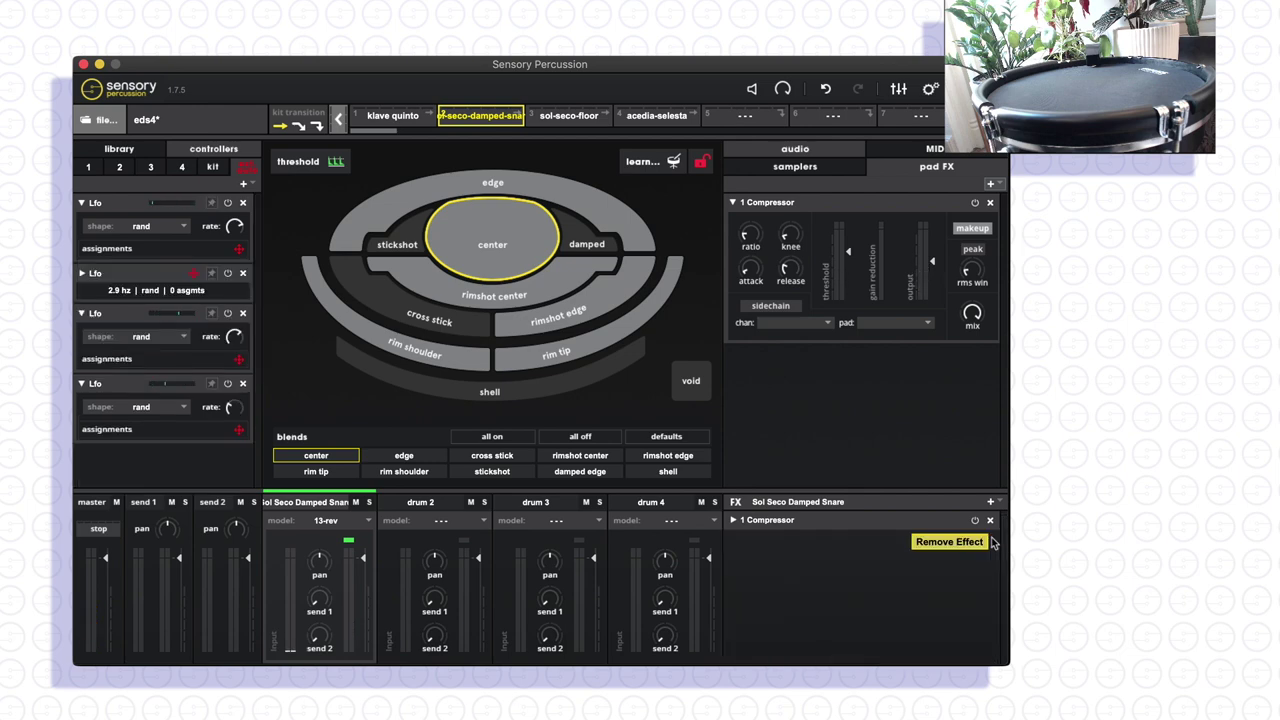
- Return to the acedia-selesta kit and add a 12AX7 Tube effect to the center pad with color at 100%
click(628, 118)
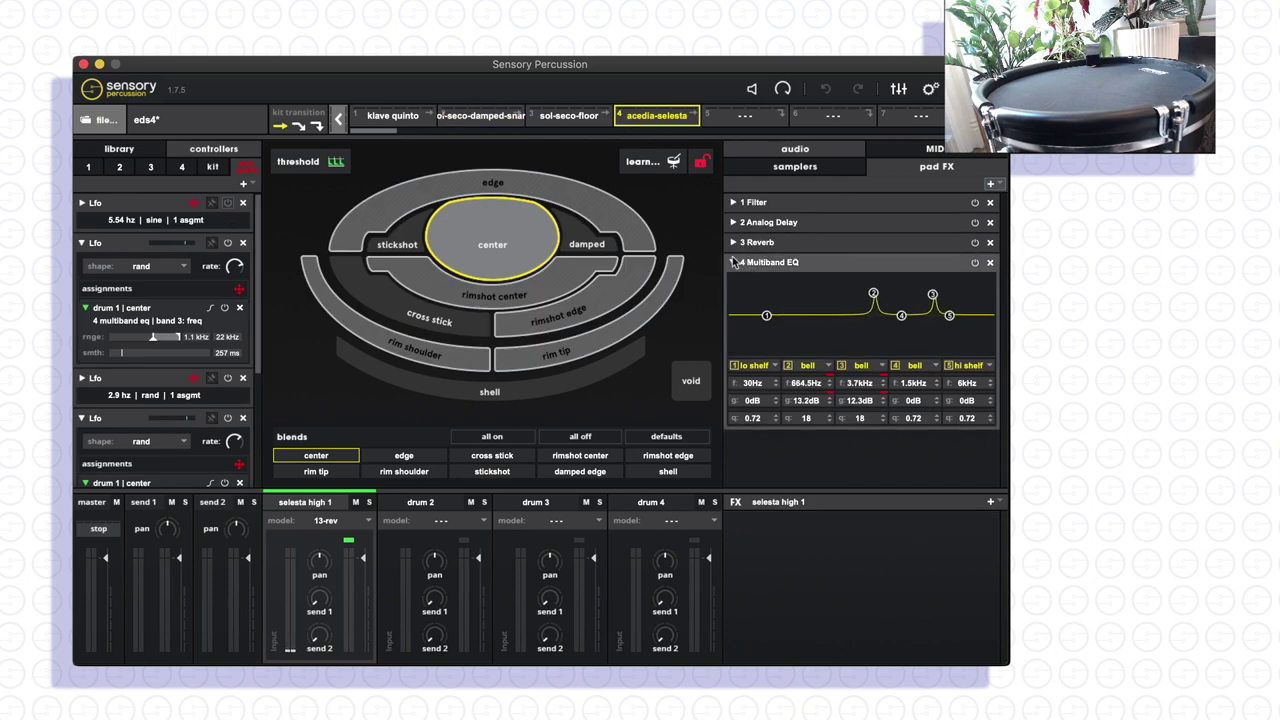
click(741, 262)
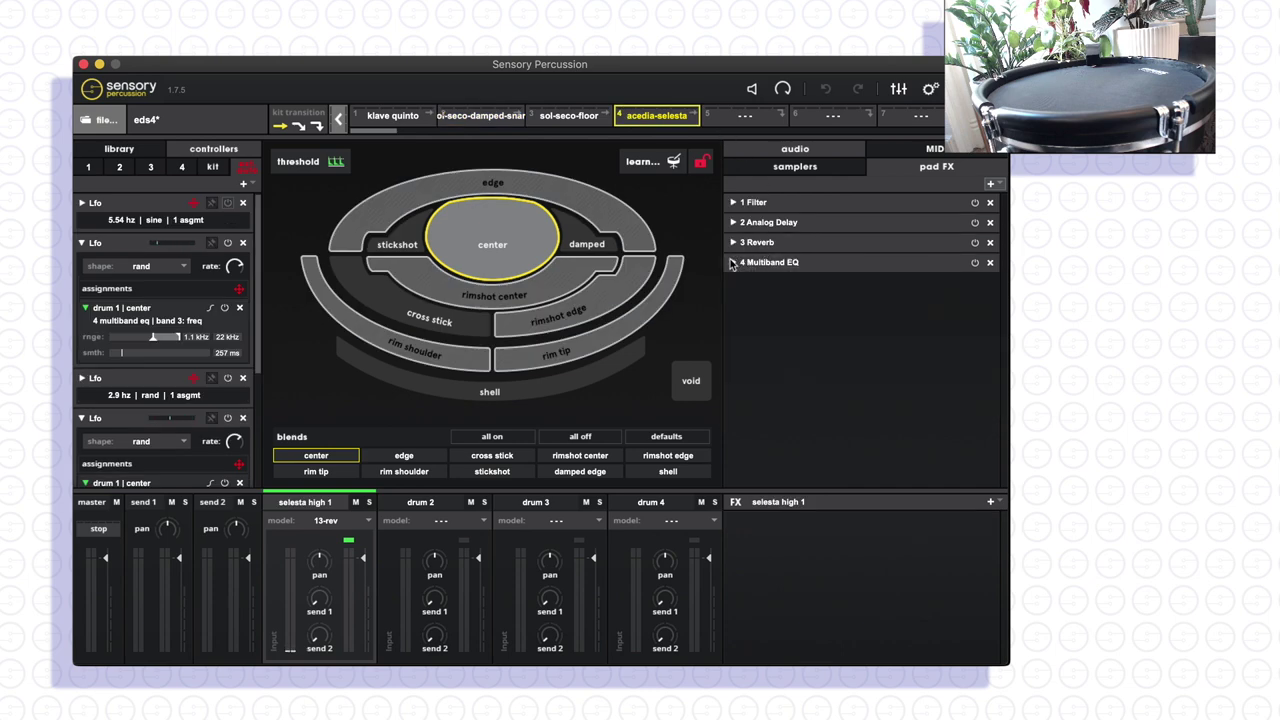
click(992, 183)
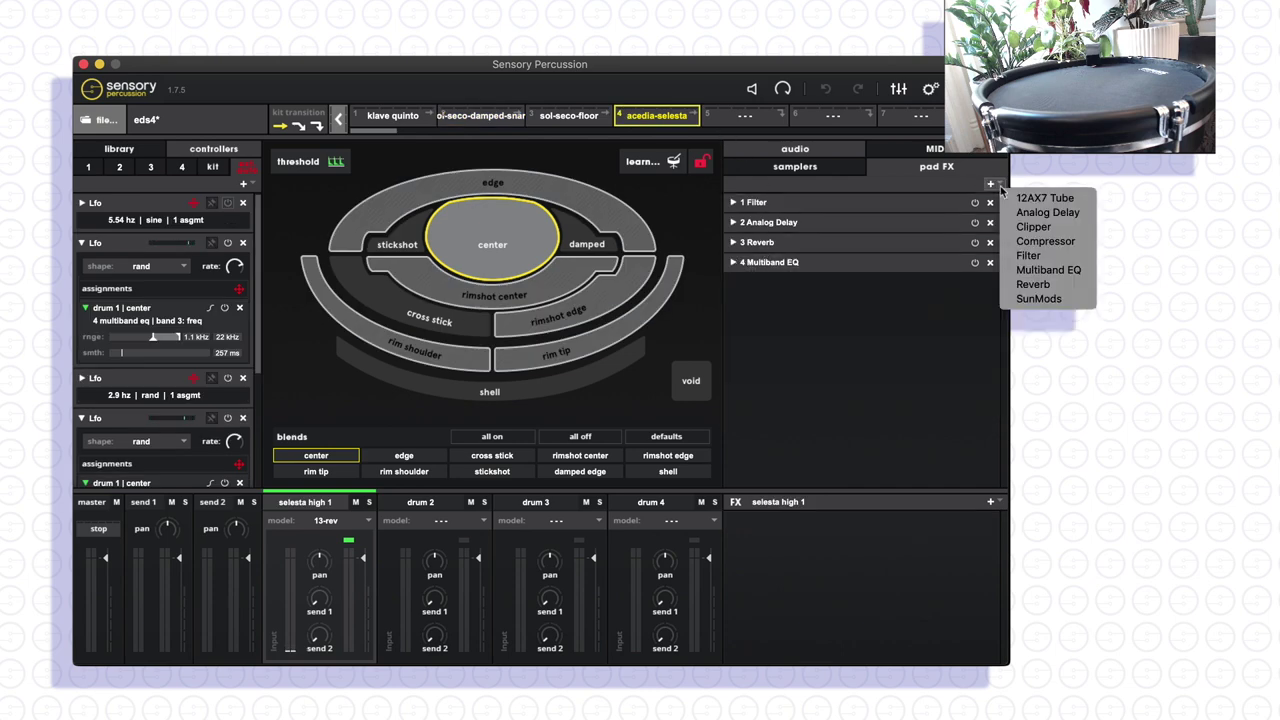
click(1058, 202)
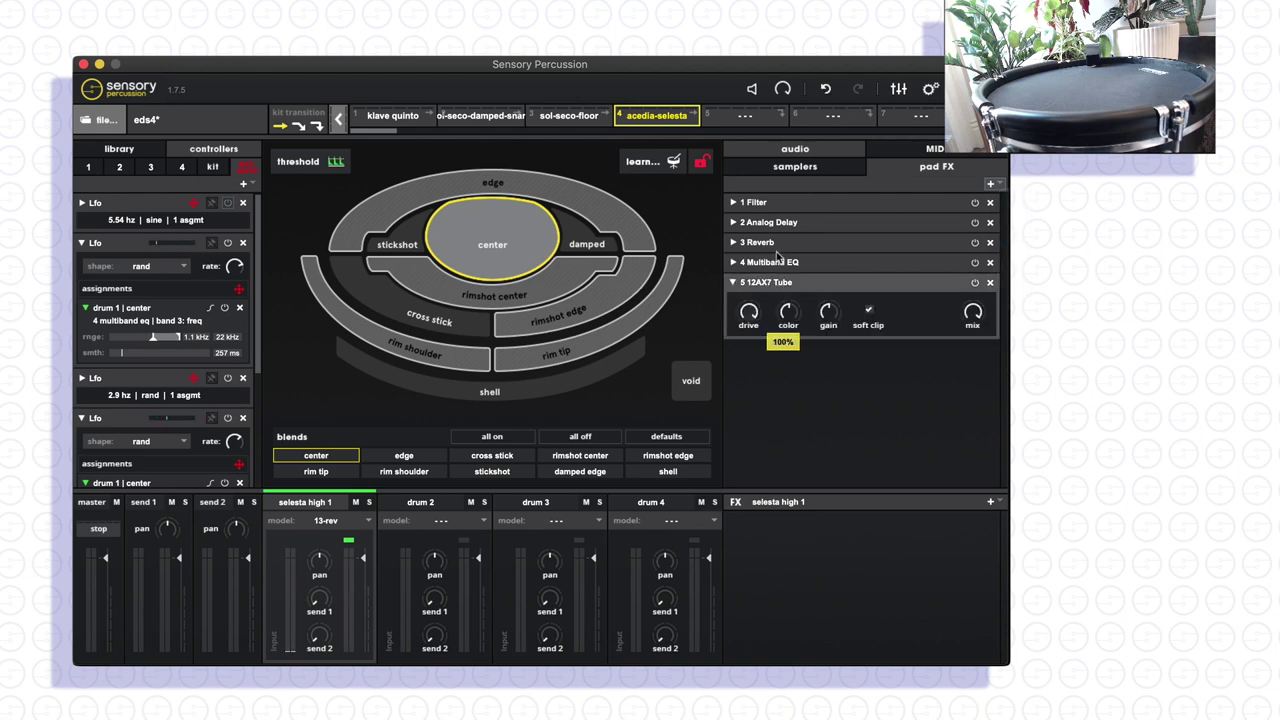
mouse_move(801, 321)
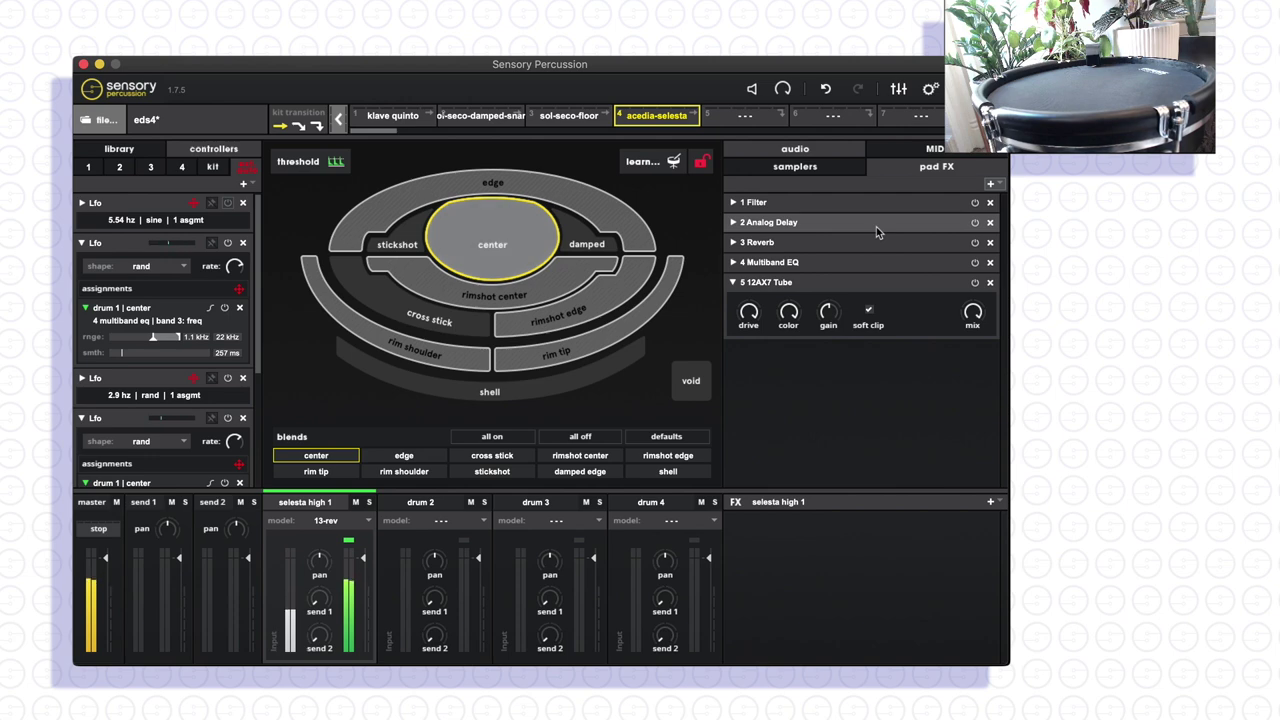
- Assign drum 1's Speed controller to the mix of the center pad's 12AX7 Tube
click(88, 168)
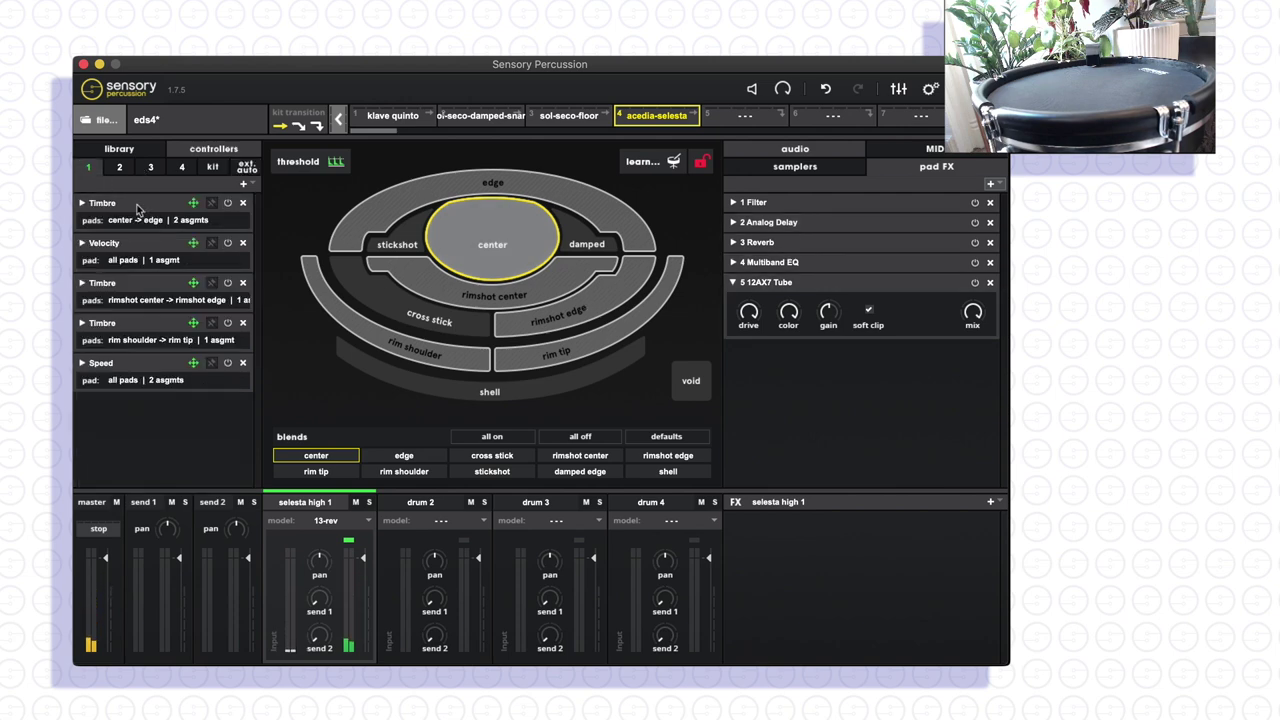
click(81, 363)
scroll(255, 330, down, 2)
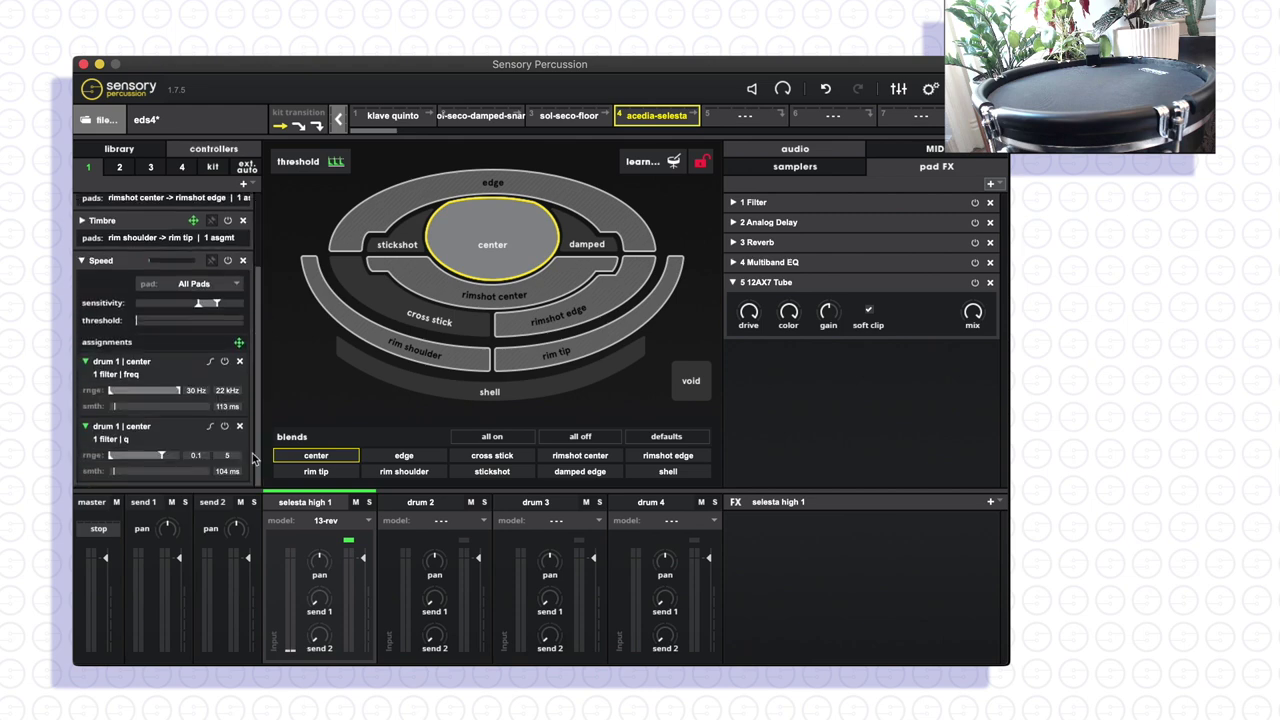
click(239, 344)
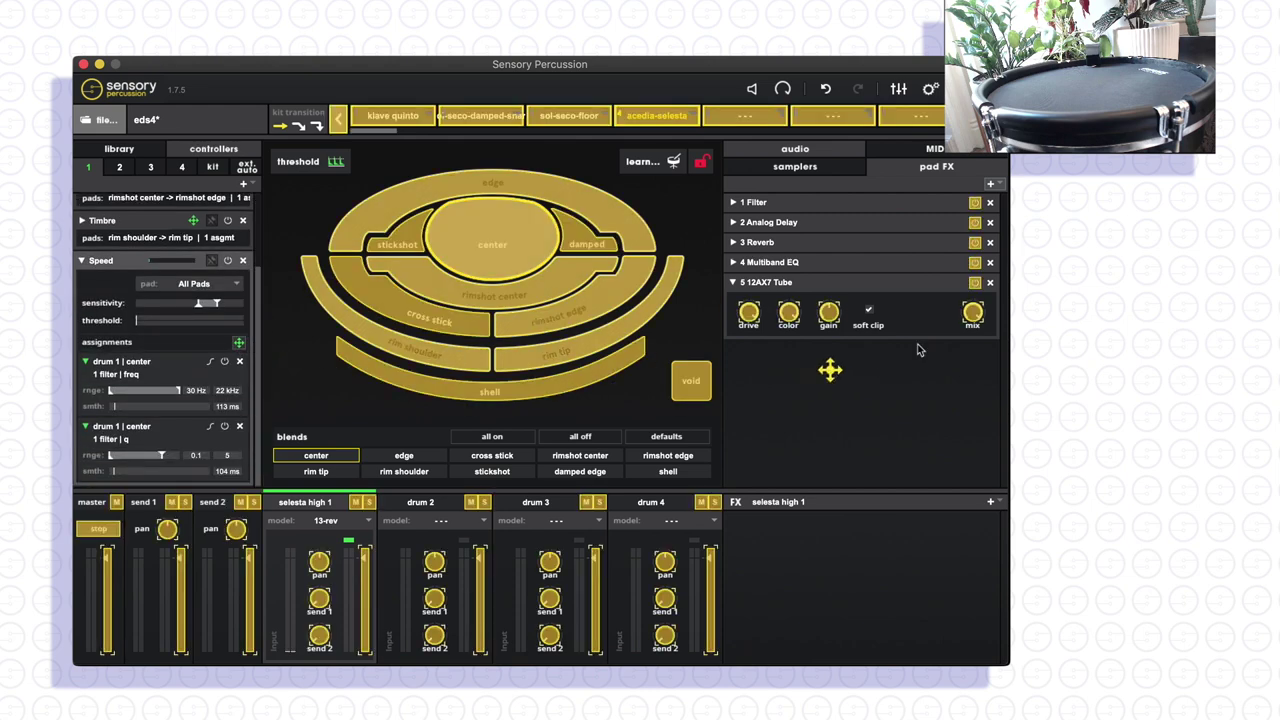
click(972, 316)
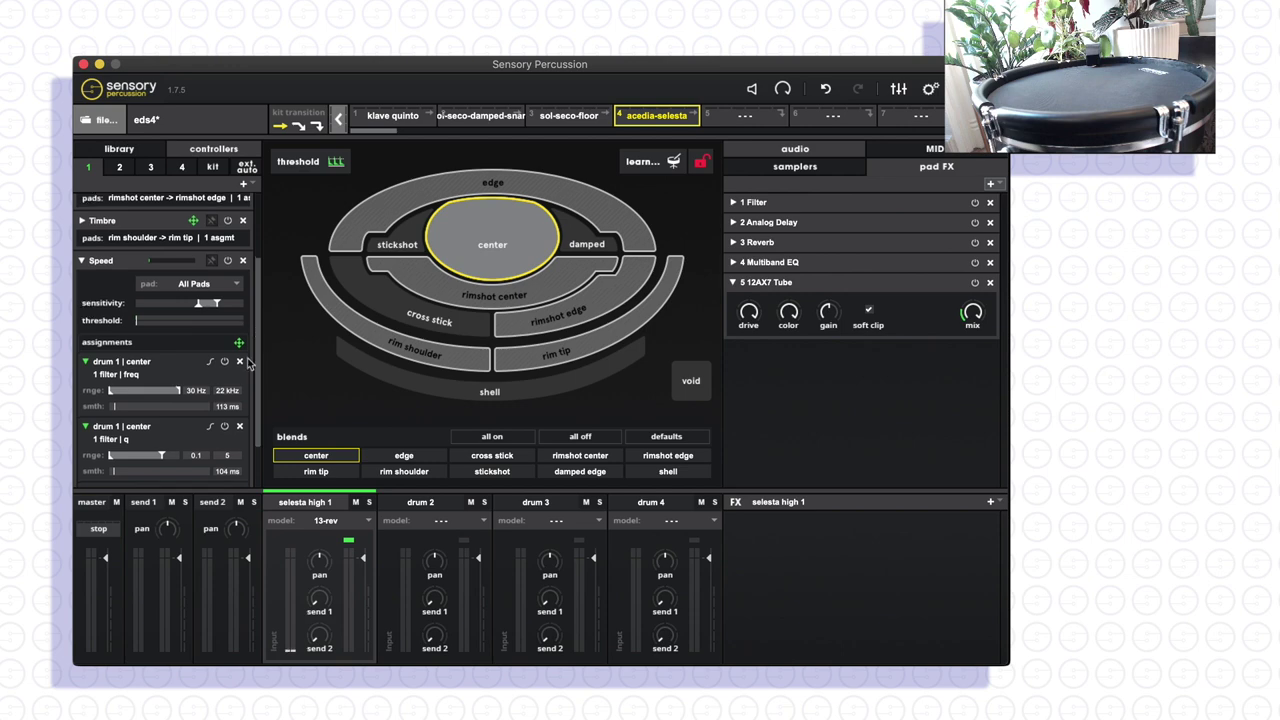
- Narrow the Speed controller's sensitivity range, smooth its tube mix assignment by 251 ms, and bypass the 12AX7 Tube
scroll(240, 370, down, 2)
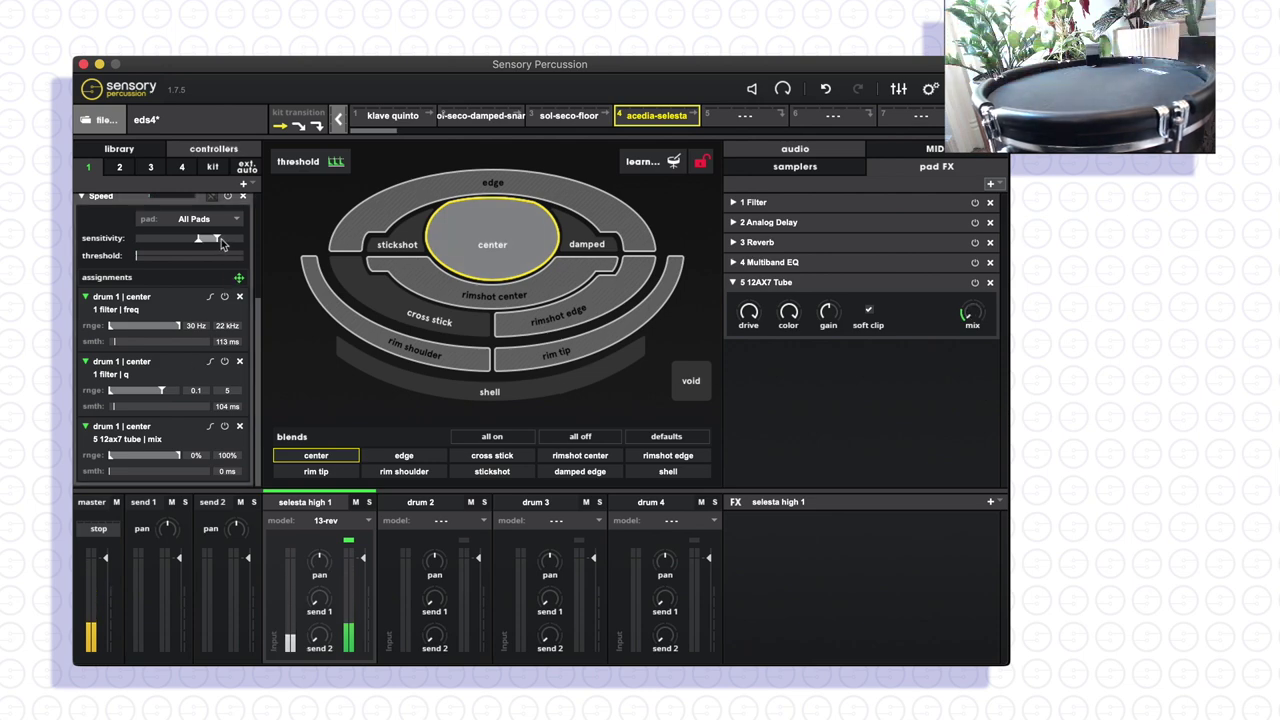
mouse_move(217, 243)
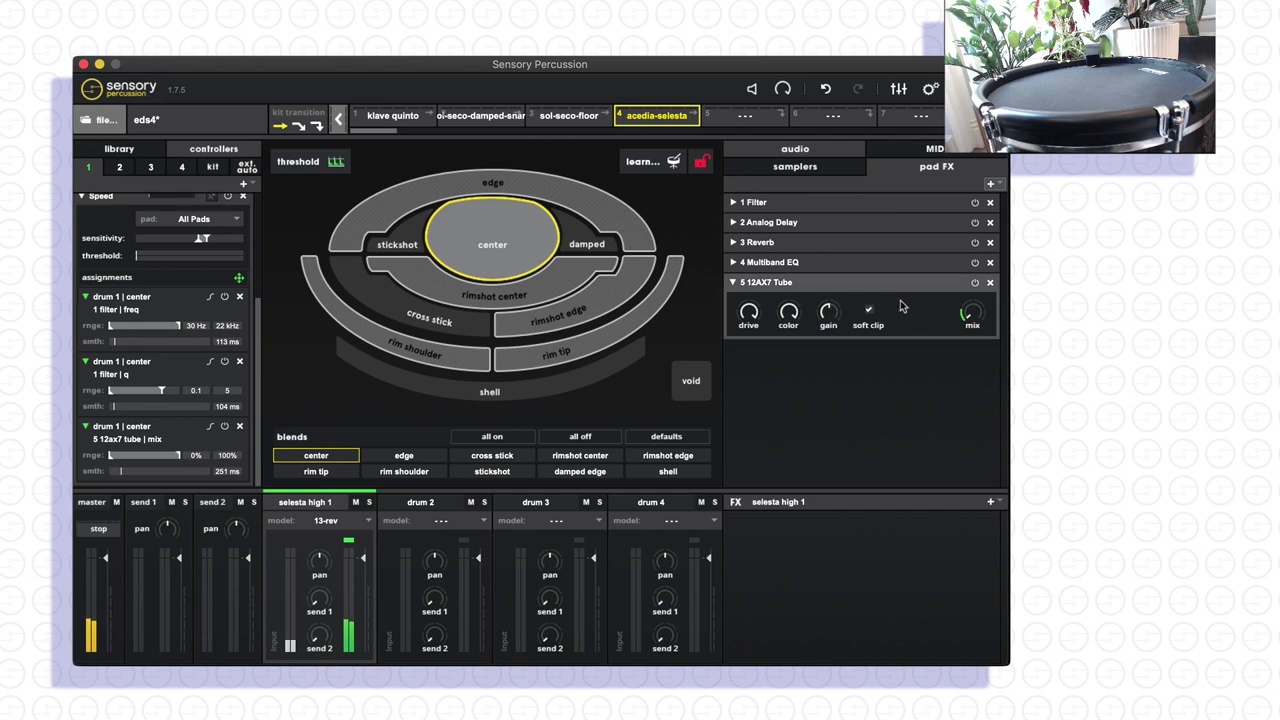
click(975, 283)
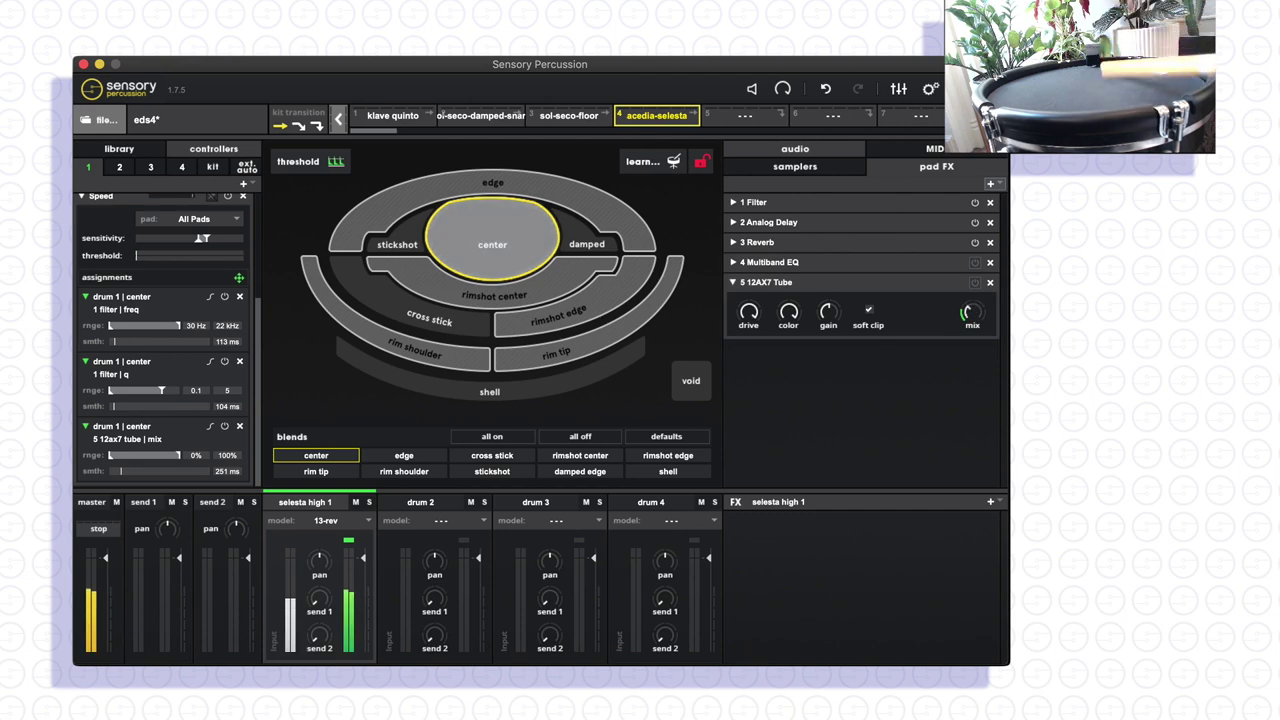
- Add a Clipper to the center pad's effects and assign drum 1's Speed controller to its ceiling
click(975, 283)
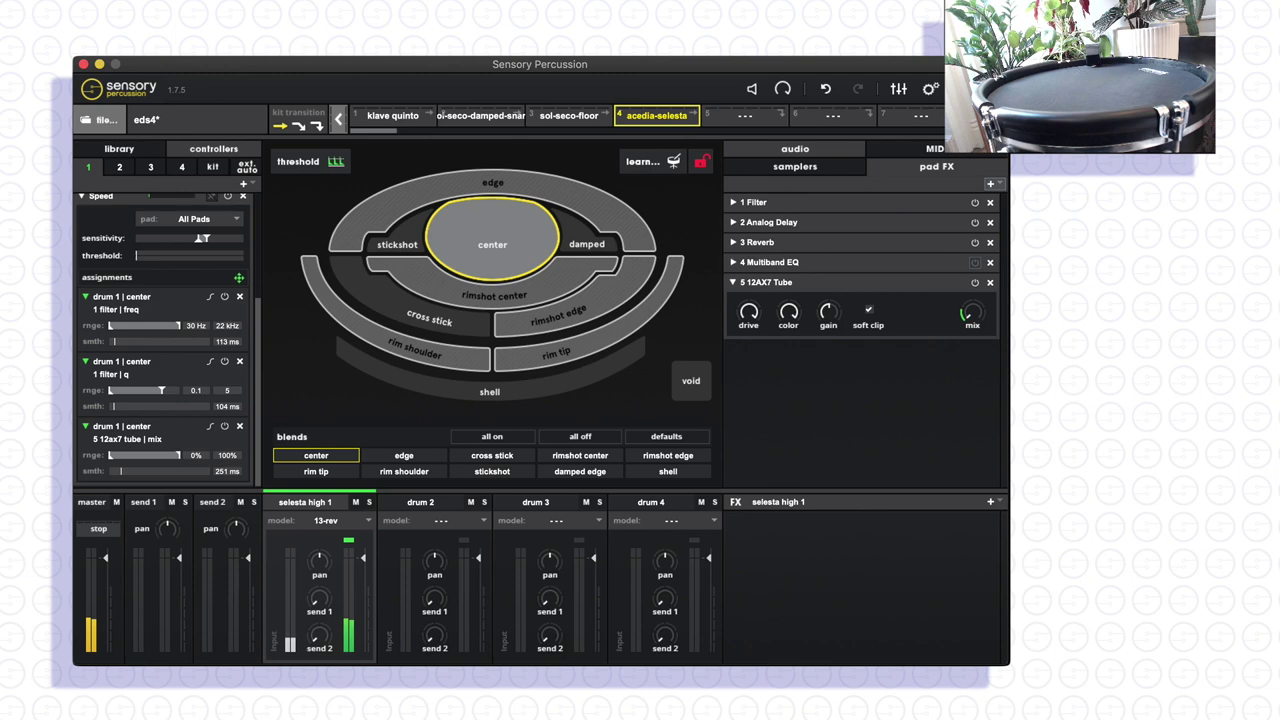
click(991, 184)
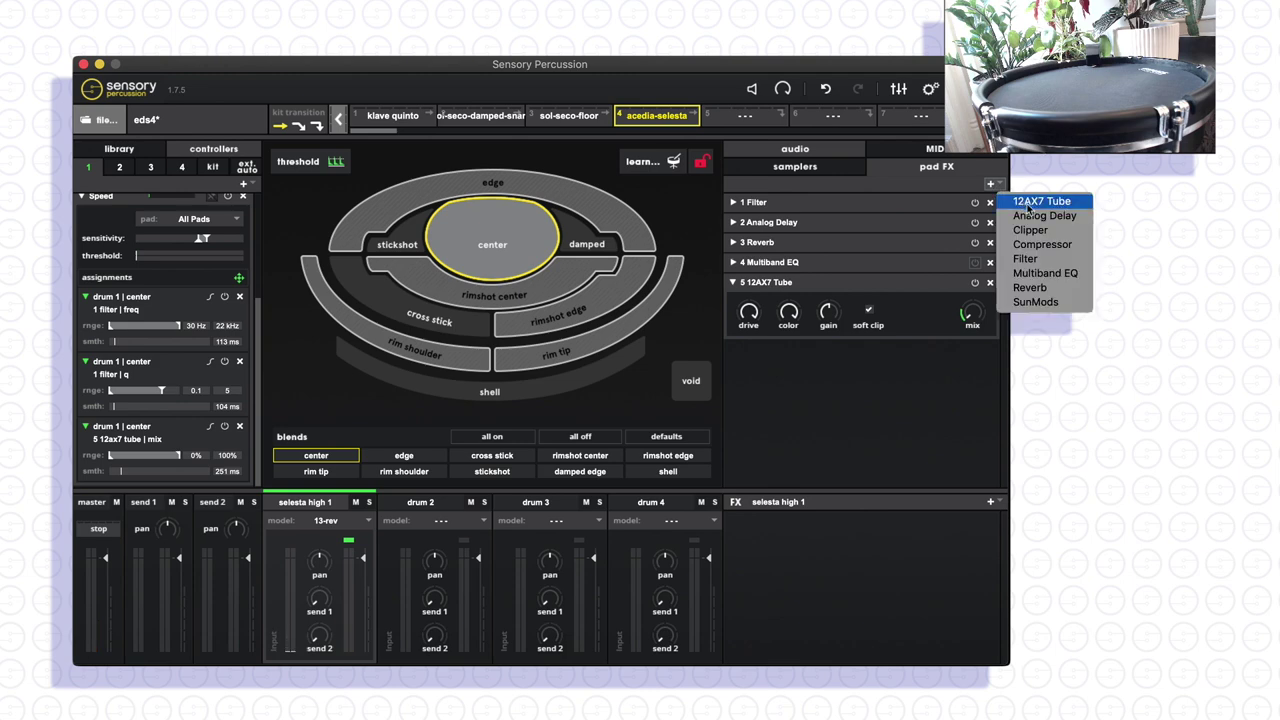
click(1030, 231)
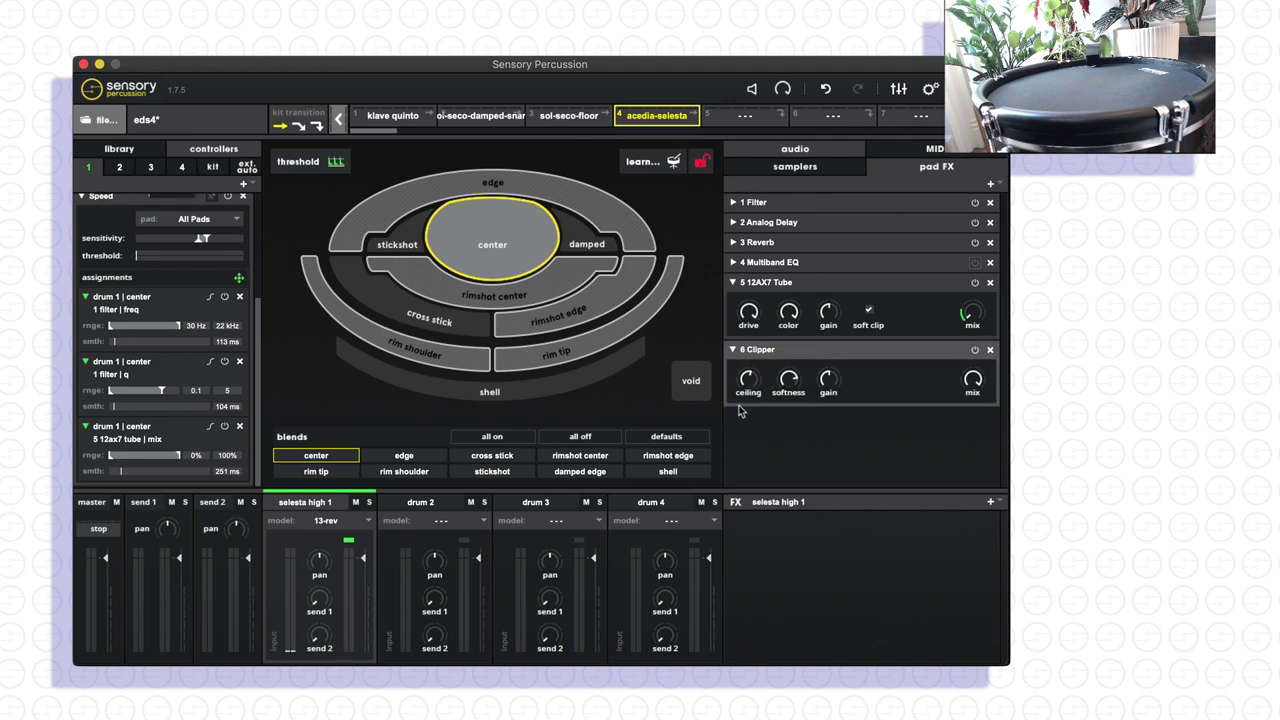
click(239, 277)
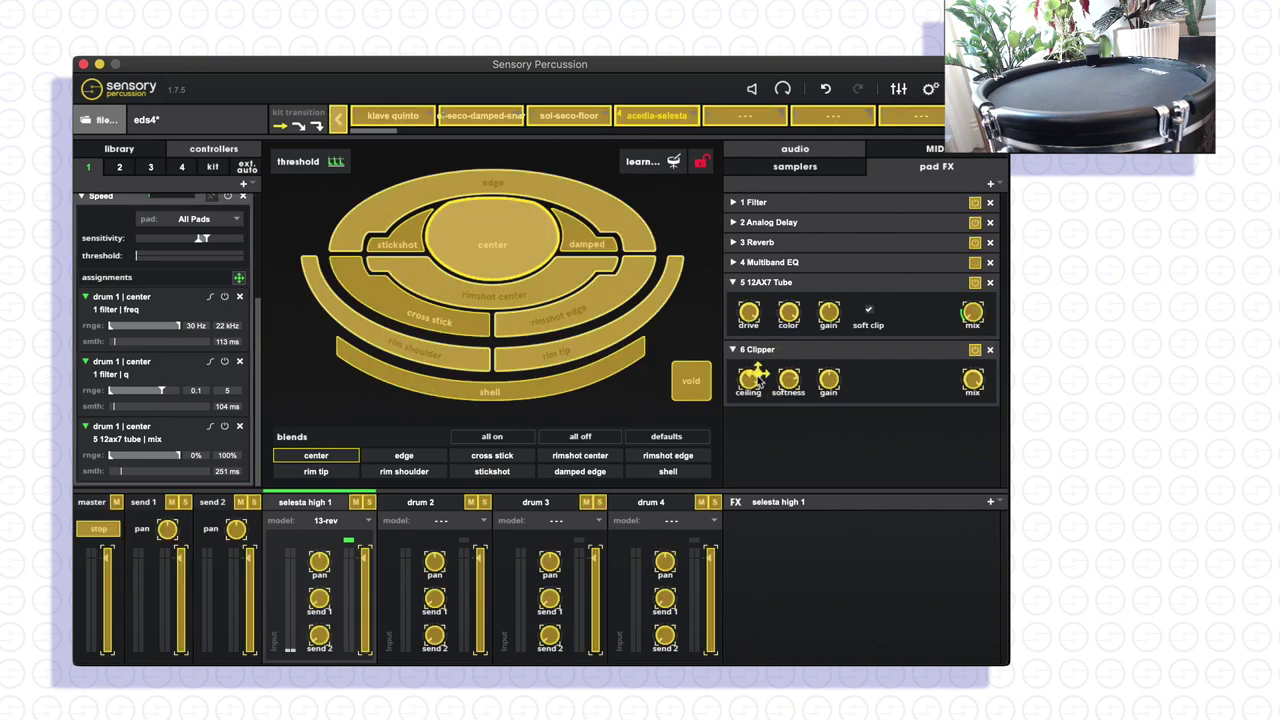
click(750, 379)
scroll(256, 385, down, 2)
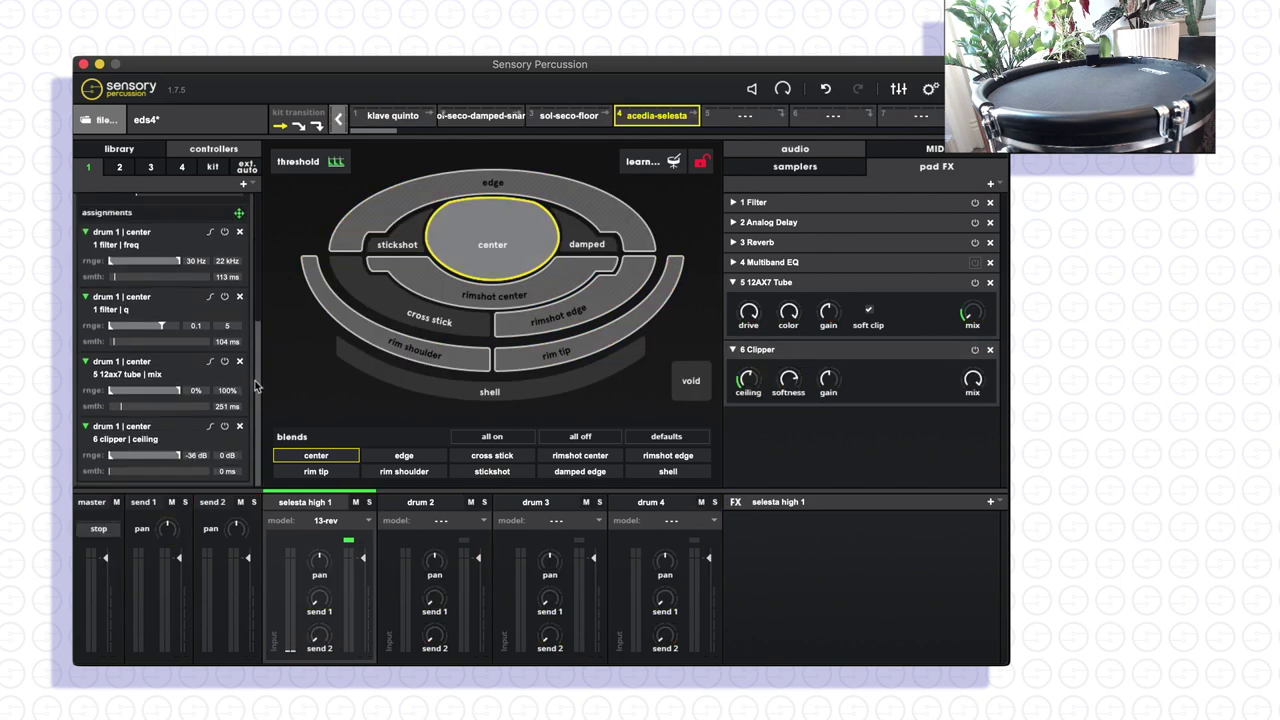
- Smooth the Speed controller's clipper ceiling assignment by 153 ms and invert its range to run from 0 dB to -36 dB
mouse_move(759, 372)
drag(757, 400, 753, 430)
drag(747, 382, 743, 368)
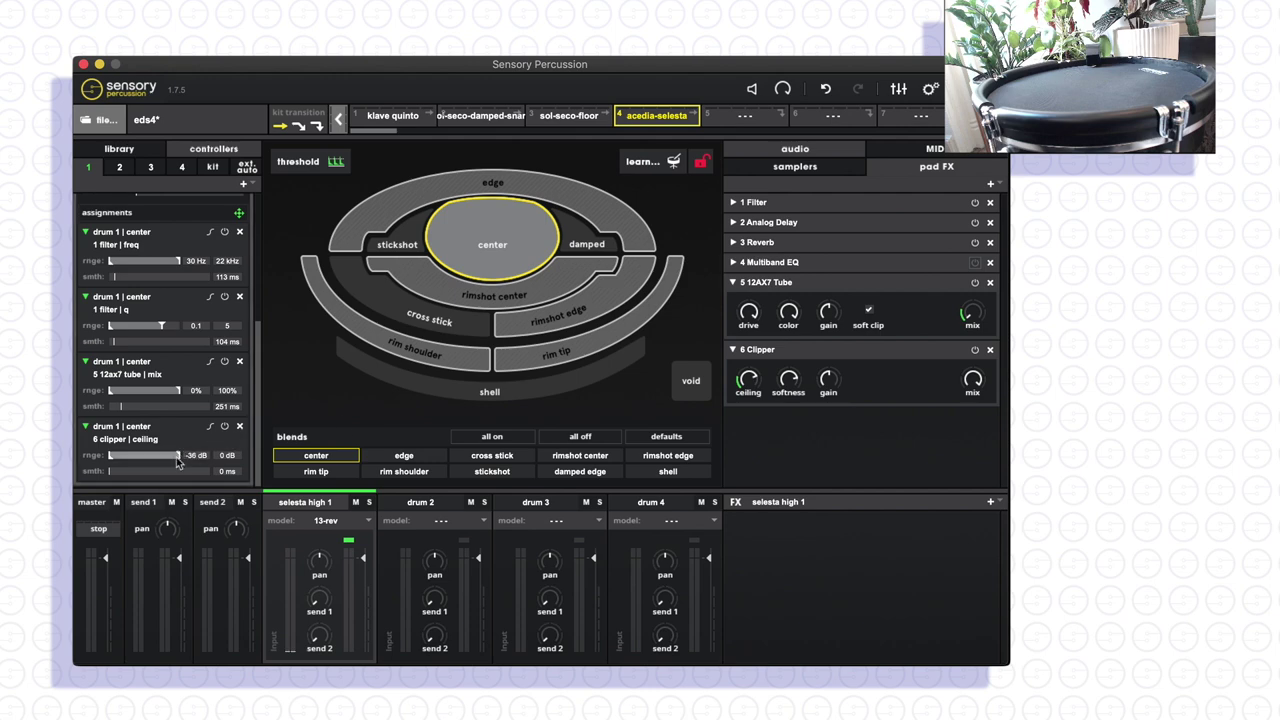
drag(177, 455, 90, 460)
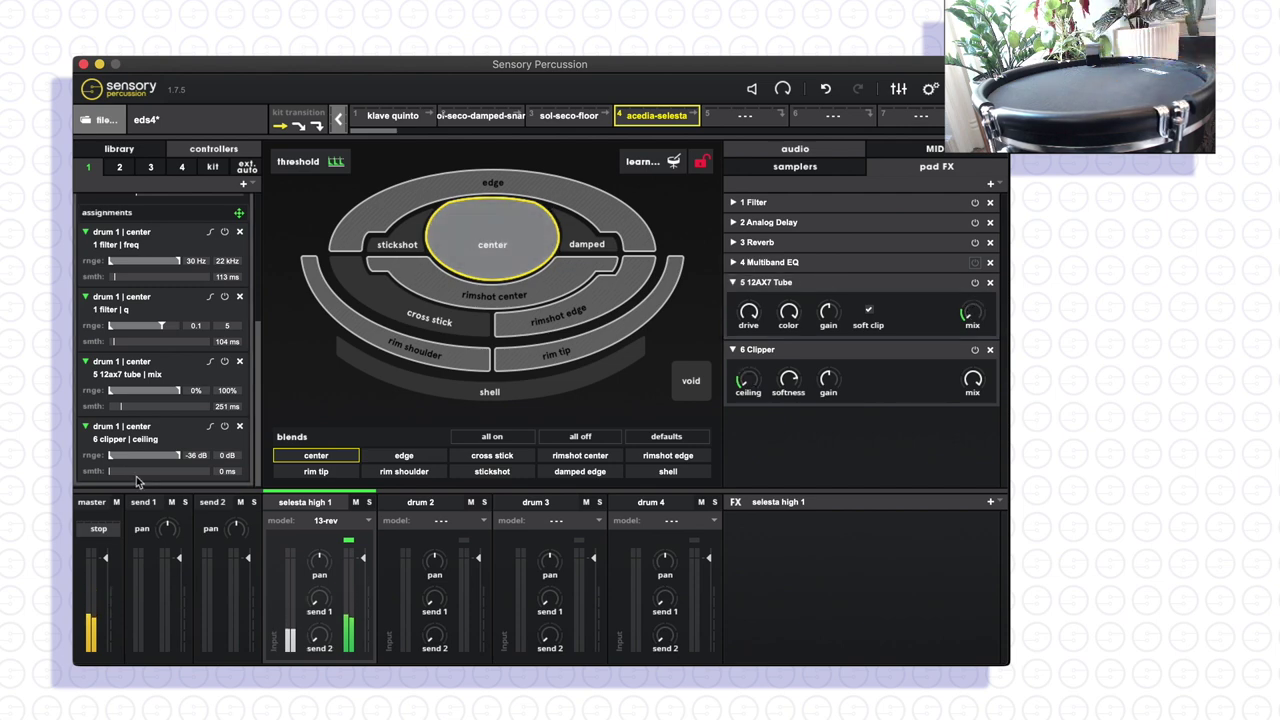
drag(111, 471, 118, 476)
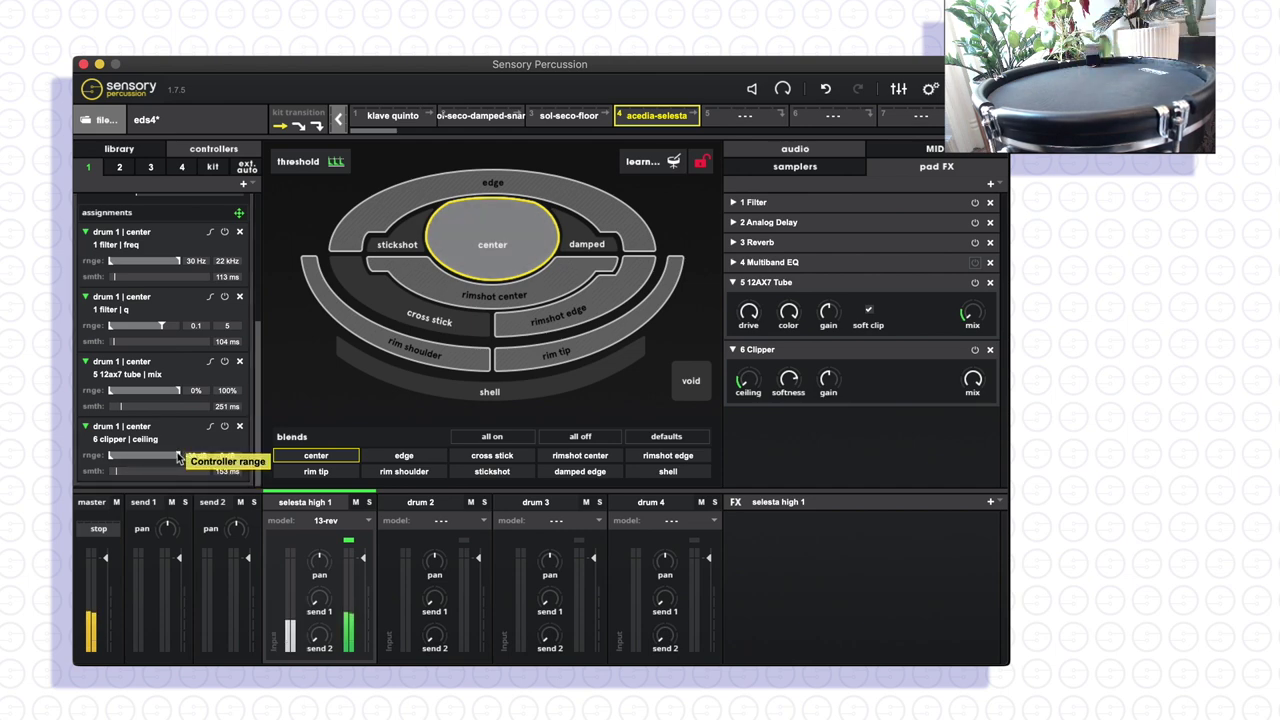
drag(179, 458, 110, 458)
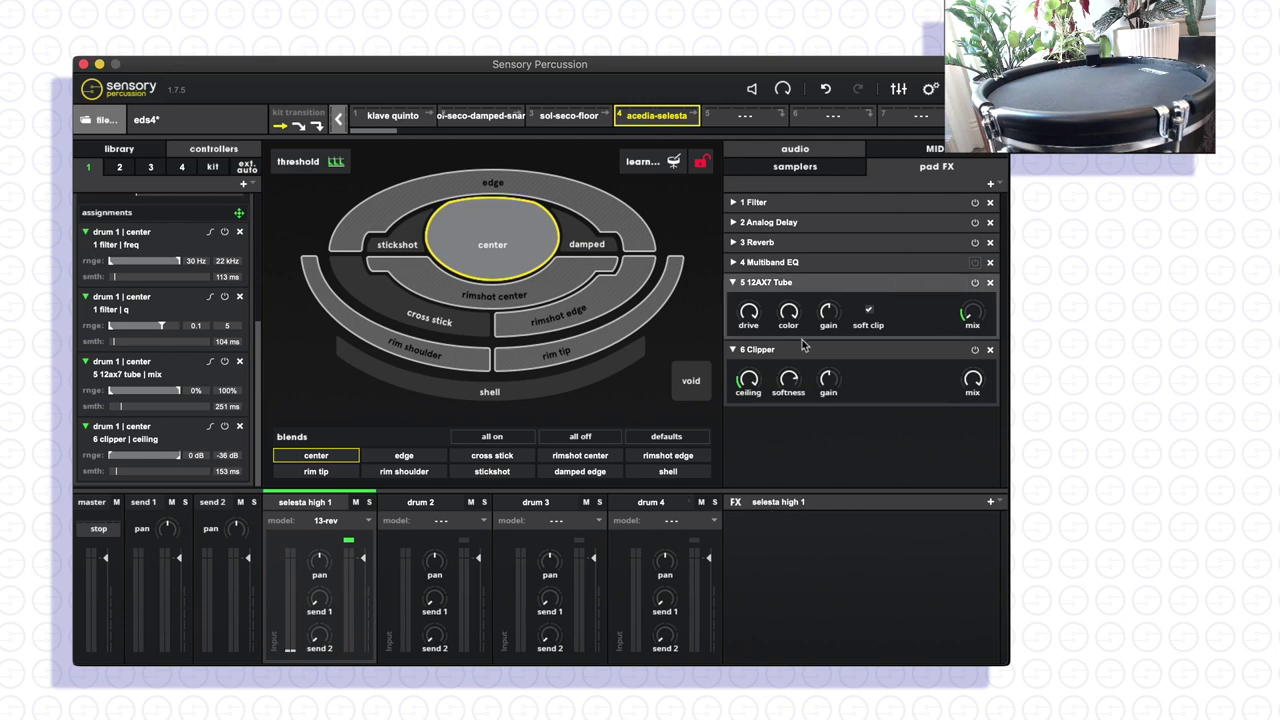
- Bypass the Clipper and collapse the 12AX7 Tube and Clipper effects on the center pad
click(975, 350)
click(734, 283)
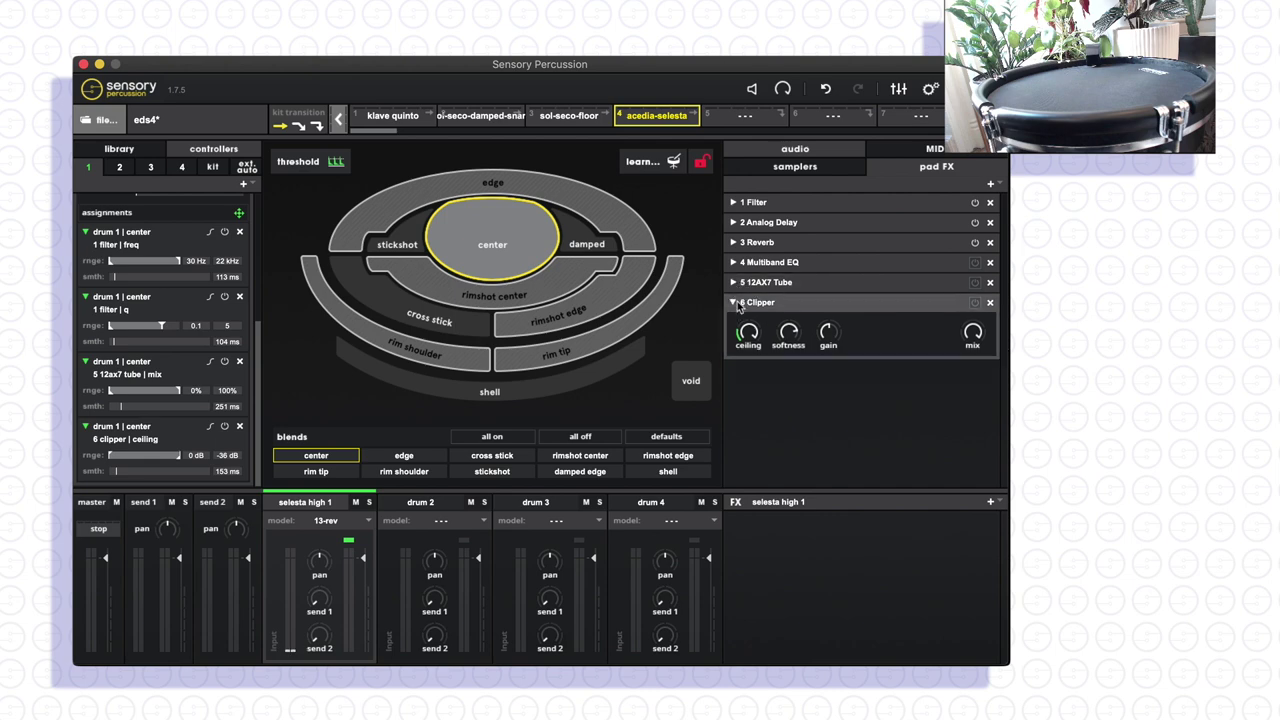
click(734, 302)
- Add a SunMods effect to the center pad and set its mode to Phaser
click(990, 183)
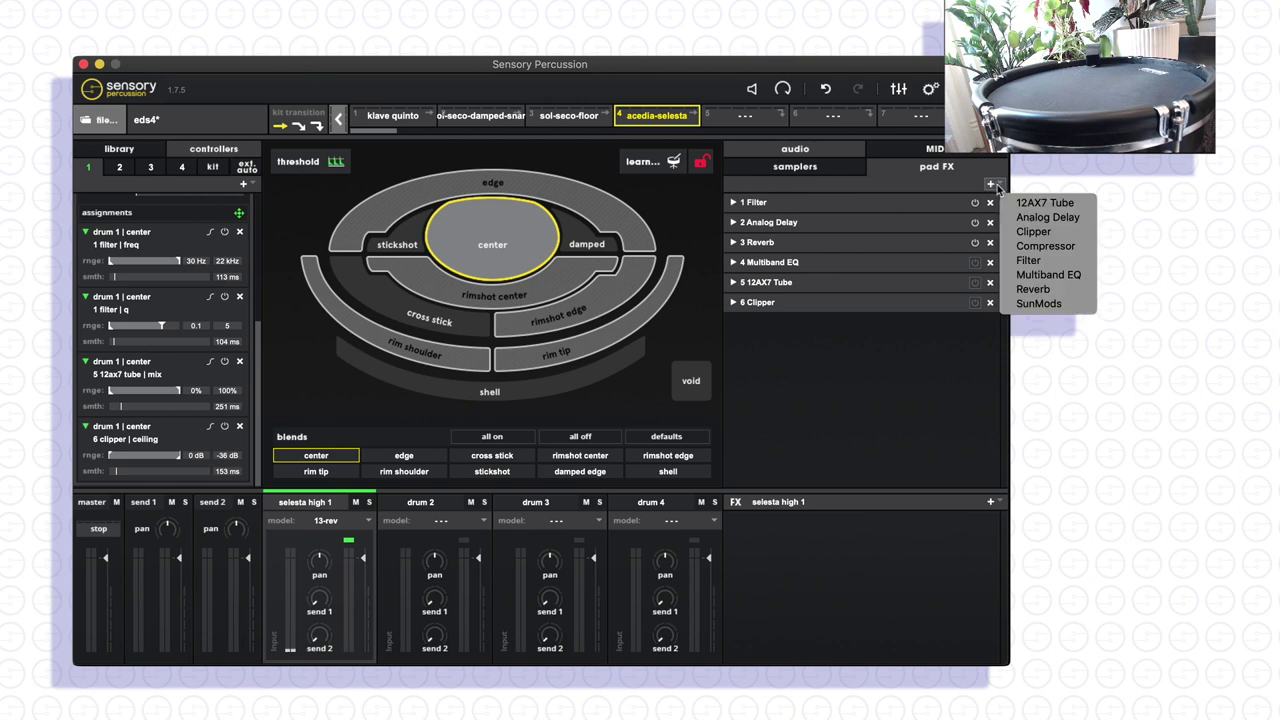
click(1045, 302)
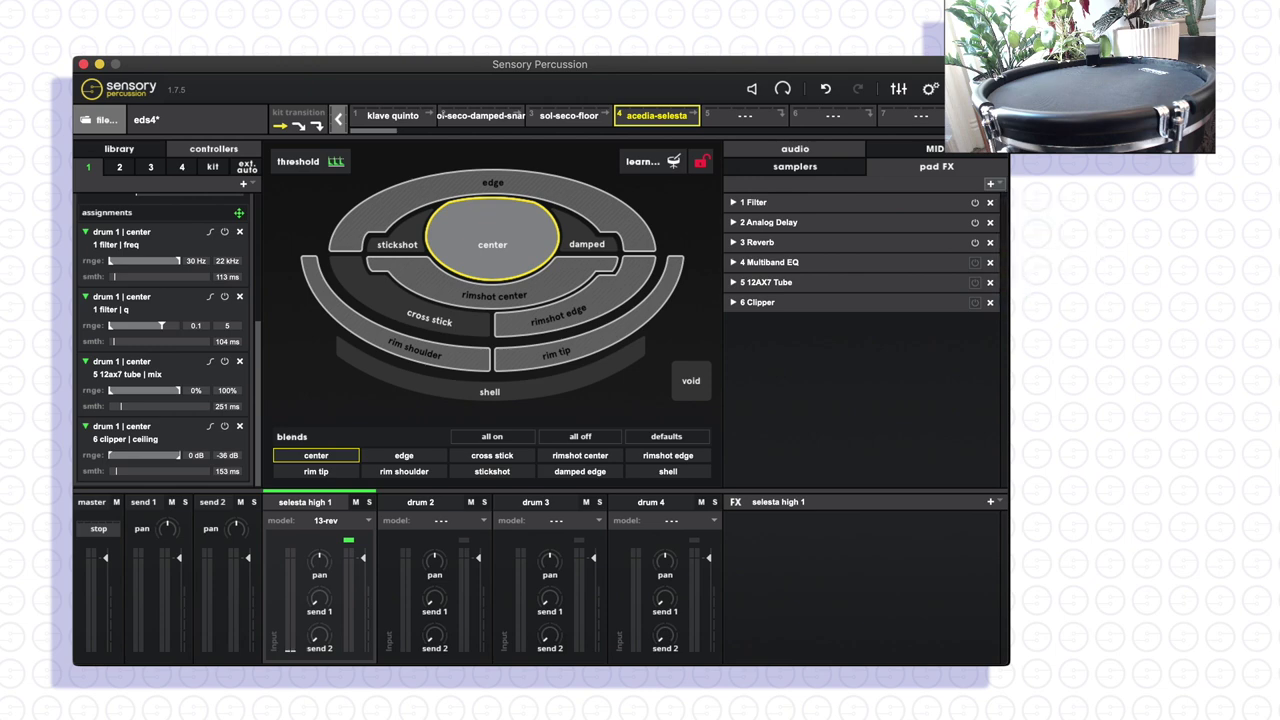
click(840, 350)
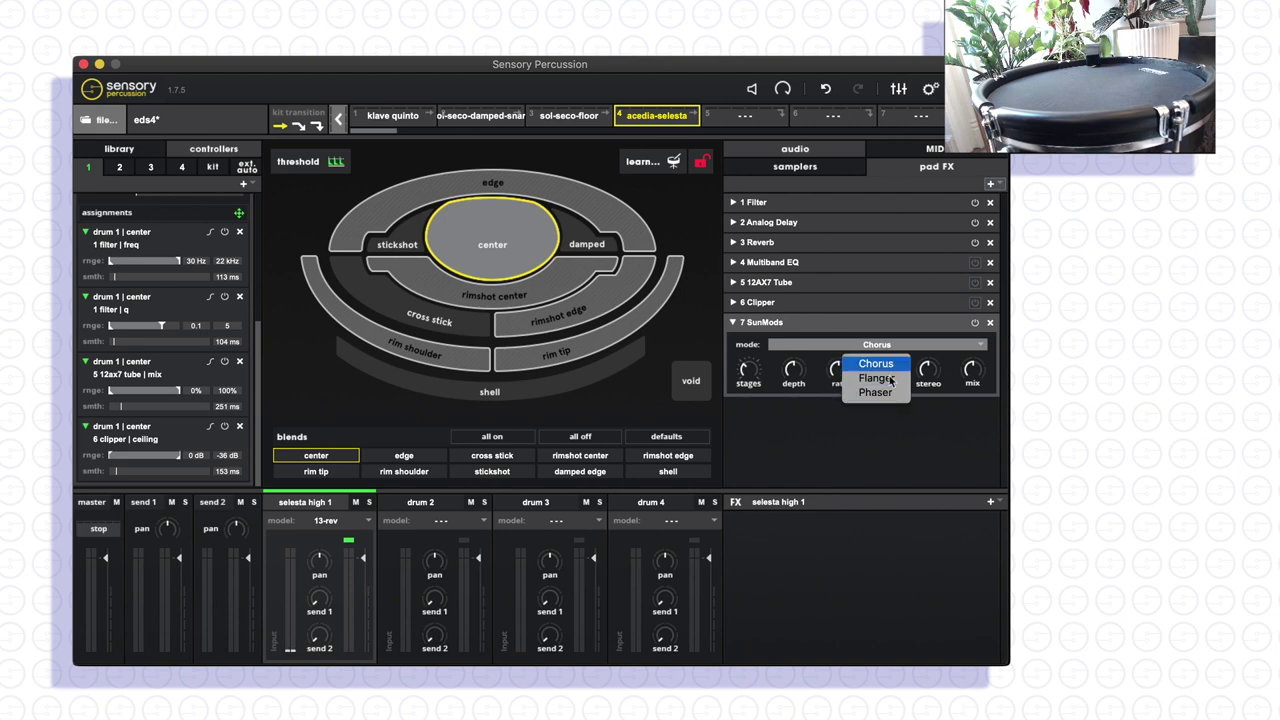
click(801, 401)
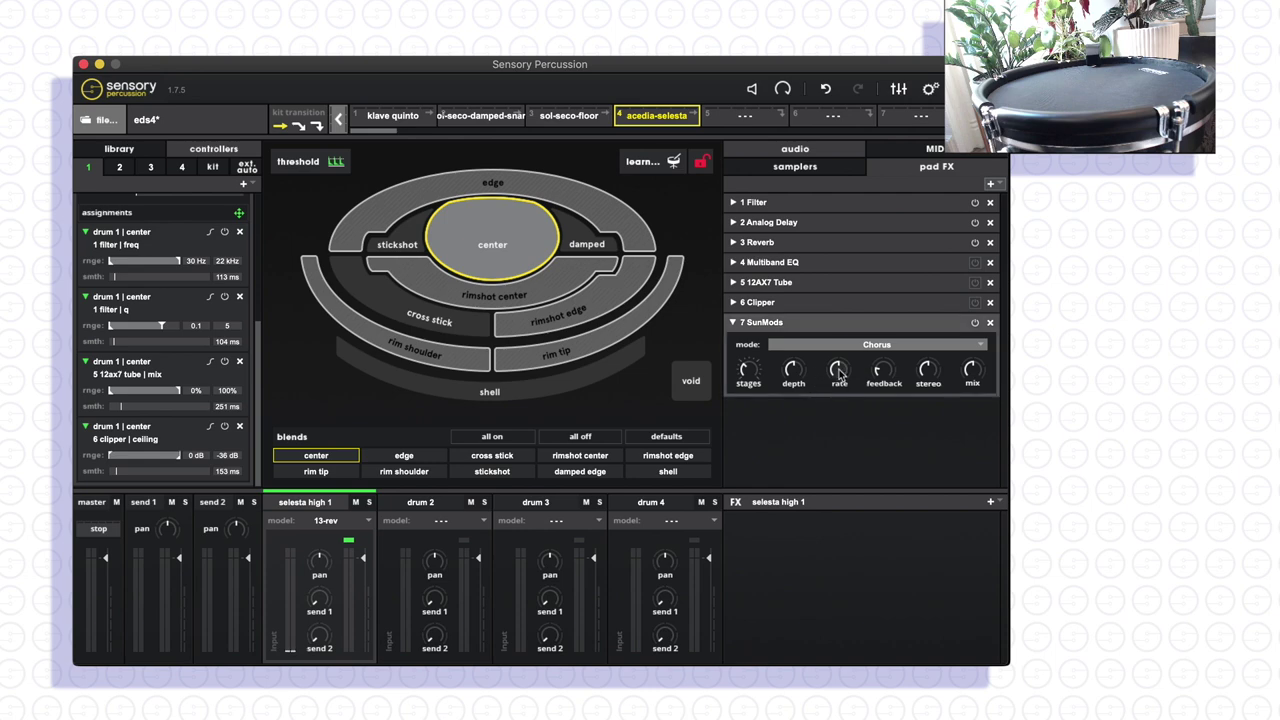
mouse_move(840, 354)
click(854, 347)
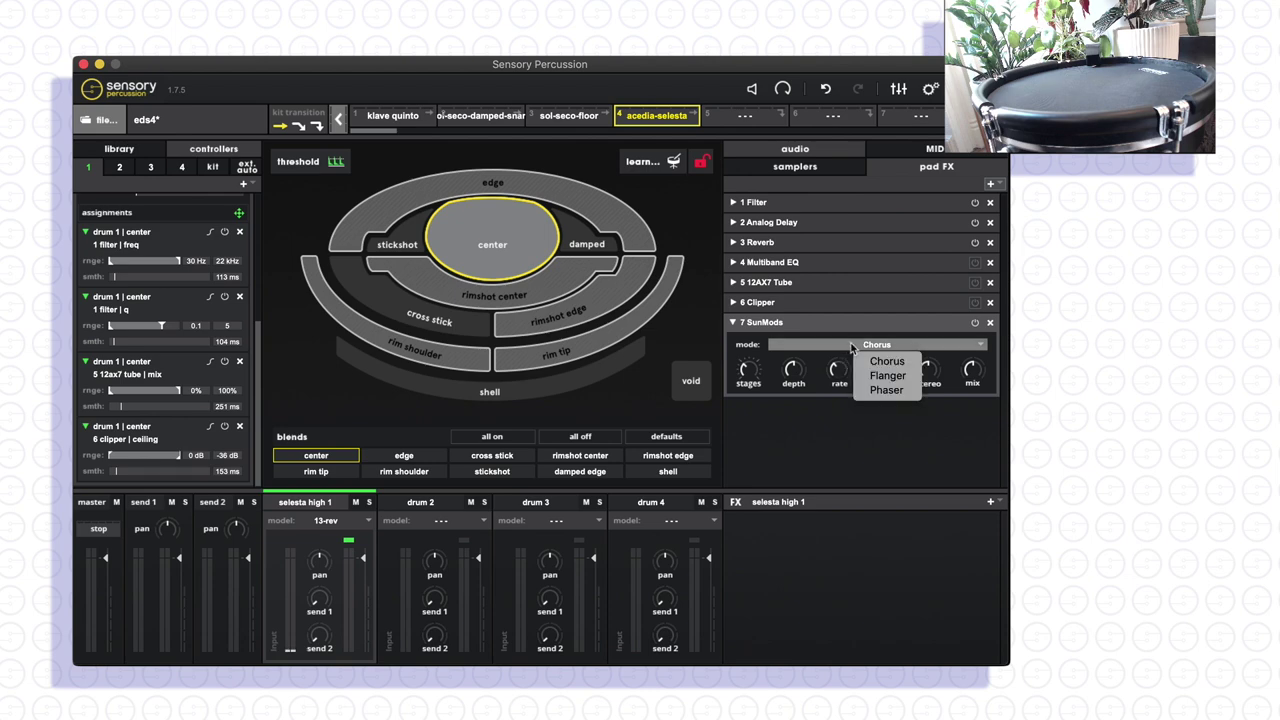
click(887, 391)
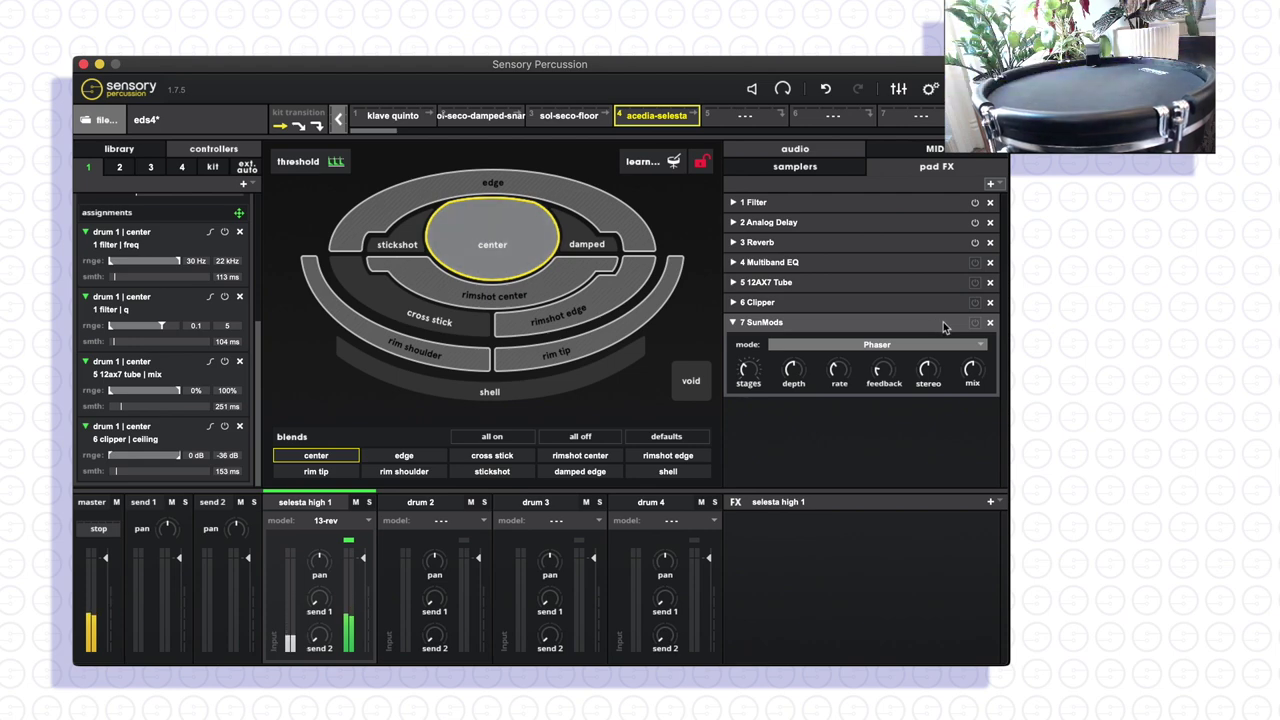
- Switch SunMods back on, set its depth to 15.75 kHz, and raise its feedback
click(976, 323)
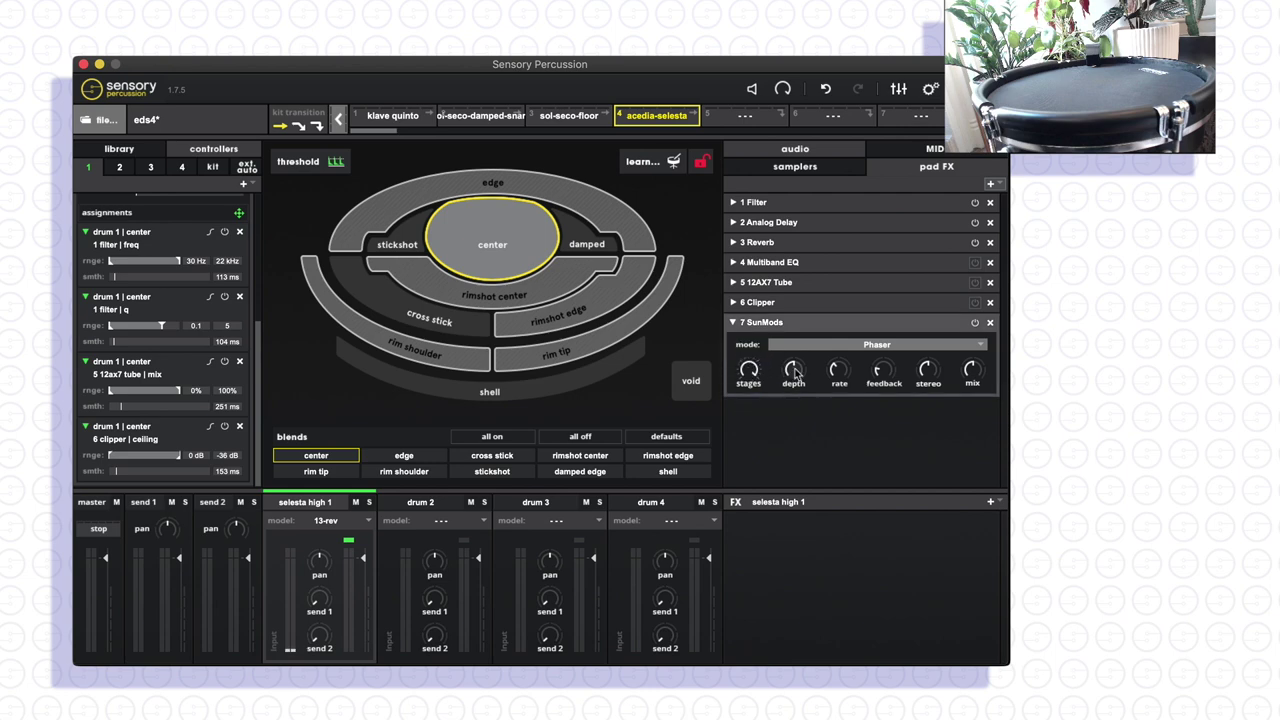
mouse_move(798, 371)
drag(797, 371, 783, 347)
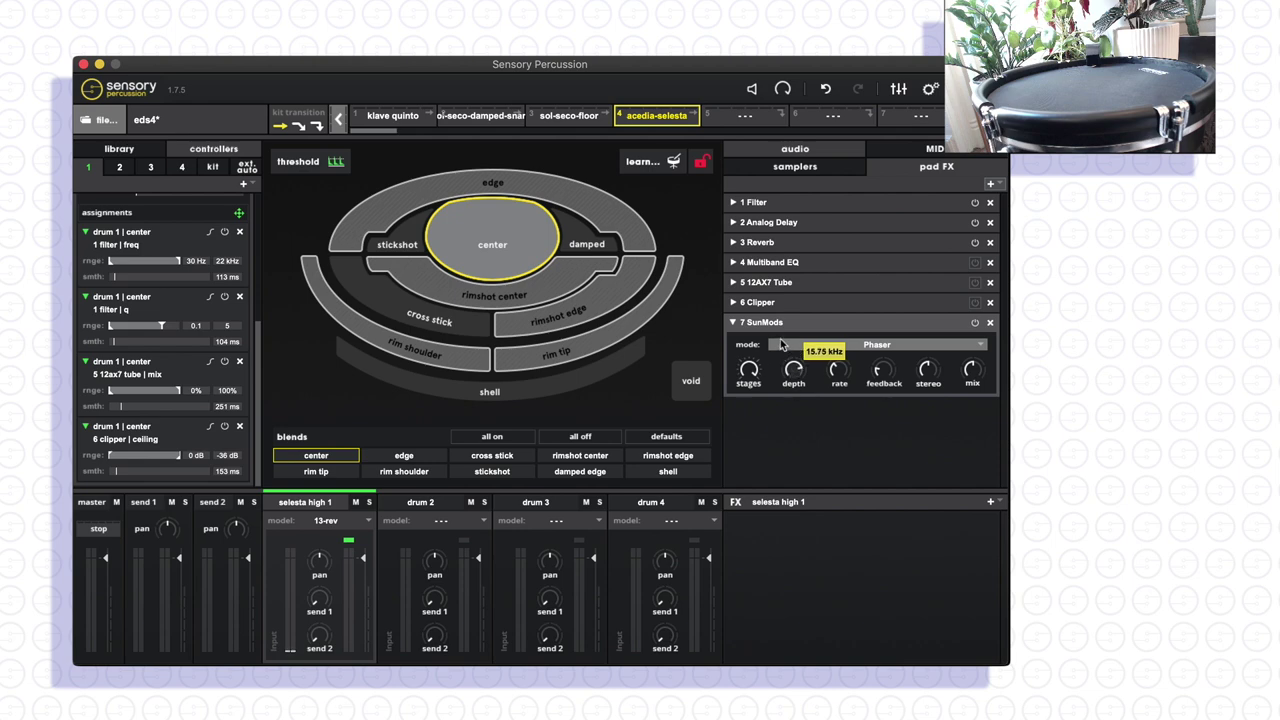
mouse_move(837, 370)
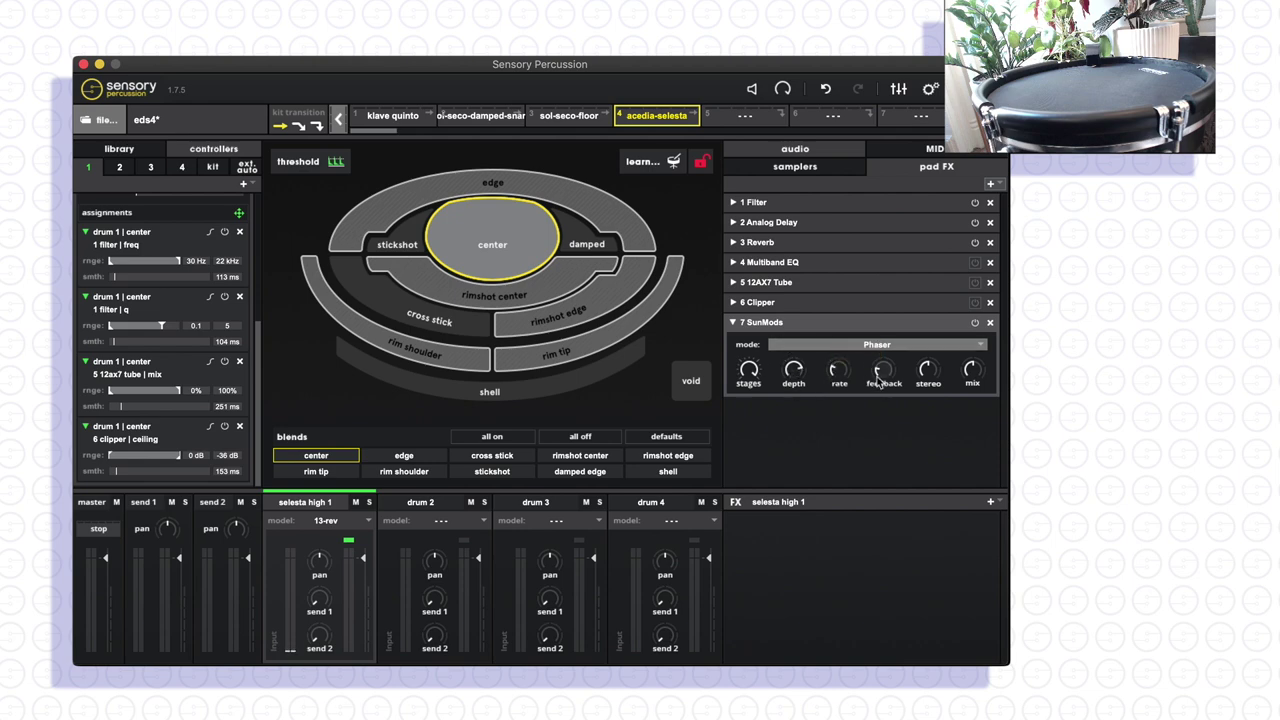
drag(883, 374, 894, 329)
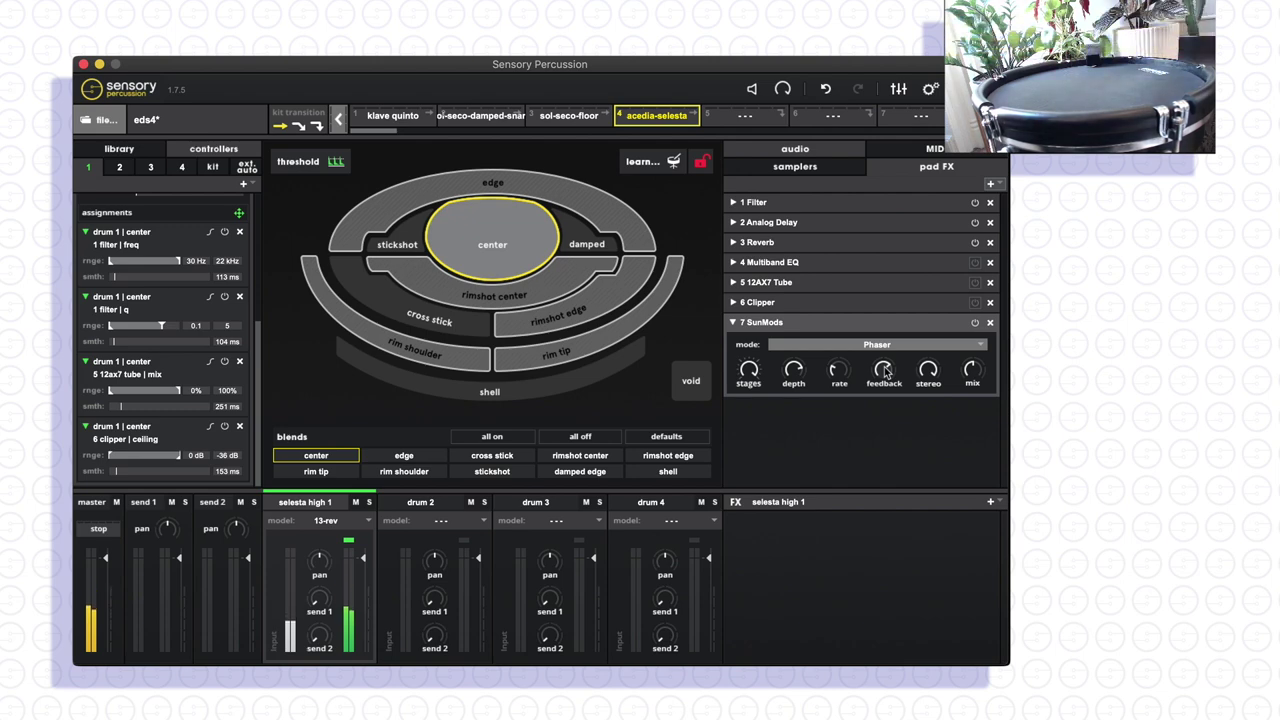
- Change SunMods to Flanger mode and re-enable the Multiband EQ, 12AX7 Tube and Clipper on the center pad
click(908, 346)
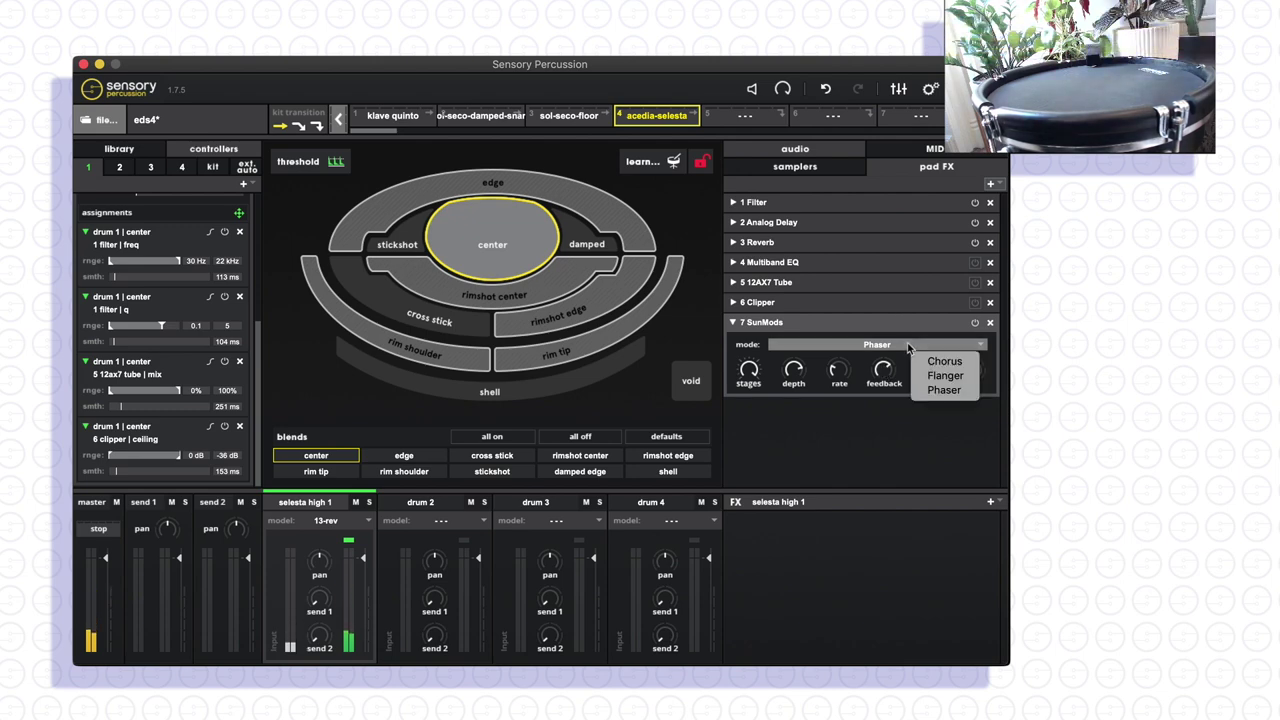
click(944, 376)
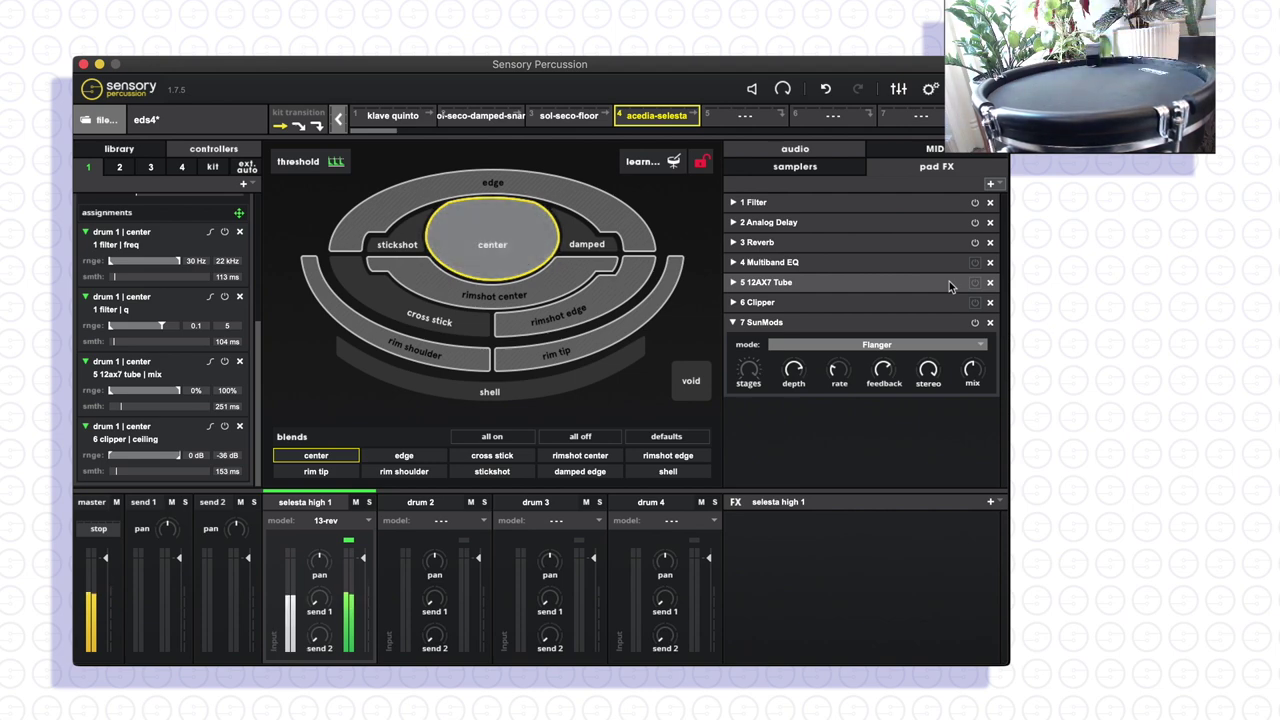
click(977, 302)
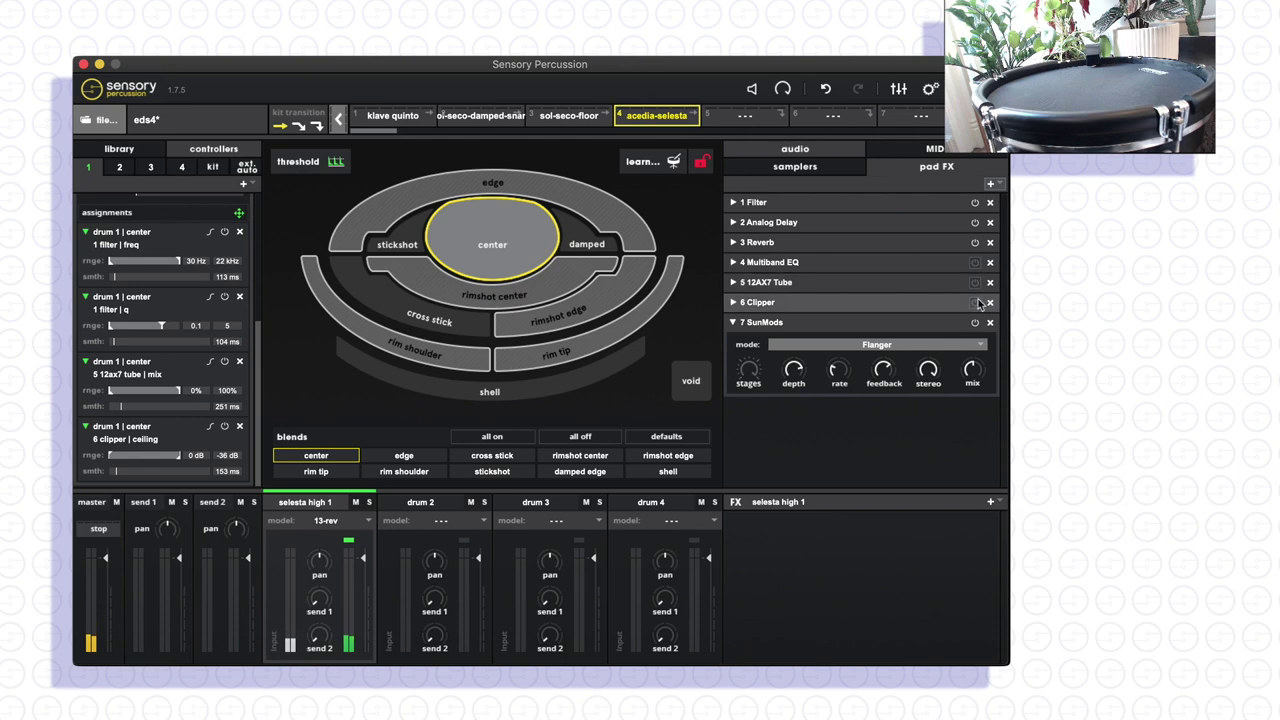
click(976, 302)
click(976, 282)
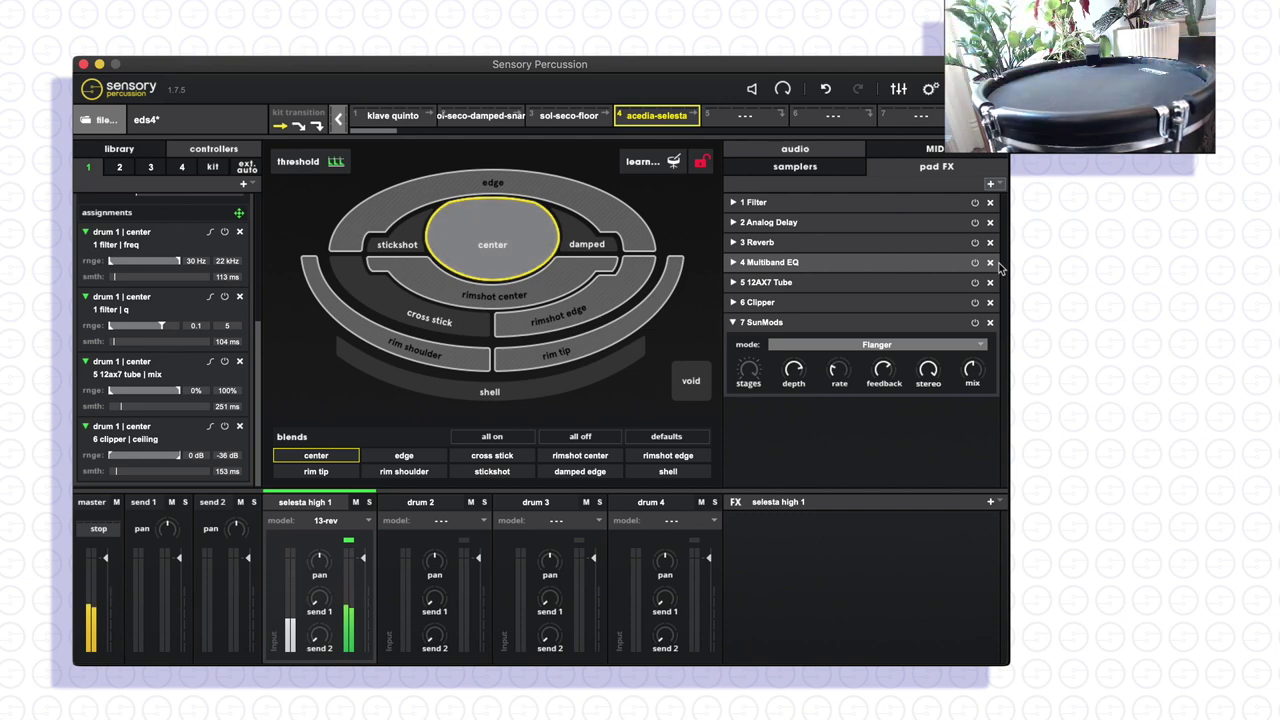
- Set SunMods to Chorus mode with a higher rate and bypass the Multiband EQ, 12AX7 Tube and Clipper
click(966, 349)
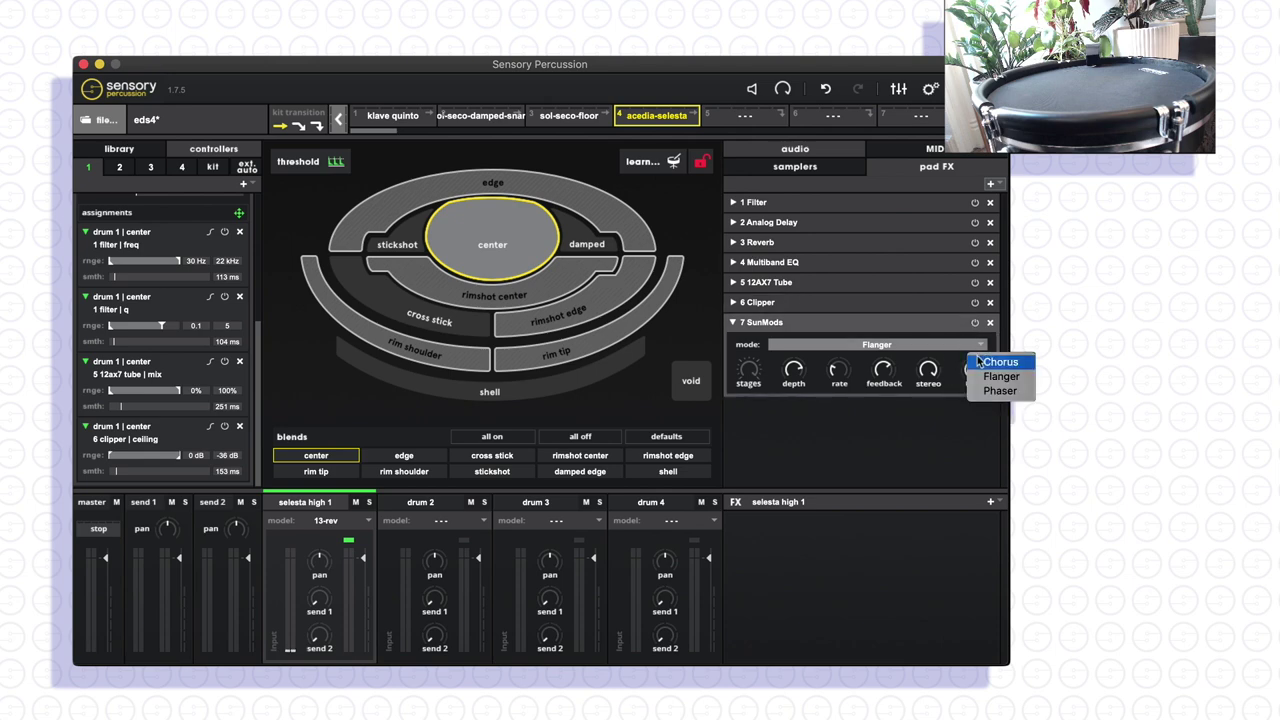
click(995, 362)
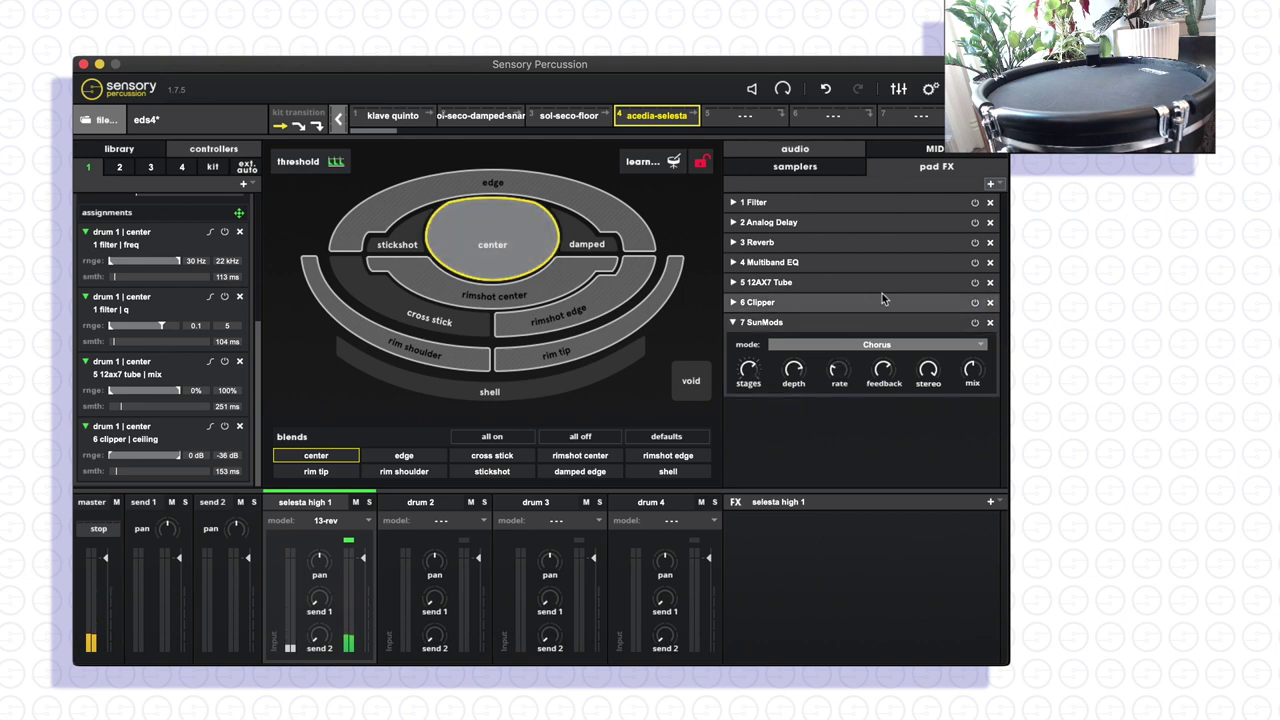
click(975, 263)
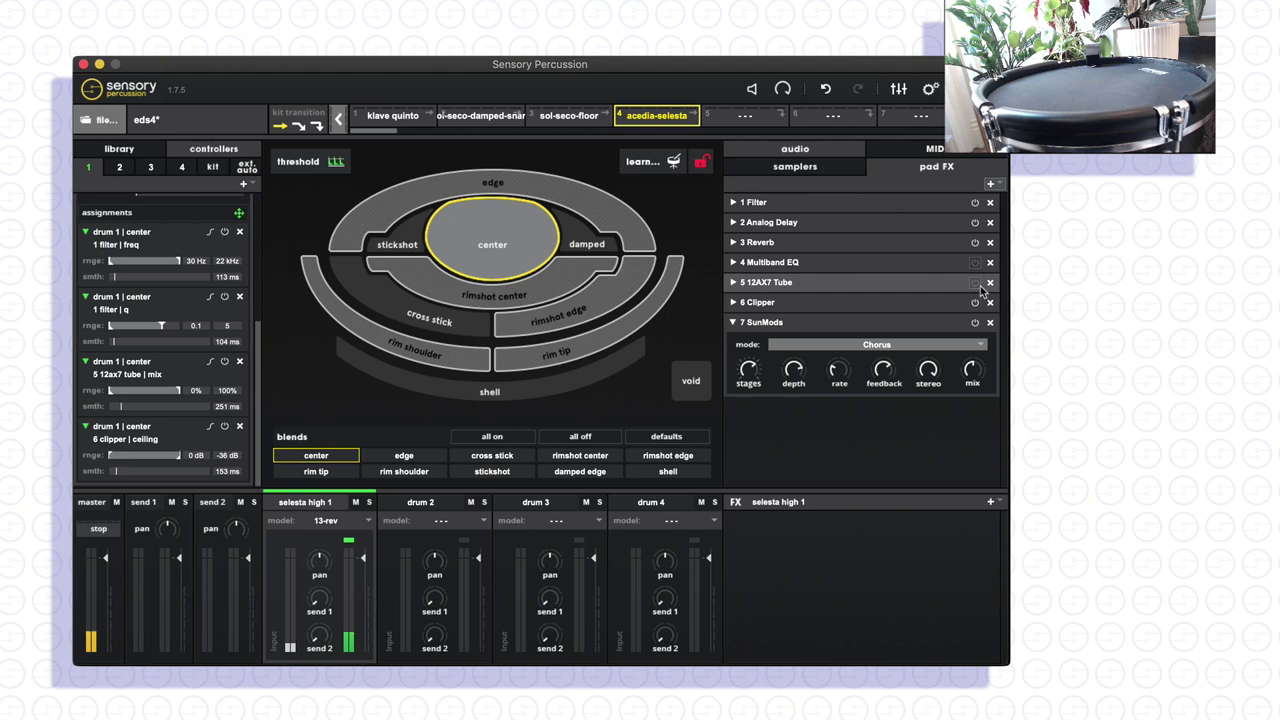
click(976, 303)
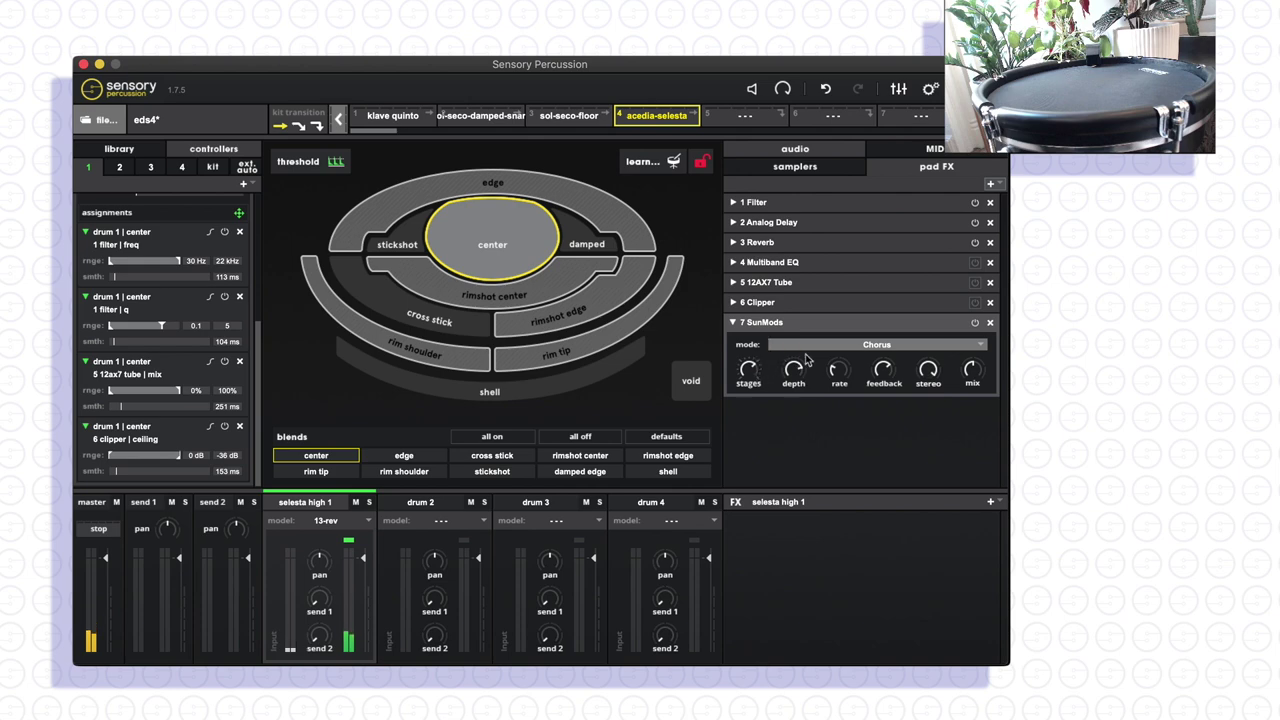
drag(840, 369, 854, 327)
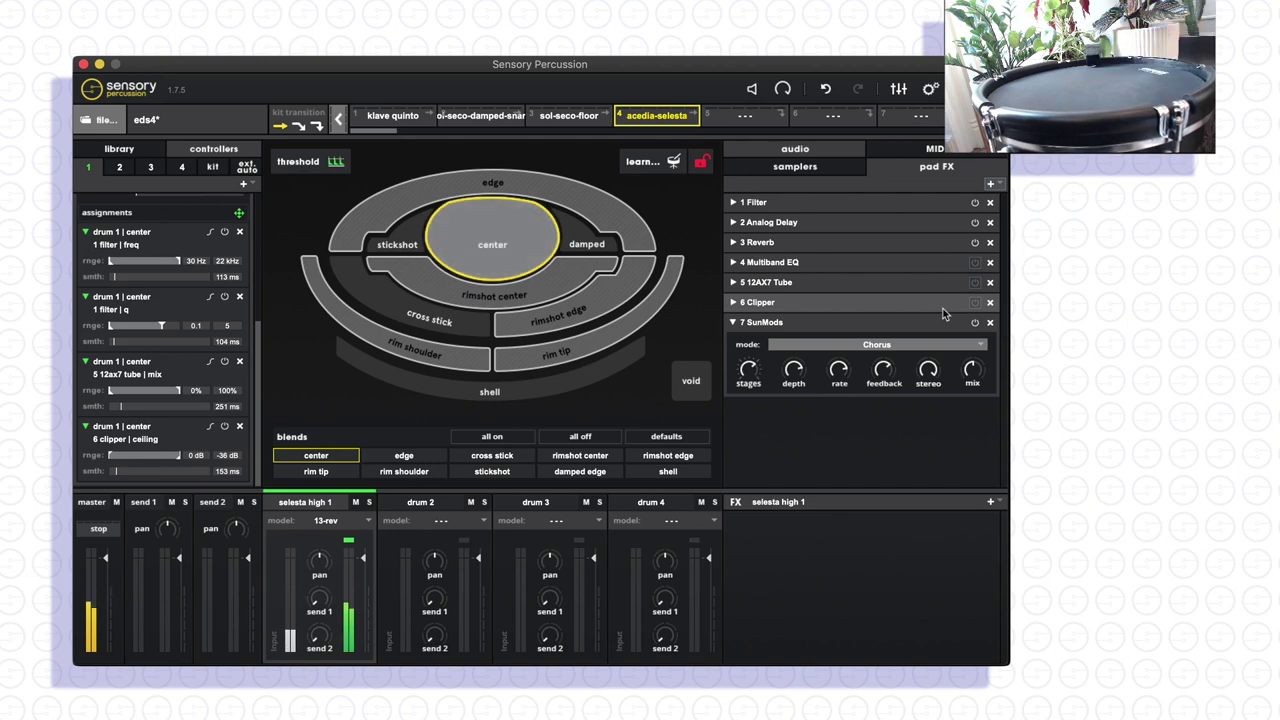
- Copy the SunMods effect and paste it with its controllers into the sol-seco-floor kit's channel effects
right_click(864, 326)
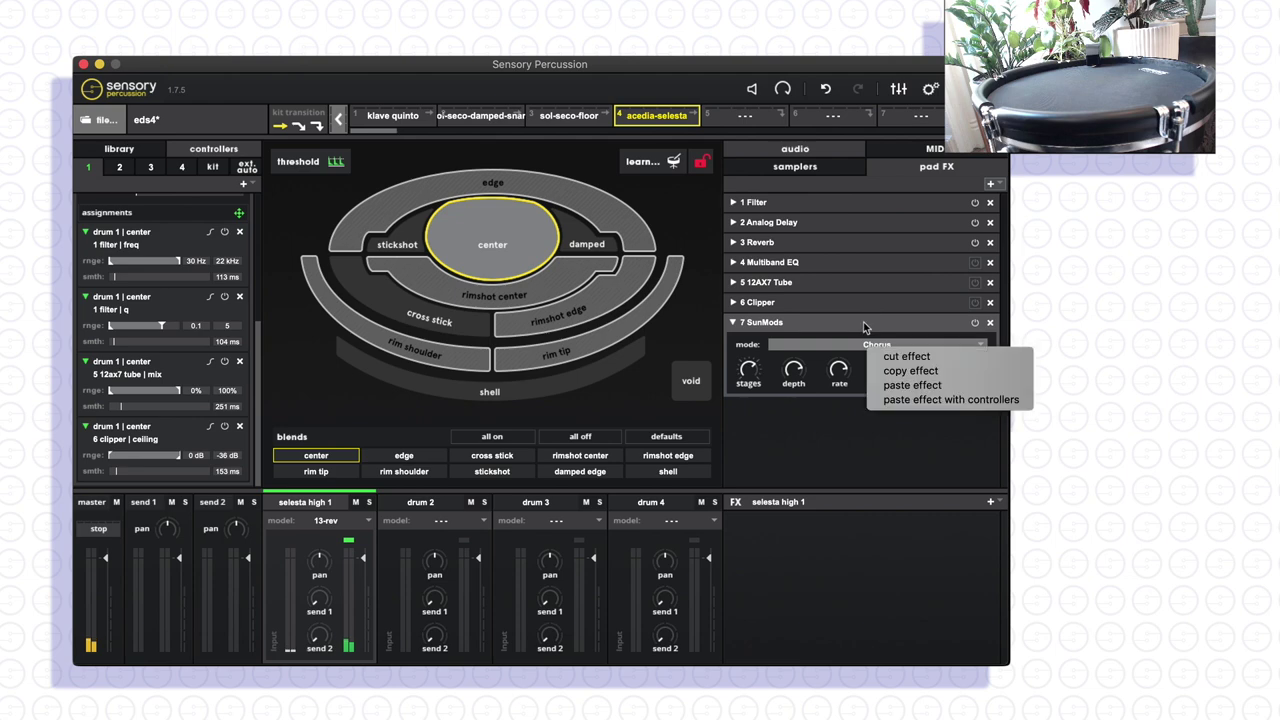
click(893, 371)
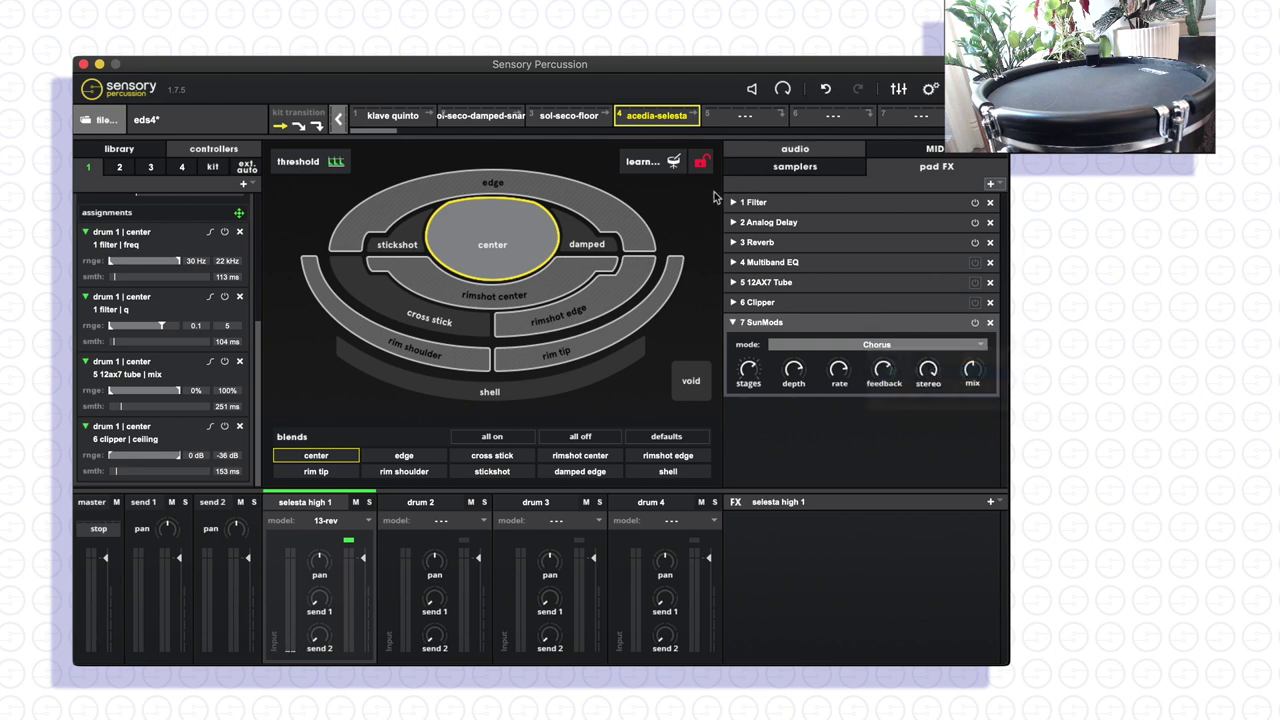
click(576, 117)
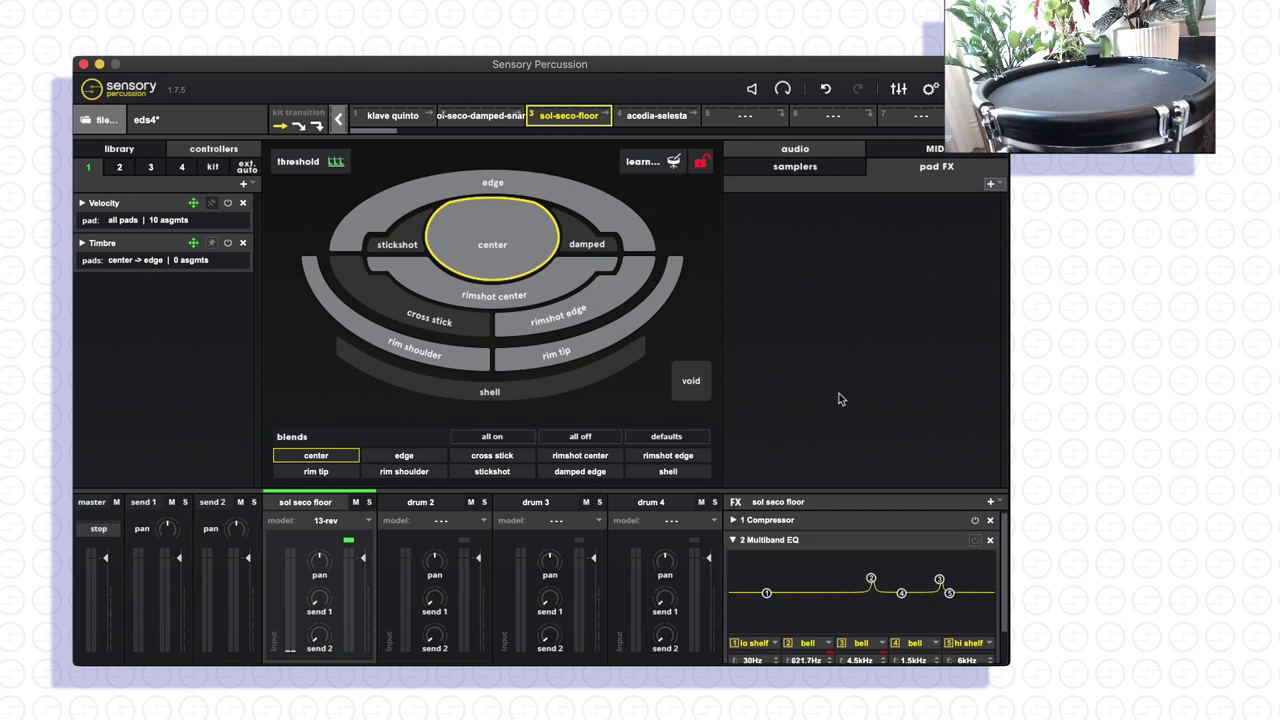
right_click(843, 421)
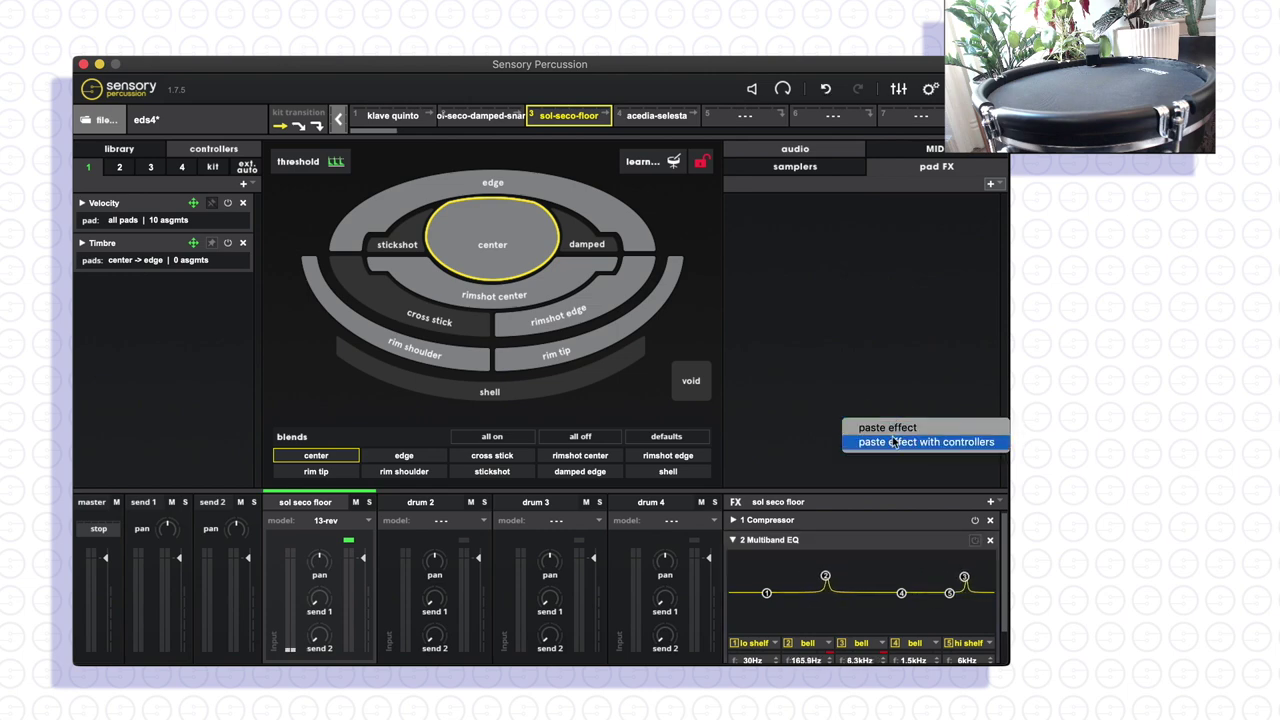
click(894, 442)
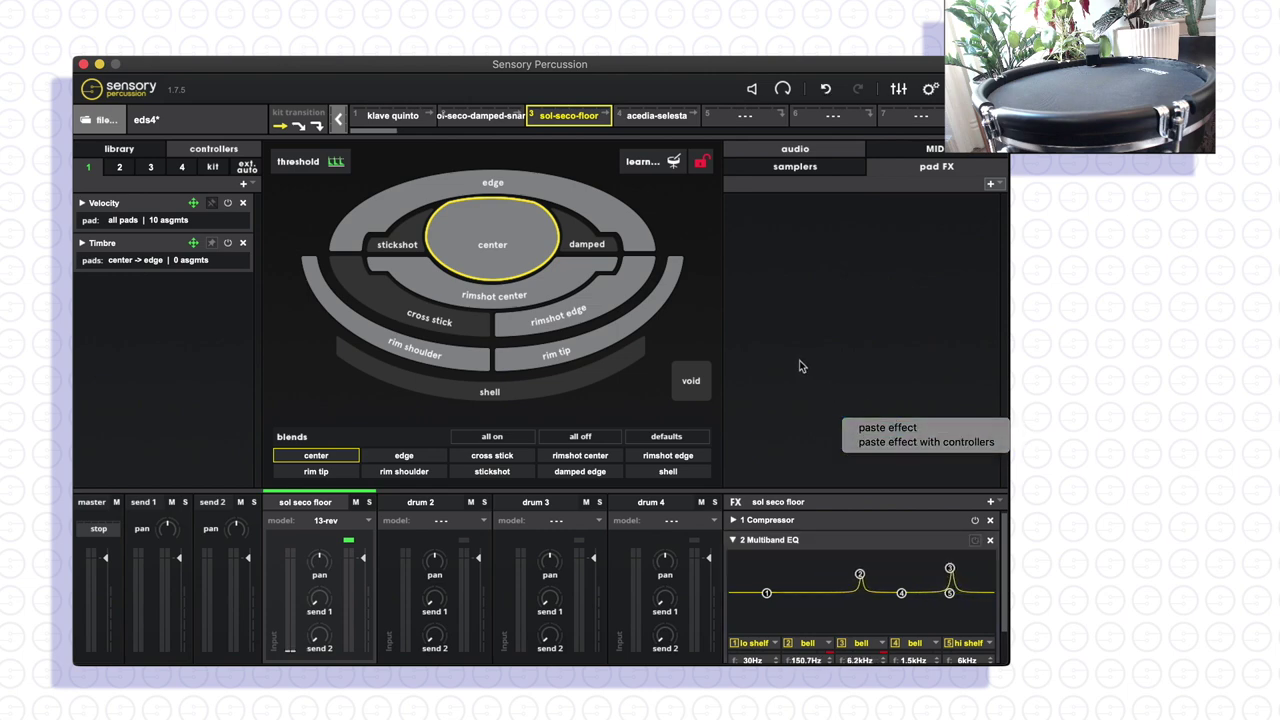
click(758, 540)
right_click(768, 582)
click(822, 606)
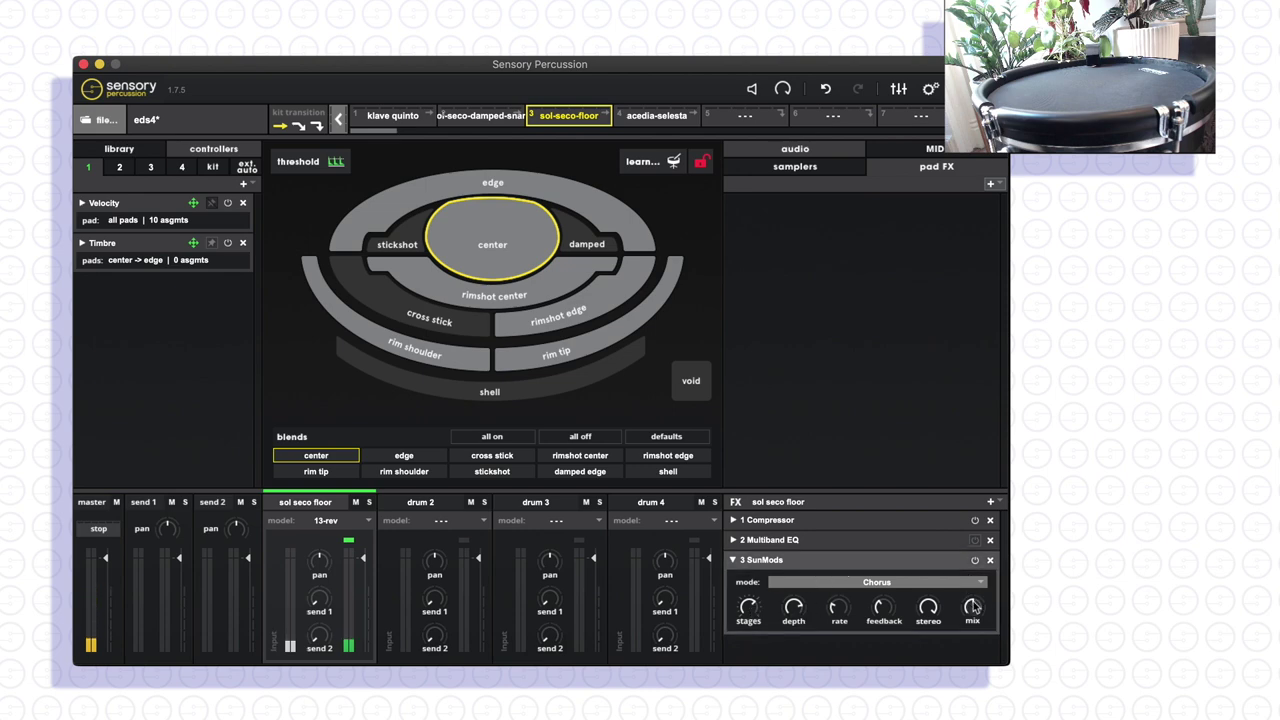
- Lower the SunMods mix, copy the effect, and paste it with its controllers into the sol-seco-damped-snare kit's channel effects
mouse_move(973, 606)
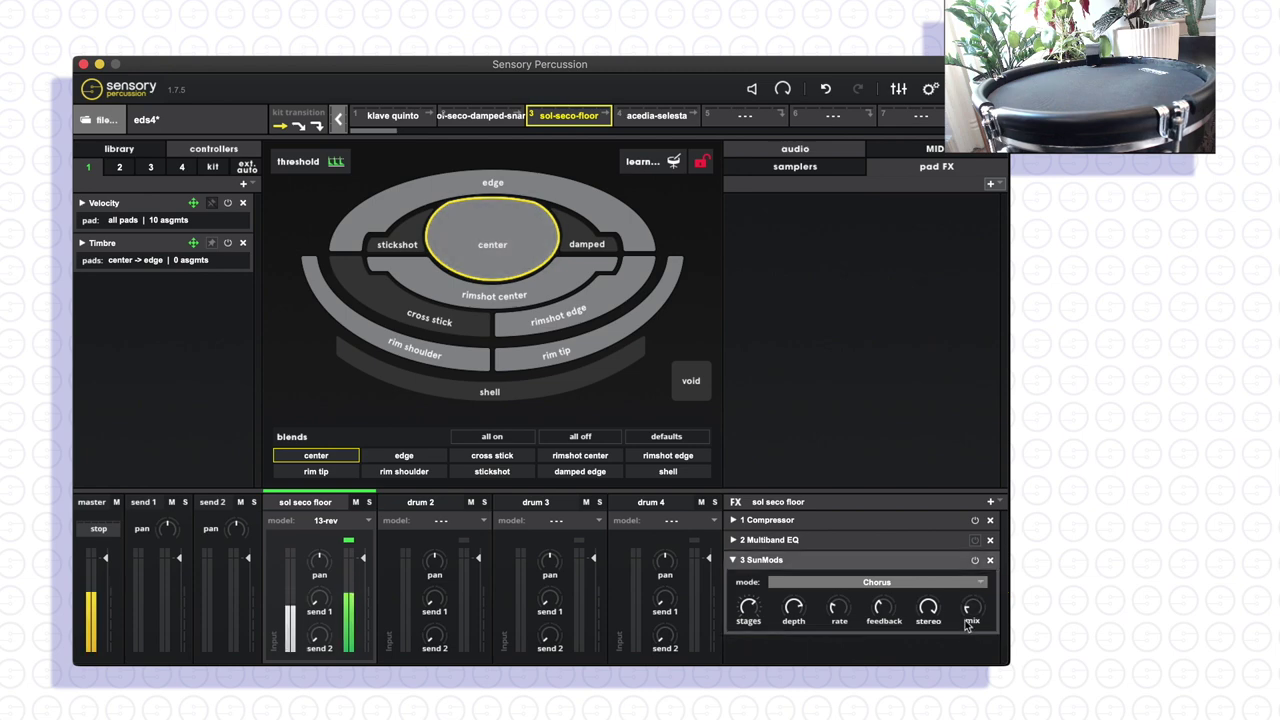
right_click(921, 567)
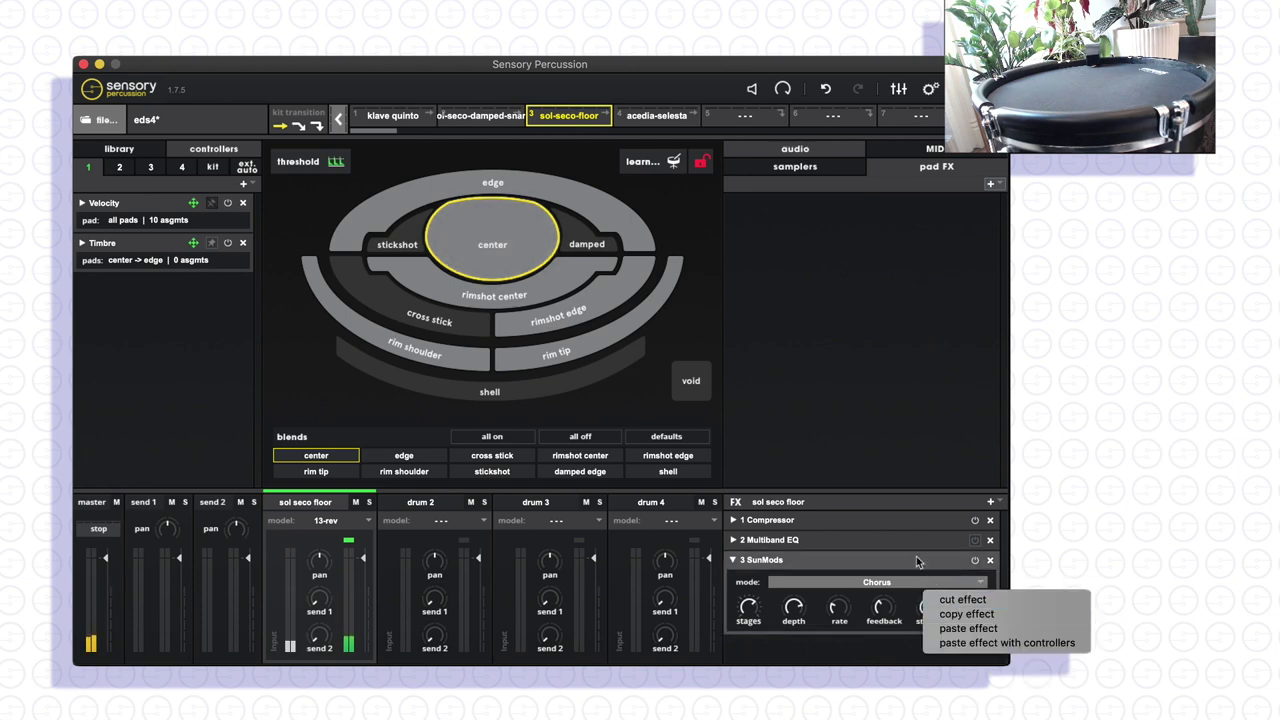
key(Escape)
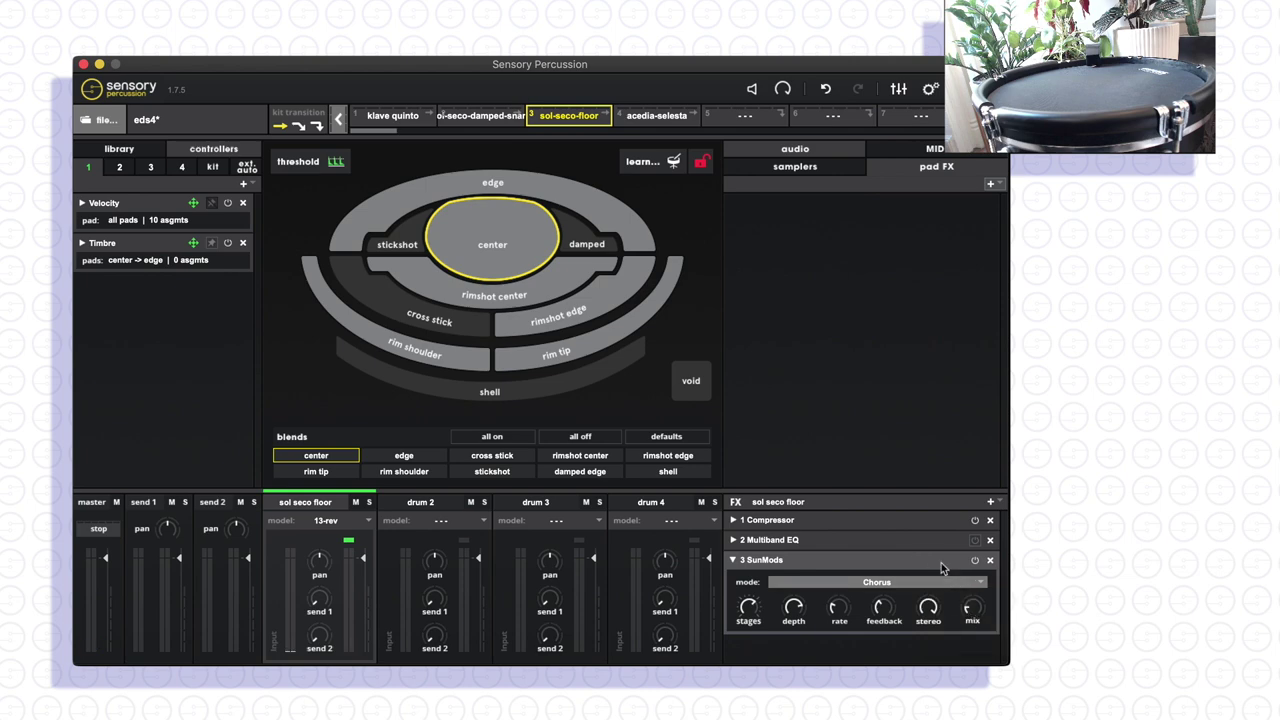
right_click(946, 569)
click(975, 615)
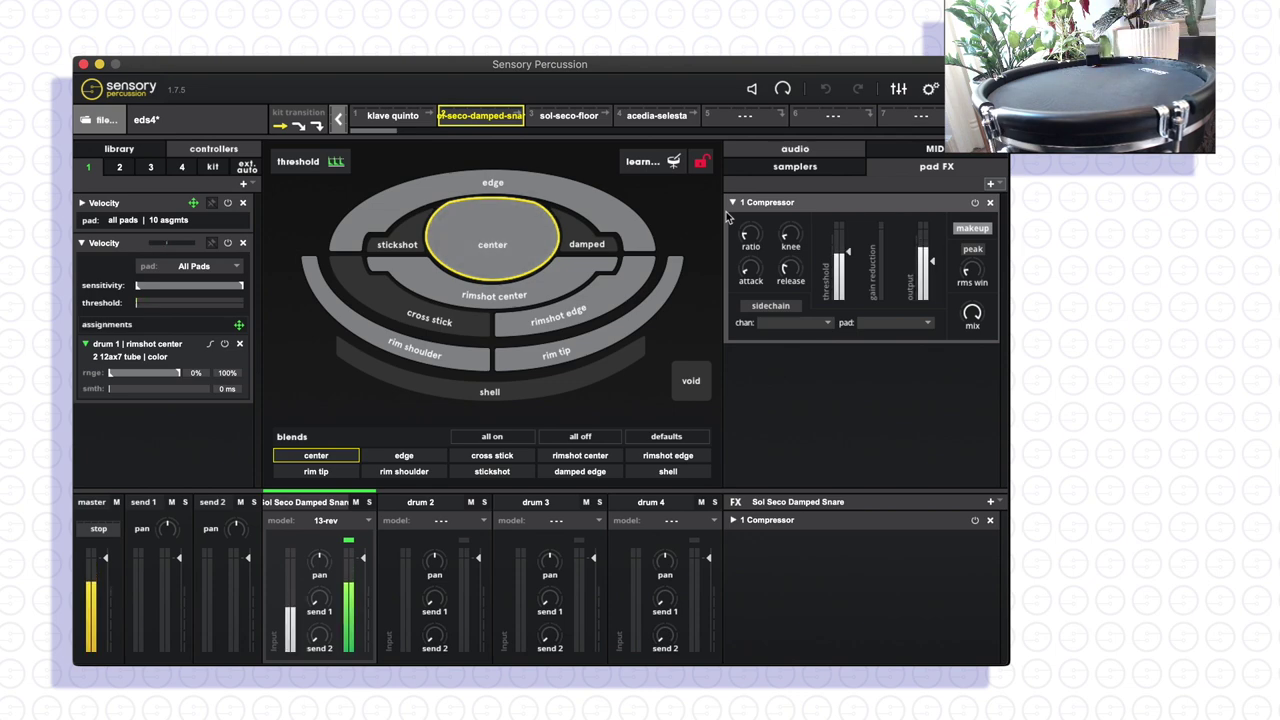
right_click(869, 594)
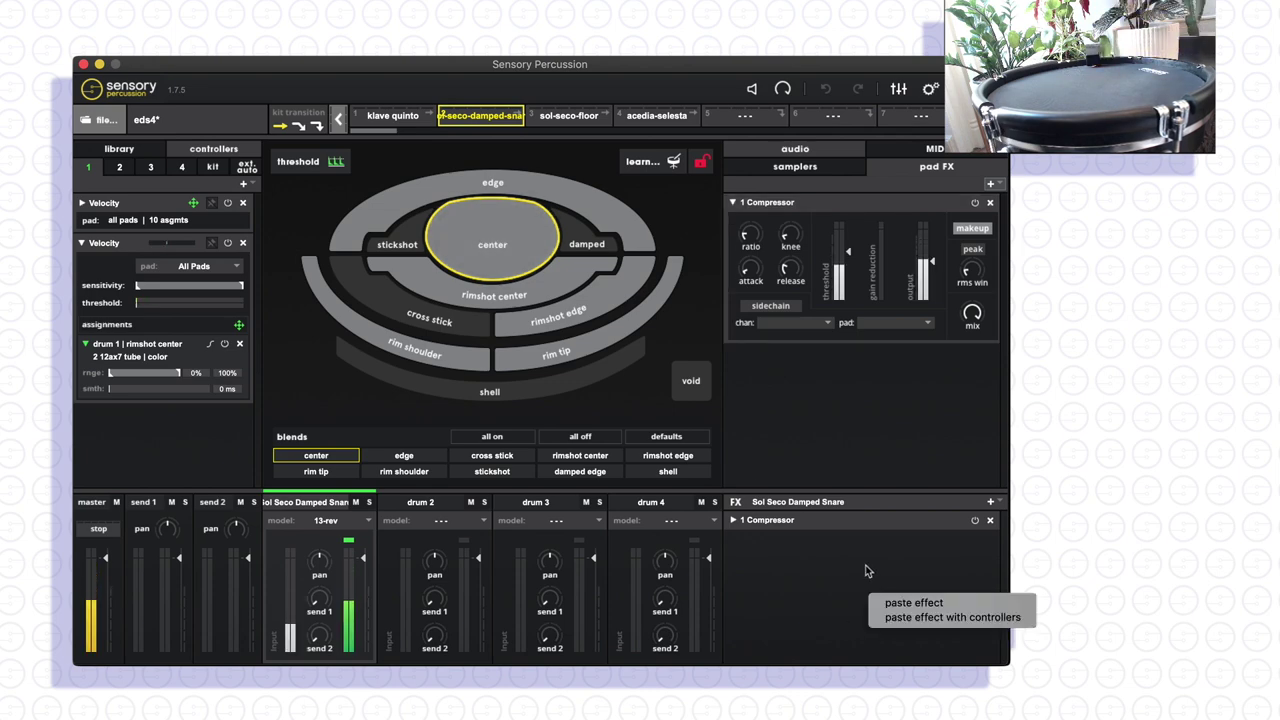
click(914, 618)
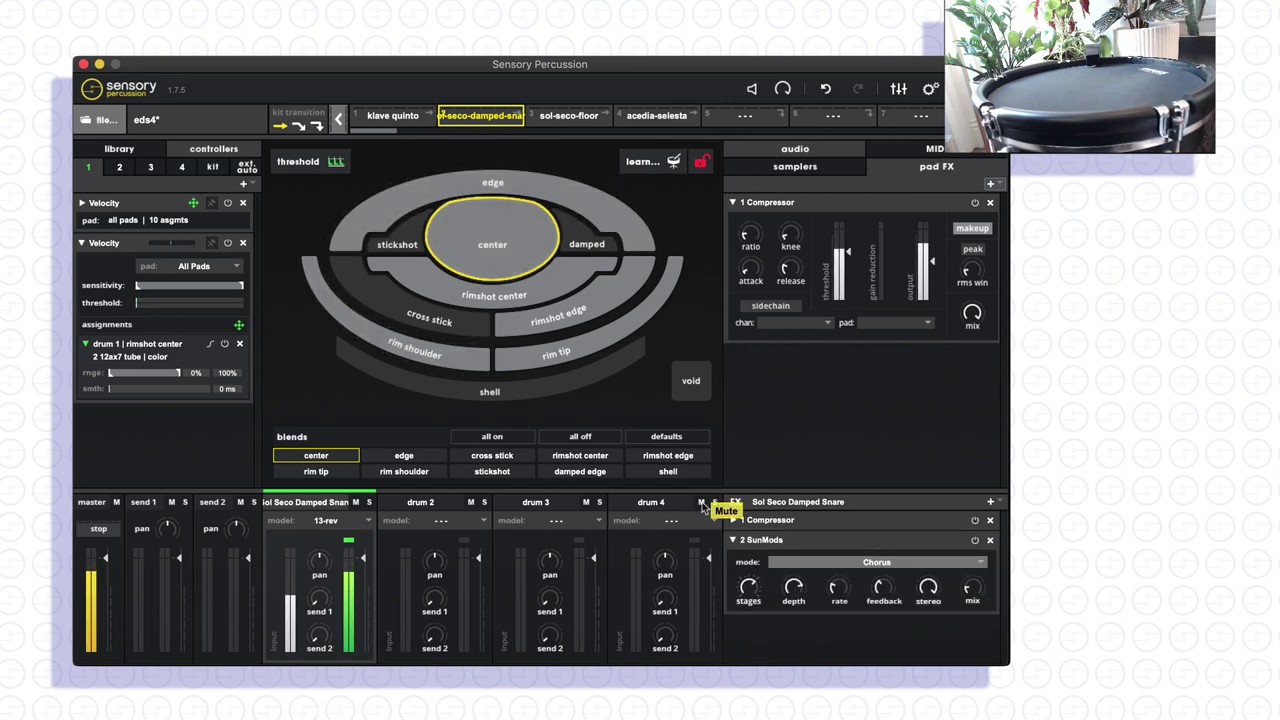
- Add a Velocity controller for all pads to the snare kit and raise its lower sensitivity limit to past the middle
click(83, 243)
click(243, 184)
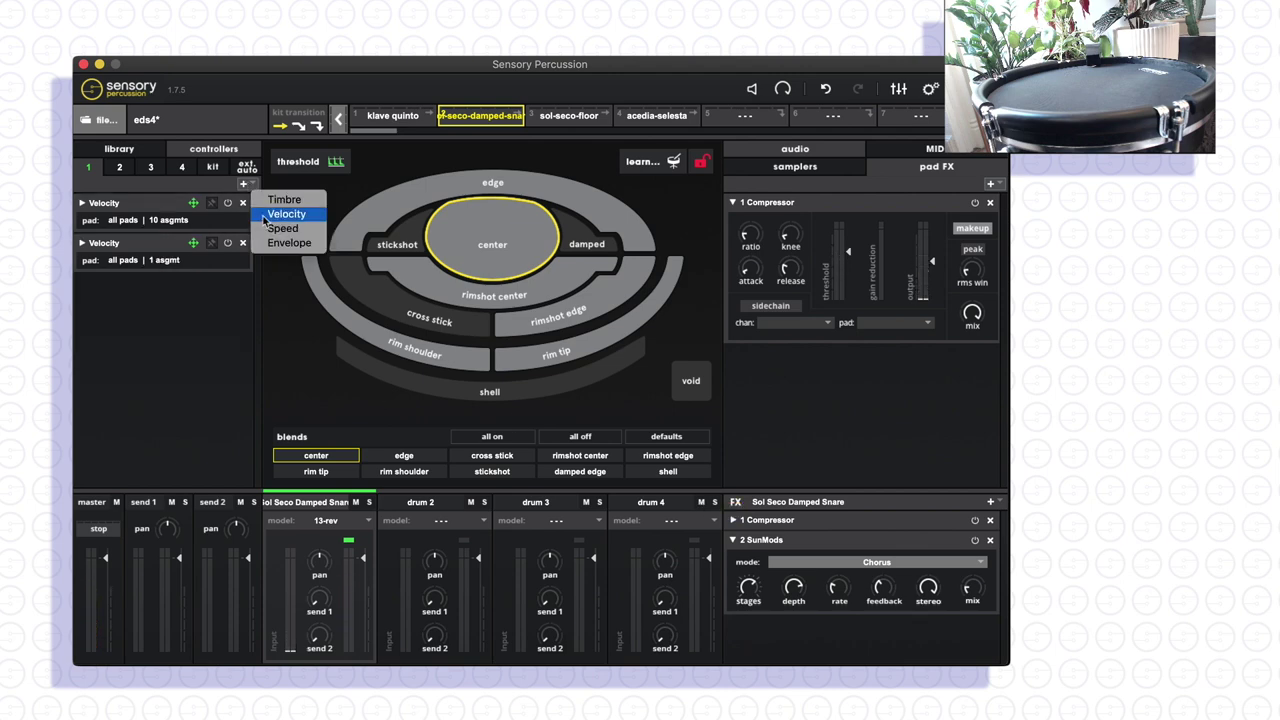
click(272, 214)
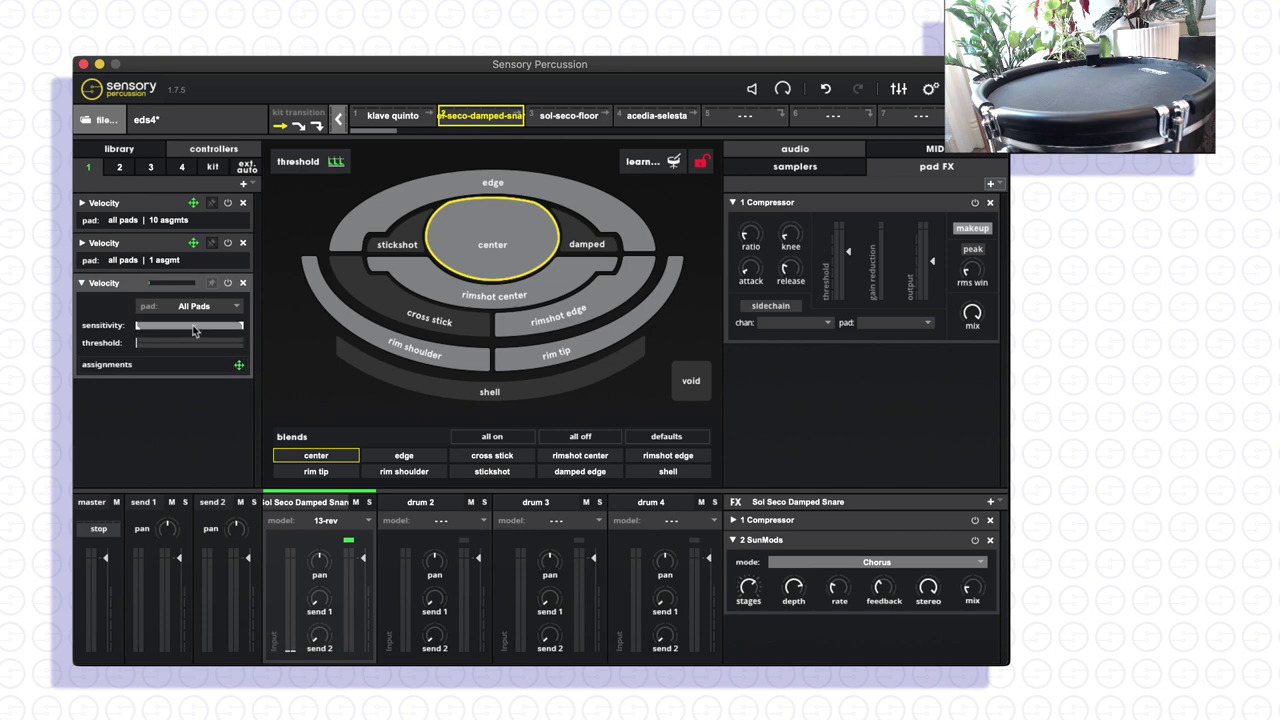
drag(140, 328, 186, 338)
click(190, 328)
- Assign the new Velocity controller to the mix of the snare channel's SunMods effect
click(239, 366)
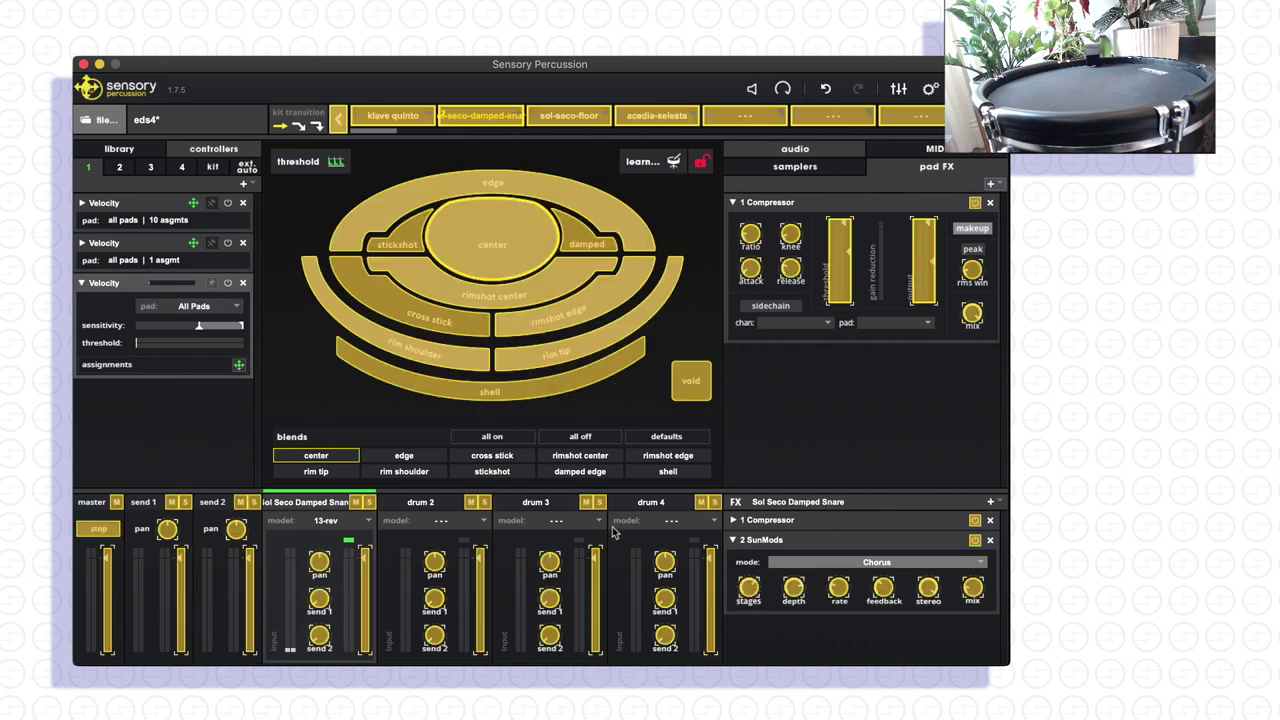
click(973, 592)
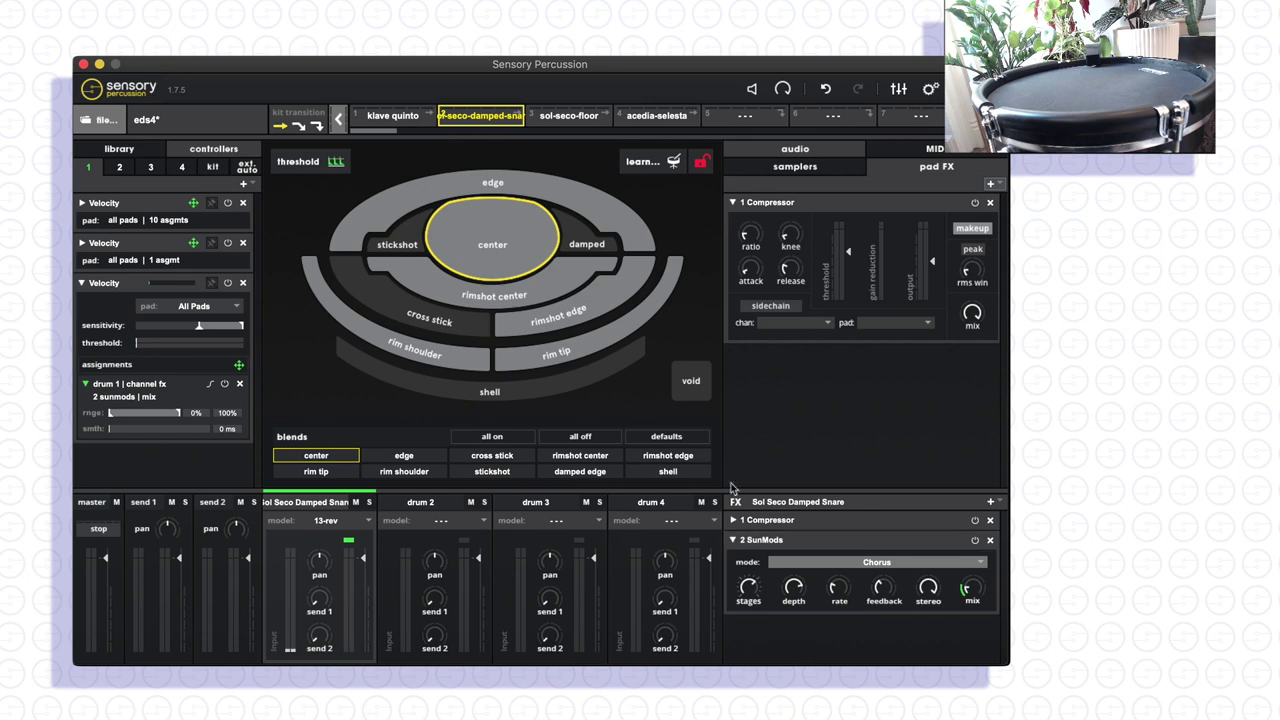
mouse_move(884, 588)
- Change the sol-seco-floor kit's SunMods to Phaser mode and adjust its mix
click(604, 121)
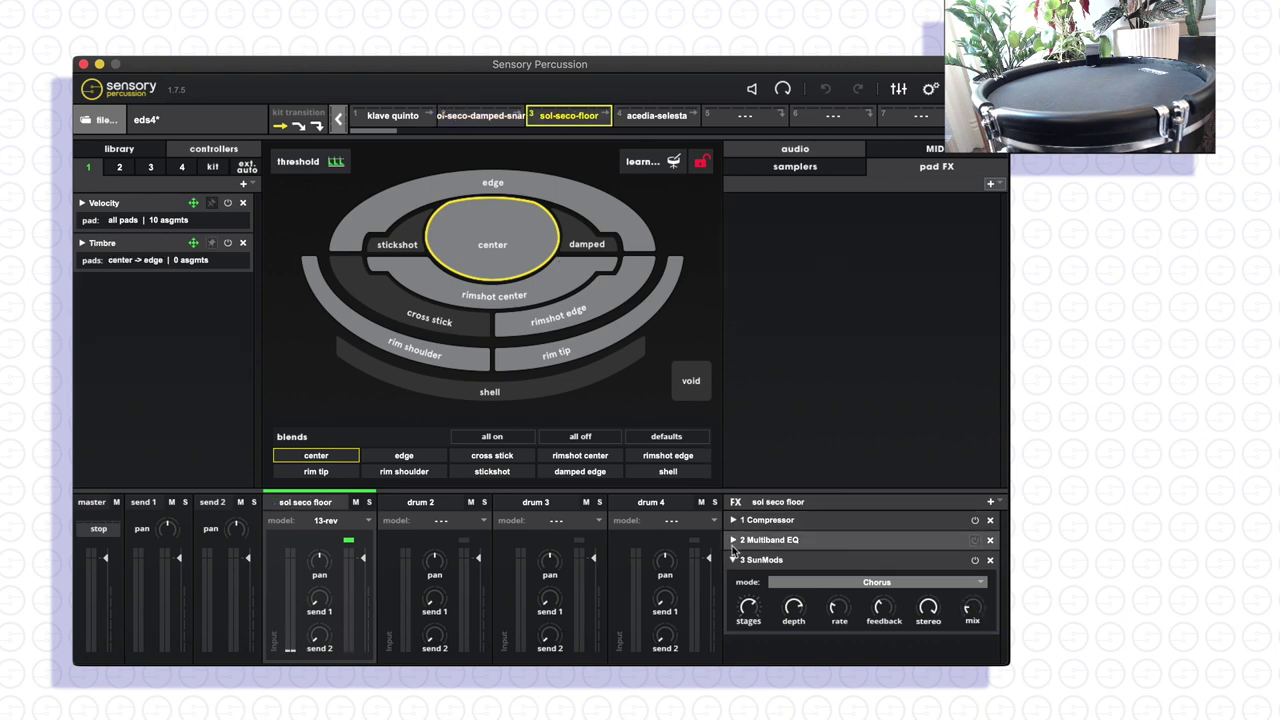
click(980, 584)
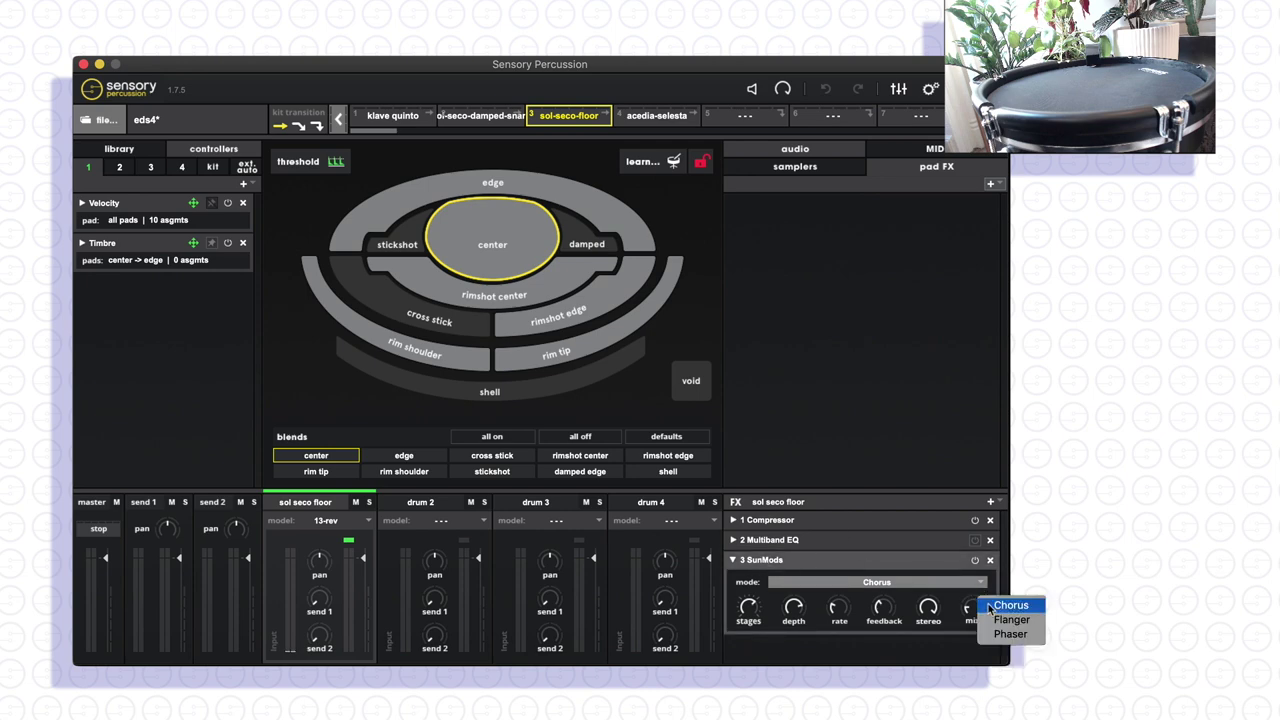
click(1010, 631)
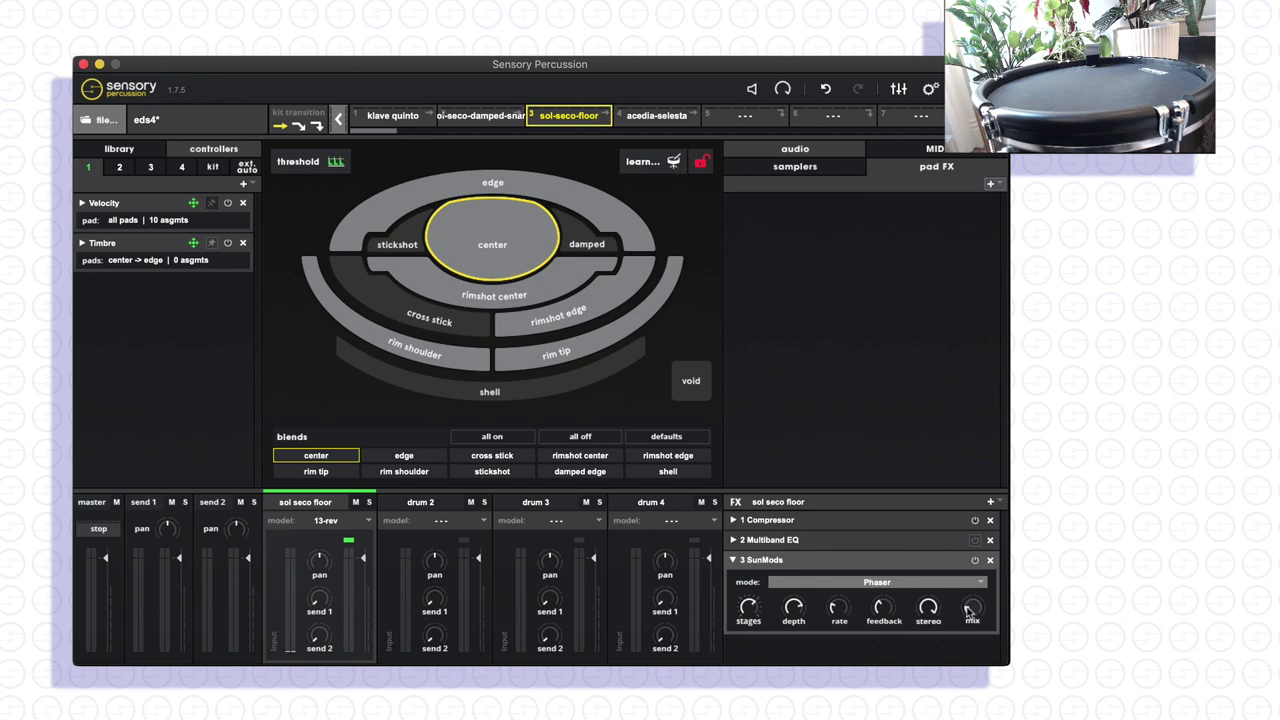
drag(969, 612, 971, 611)
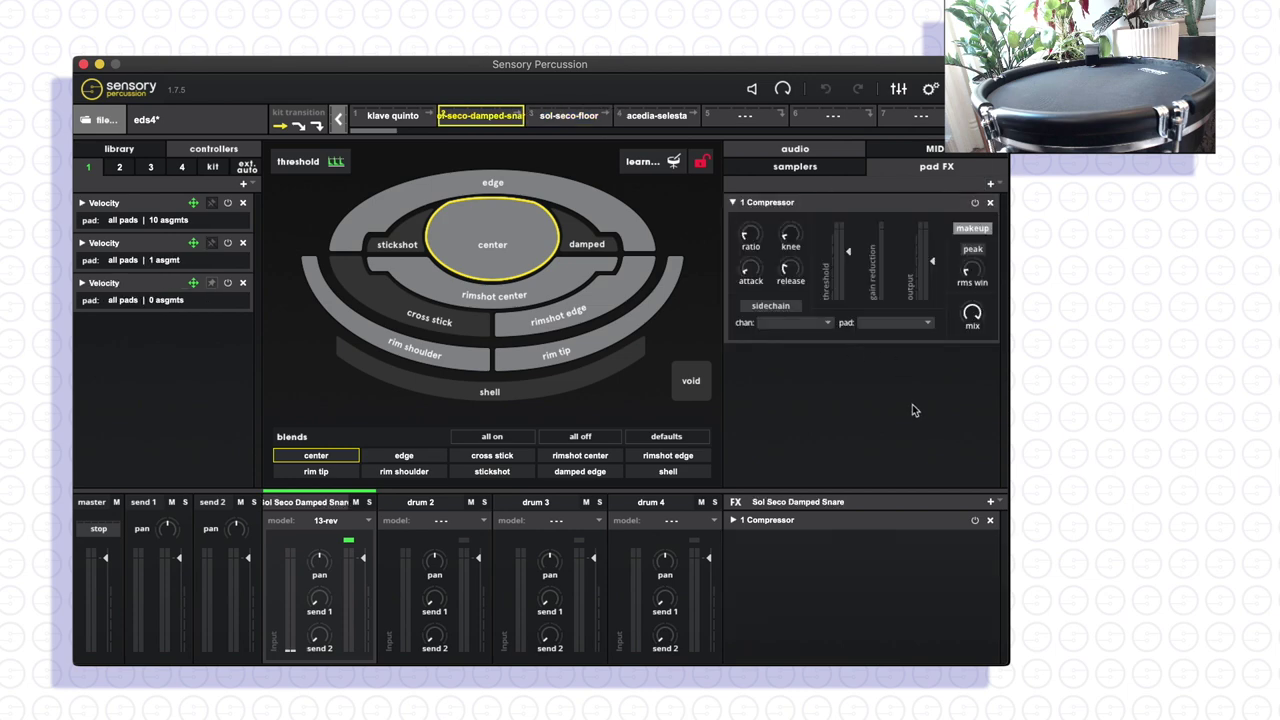
- Raise the snare channel's send 2 level in the sol-seco-damped-snare kit and add a Reverb effect to send 2
click(225, 508)
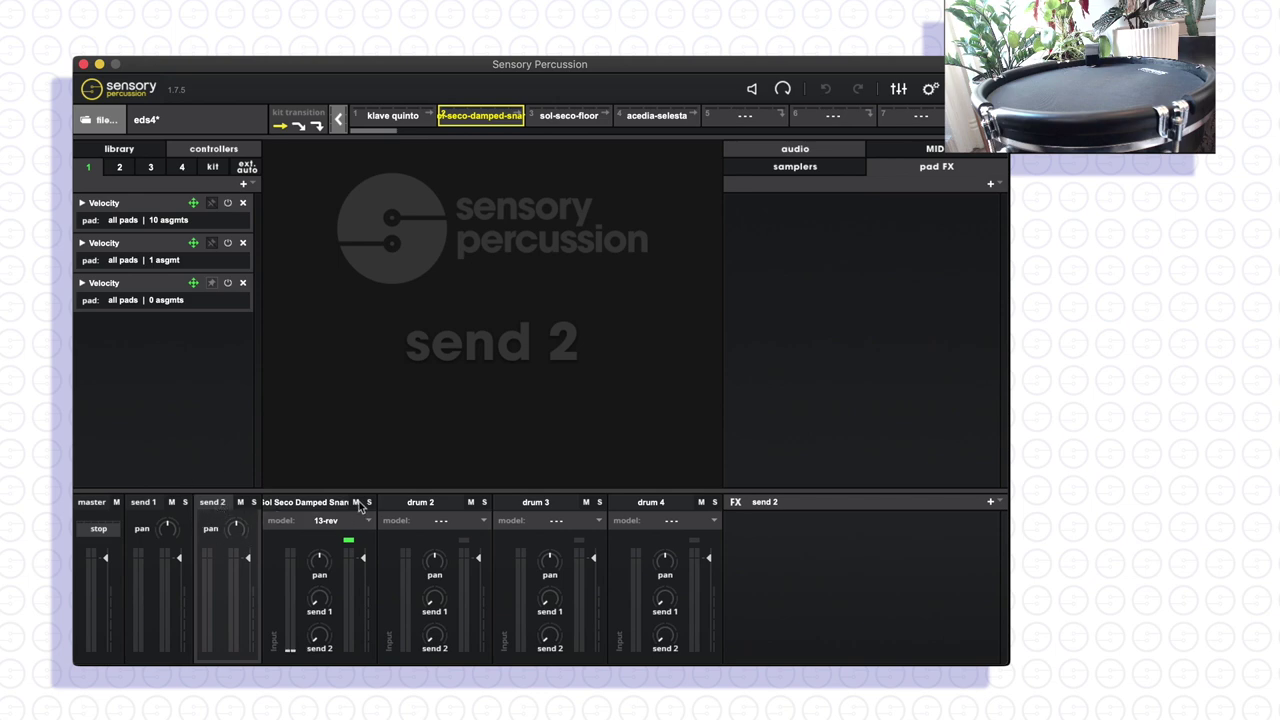
click(338, 505)
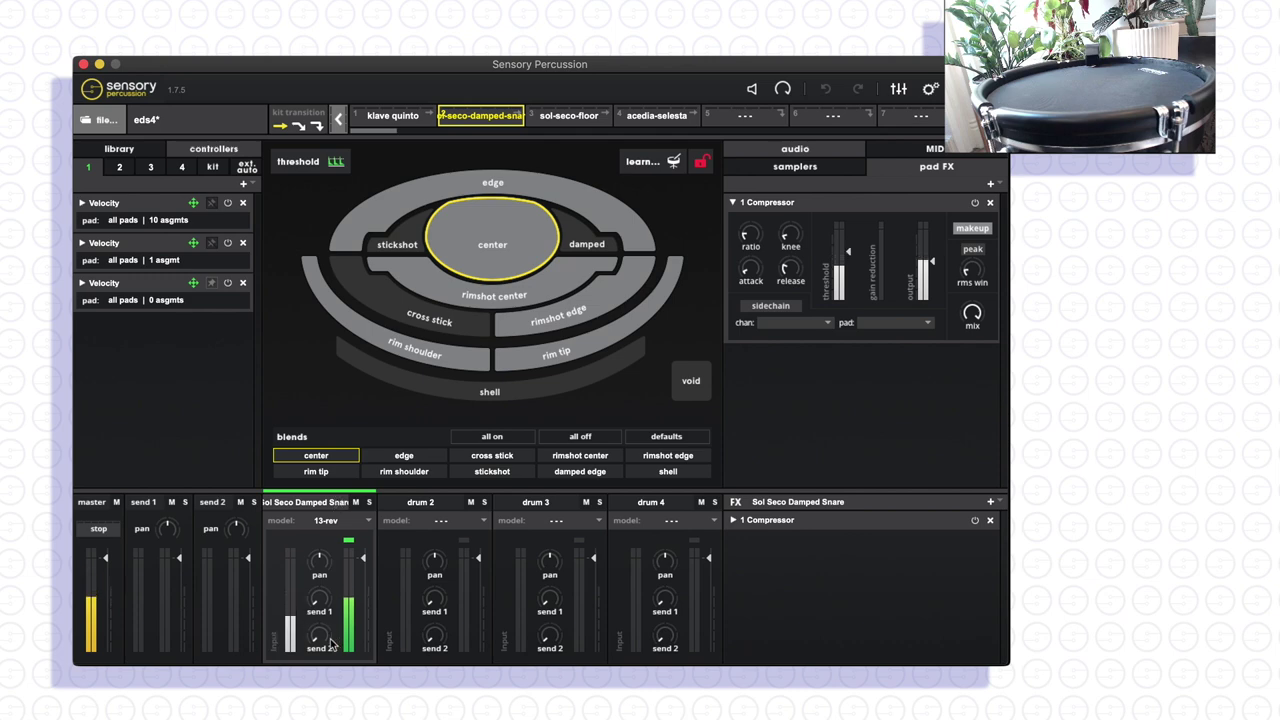
drag(332, 642, 346, 561)
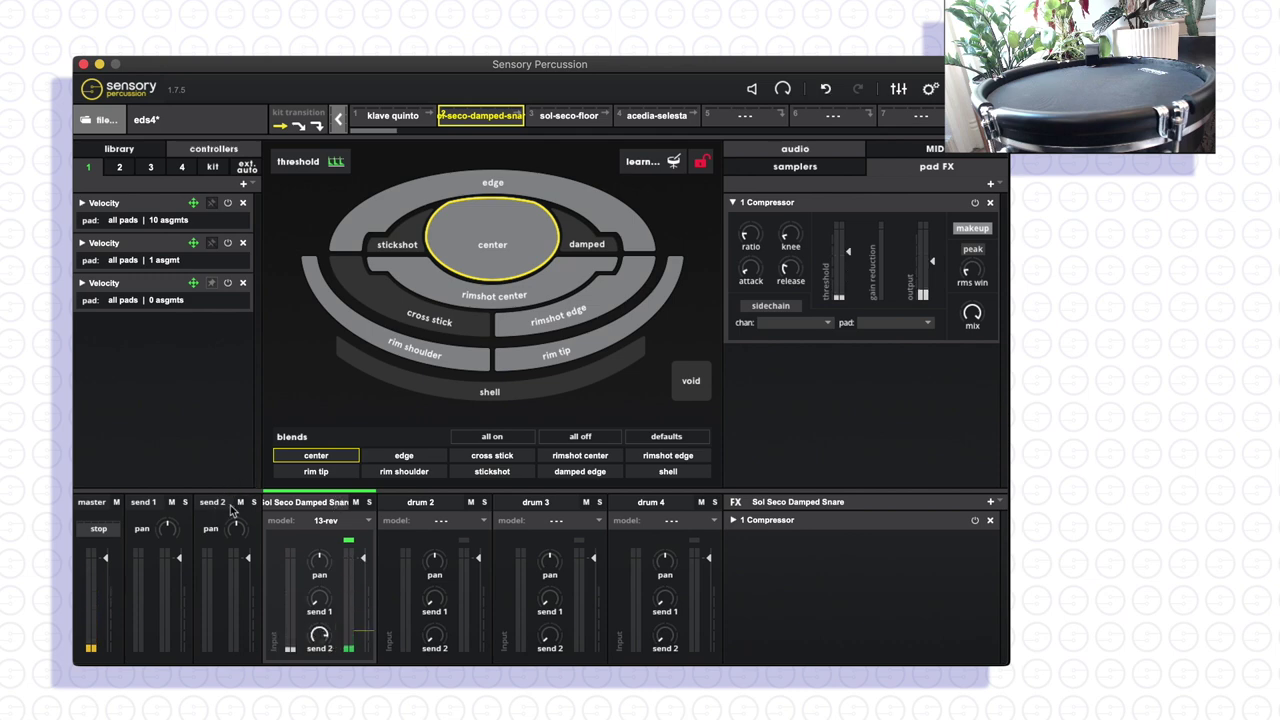
click(221, 505)
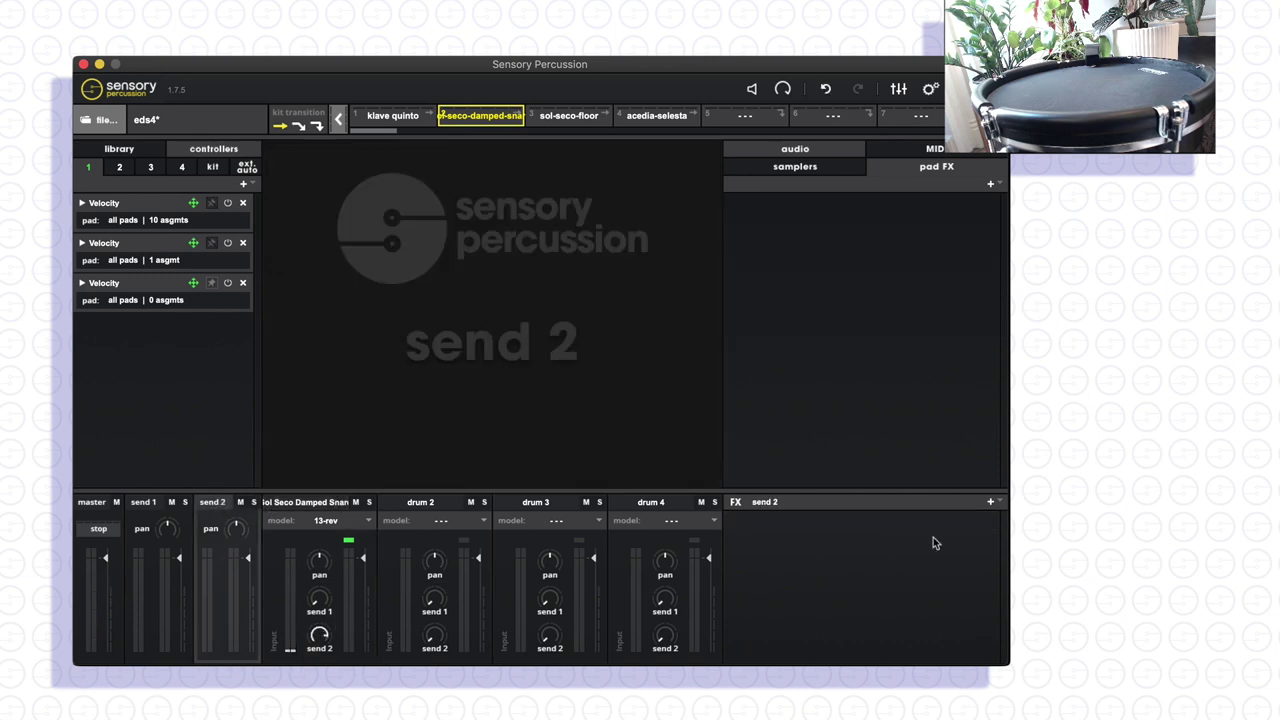
click(991, 502)
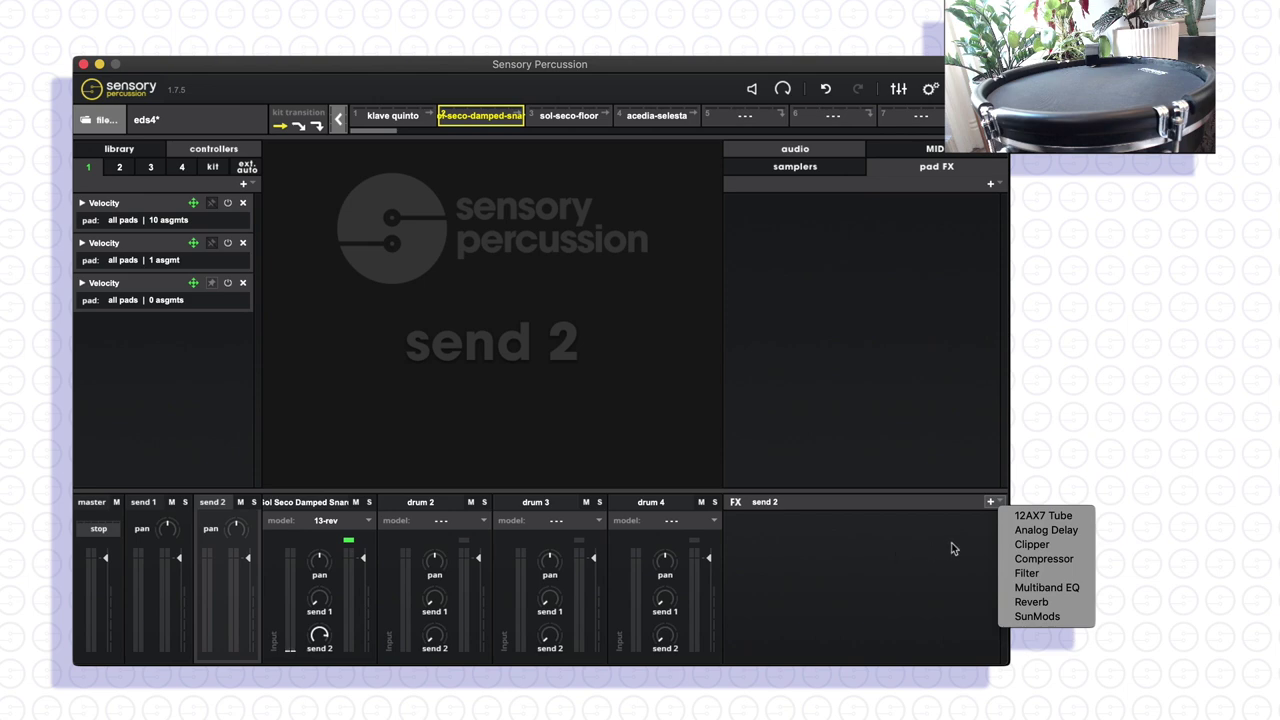
click(1040, 602)
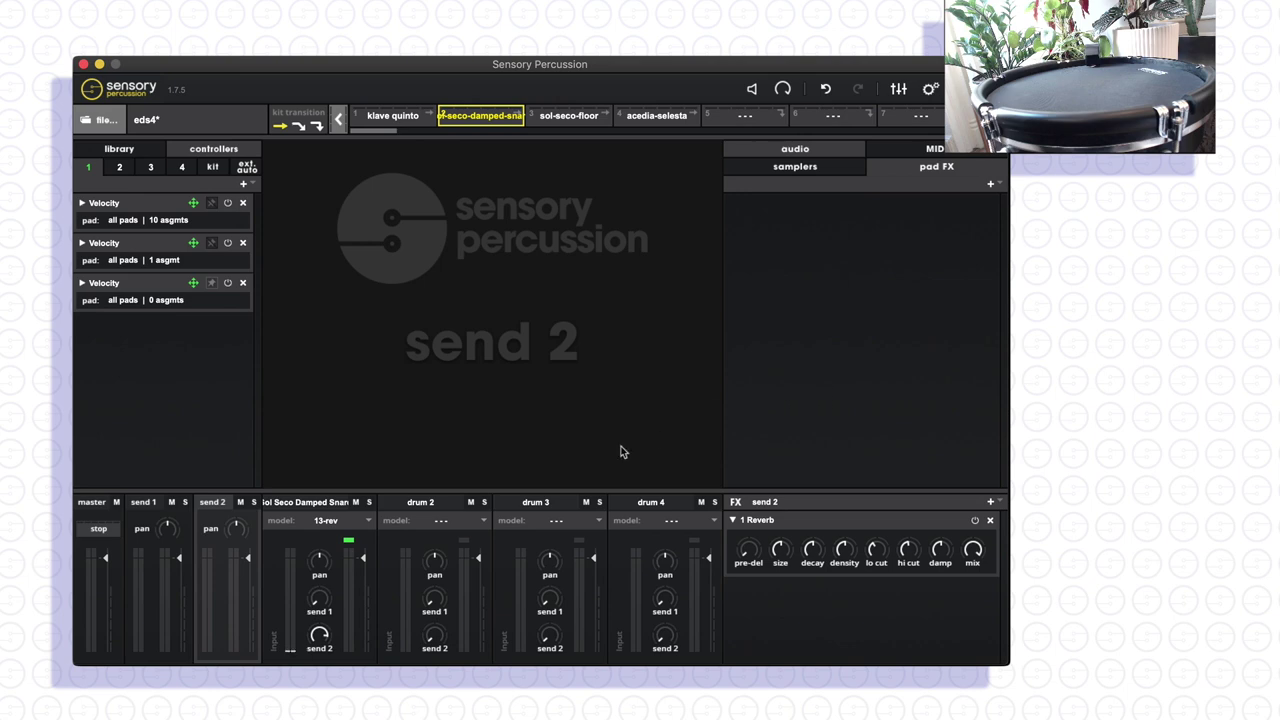
- Examine the Reverb settings on the acedia-selesta kit's center pad and return to send 2 of the sol-seco-damped-snare kit
click(664, 113)
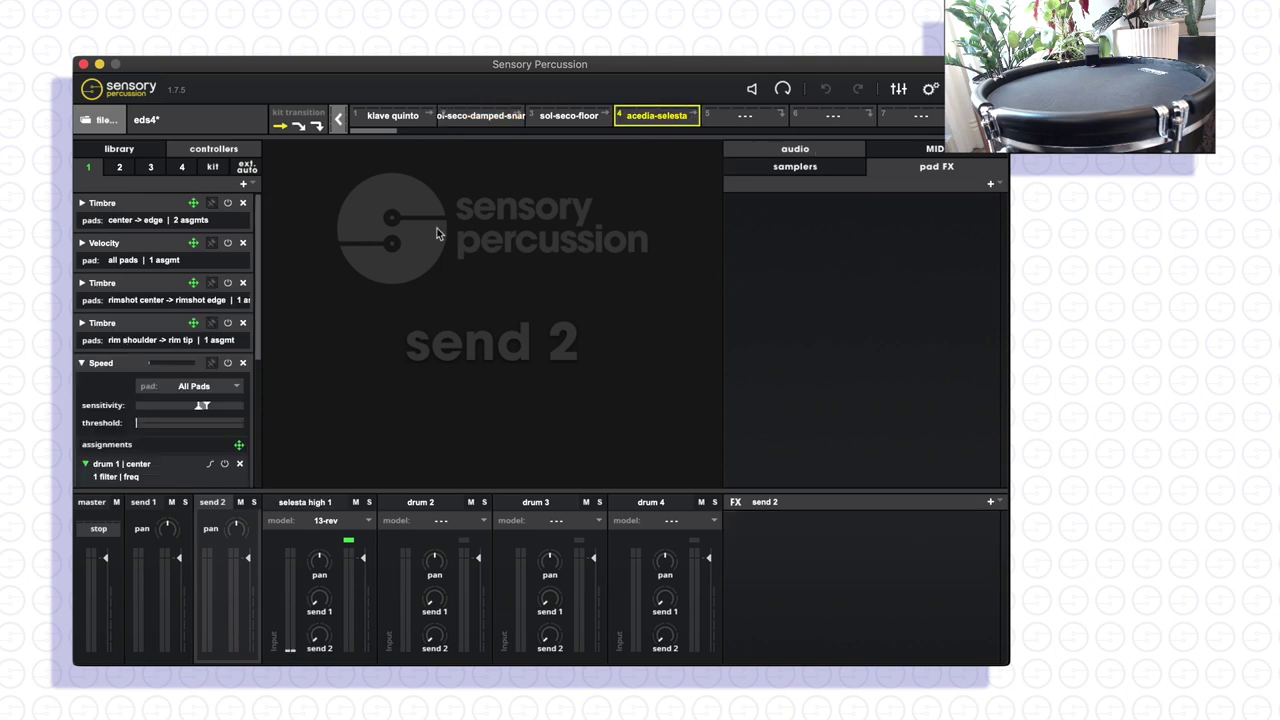
click(293, 508)
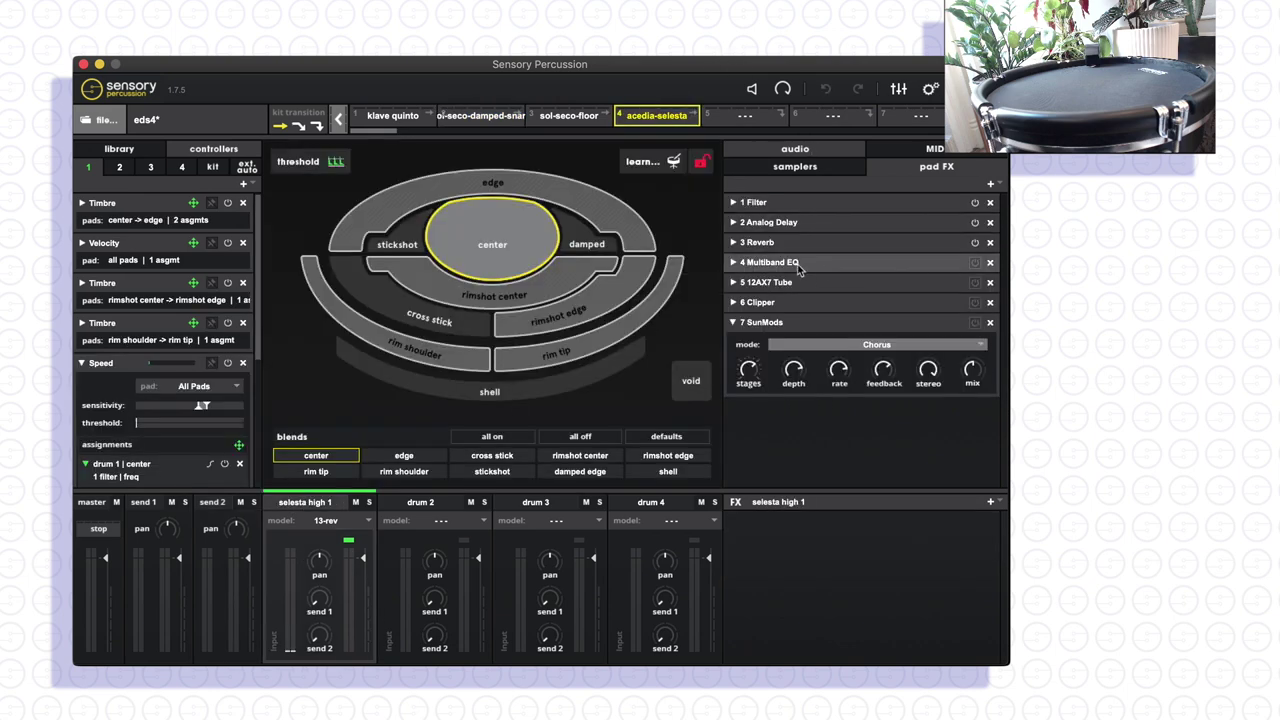
click(733, 242)
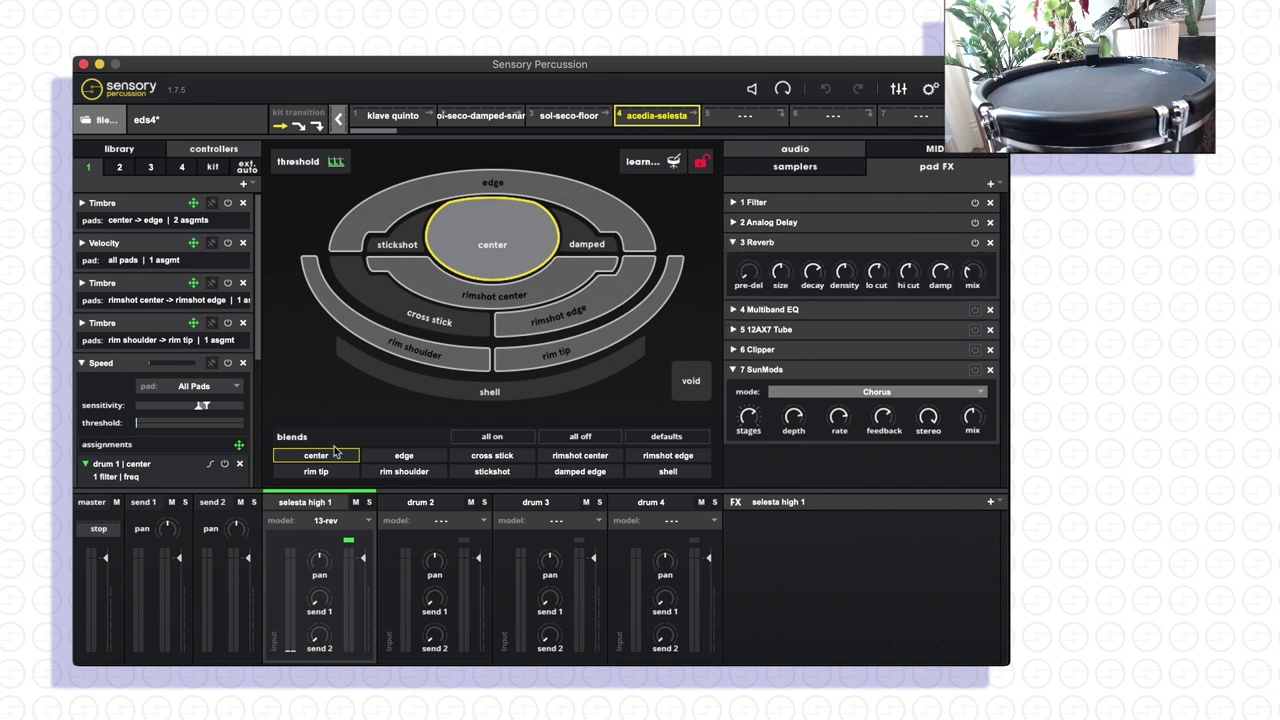
click(470, 116)
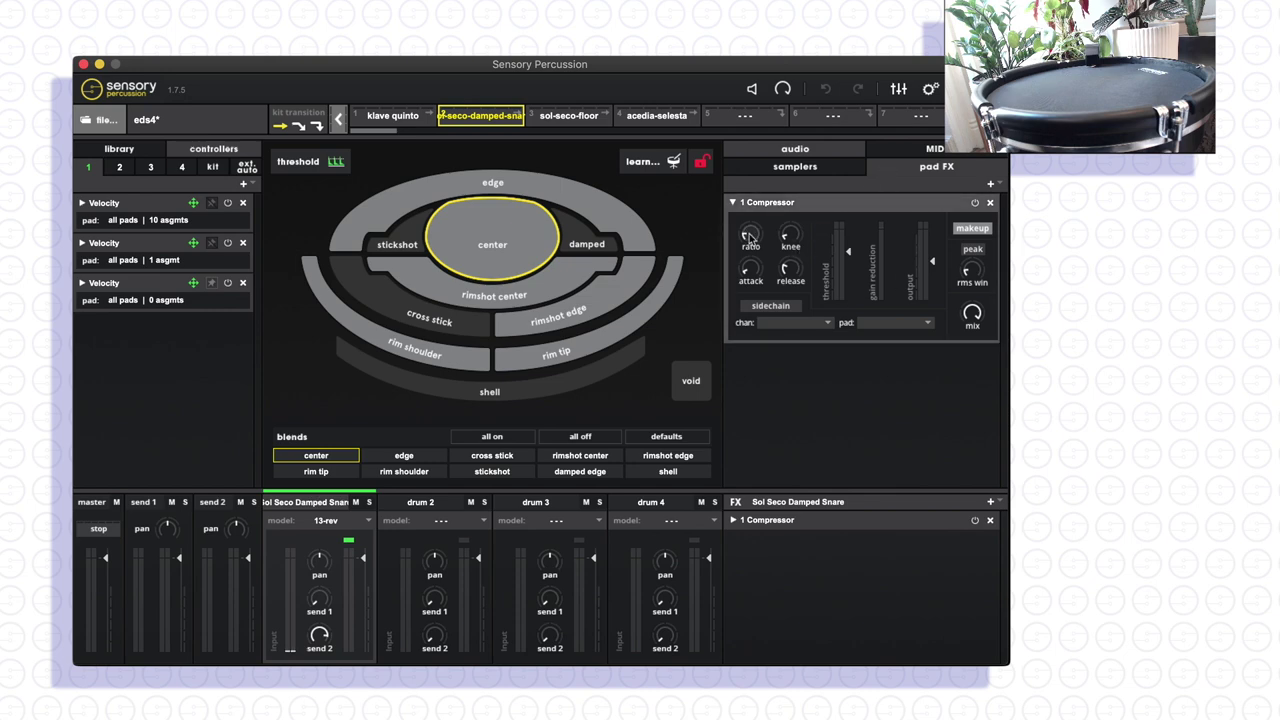
click(232, 508)
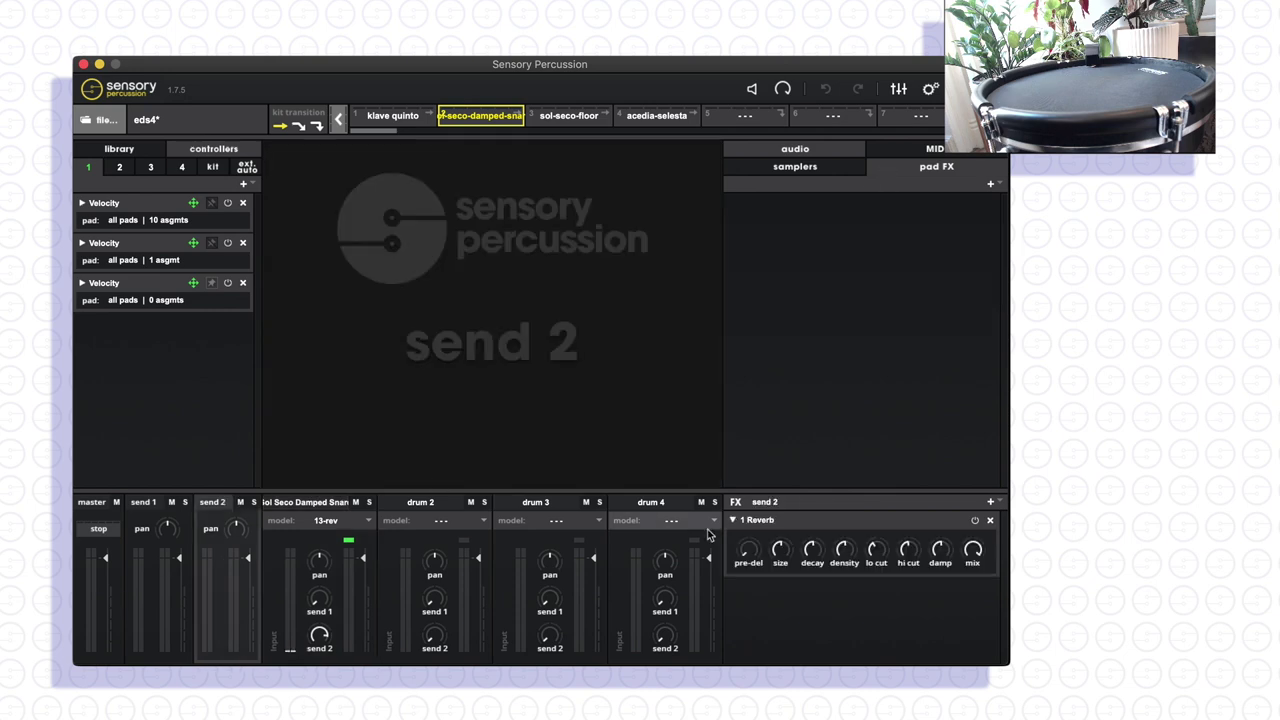
- Turn the snare channel's send 2 level down to inf and replace the Reverb on send 2 with a fresh one
drag(320, 634, 320, 655)
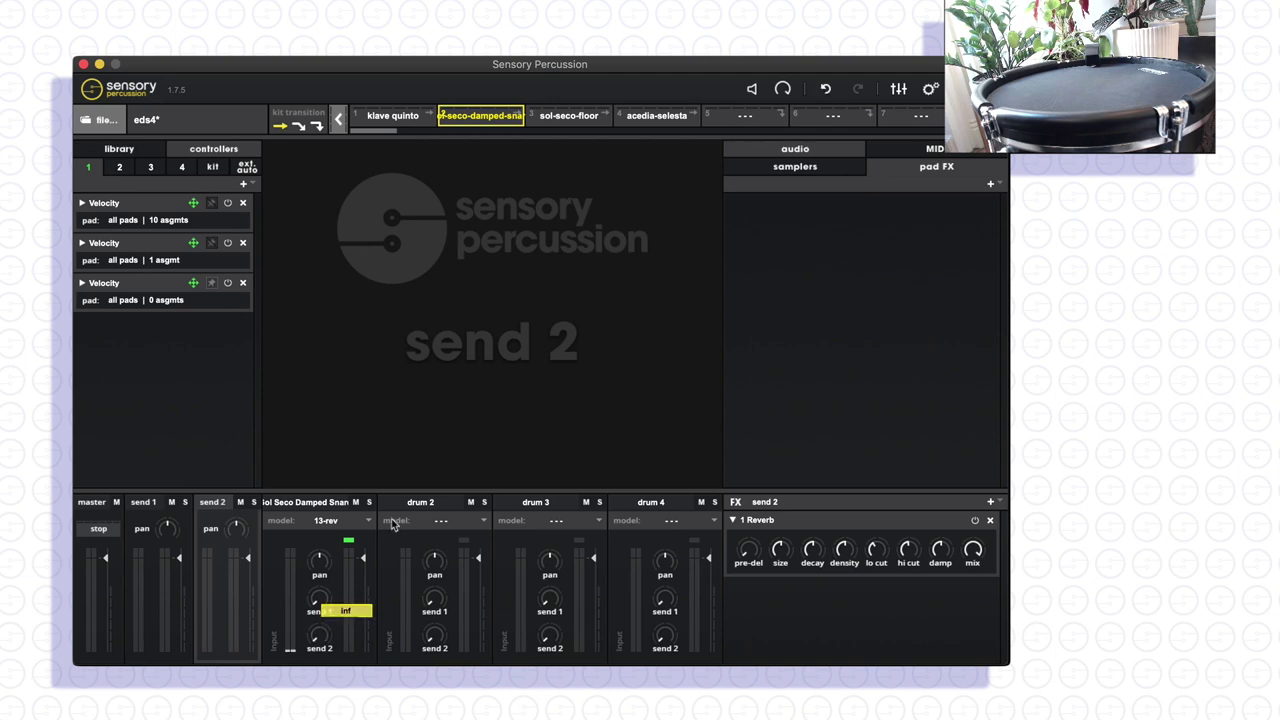
click(990, 520)
click(990, 503)
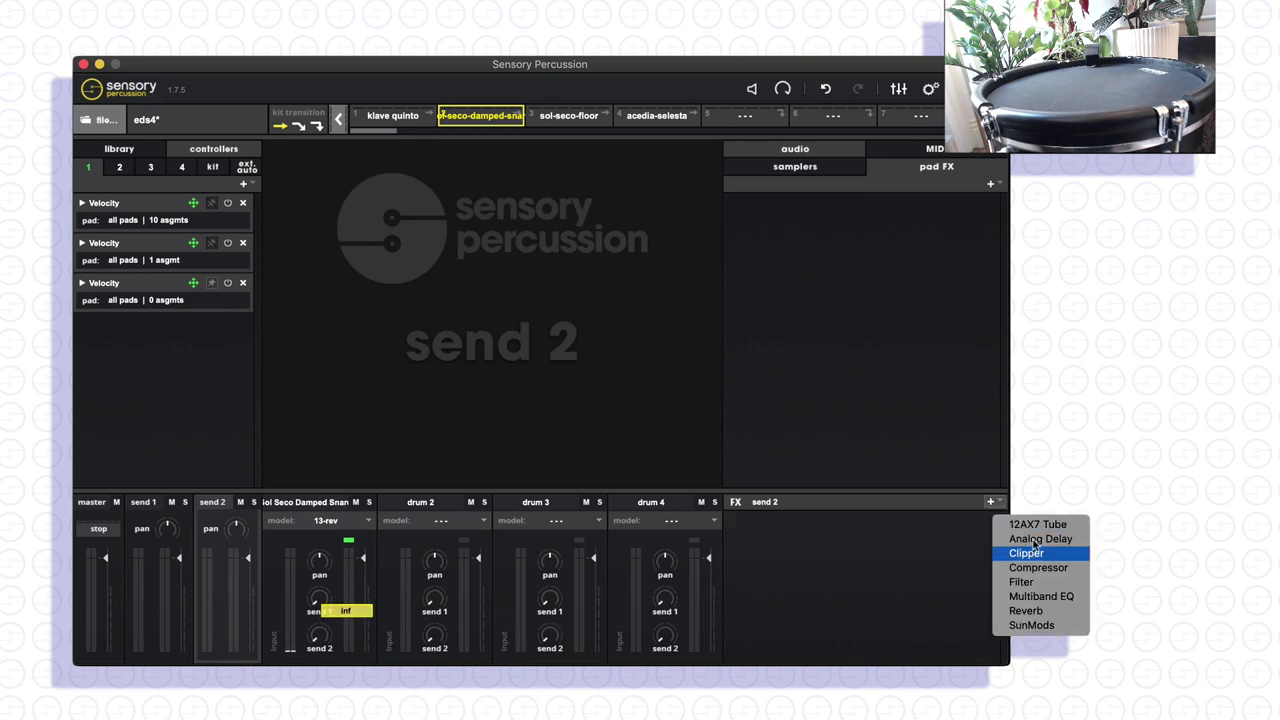
click(1026, 611)
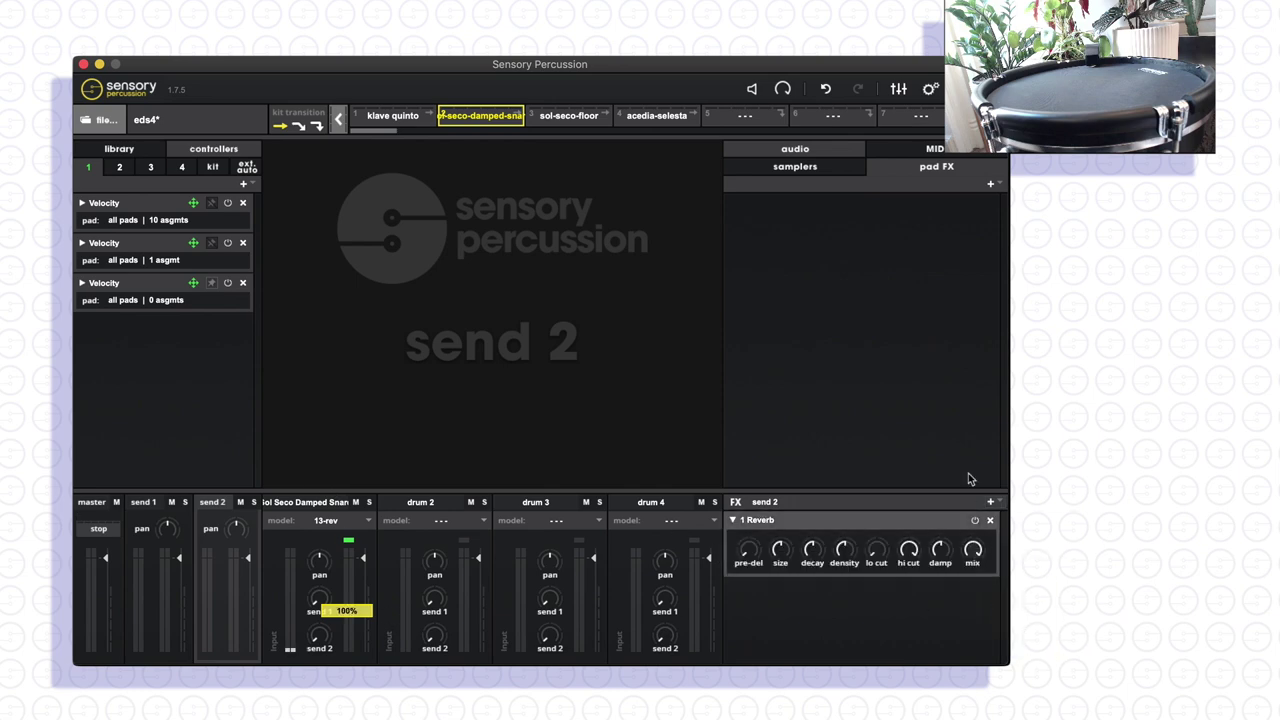
- Adjust the decay, hi cut and lo cut of the send 2 Reverb and increase its size
drag(816, 560, 817, 549)
click(818, 549)
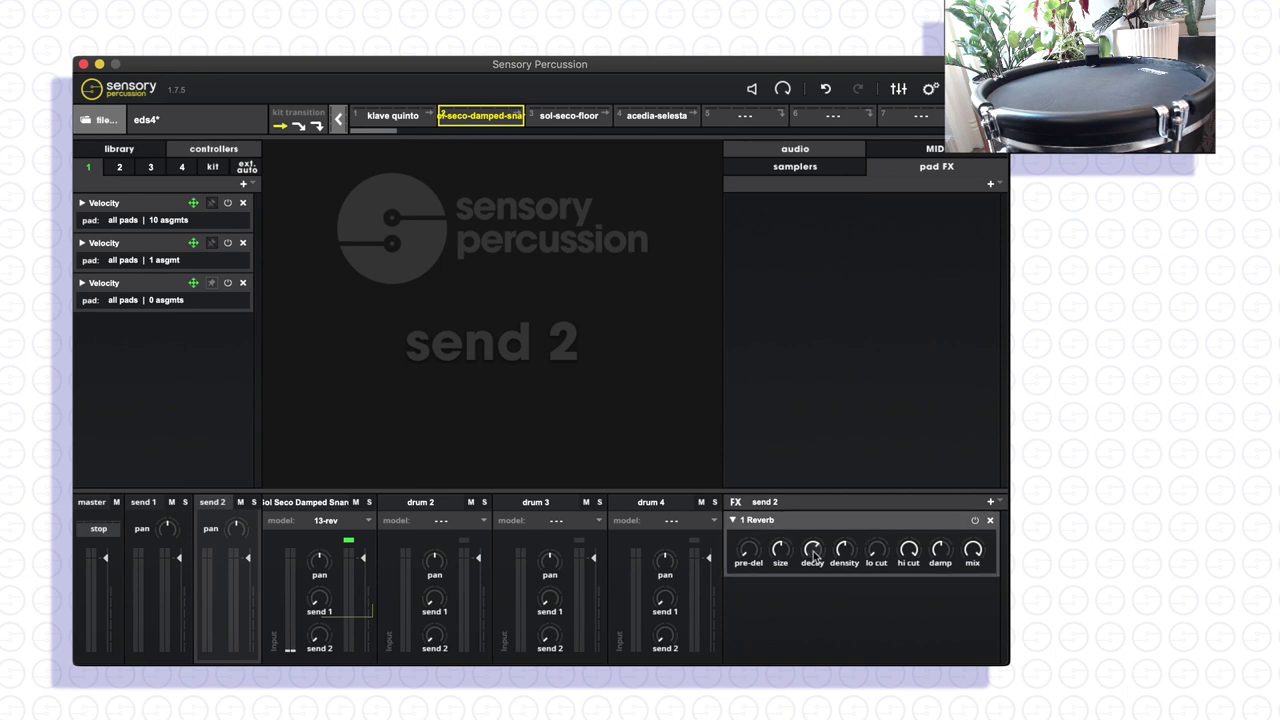
drag(813, 556, 814, 558)
drag(908, 550, 880, 556)
click(779, 541)
- Compare the snare with and without reverb by raising and resetting its send 2 level, and leave the level raised
drag(319, 635, 389, 440)
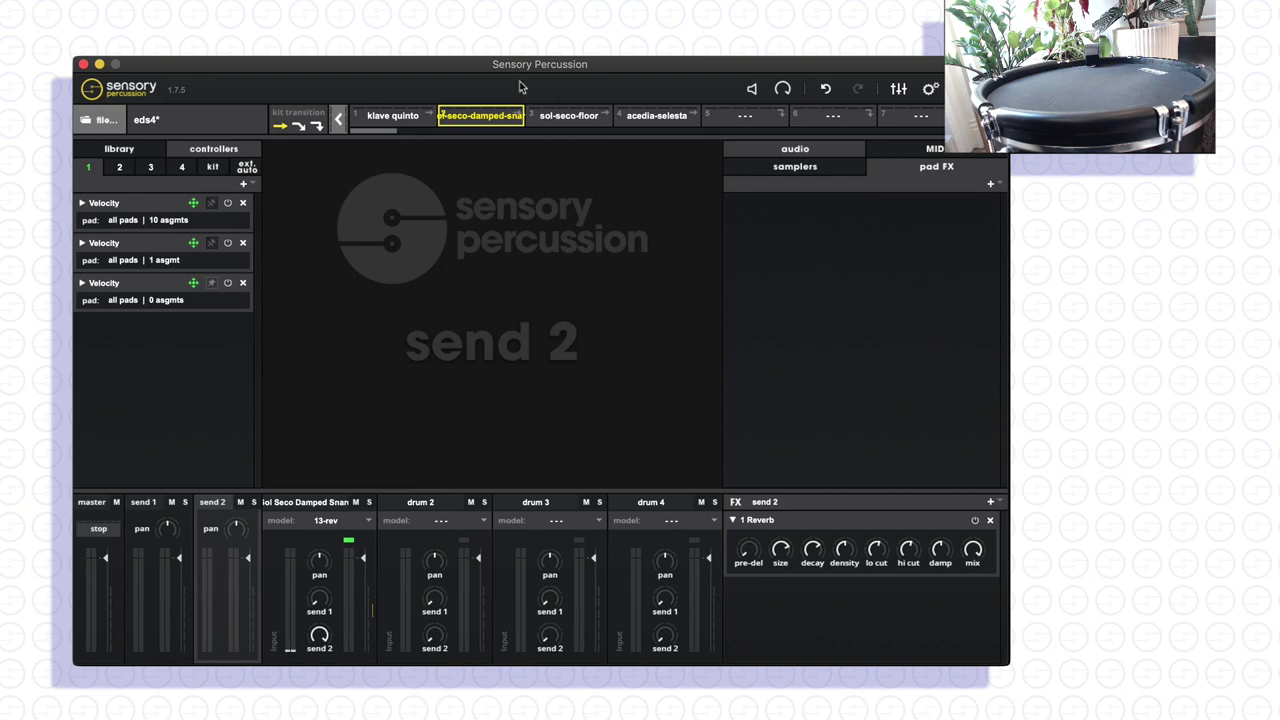
double_click(319, 635)
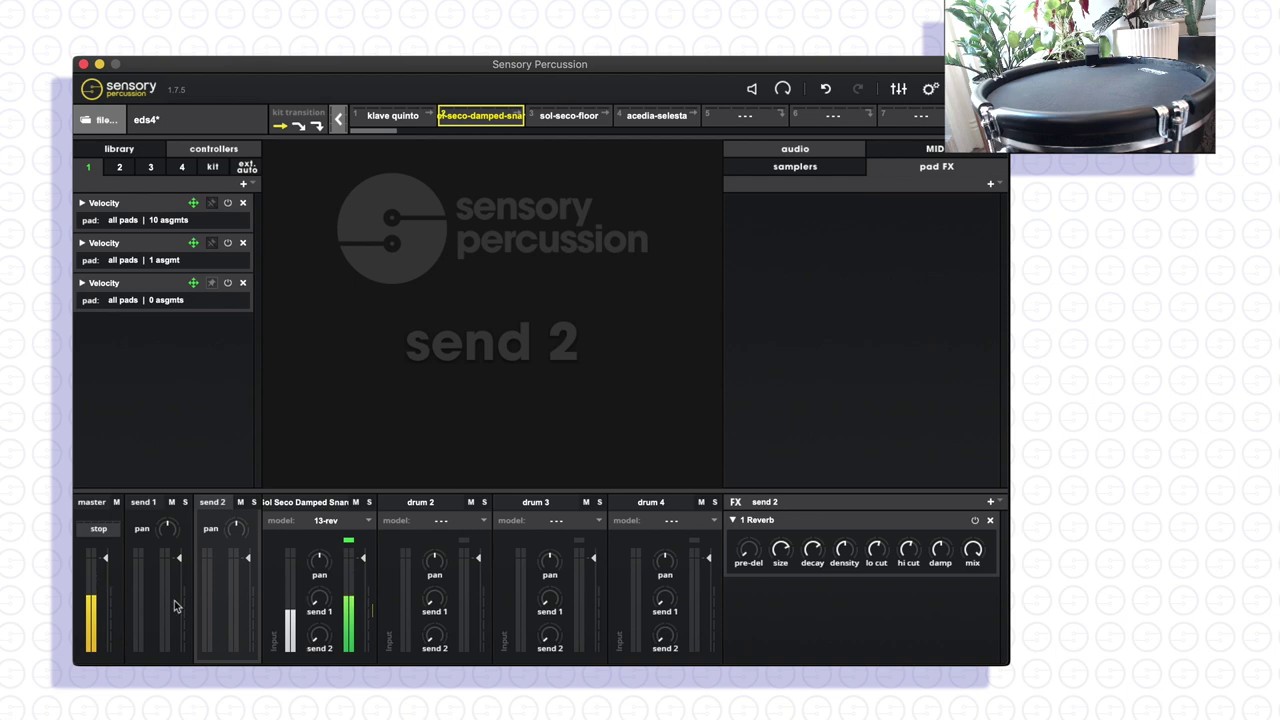
mouse_move(323, 641)
drag(323, 641, 331, 406)
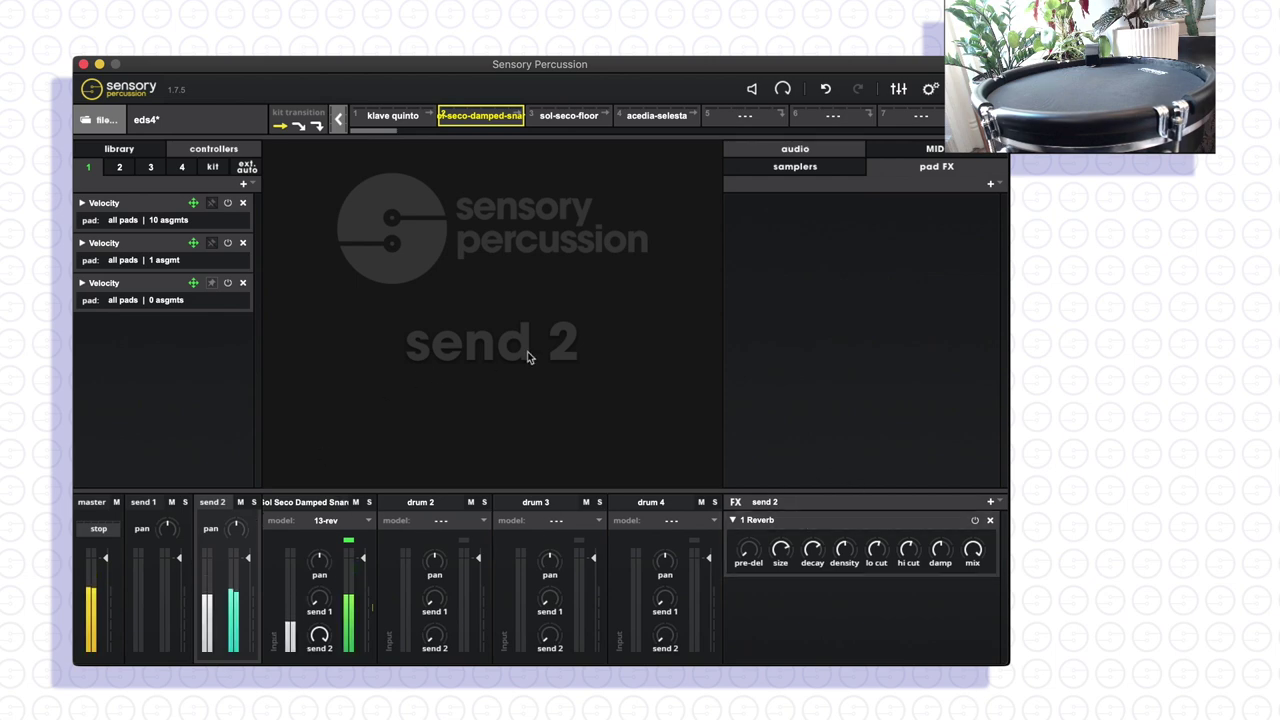
- Mute send 2 and paste a copy of its Reverb onto the Sol Seco Damped Snare channel after the Compressor
click(240, 501)
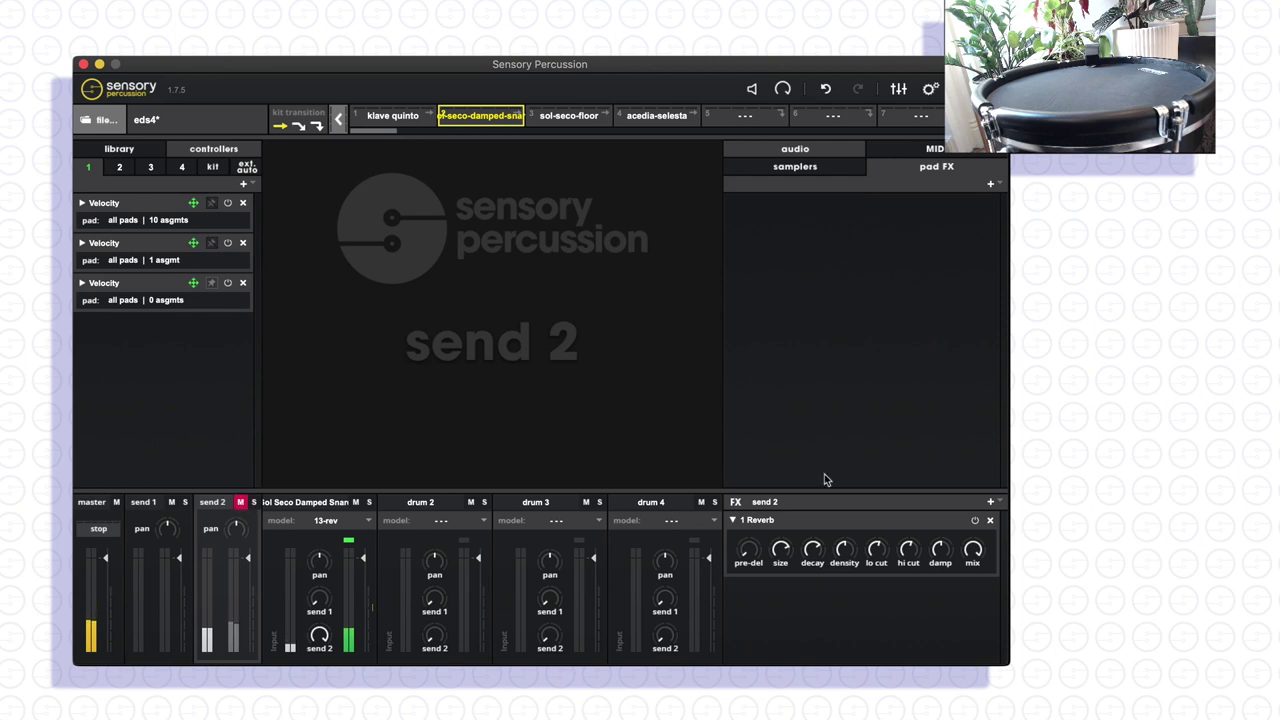
right_click(861, 523)
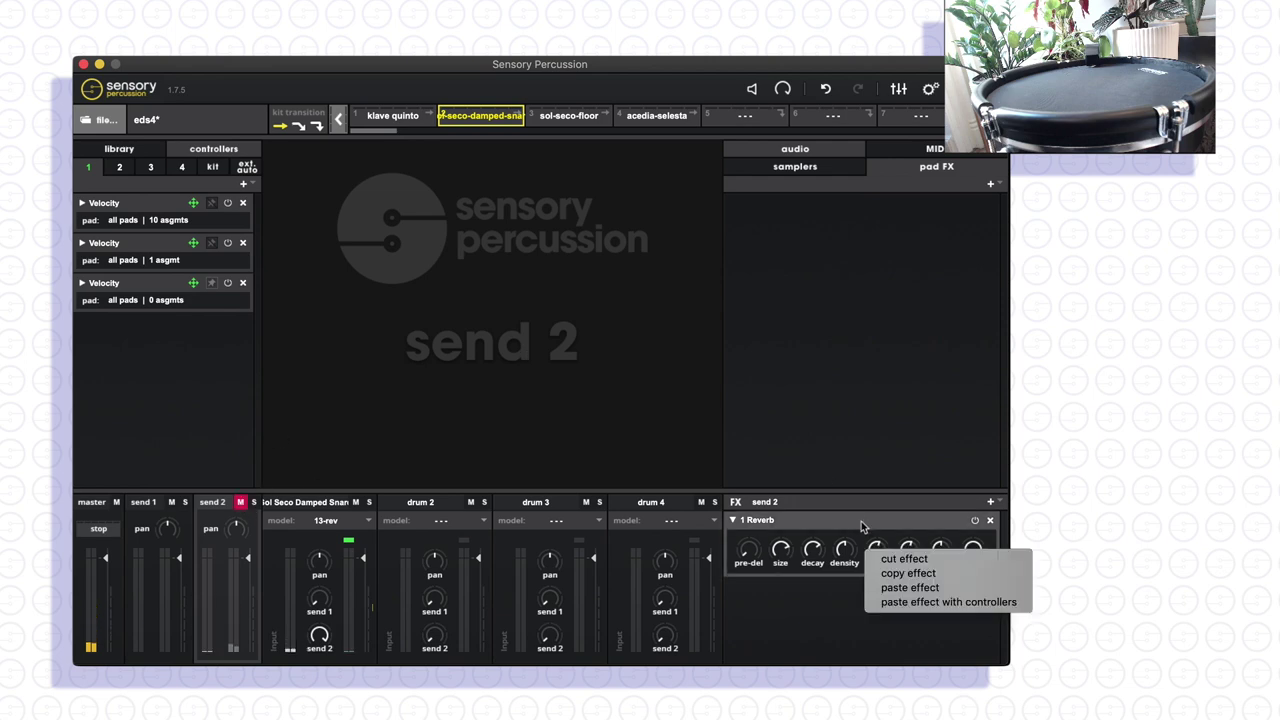
click(908, 574)
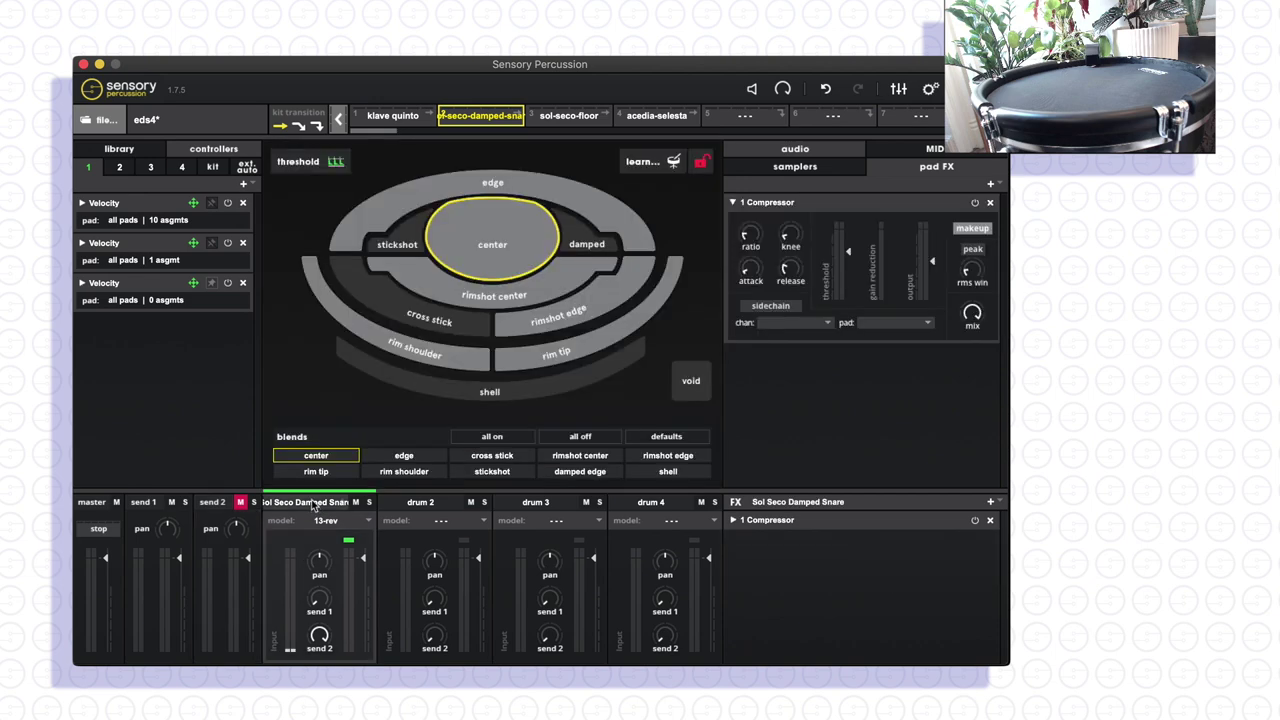
click(305, 502)
right_click(821, 606)
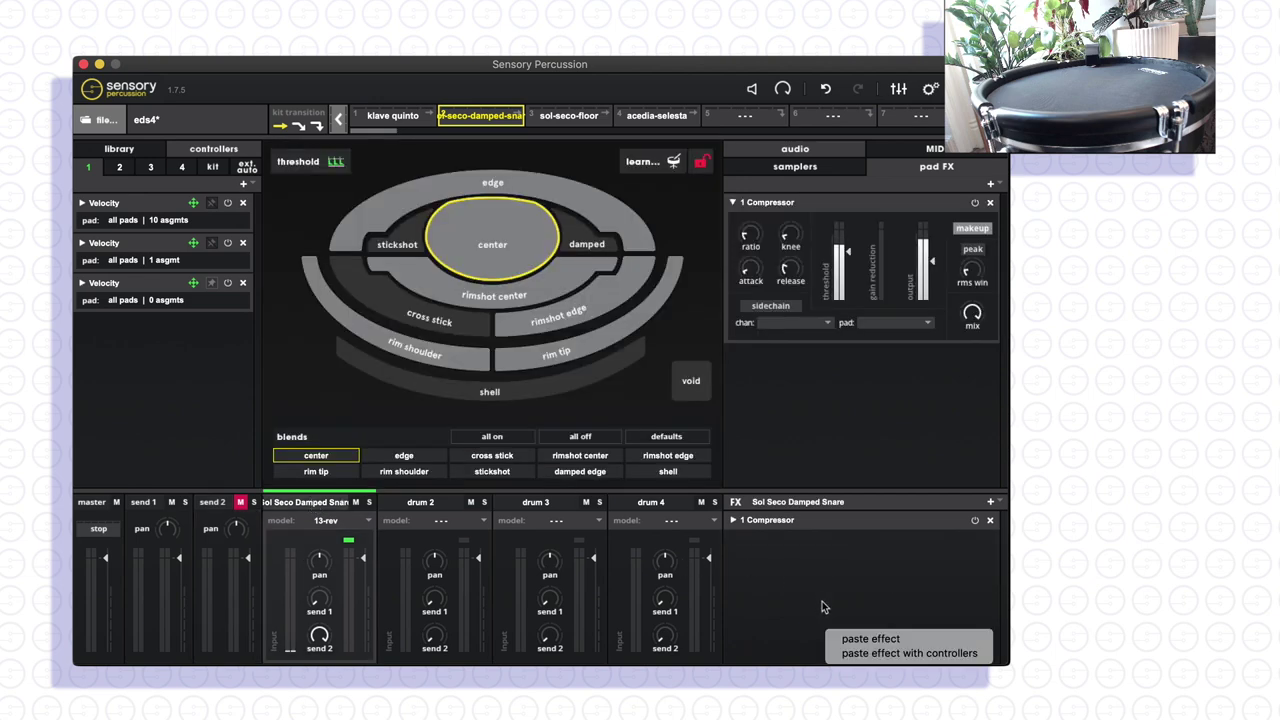
click(887, 640)
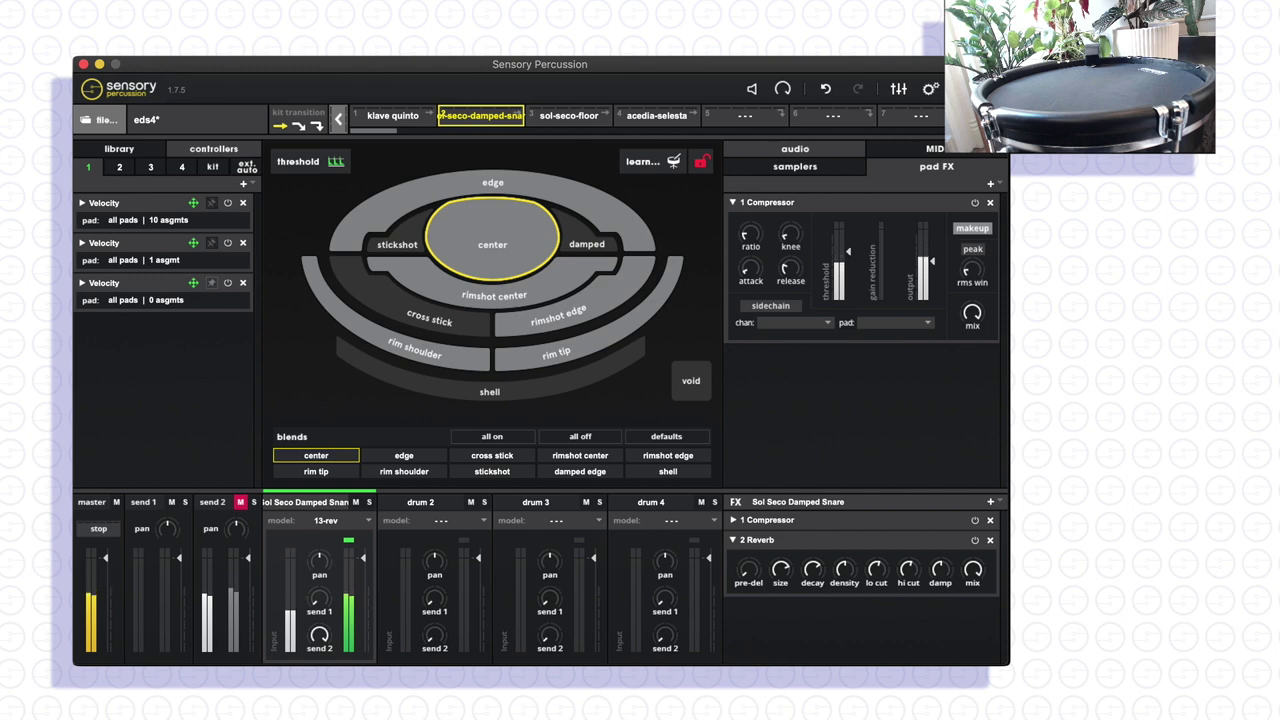
- Compare the snare channel's Reverb with send 2's by alternately bypassing and muting them, leaving the channel Reverb bypassed and send 2 unmuted
click(976, 541)
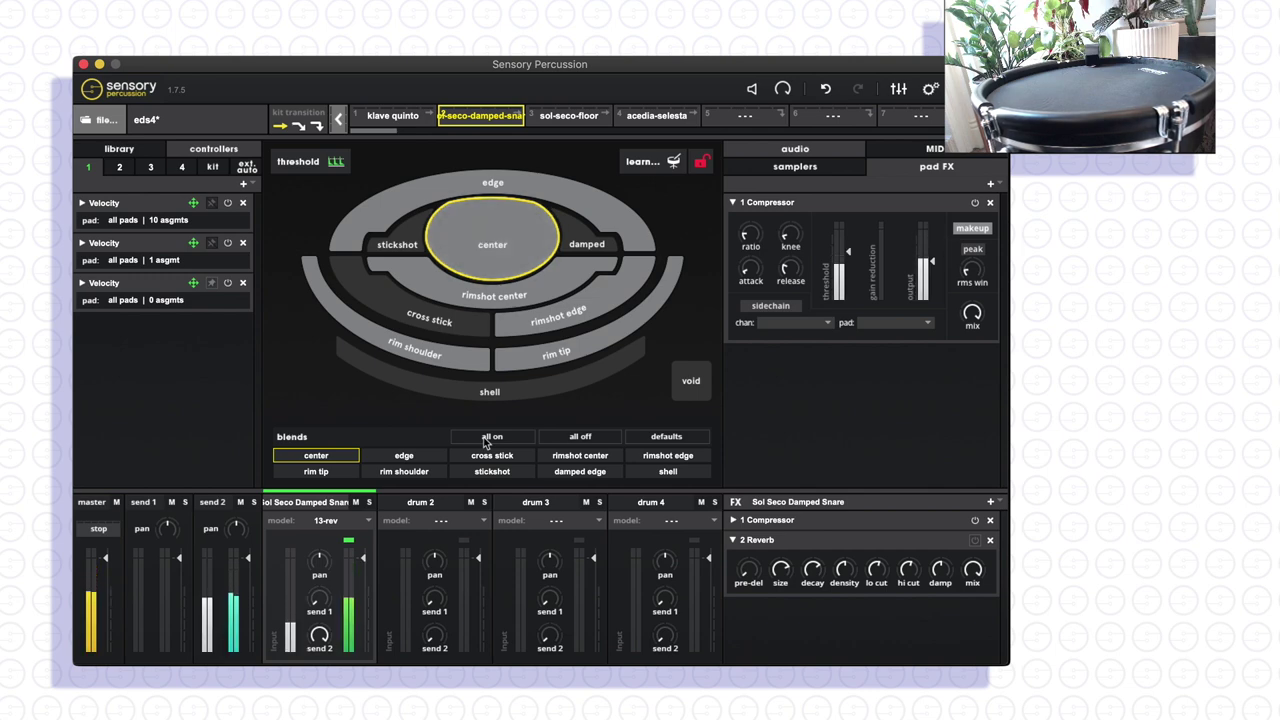
click(240, 502)
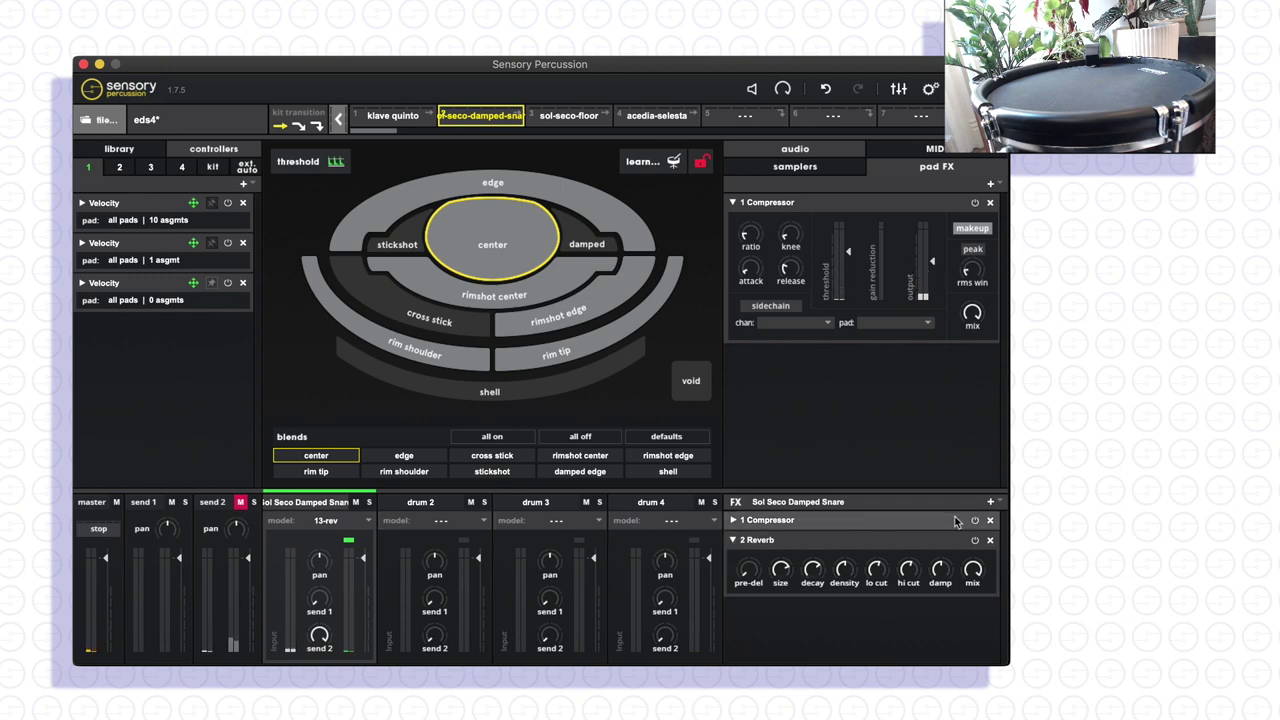
click(240, 503)
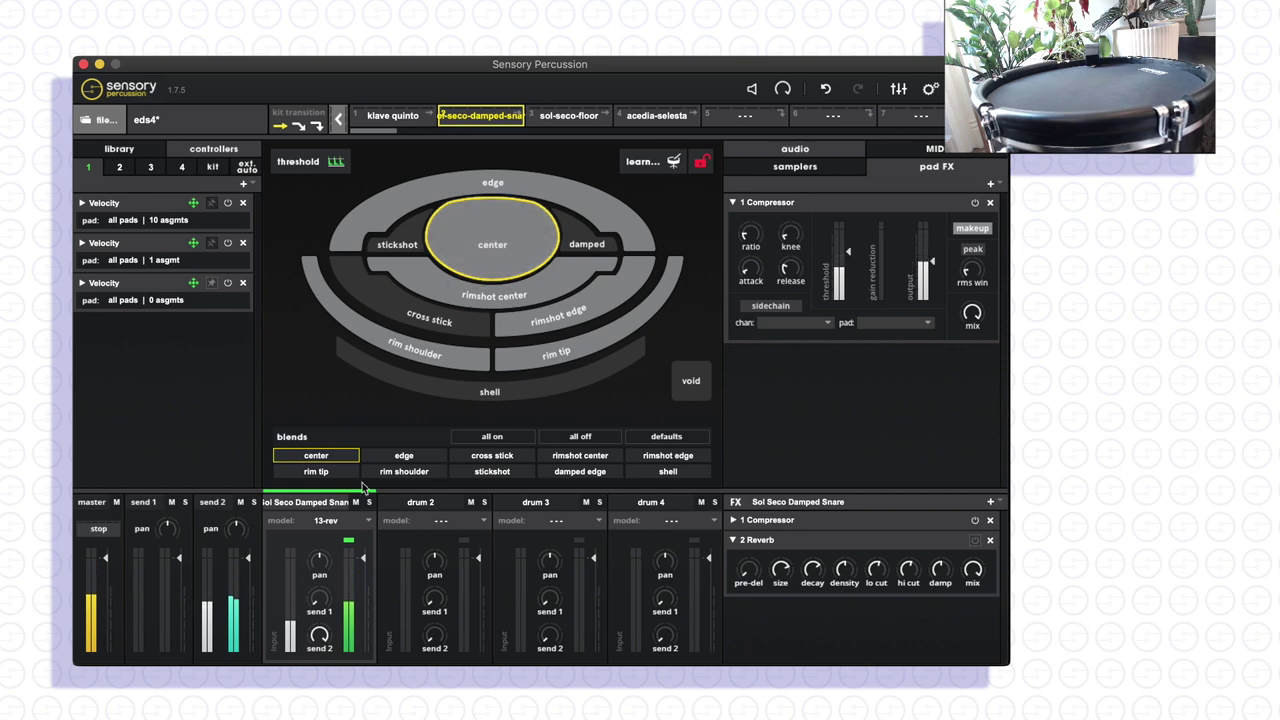
click(240, 502)
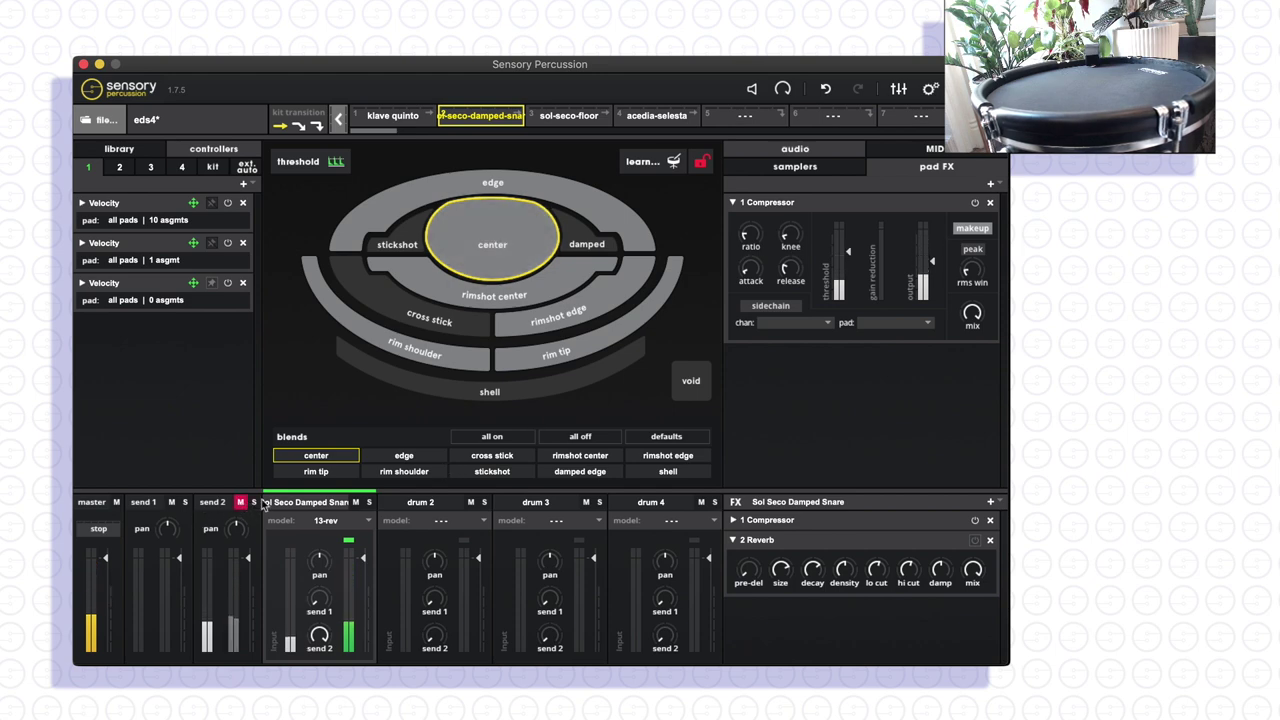
click(975, 541)
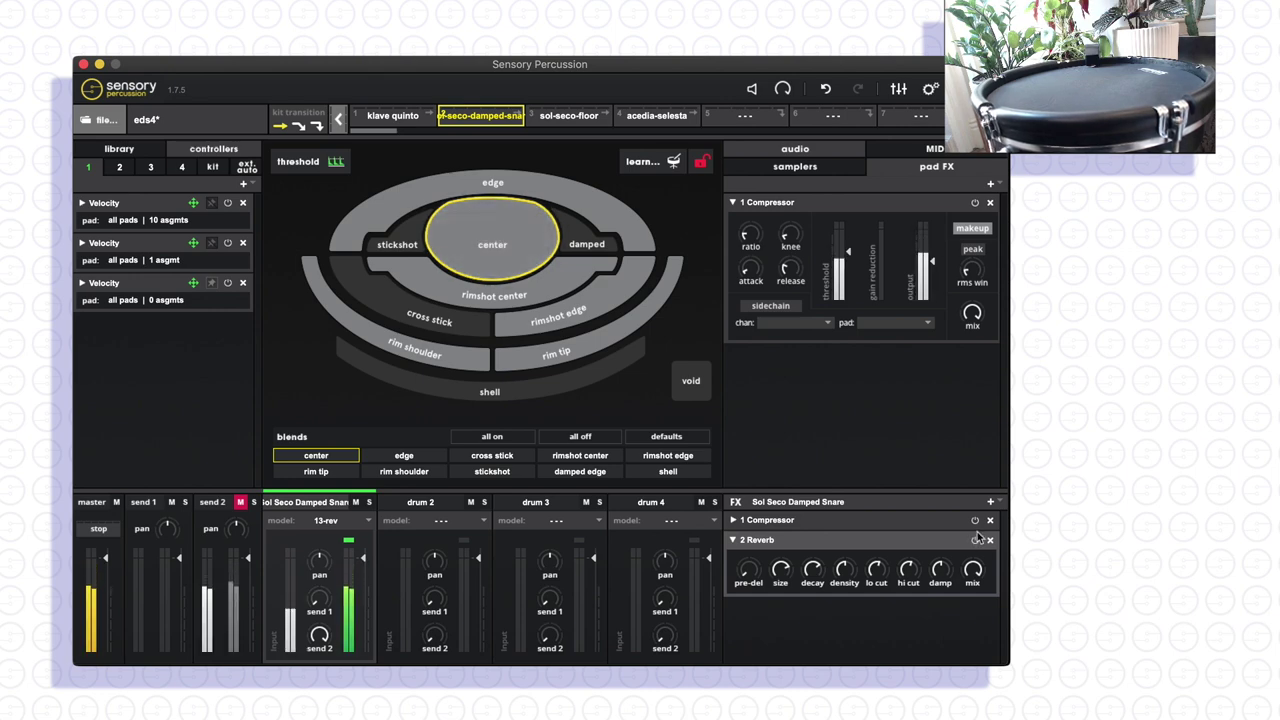
click(976, 541)
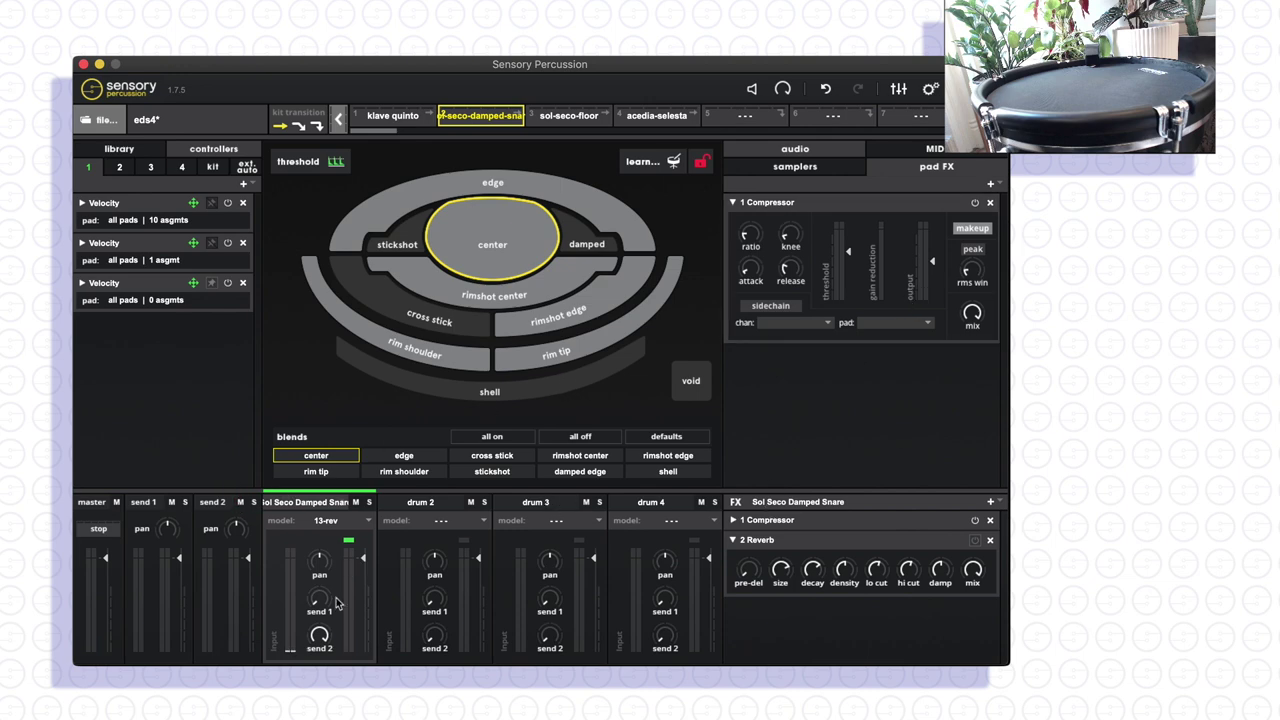
- Lower the snare channel's send 2 level and add a Compressor to send 1
drag(317, 634, 312, 656)
click(142, 502)
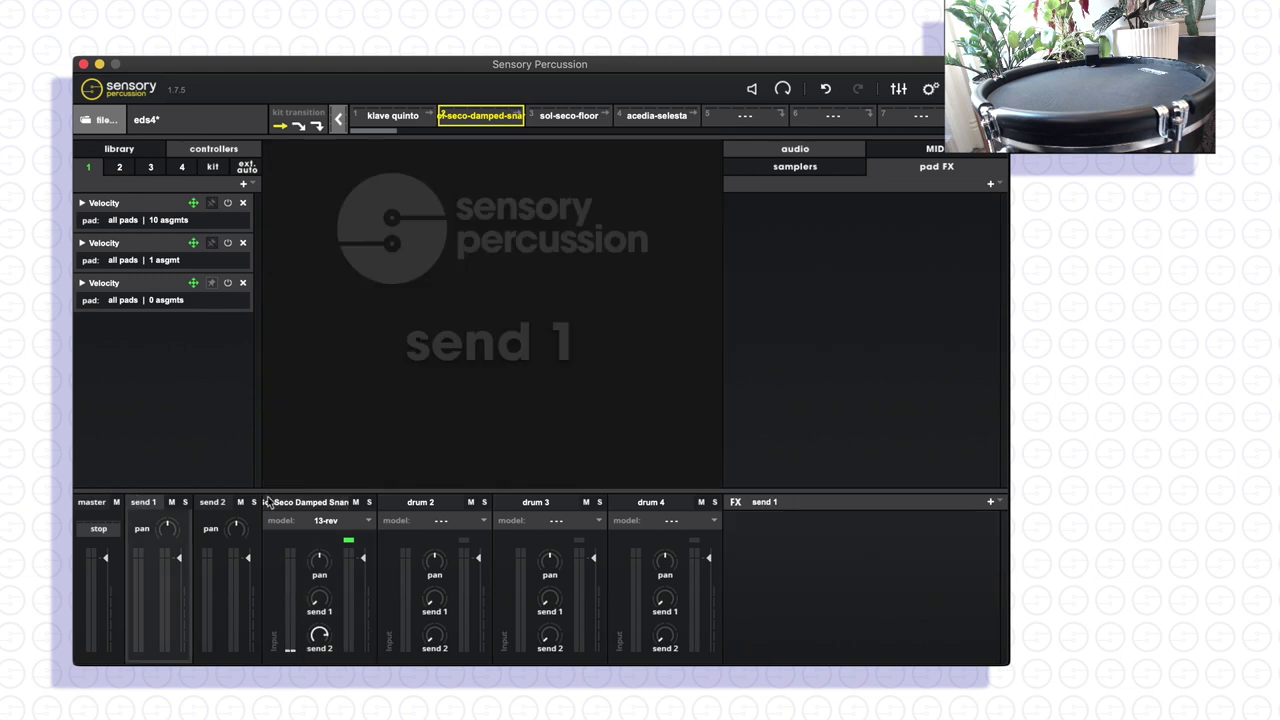
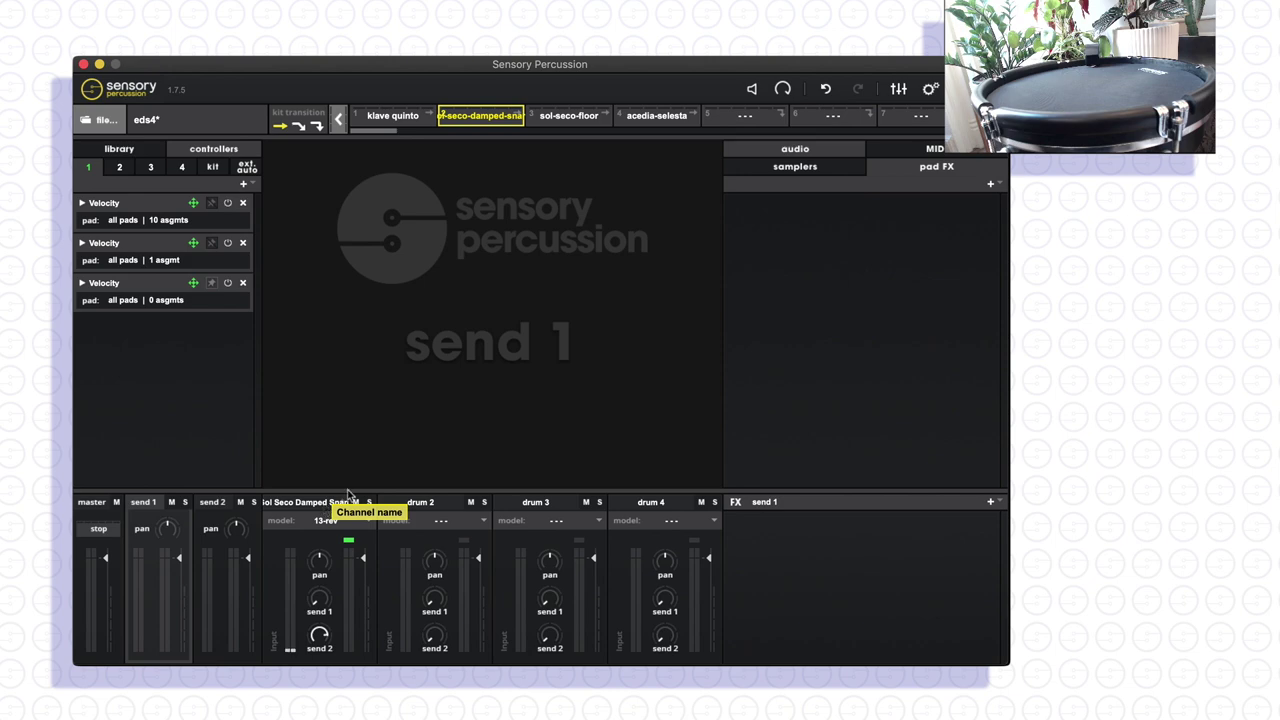
click(991, 502)
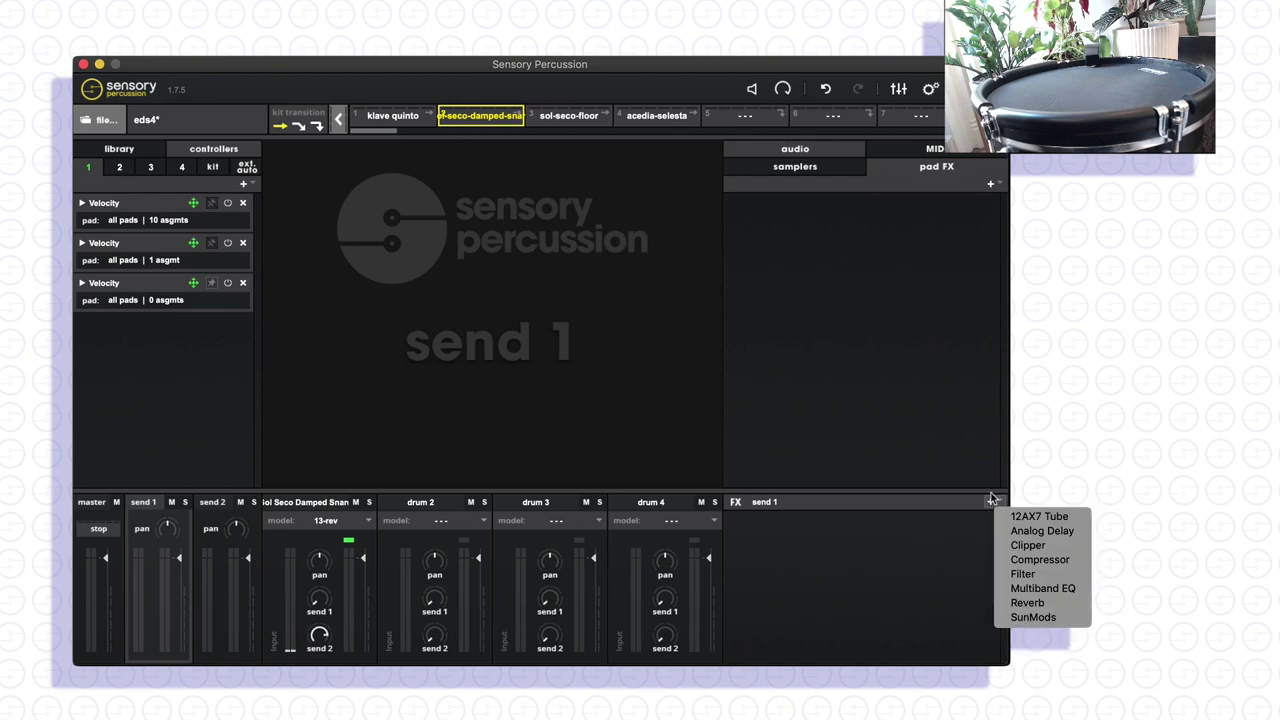
click(1040, 561)
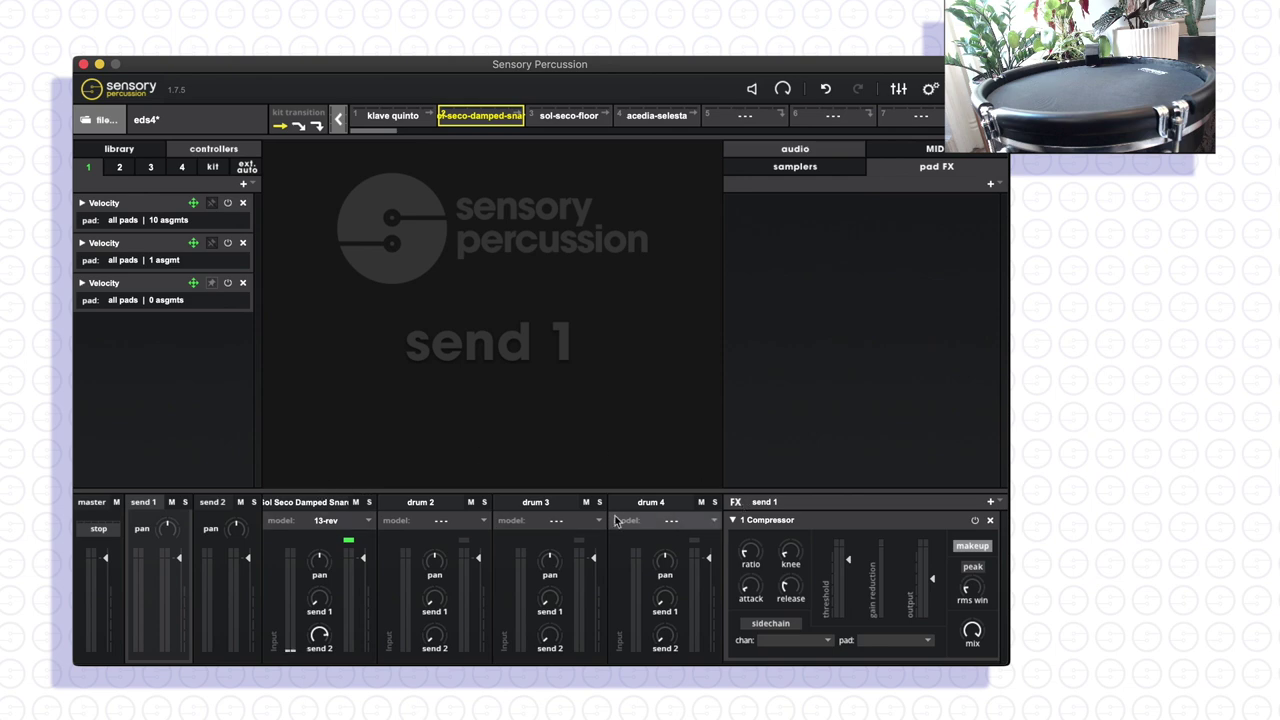
- Raise the send 1 Compressor's ratio, lower its threshold, and raise the snare channel's send 1 level to -0 dB
drag(757, 555, 787, 482)
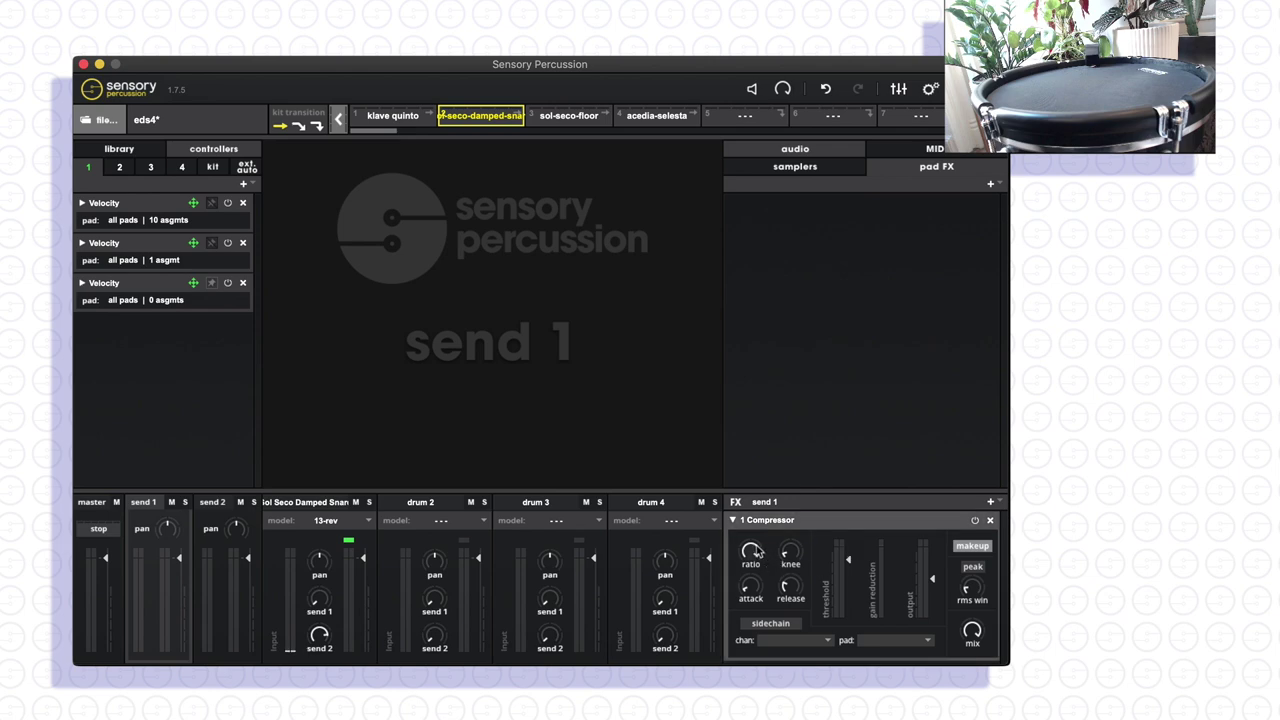
drag(851, 565, 851, 588)
click(851, 588)
drag(319, 602, 320, 560)
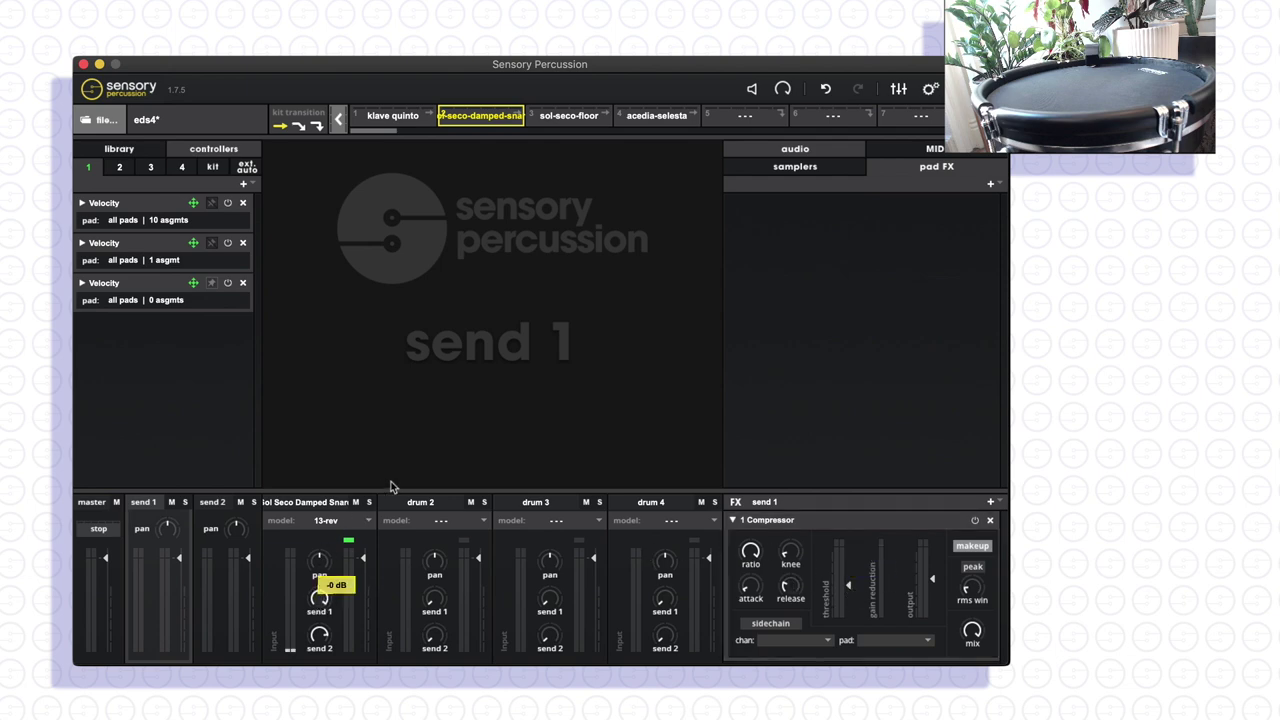
- Turn the snare's send 2 fully down, compare the sound with send 1 muted and unmuted, and slightly raise the Compressor's threshold
click(172, 503)
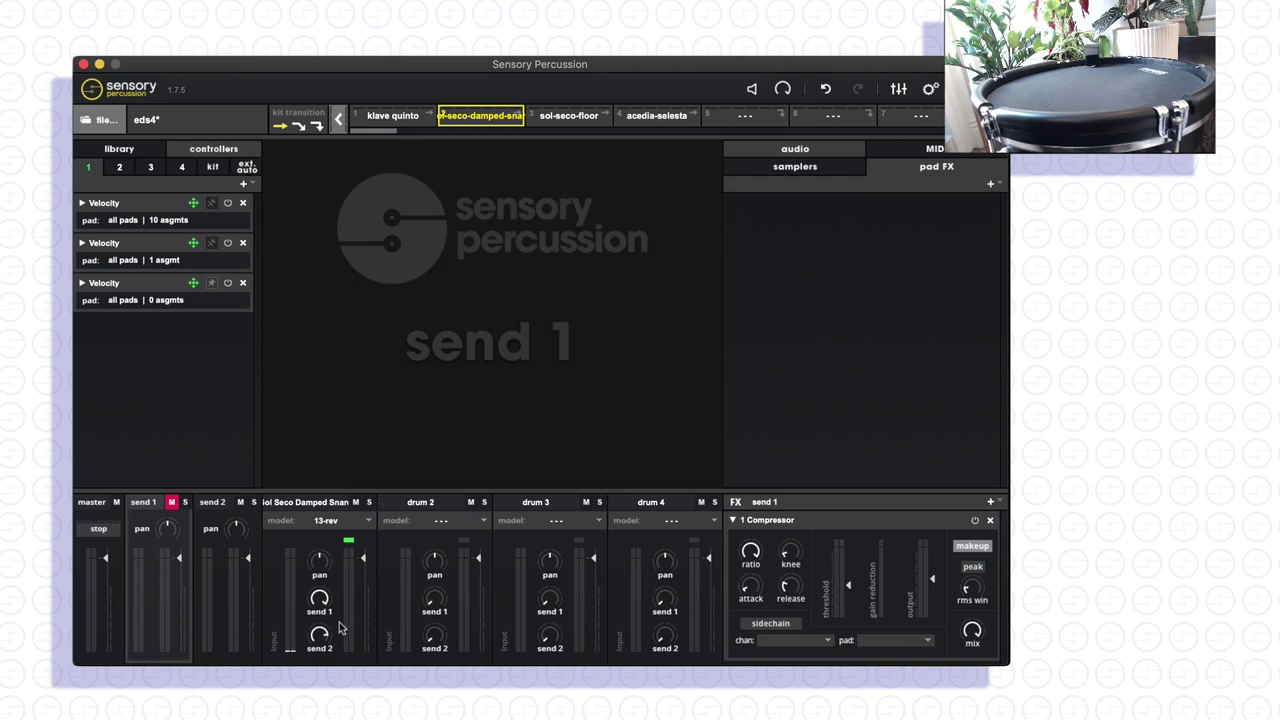
mouse_move(322, 634)
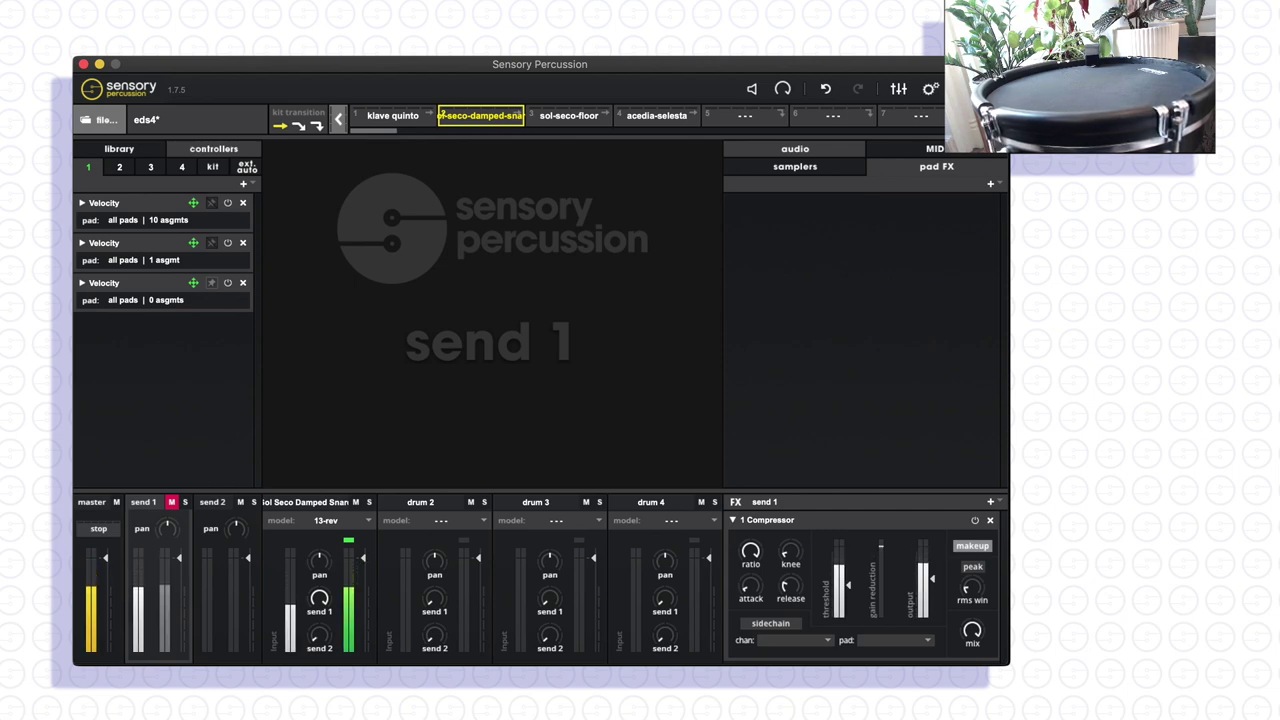
click(171, 502)
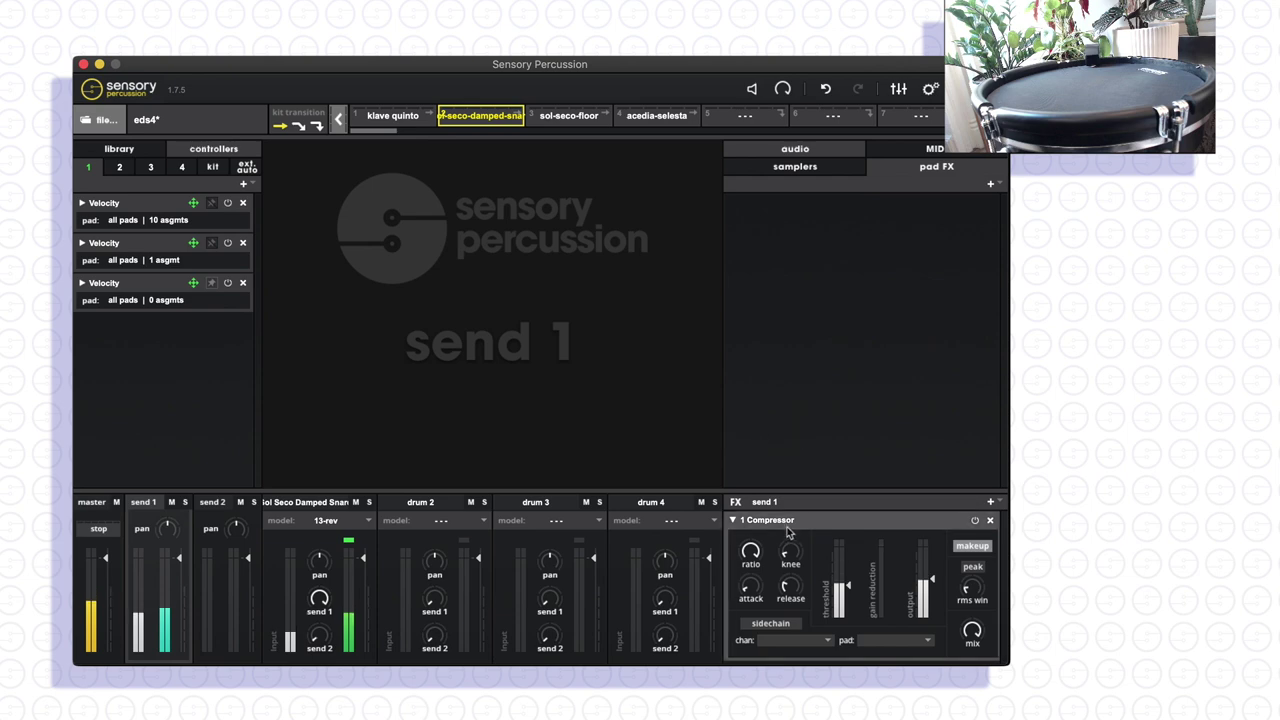
mouse_move(850, 582)
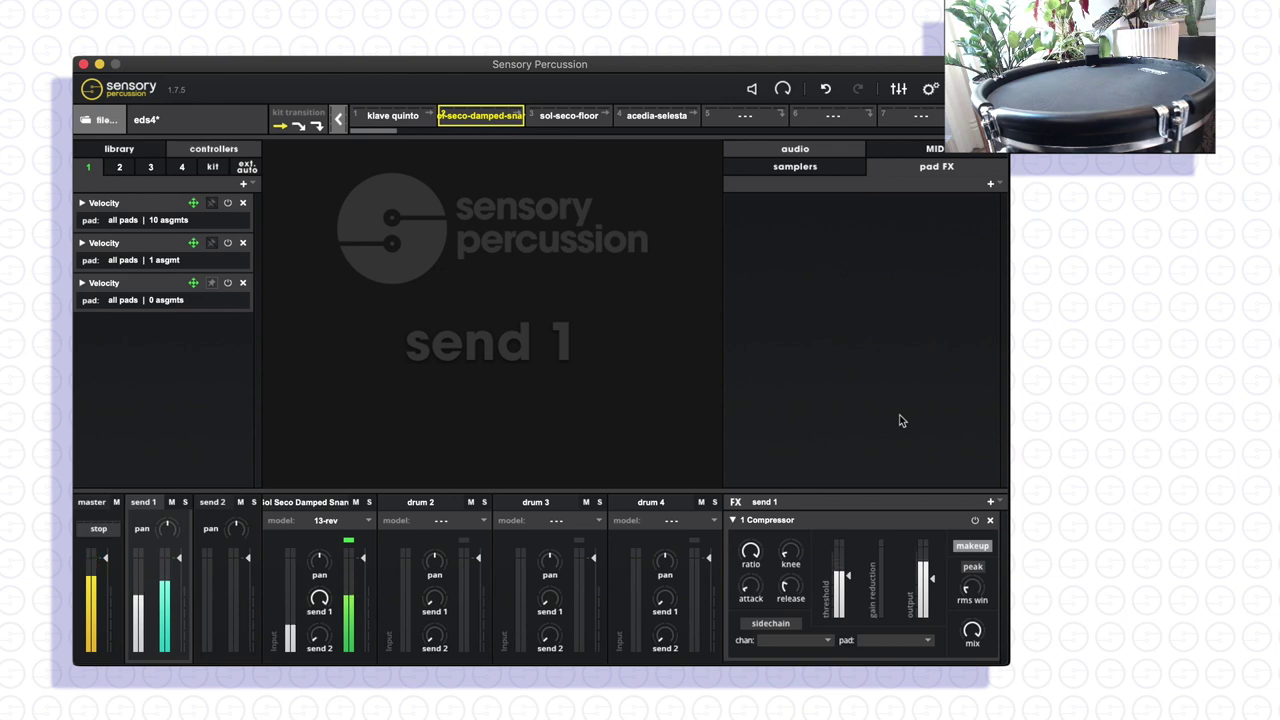
- Collapse the Compressor, add a Multiband EQ to send 1, and cut its 400 Hz bell band to -13.8 dB
click(733, 521)
click(990, 501)
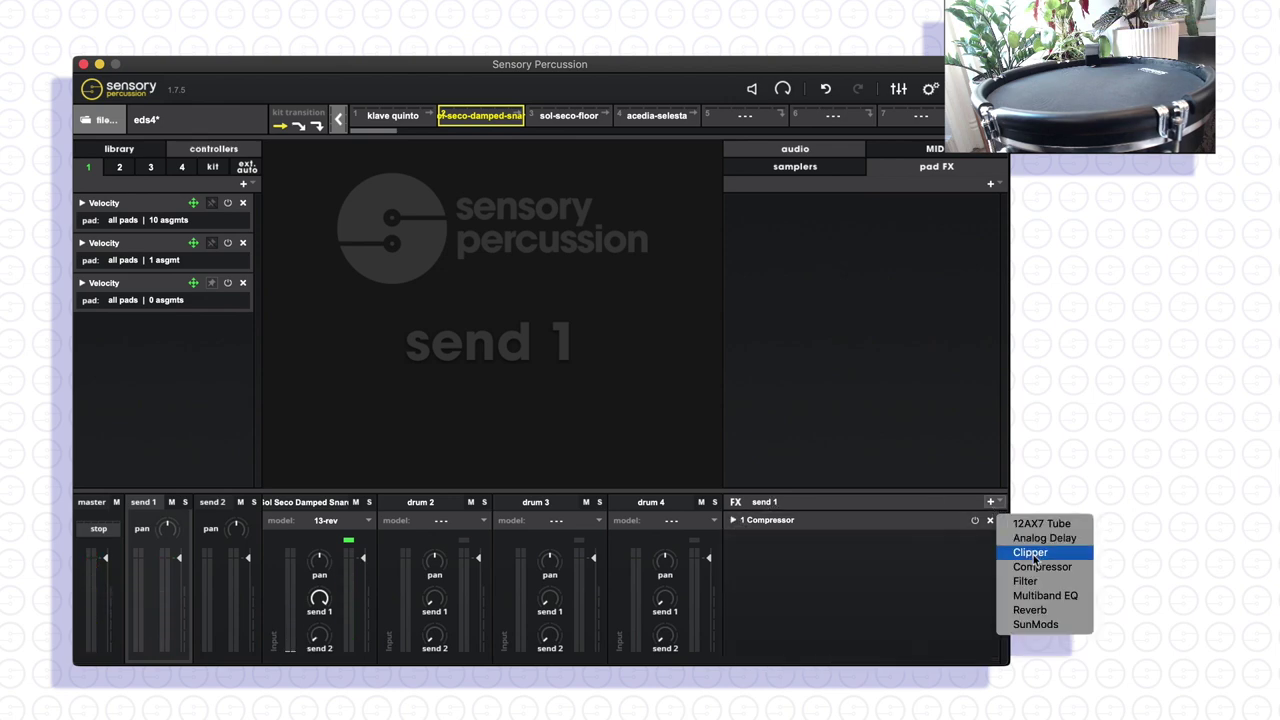
click(1042, 595)
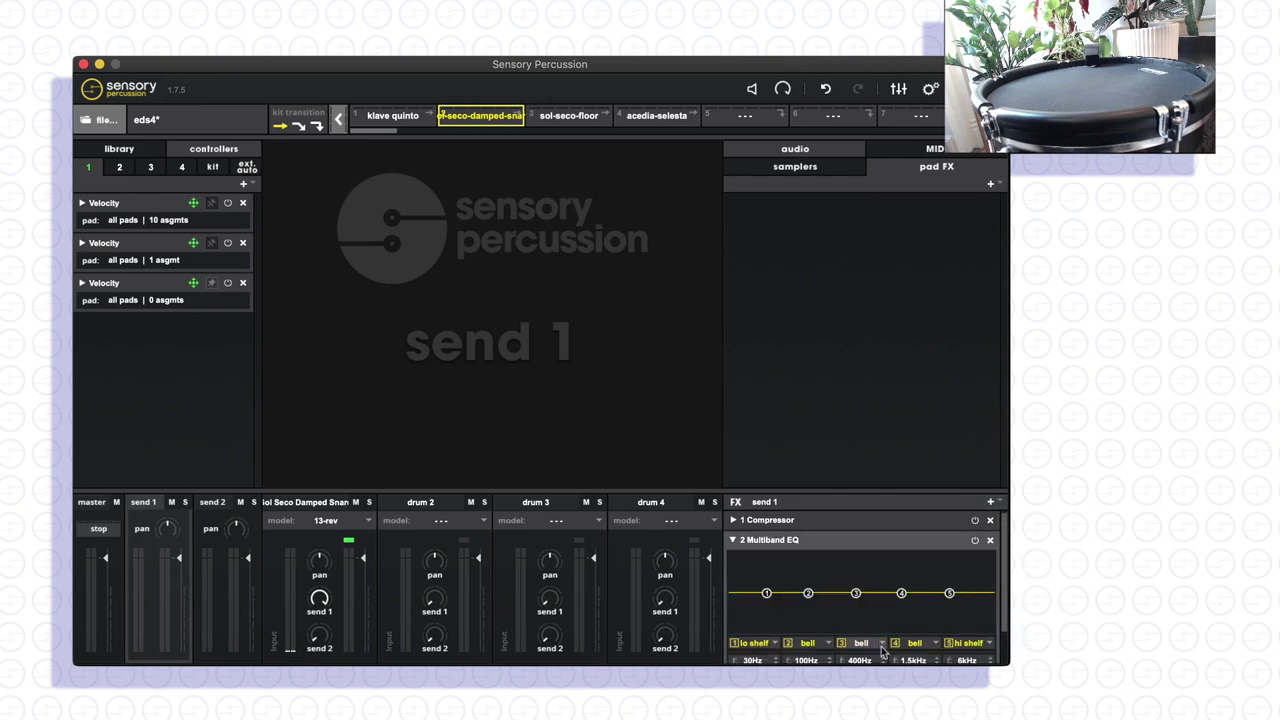
scroll(875, 640, down, 2)
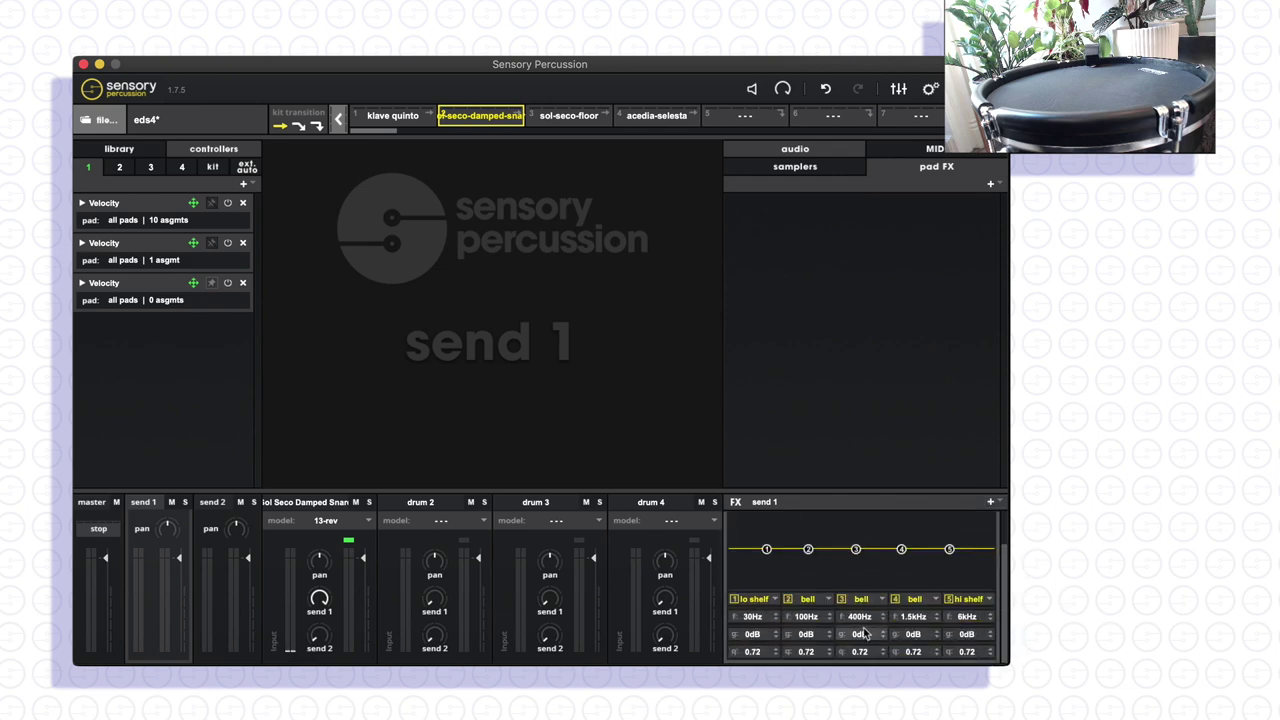
mouse_move(866, 634)
mouse_down()
mouse_move(866, 618)
mouse_move(866, 680)
mouse_move(860, 638)
mouse_up()
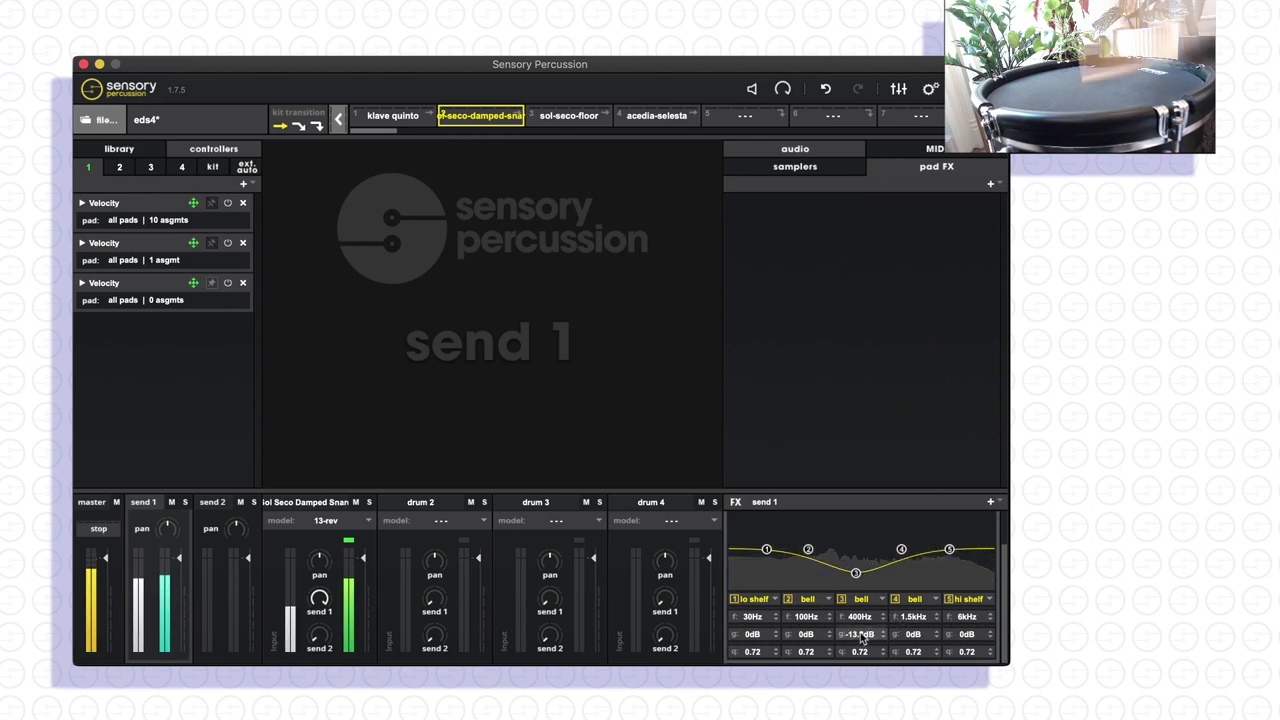
scroll(1005, 560, up, 2)
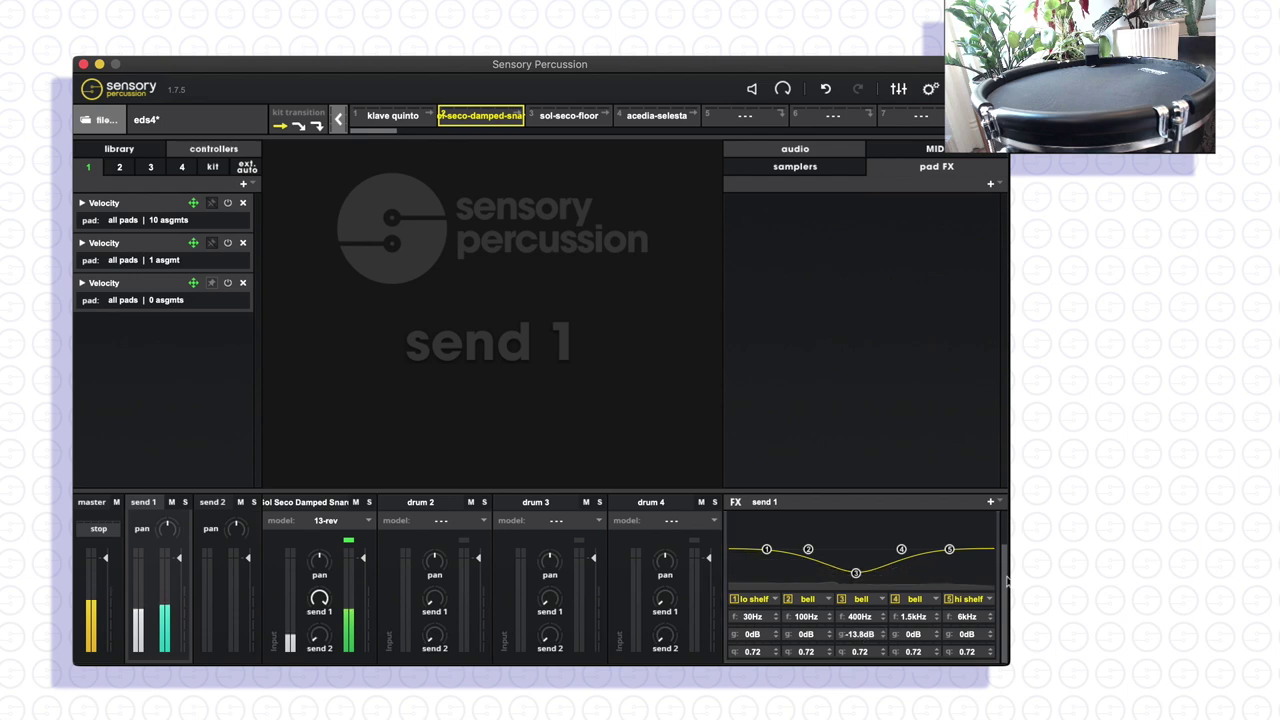
scroll(1005, 560, up, 1)
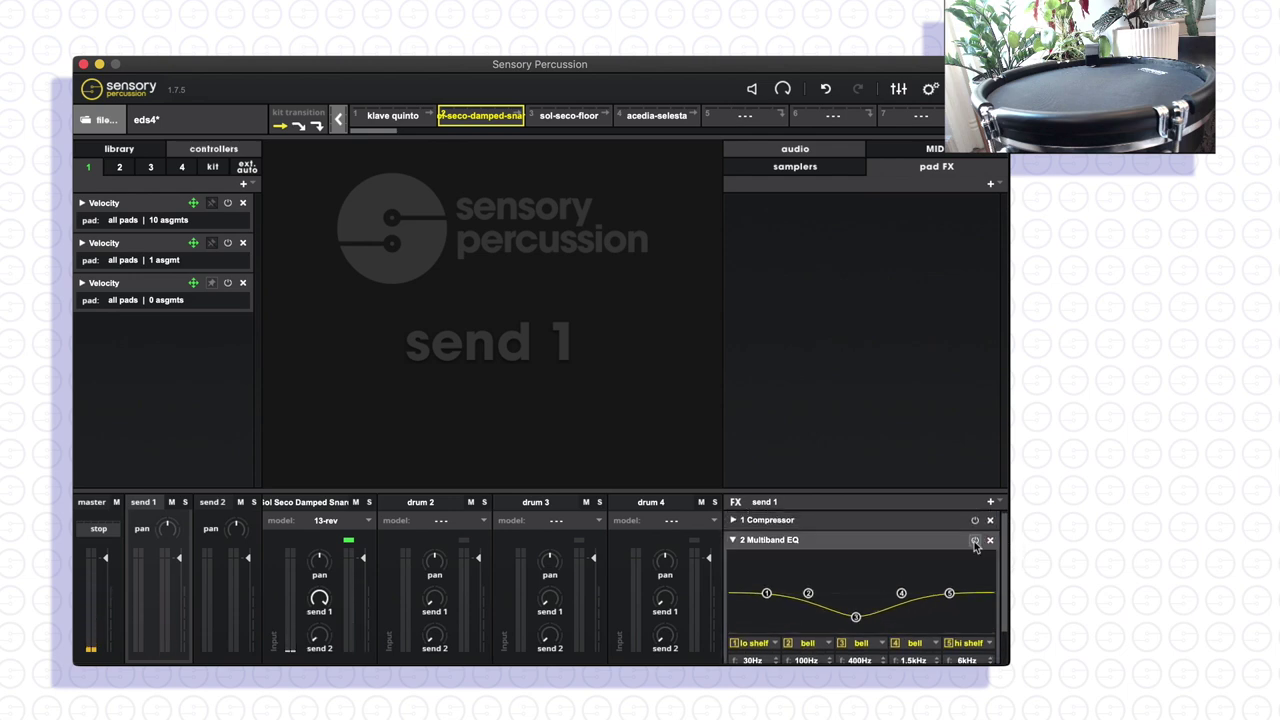